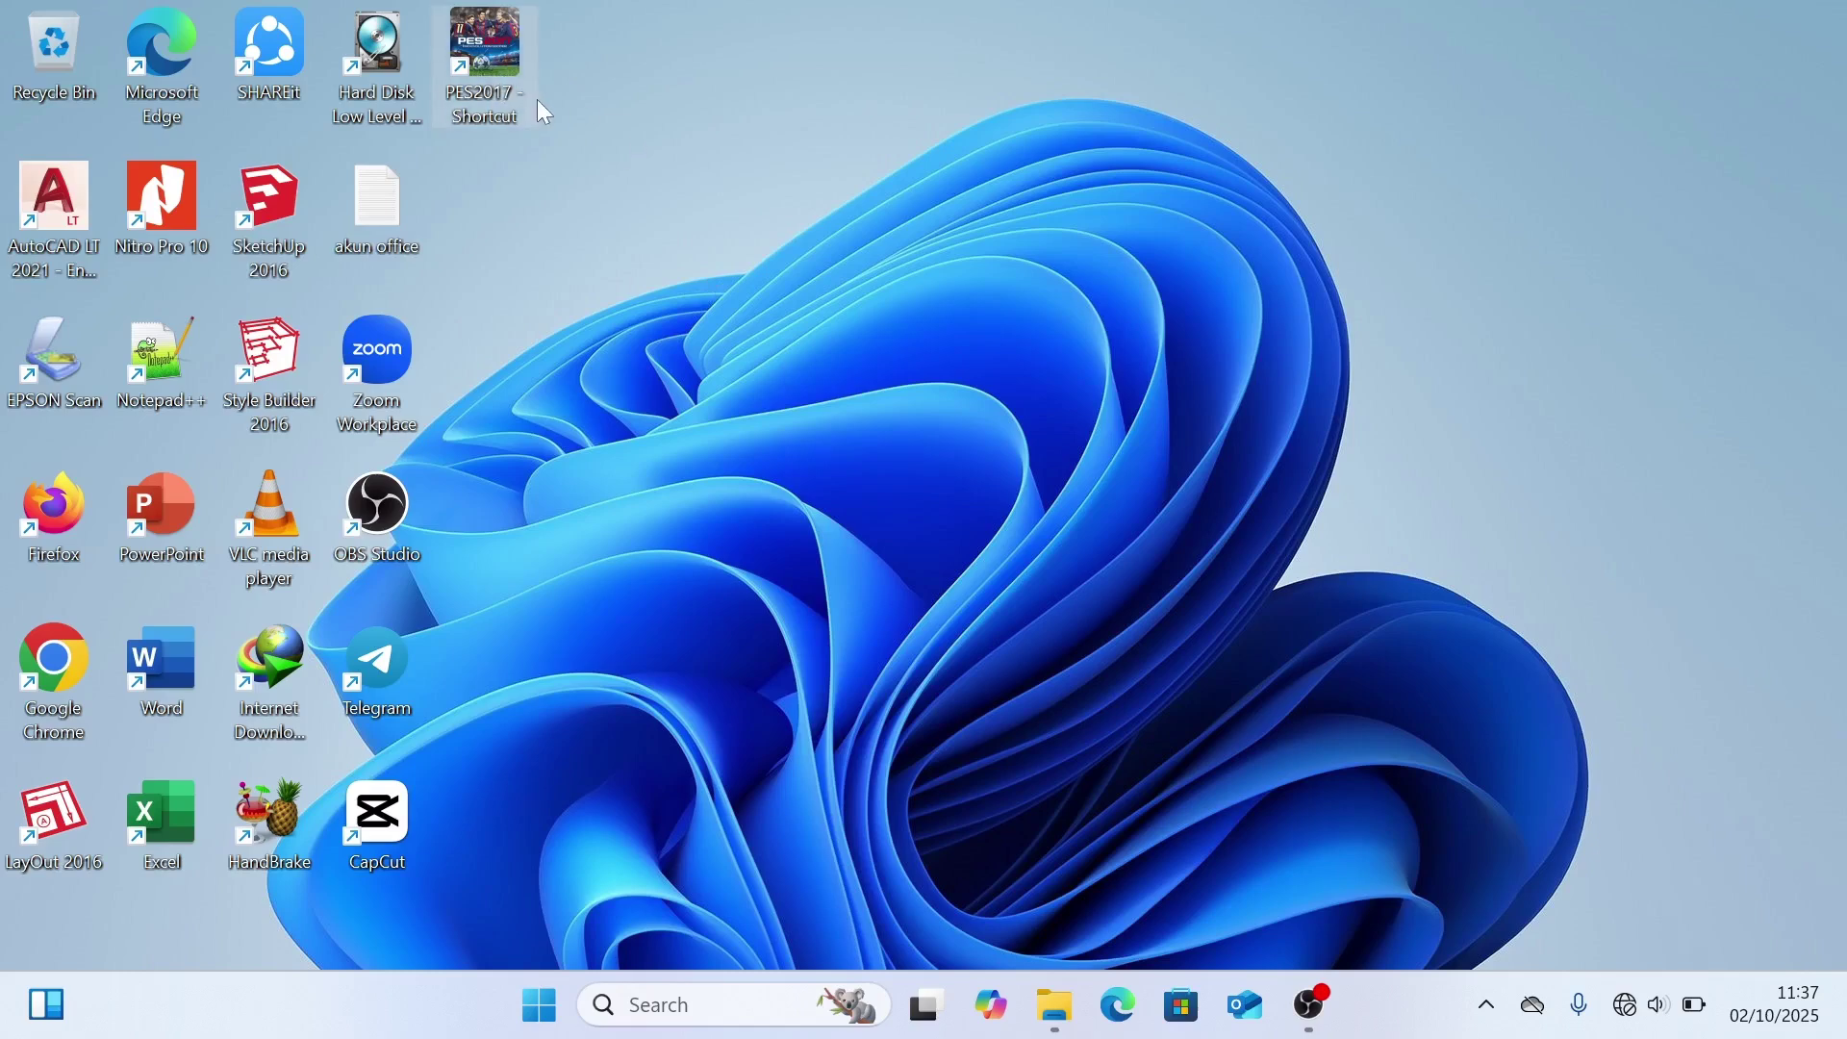
# Check the PES2017 desktop shortcut's file location, the Pro Evolution Soccer 2017 game folder, and close its window
pyautogui.rightClick(500, 61)
pyautogui.click(658, 342)
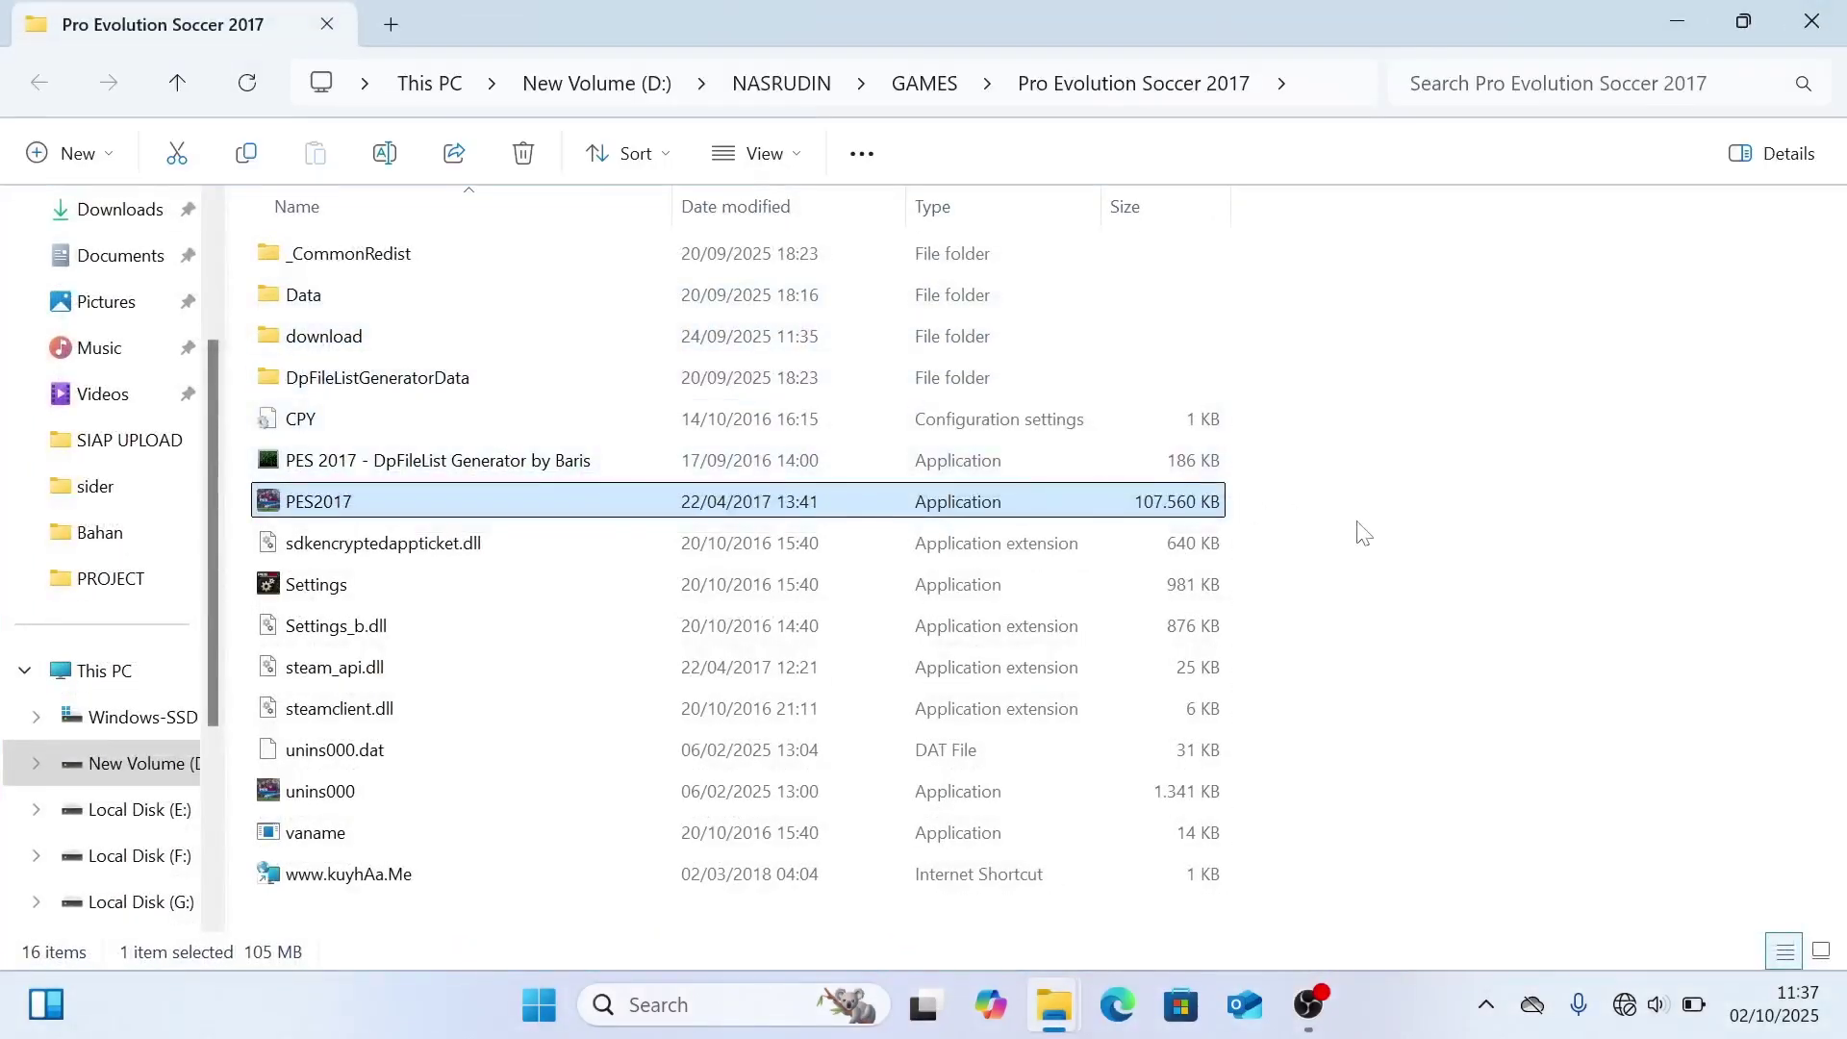
pyautogui.click(1361, 521)
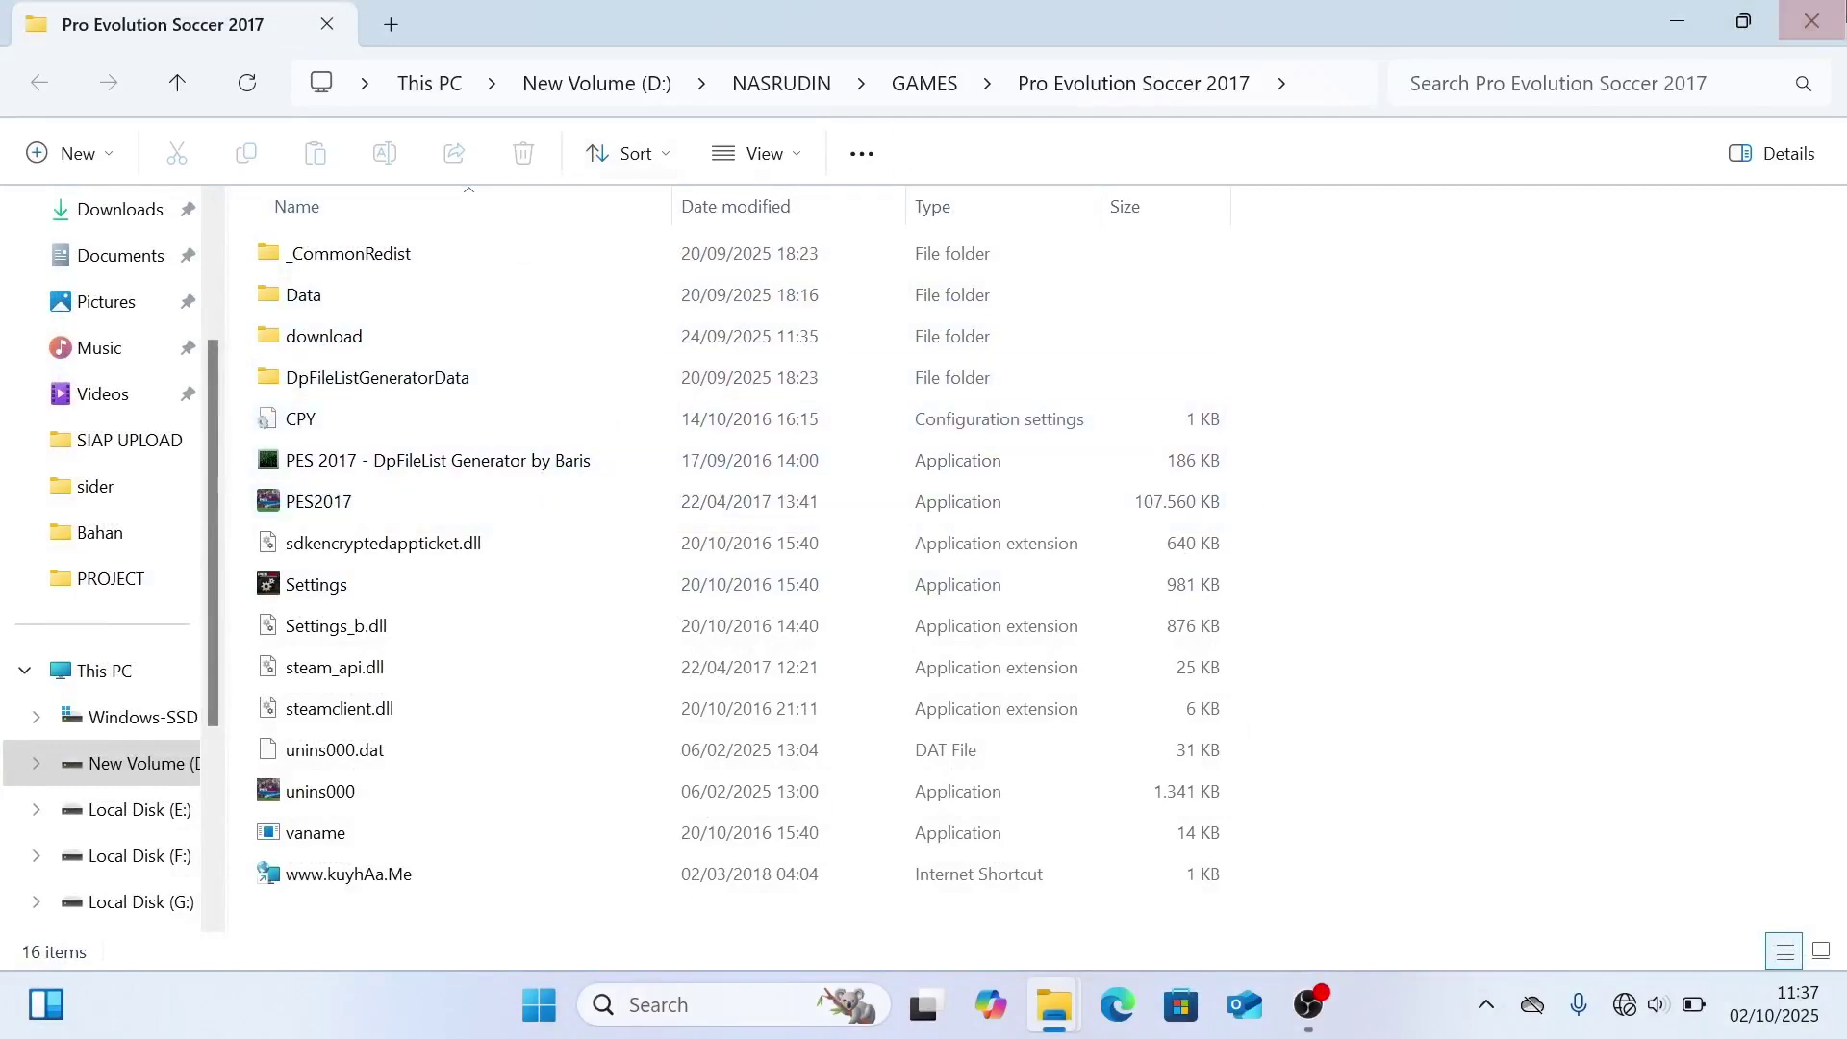
pyautogui.click(1840, 12)
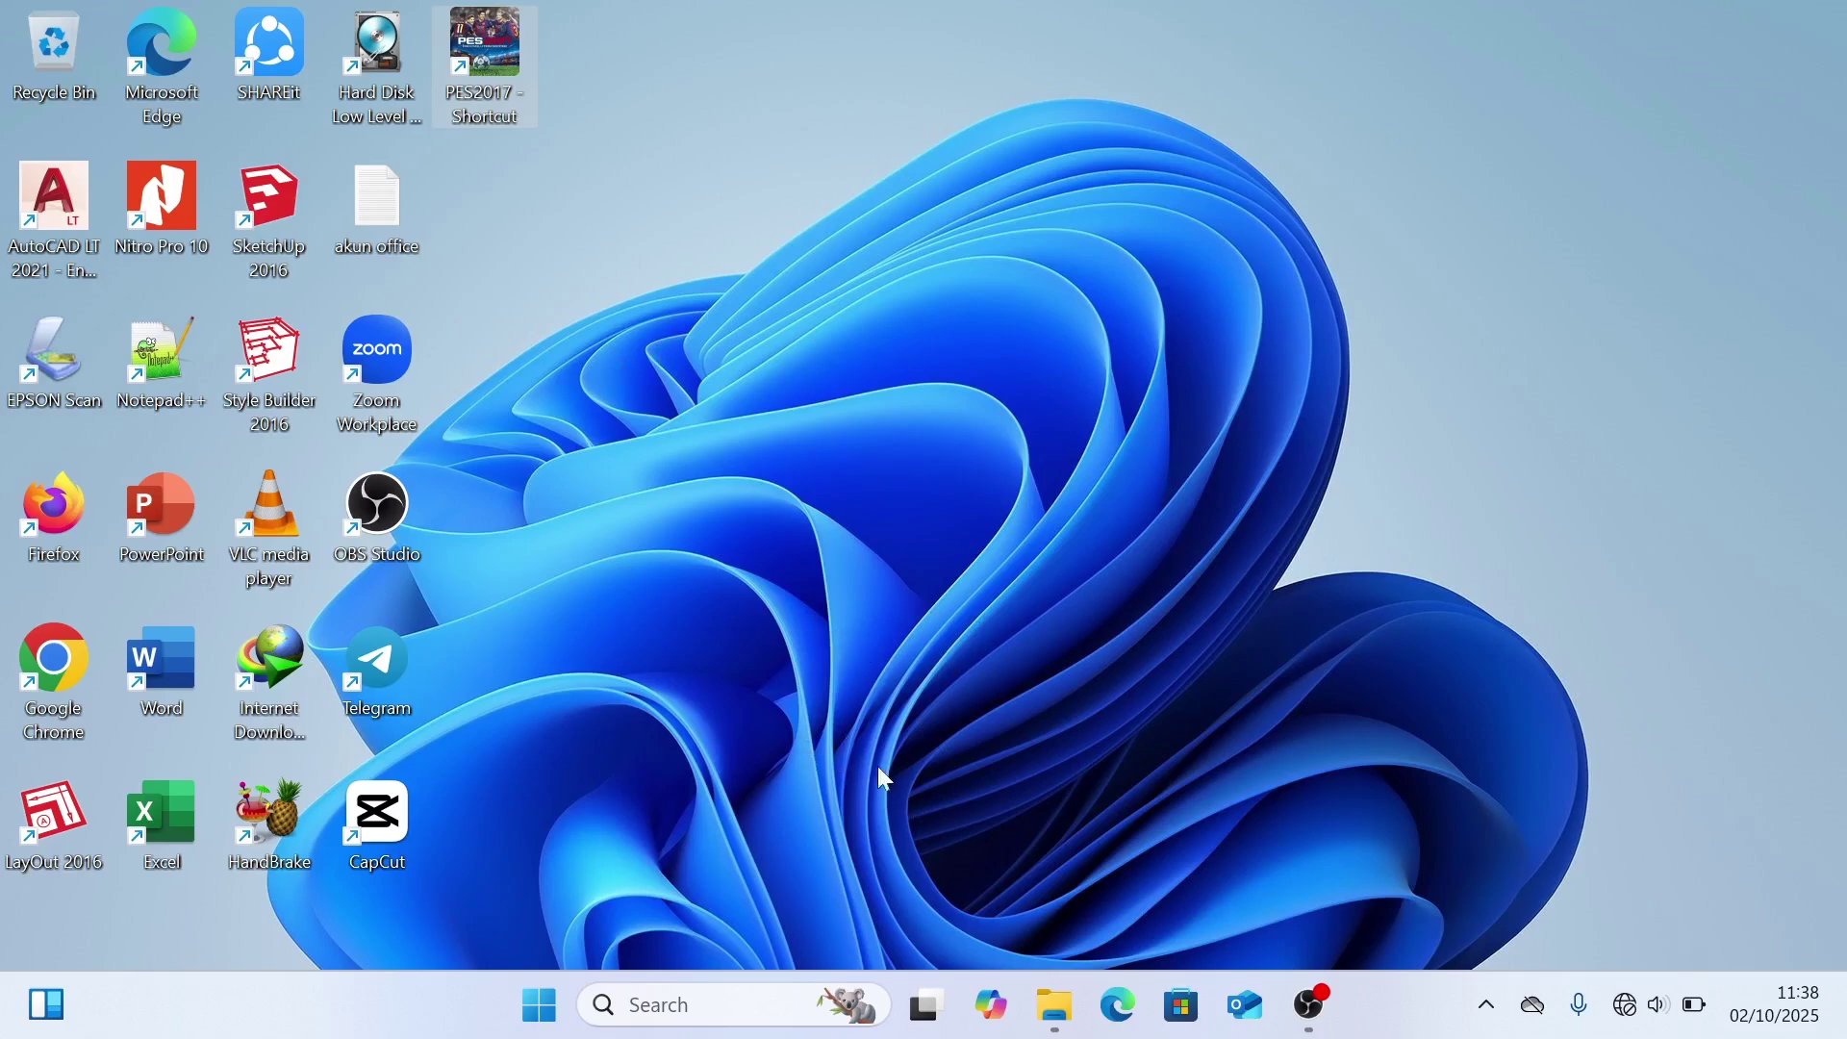
# Bring up the file window on drive H and open the HANO PATCH folder inside PATCH PES 2017
pyautogui.click(1056, 1005)
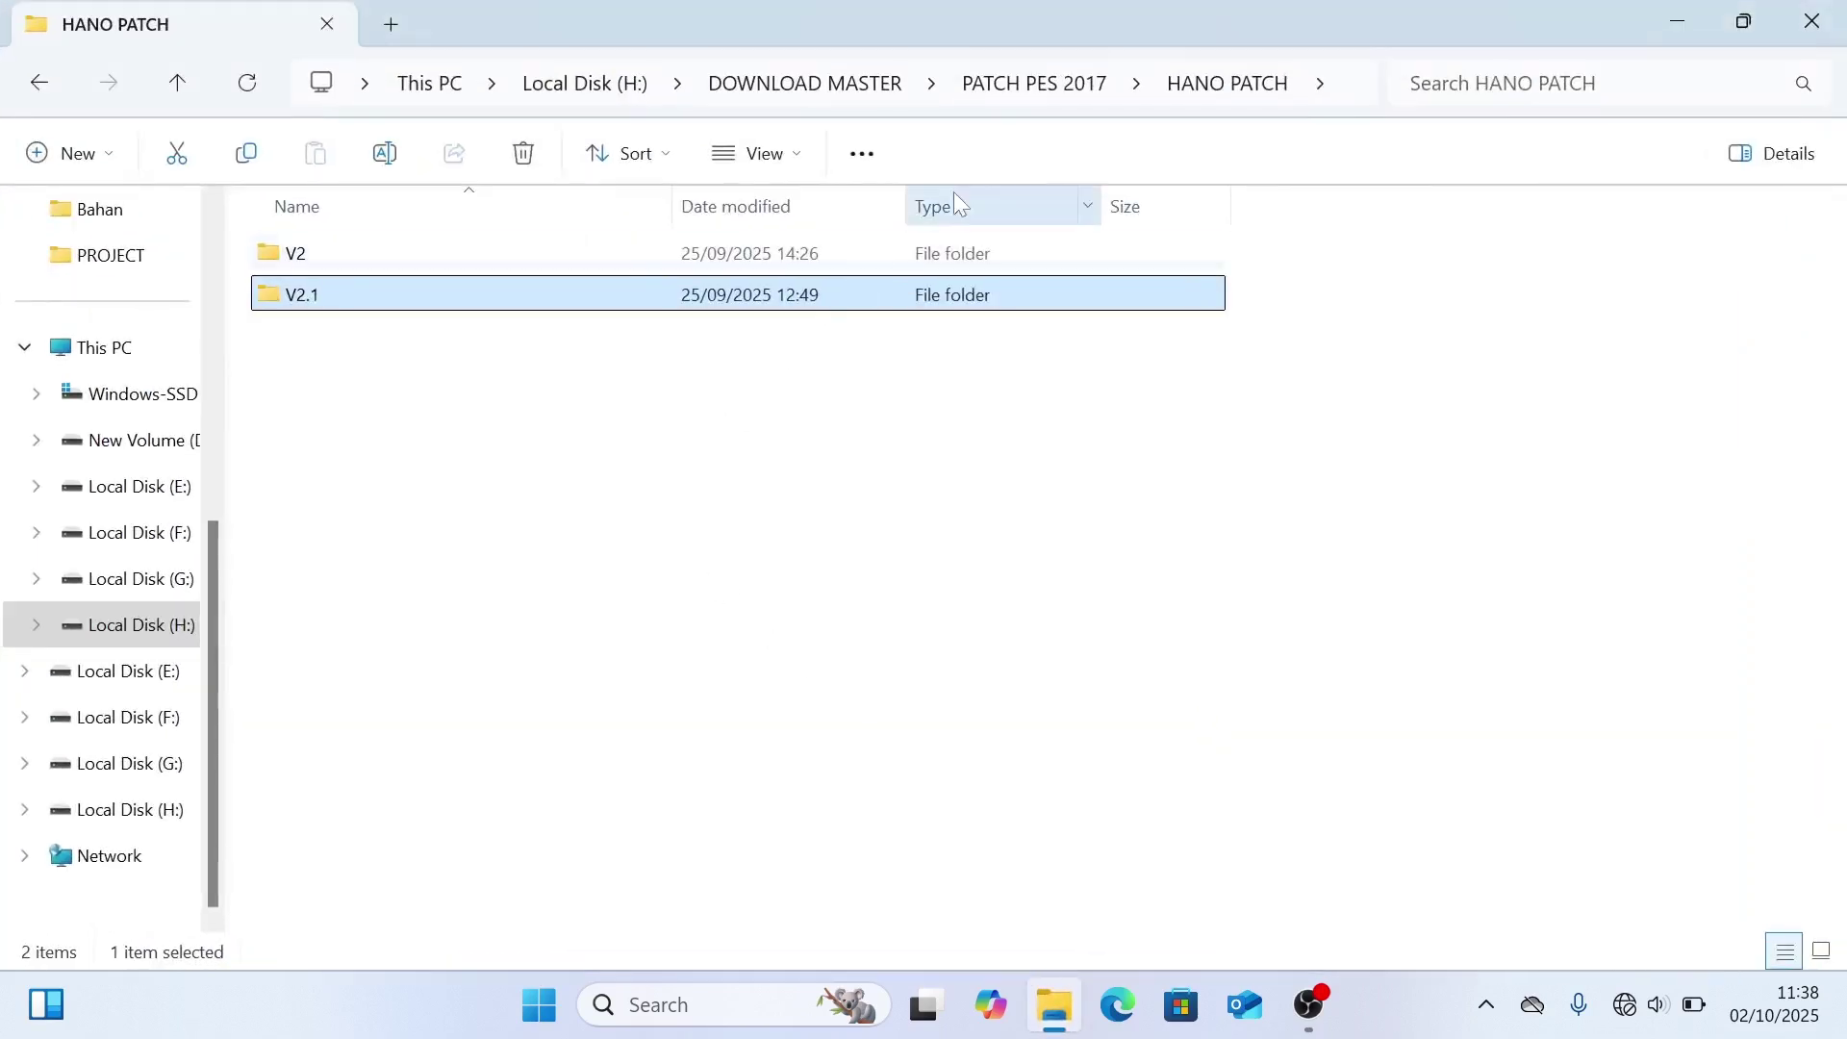
pyautogui.click(1097, 87)
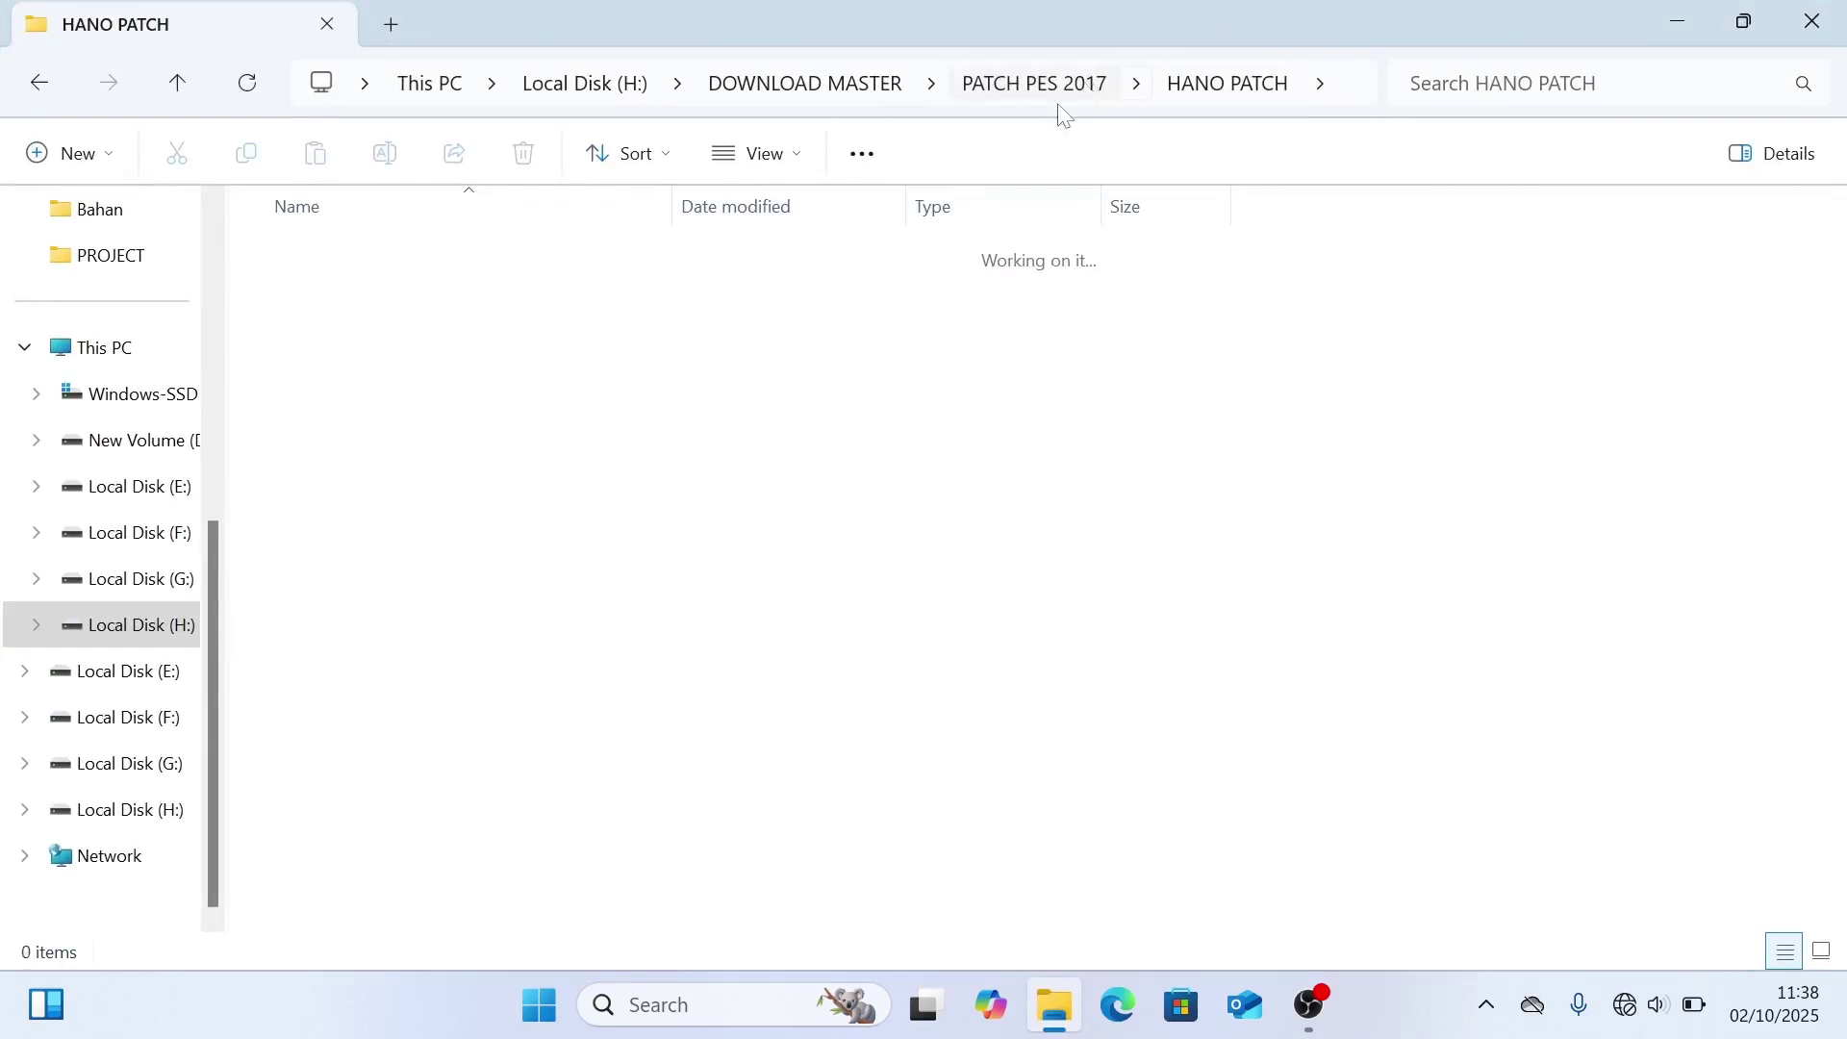
pyautogui.doubleClick(394, 300)
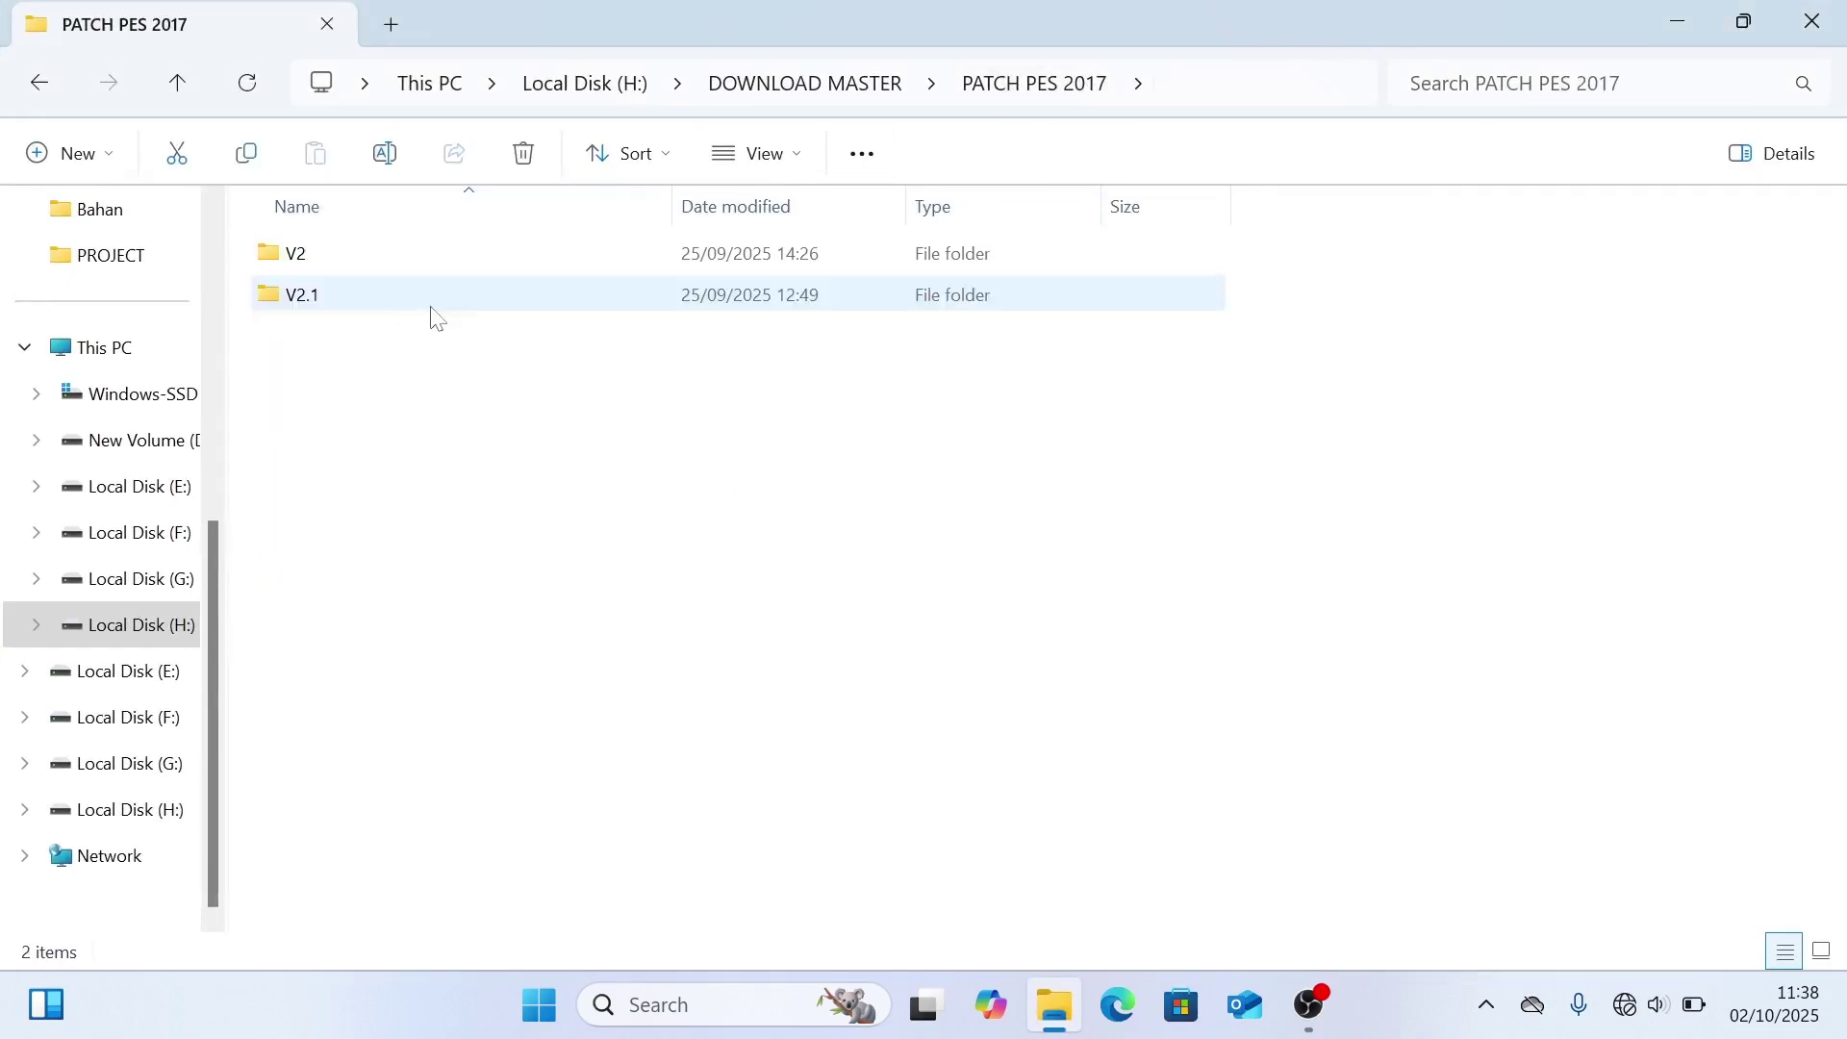
pyautogui.click(351, 261)
pyautogui.click(329, 294)
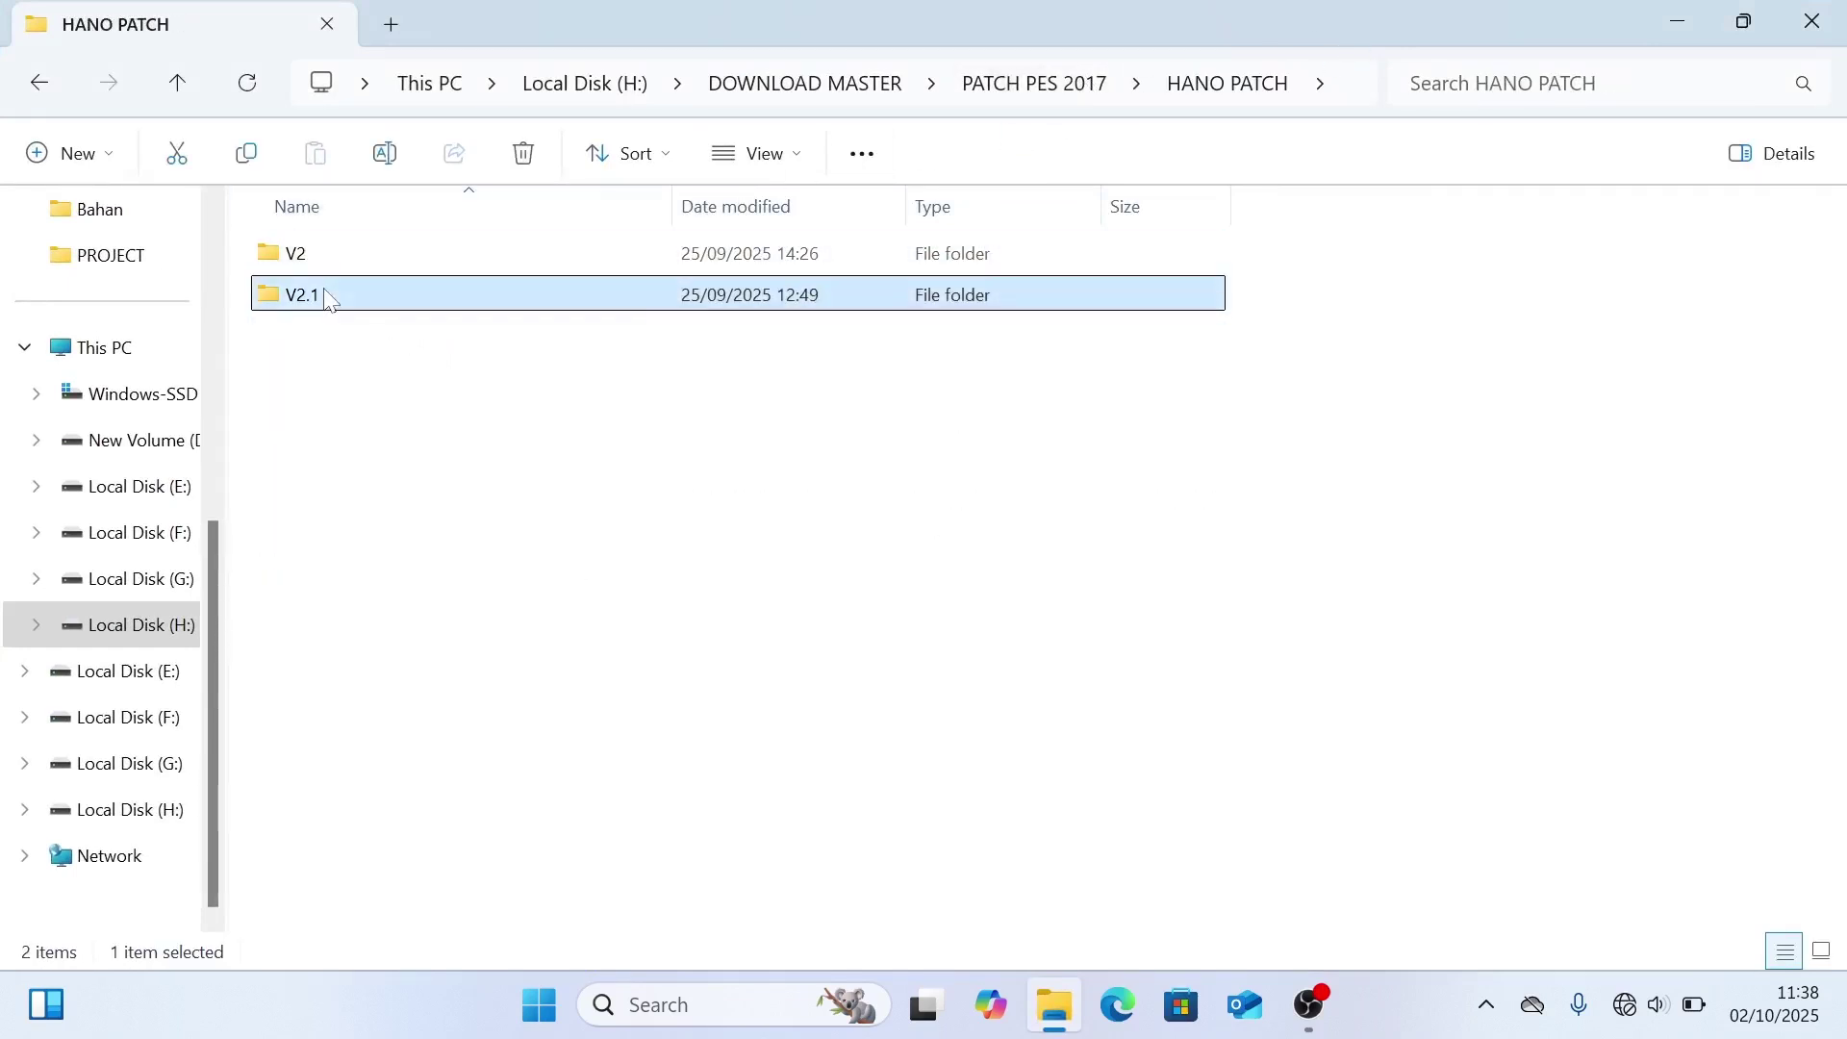
pyautogui.click(498, 413)
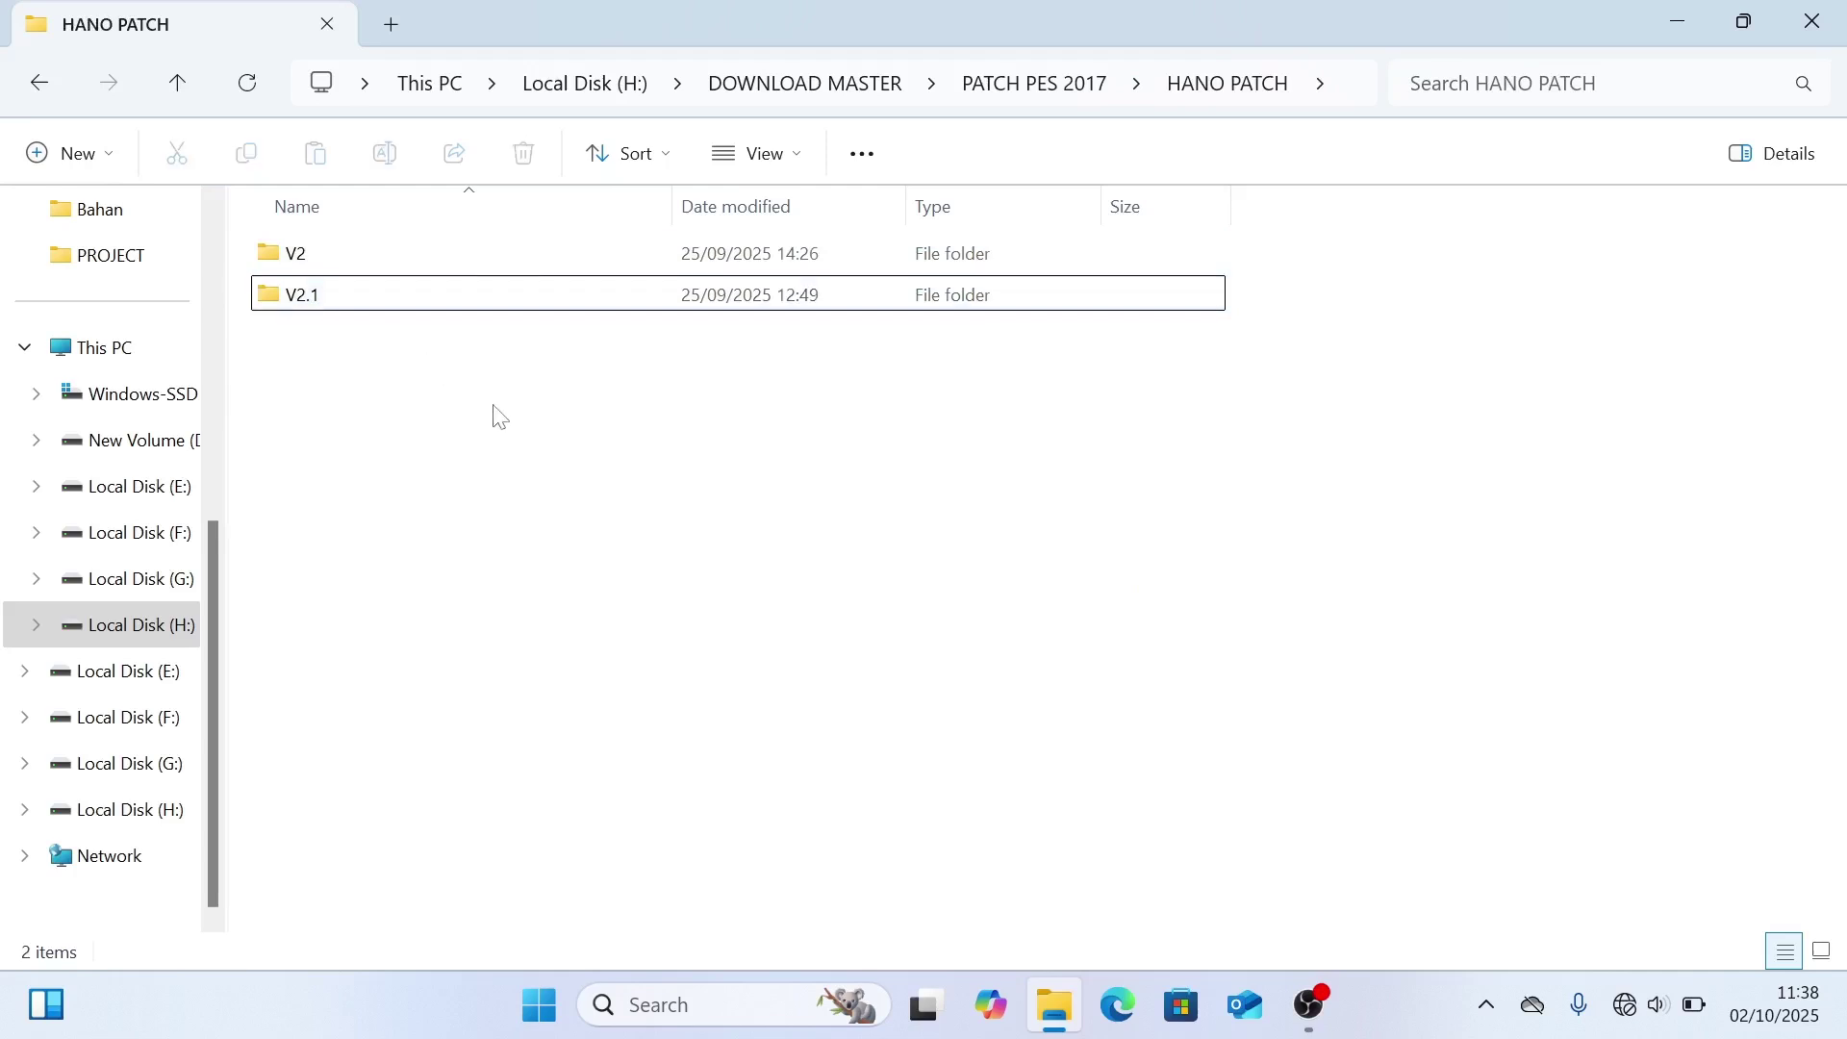
# Check the combined size of the V2 and V2.1 patch folders in their properties
pyautogui.click(358, 268)
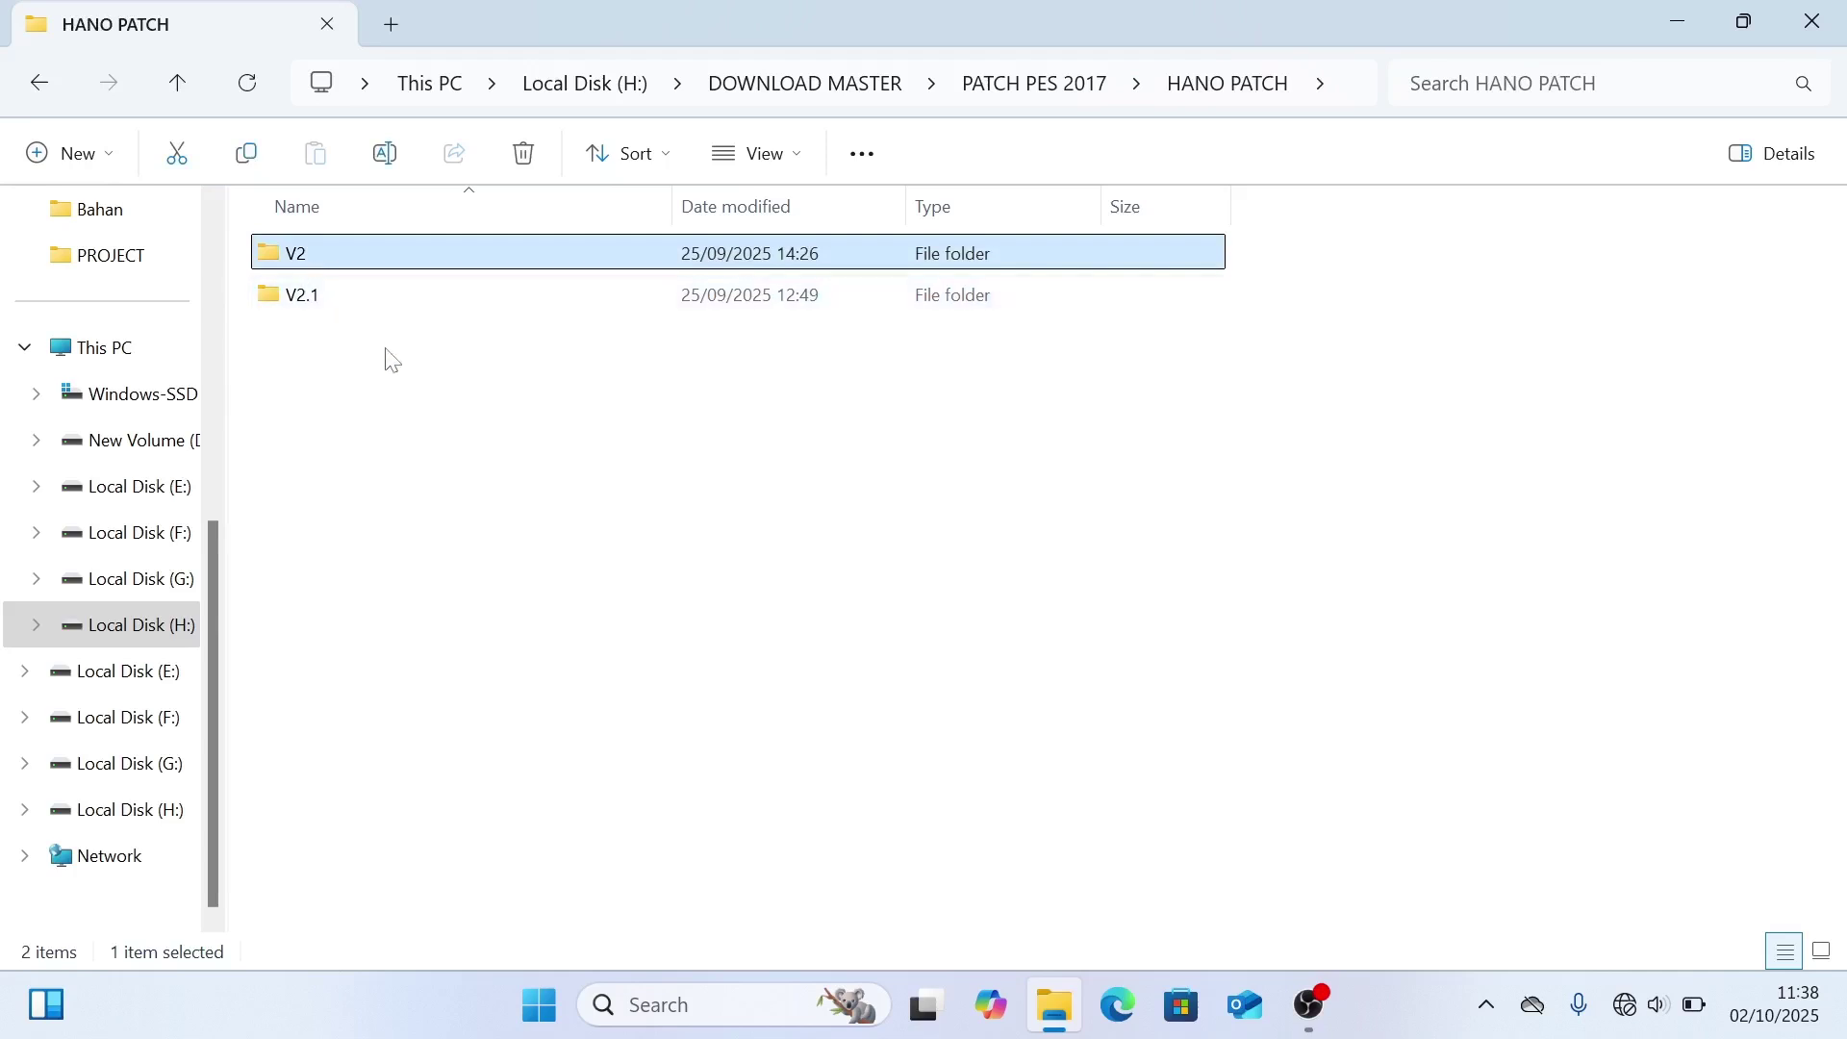
pyautogui.click(308, 297)
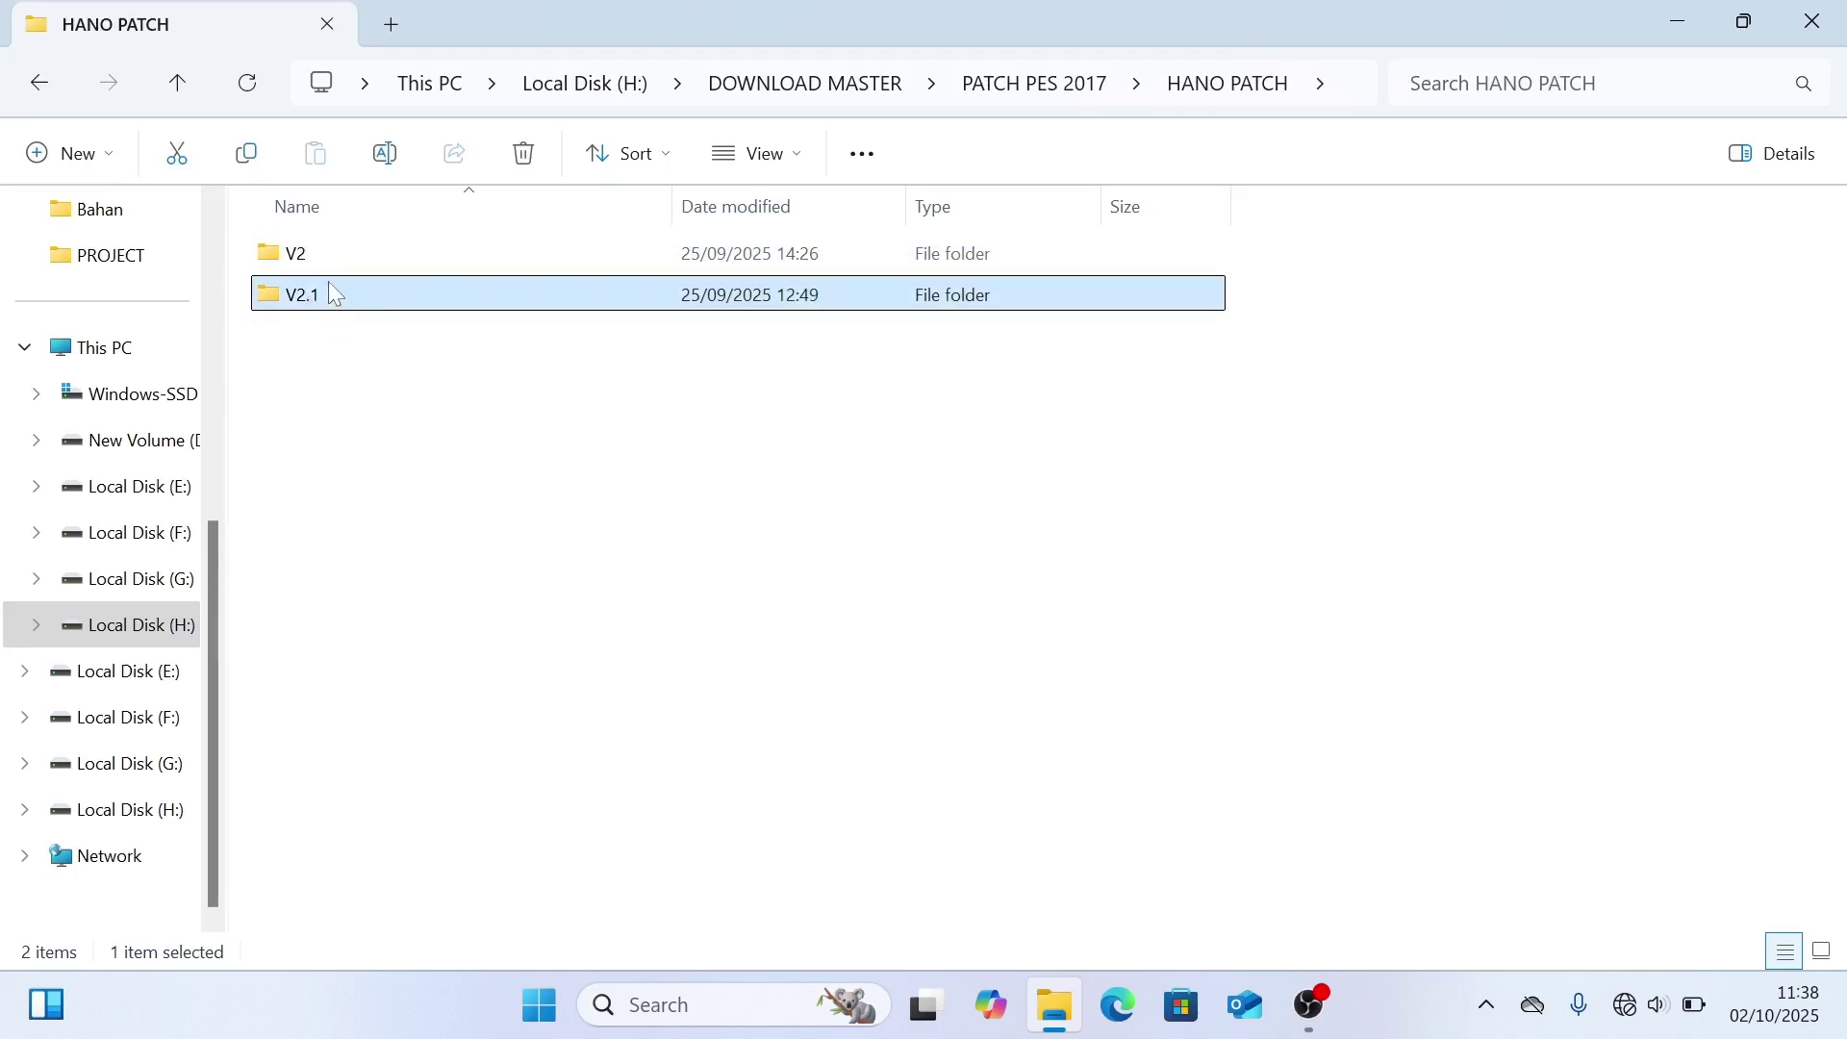
pyautogui.moveTo(358, 370); pyautogui.dragTo(332, 279)
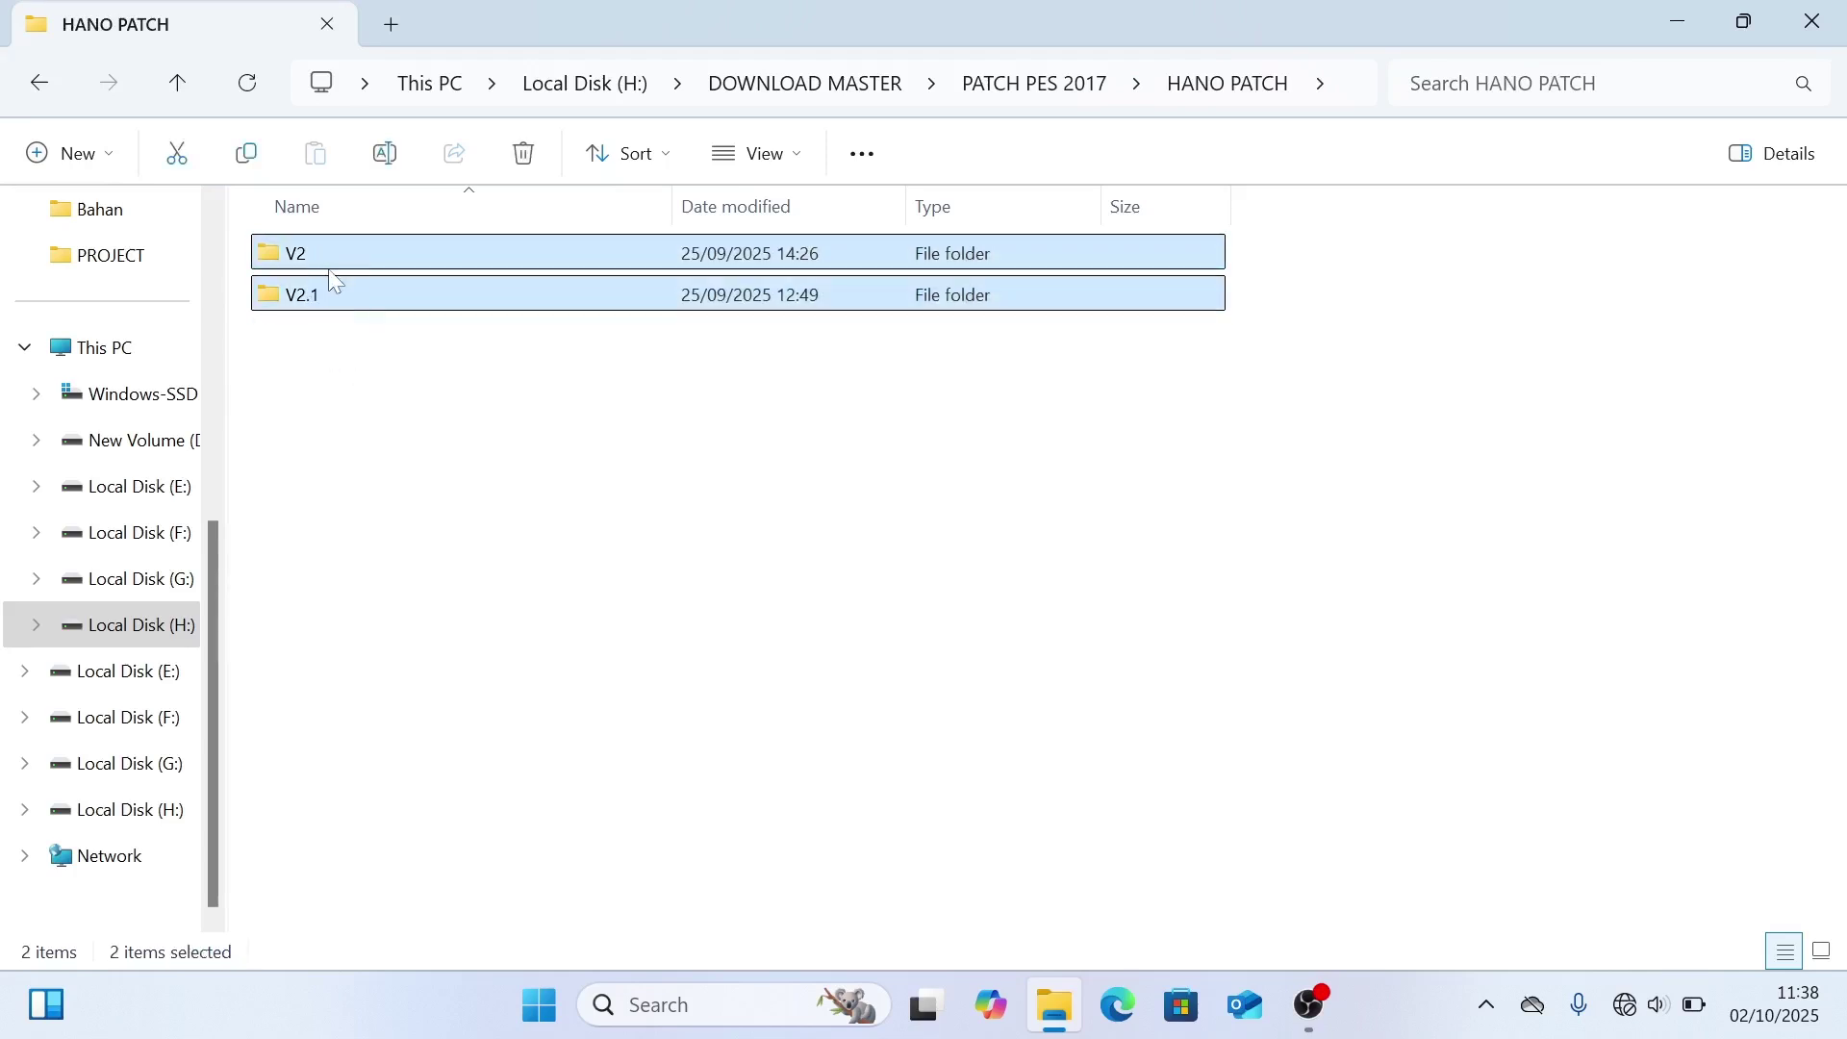
pyautogui.rightClick(337, 263)
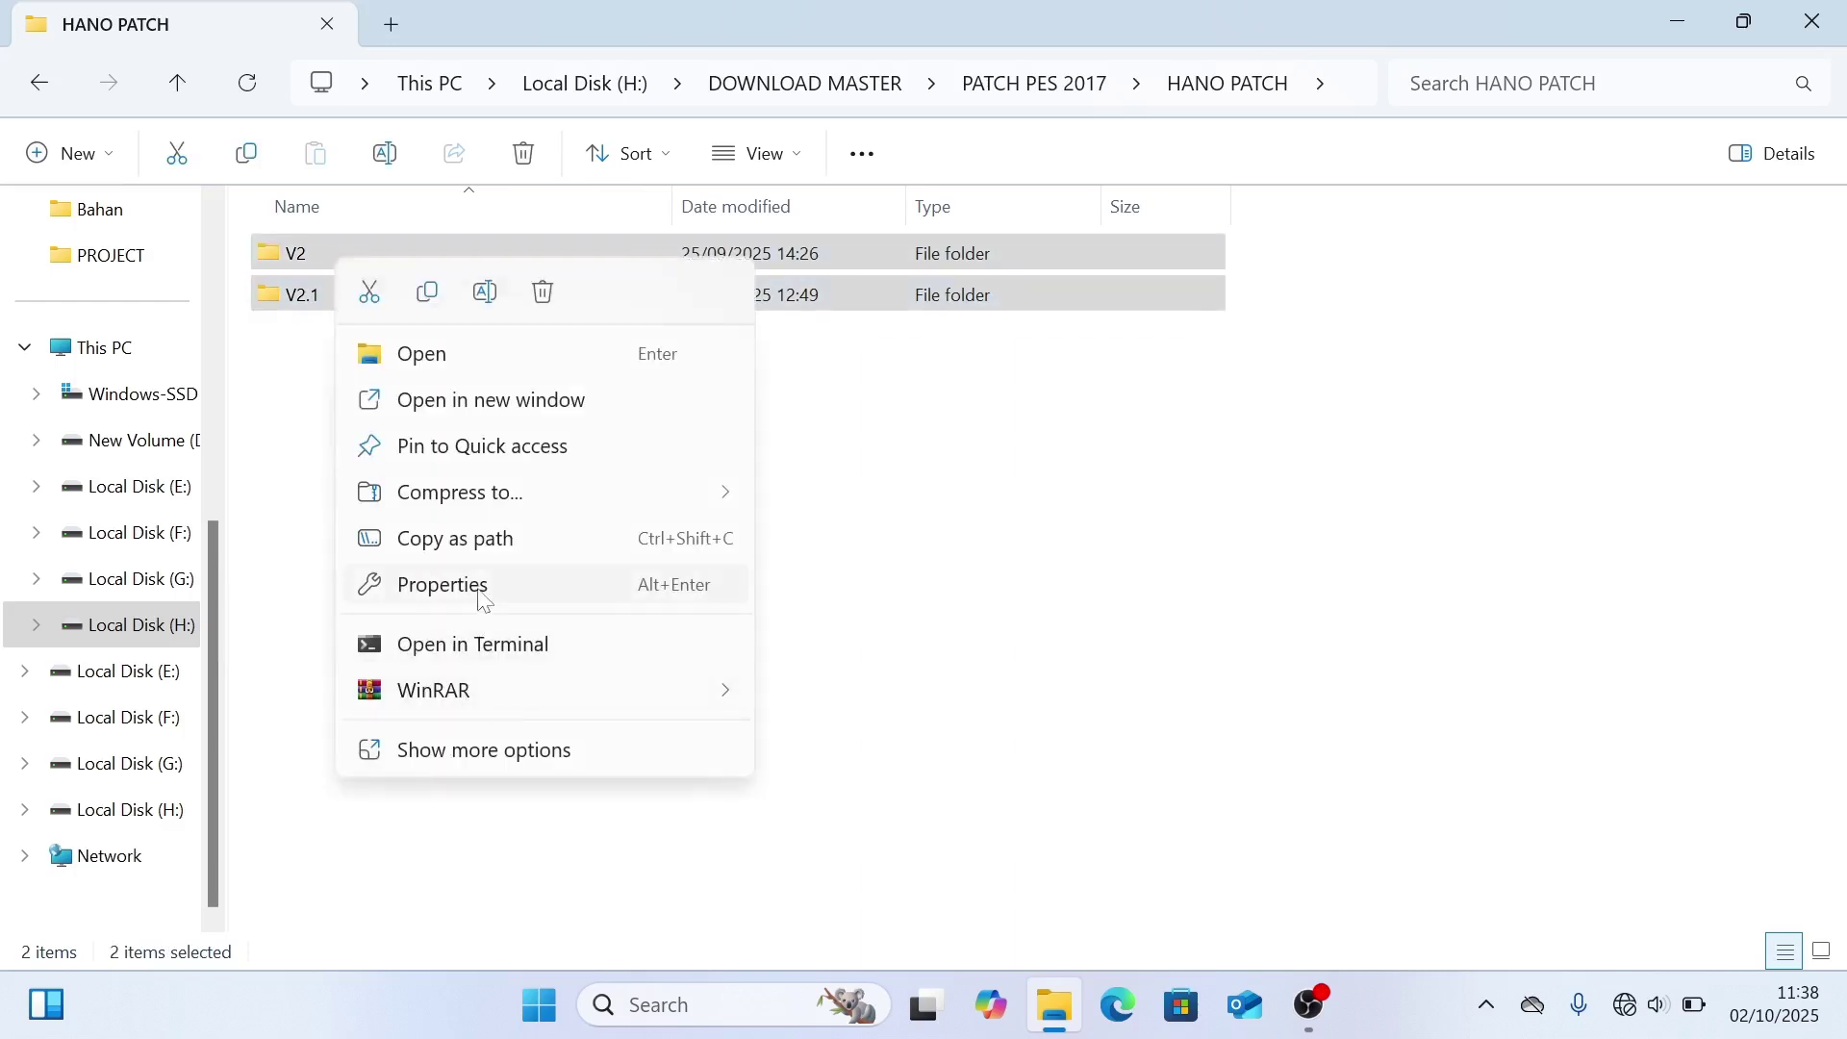
pyautogui.click(484, 599)
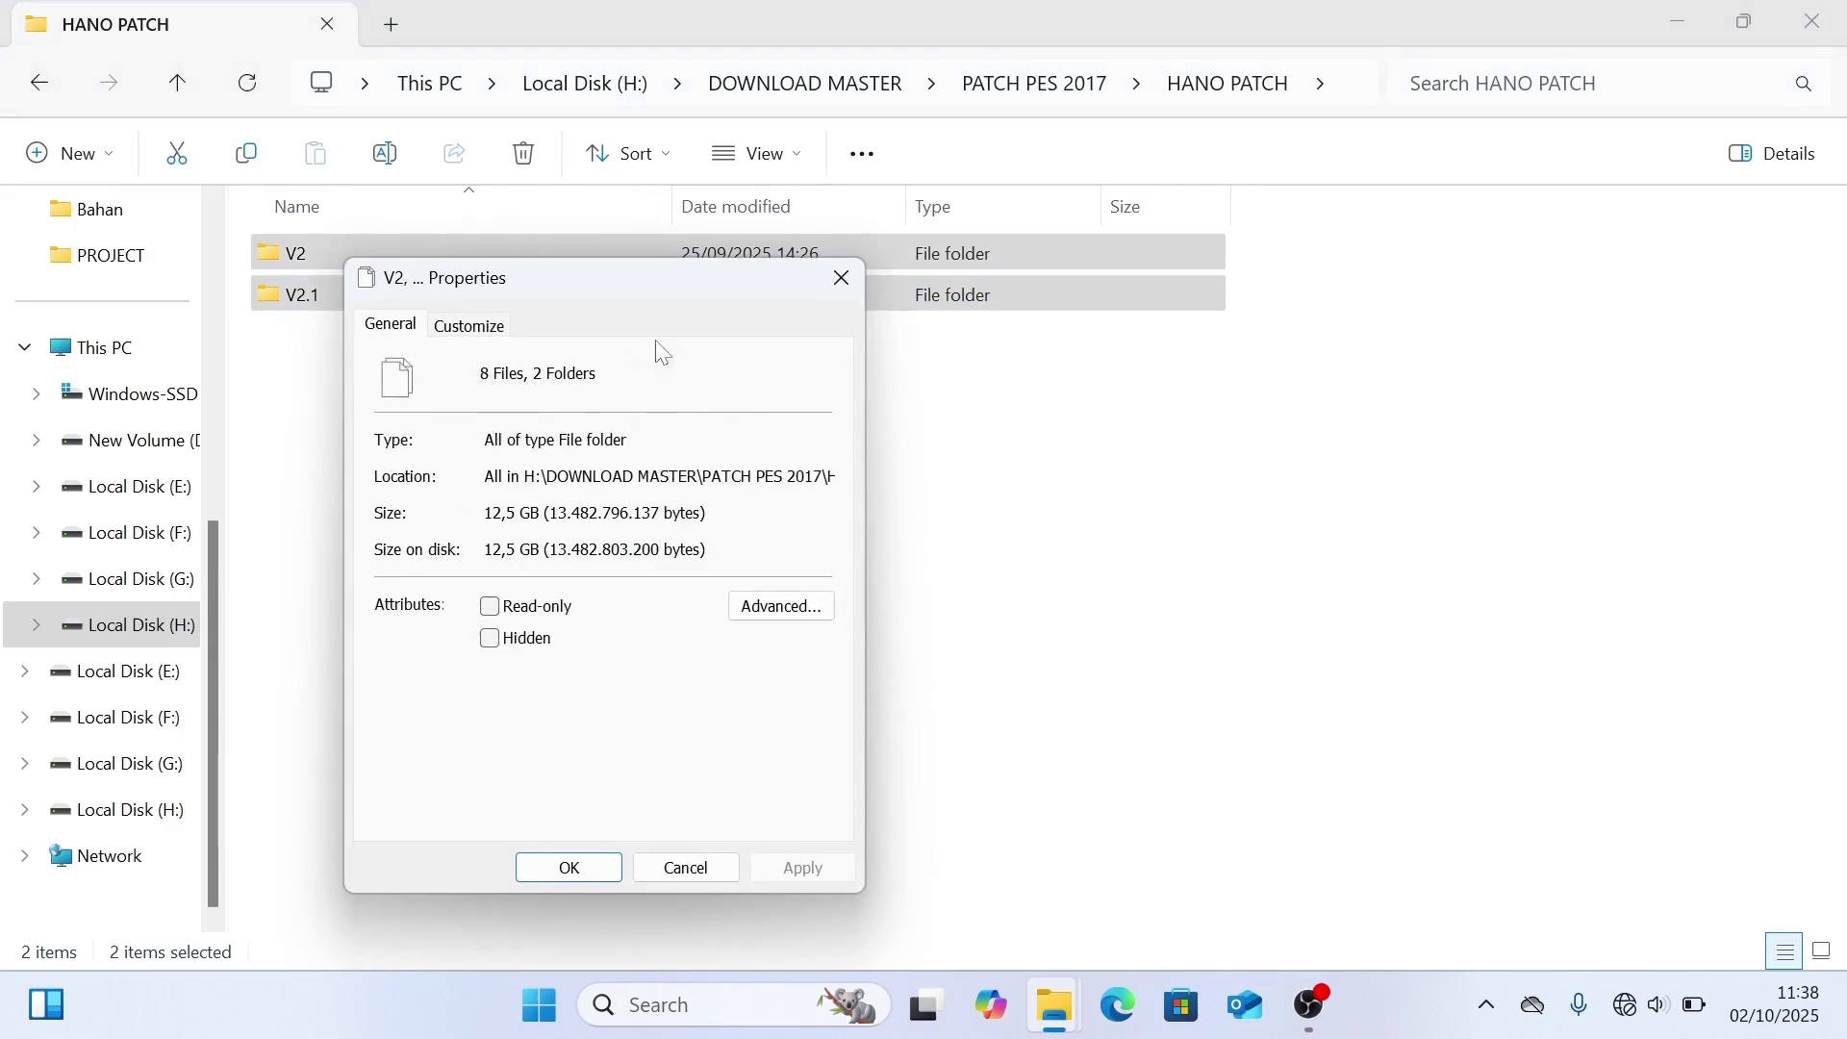
pyautogui.click(843, 279)
pyautogui.click(479, 410)
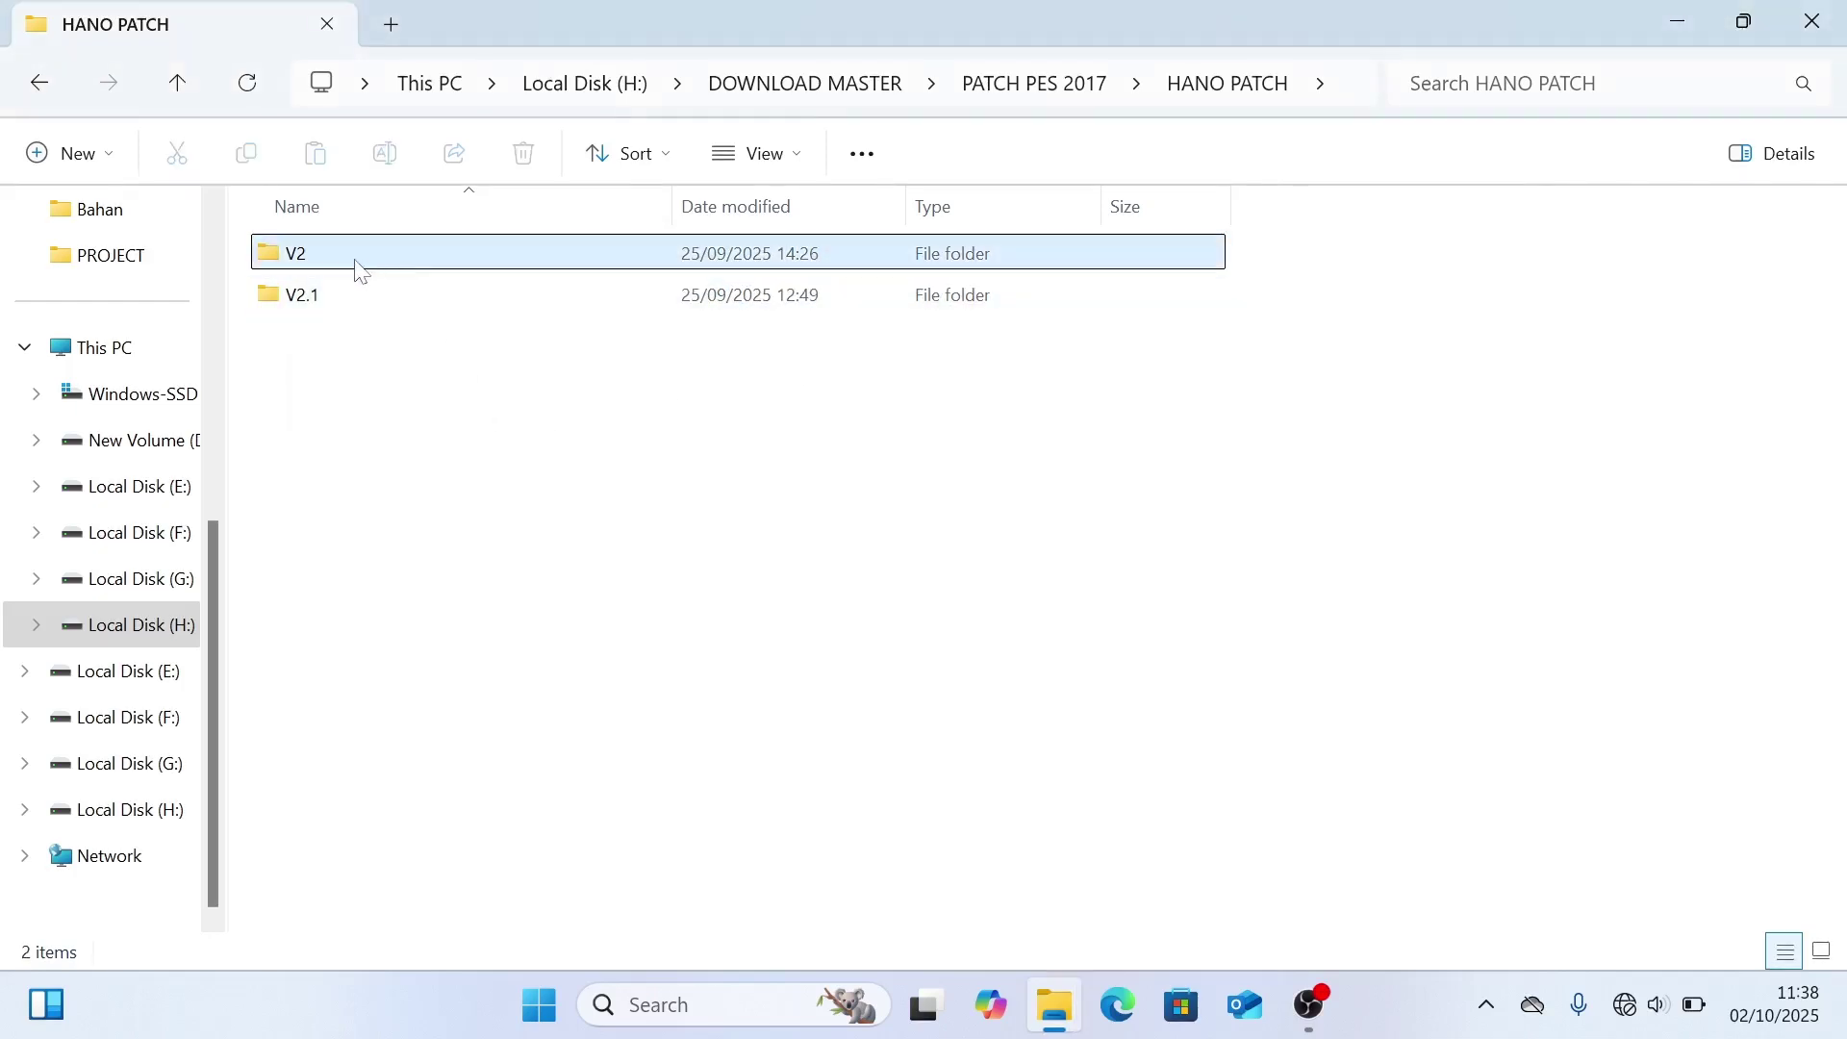
# Open the V2 folder and inspect the name of the part01 archive without changing it
pyautogui.doubleClick(385, 265)
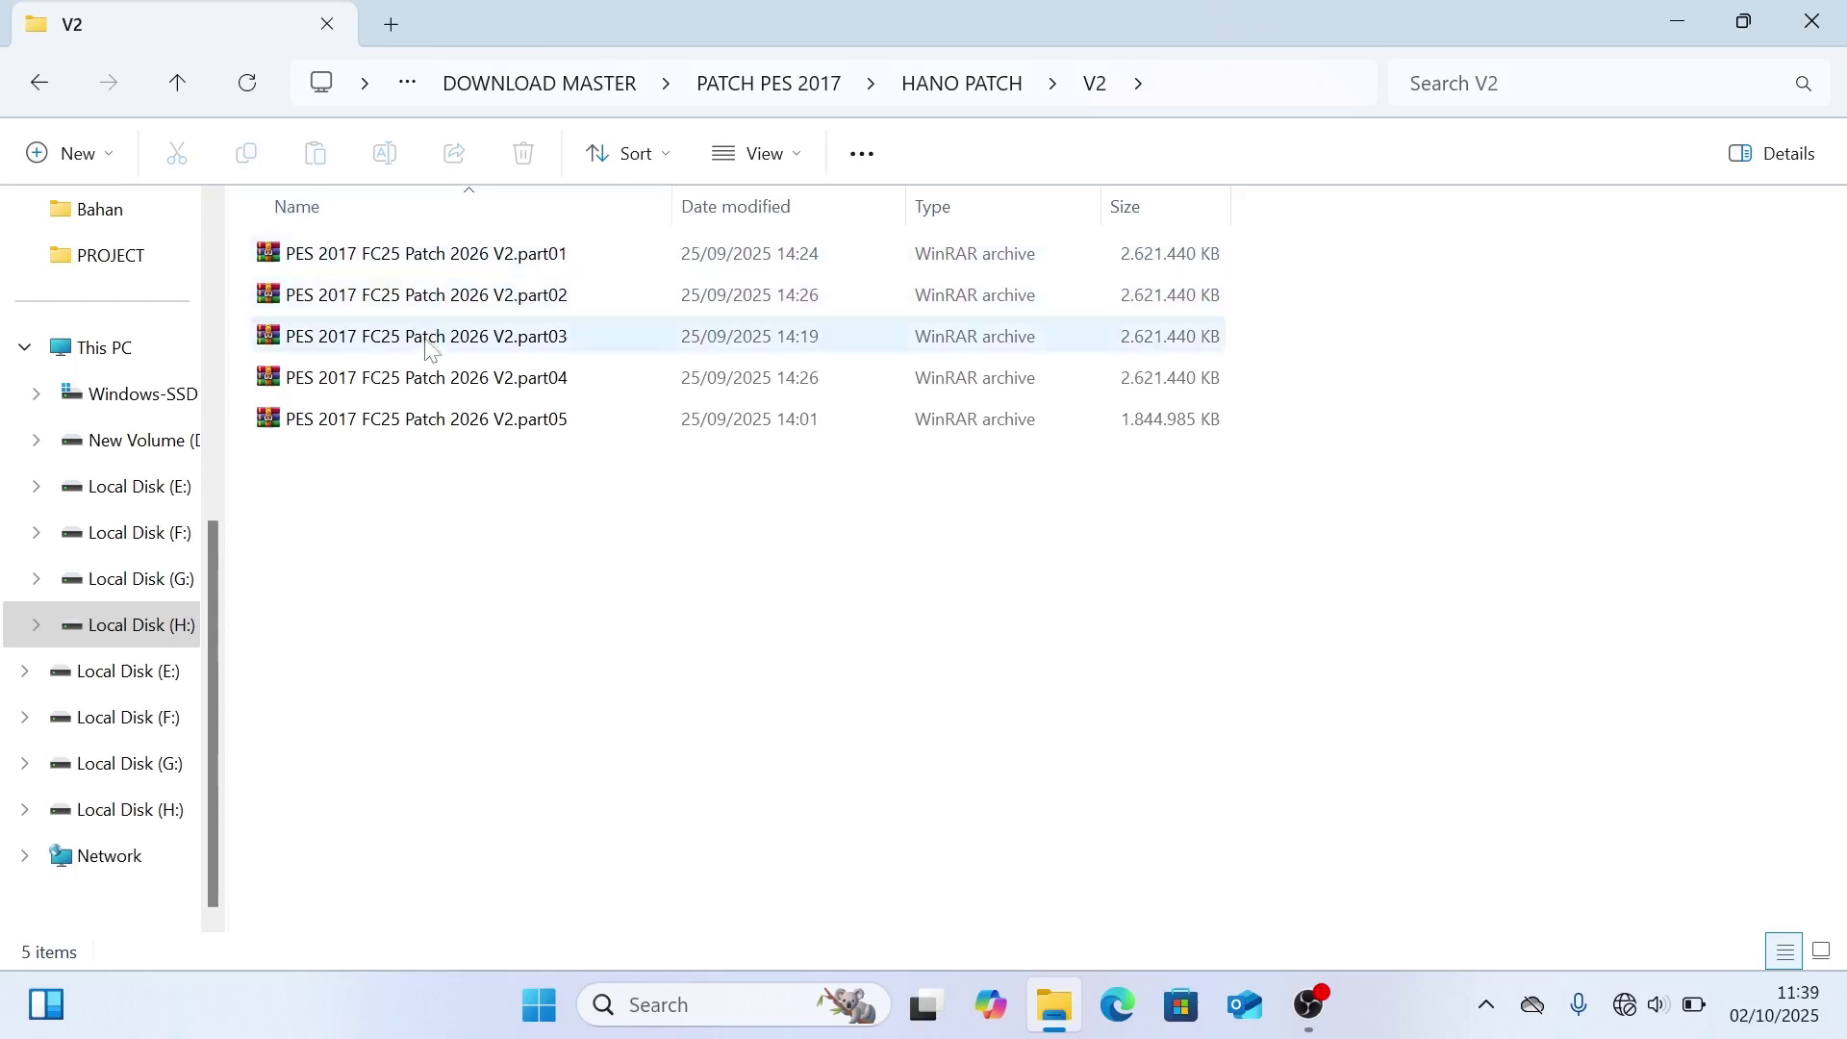
pyautogui.click(563, 419)
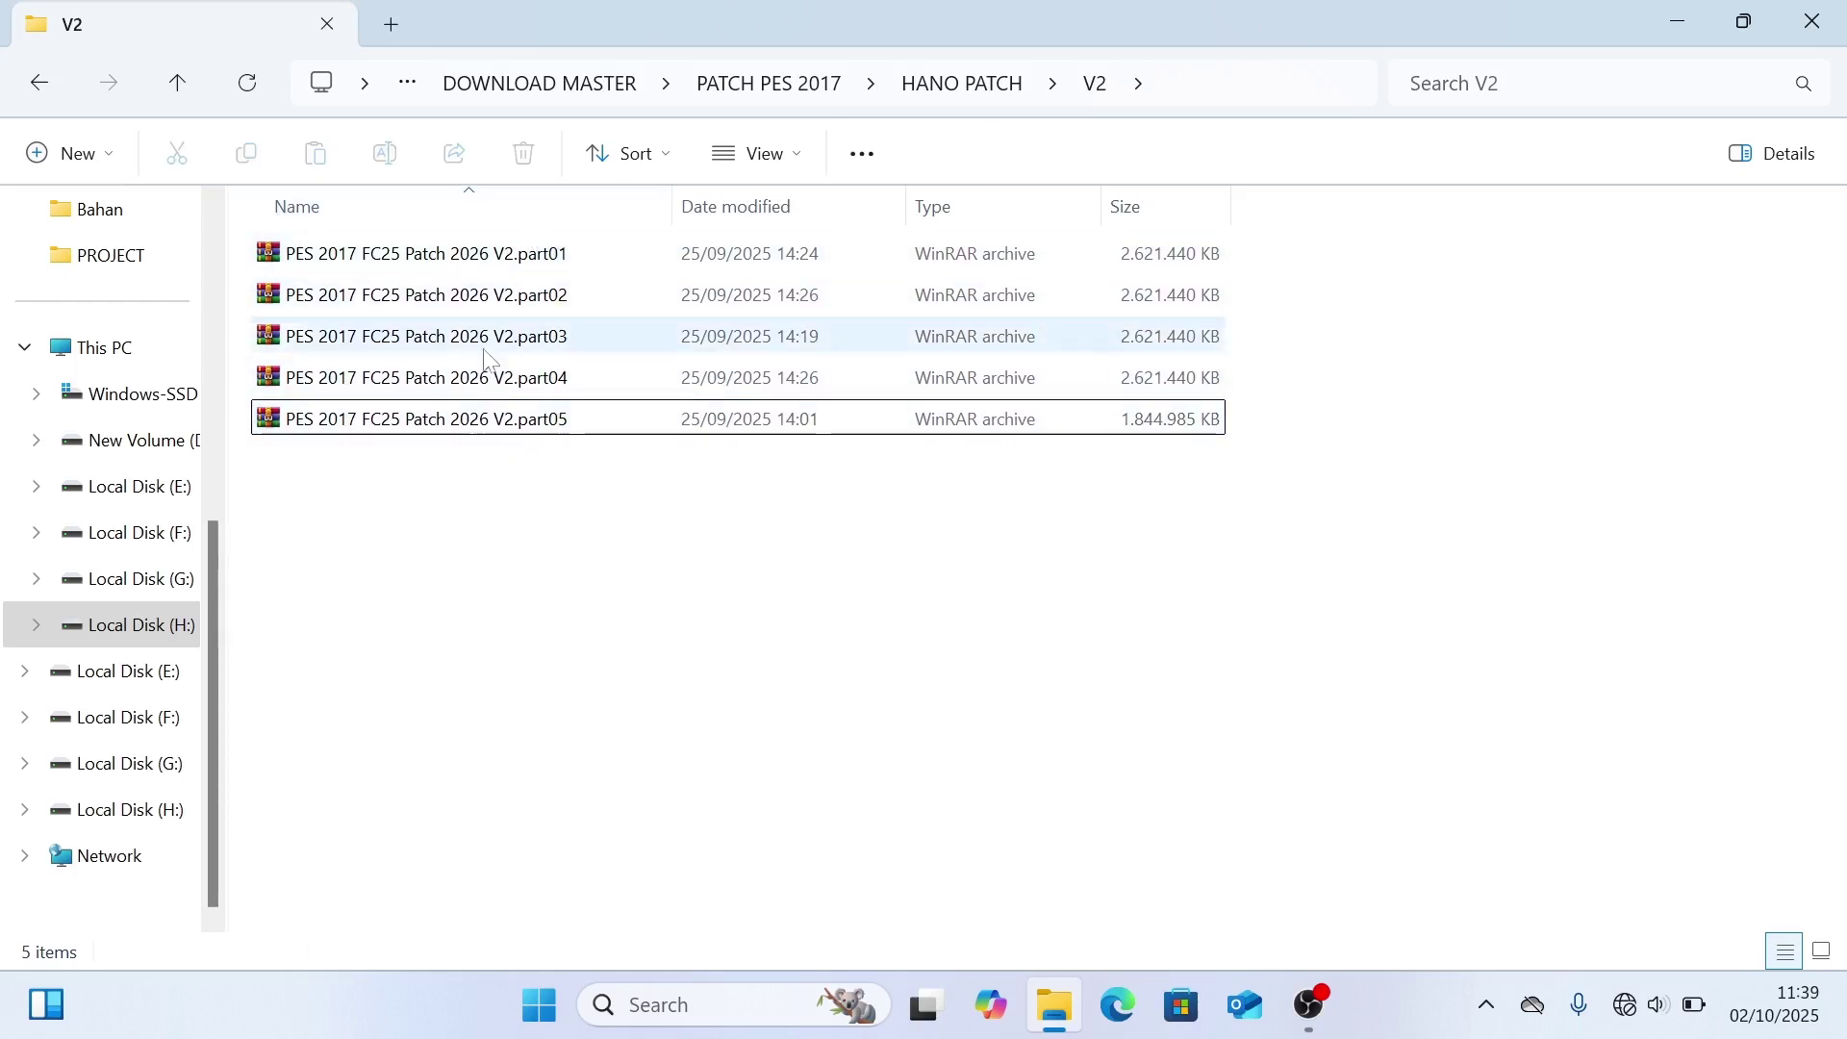
pyautogui.click(401, 270)
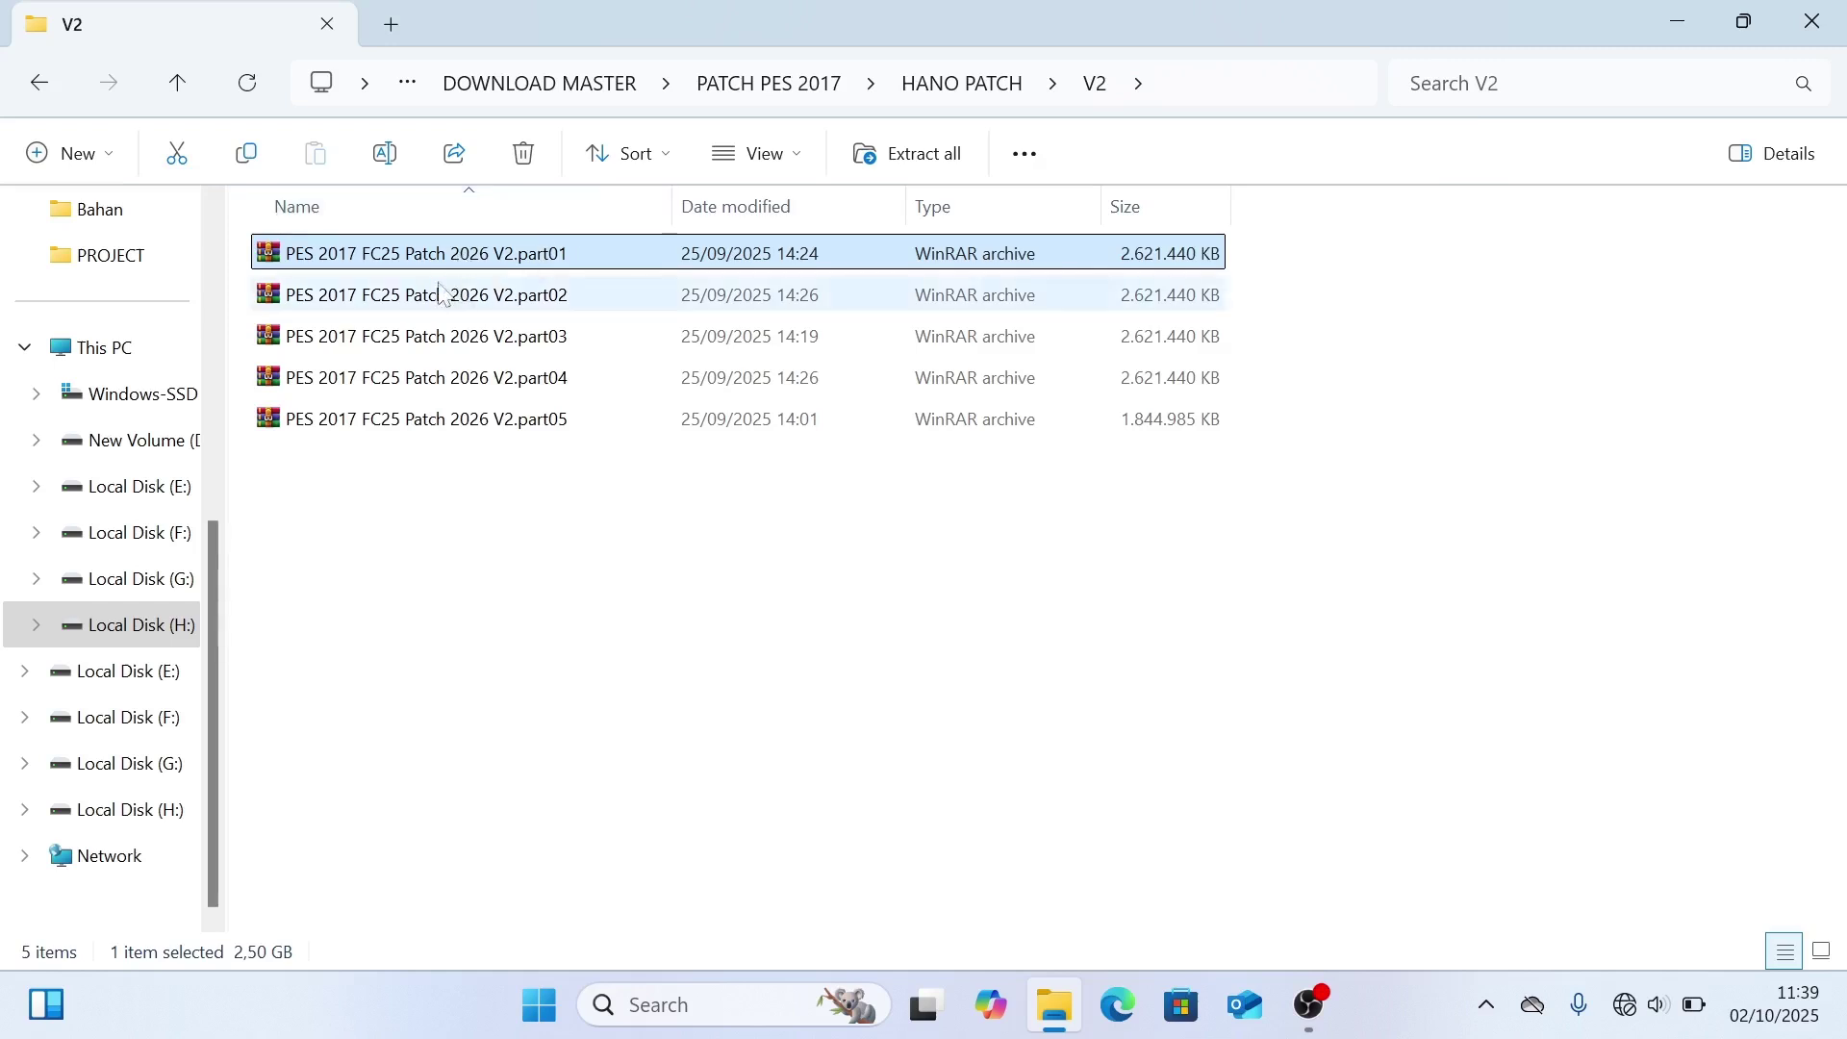
pyautogui.press('F2')
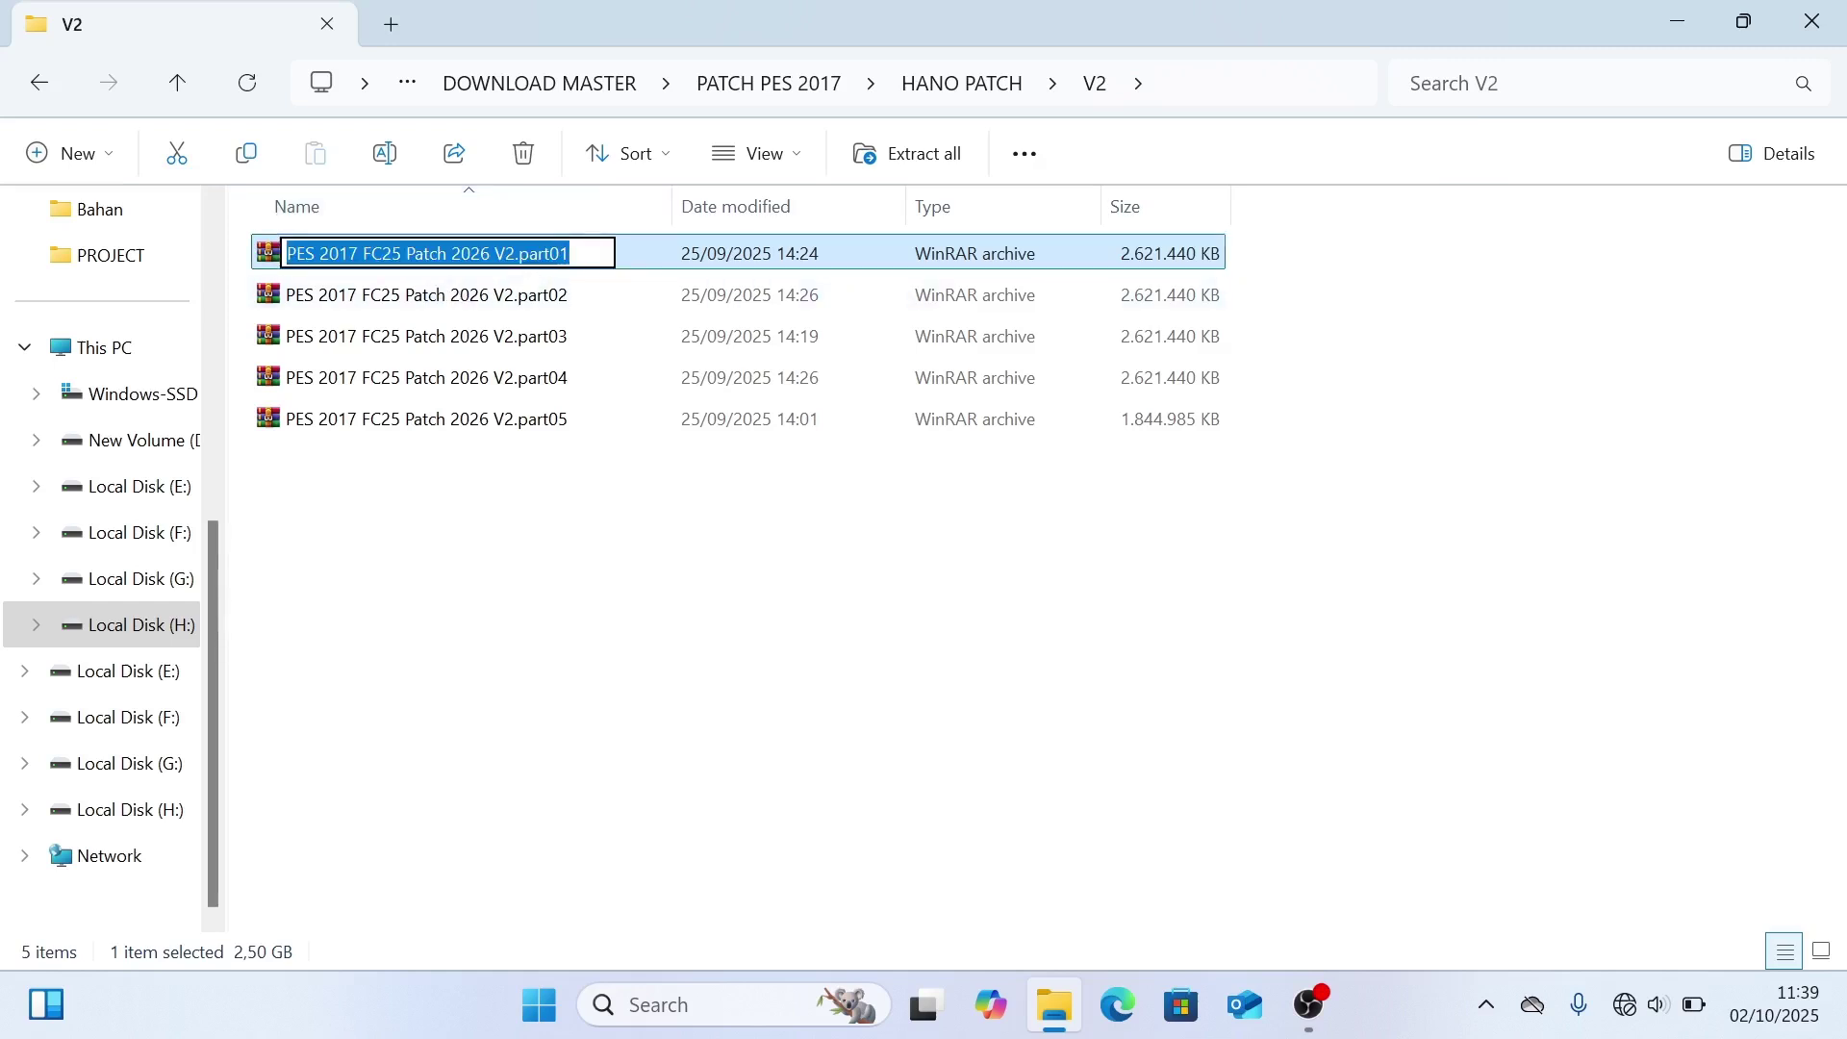
pyautogui.press('End')
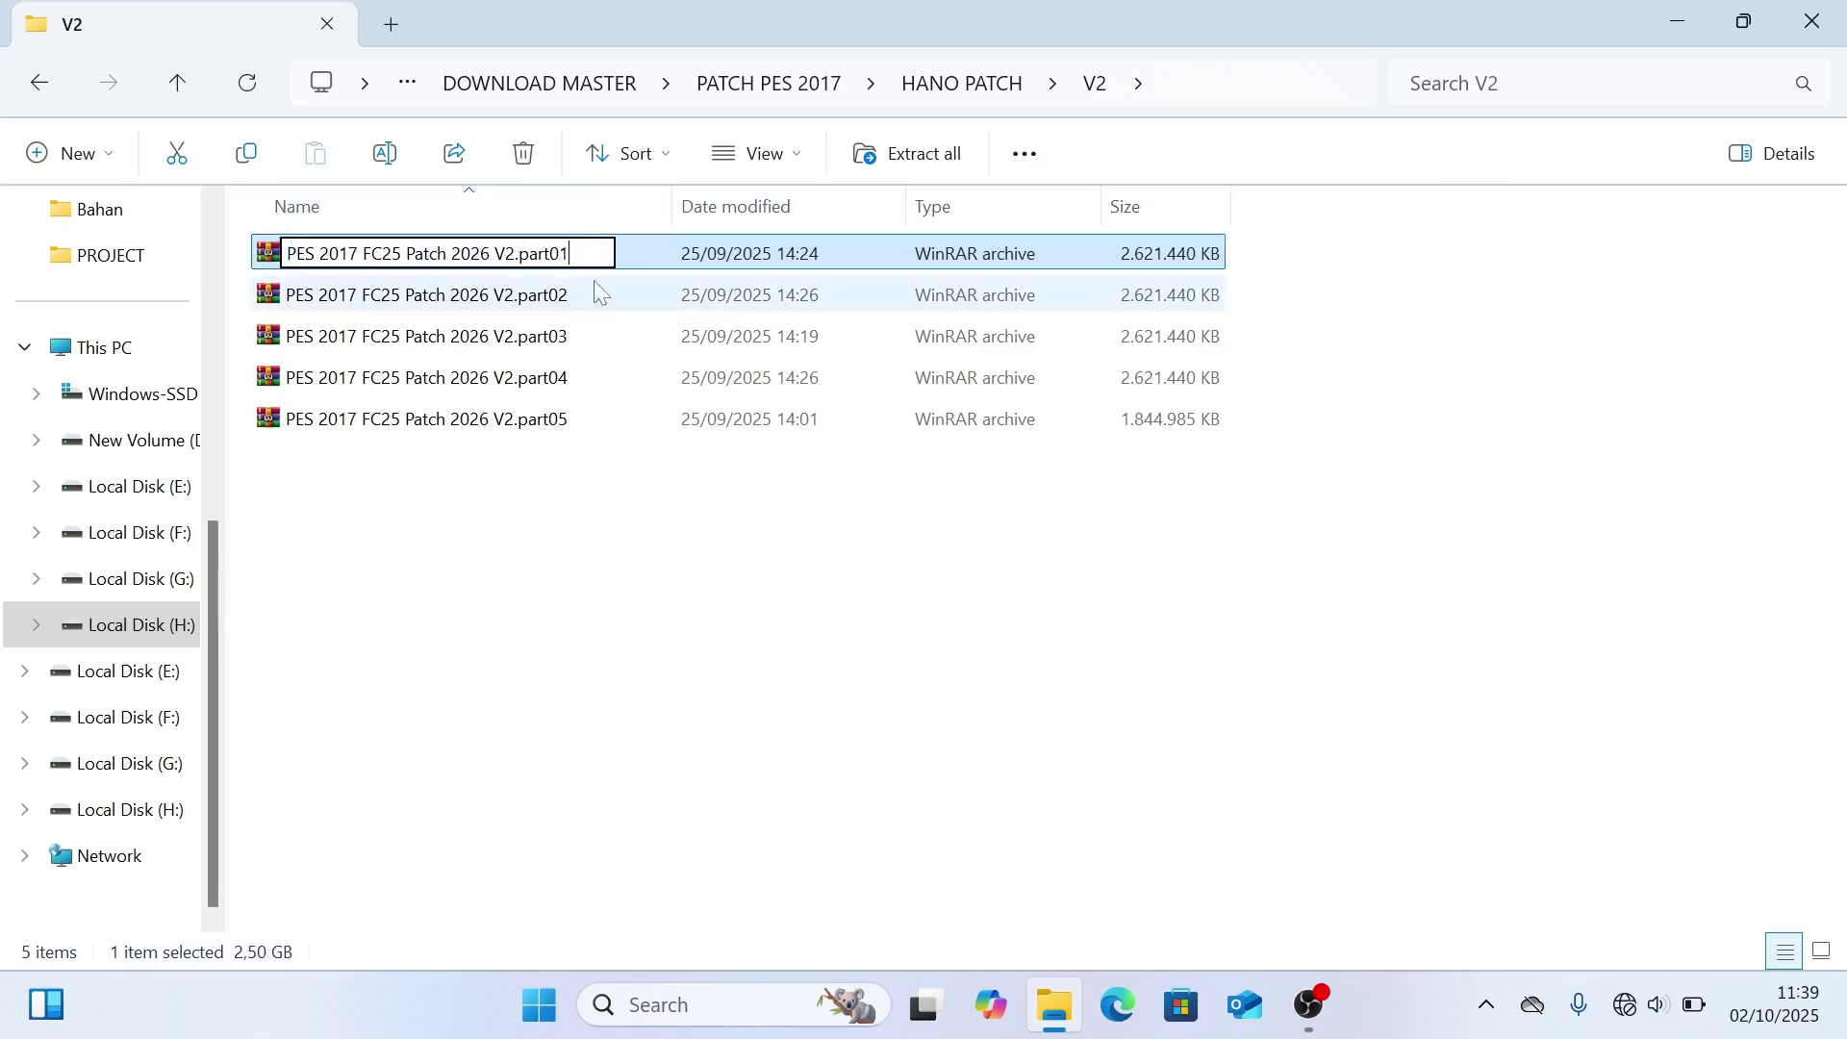
pyautogui.click(528, 471)
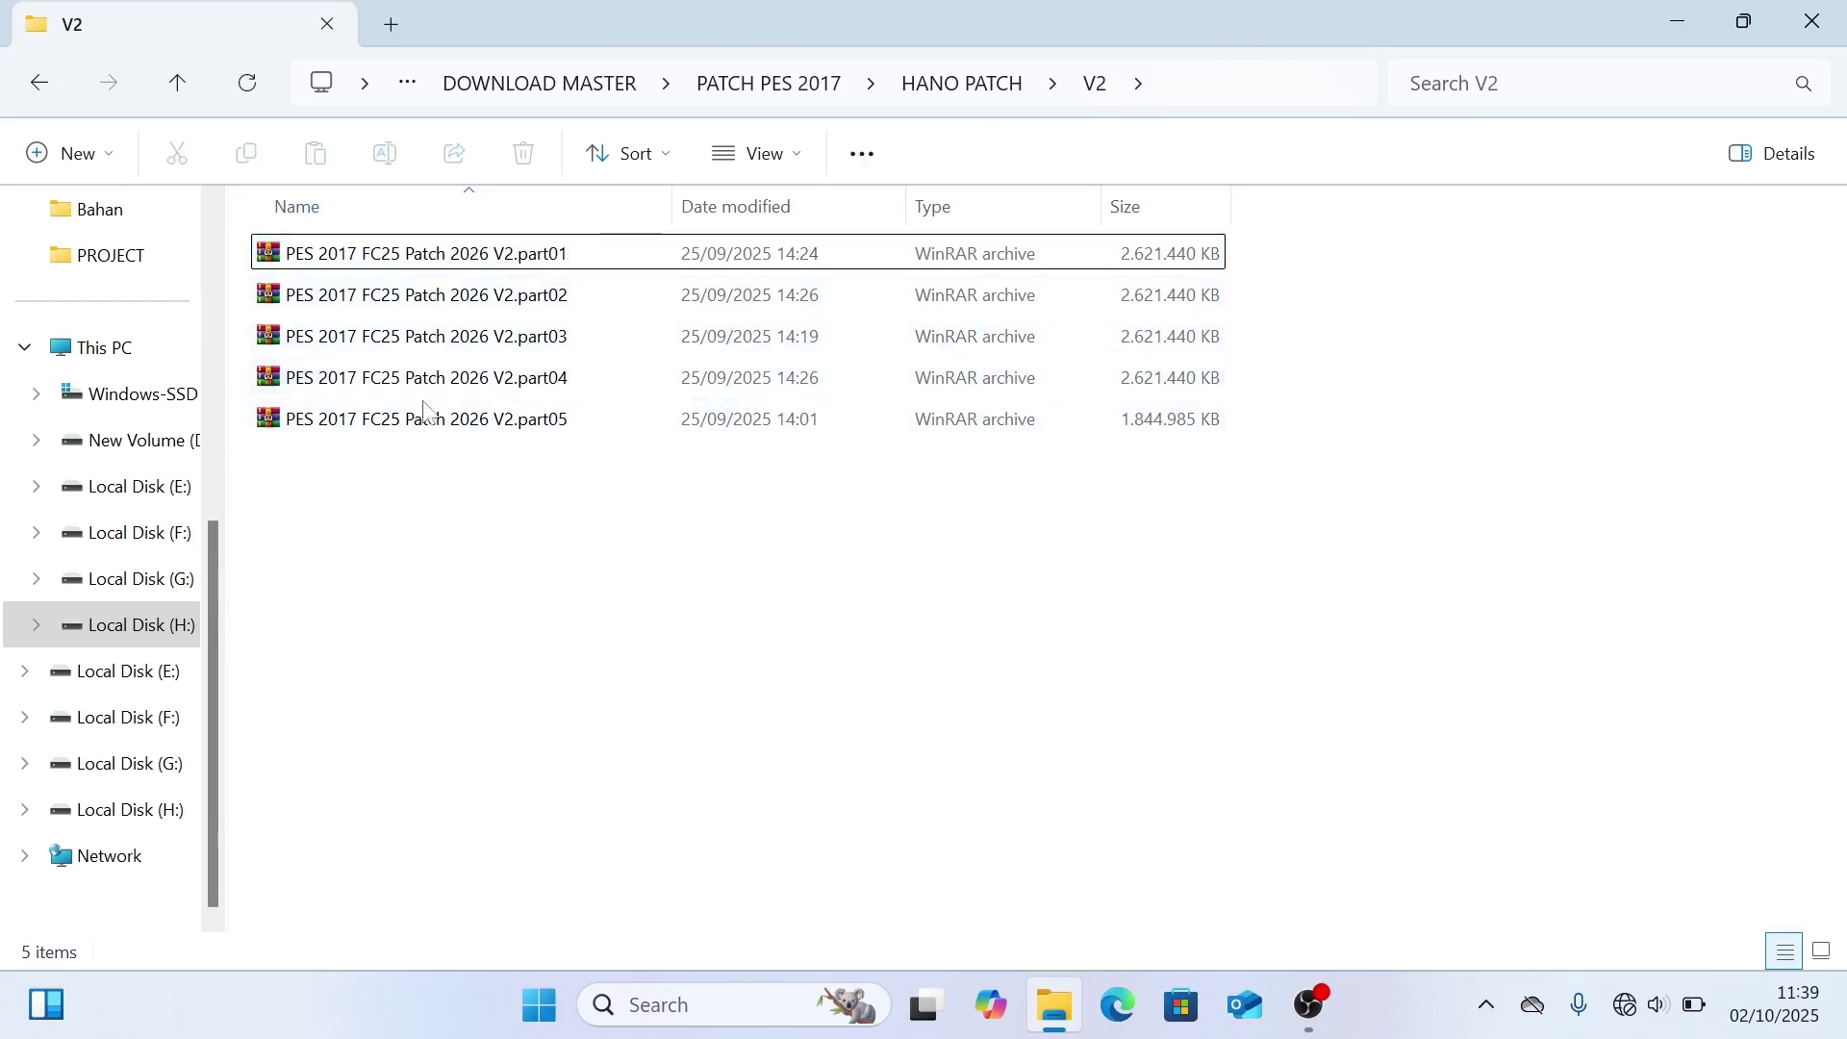
# Extract all five PES 2017 FC25 Patch 2026 V2 archive parts with WinRAR into the folder "PES 2017 FC25 Patch 2026 V2"
pyautogui.moveTo(503, 500); pyautogui.dragTo(481, 301)
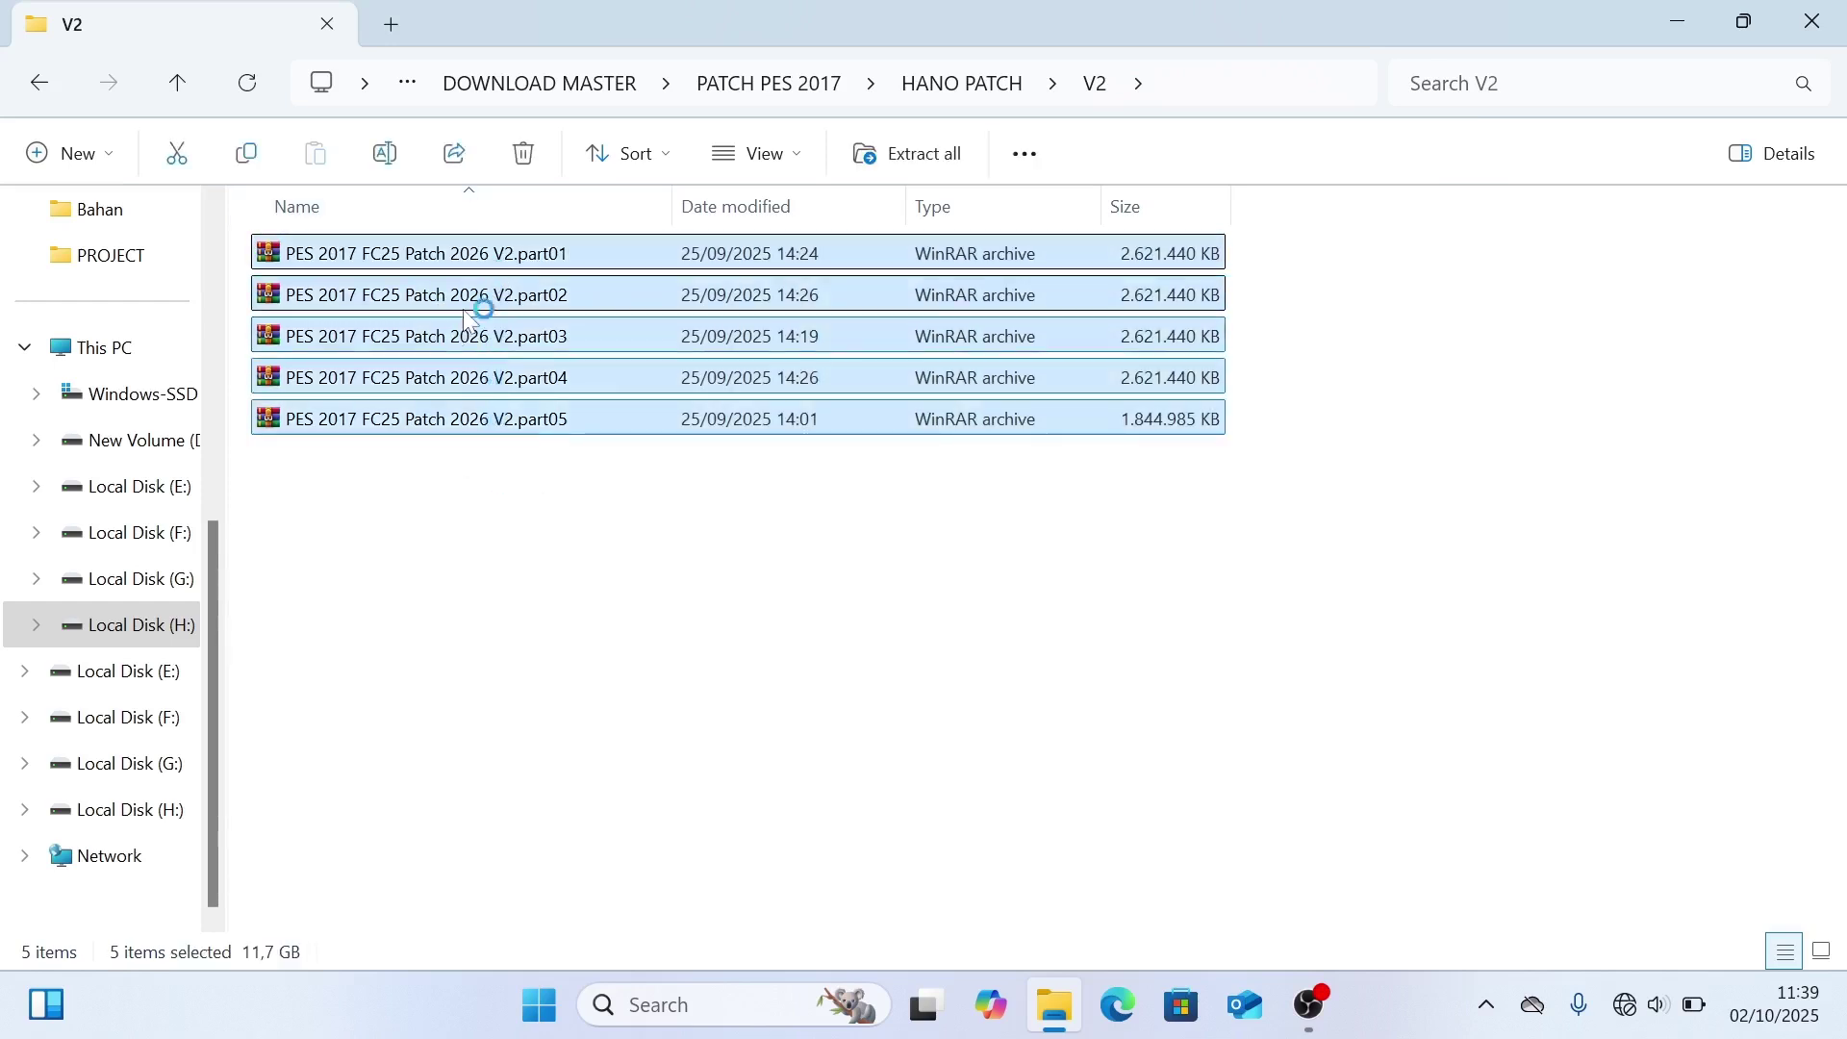
pyautogui.rightClick(481, 299)
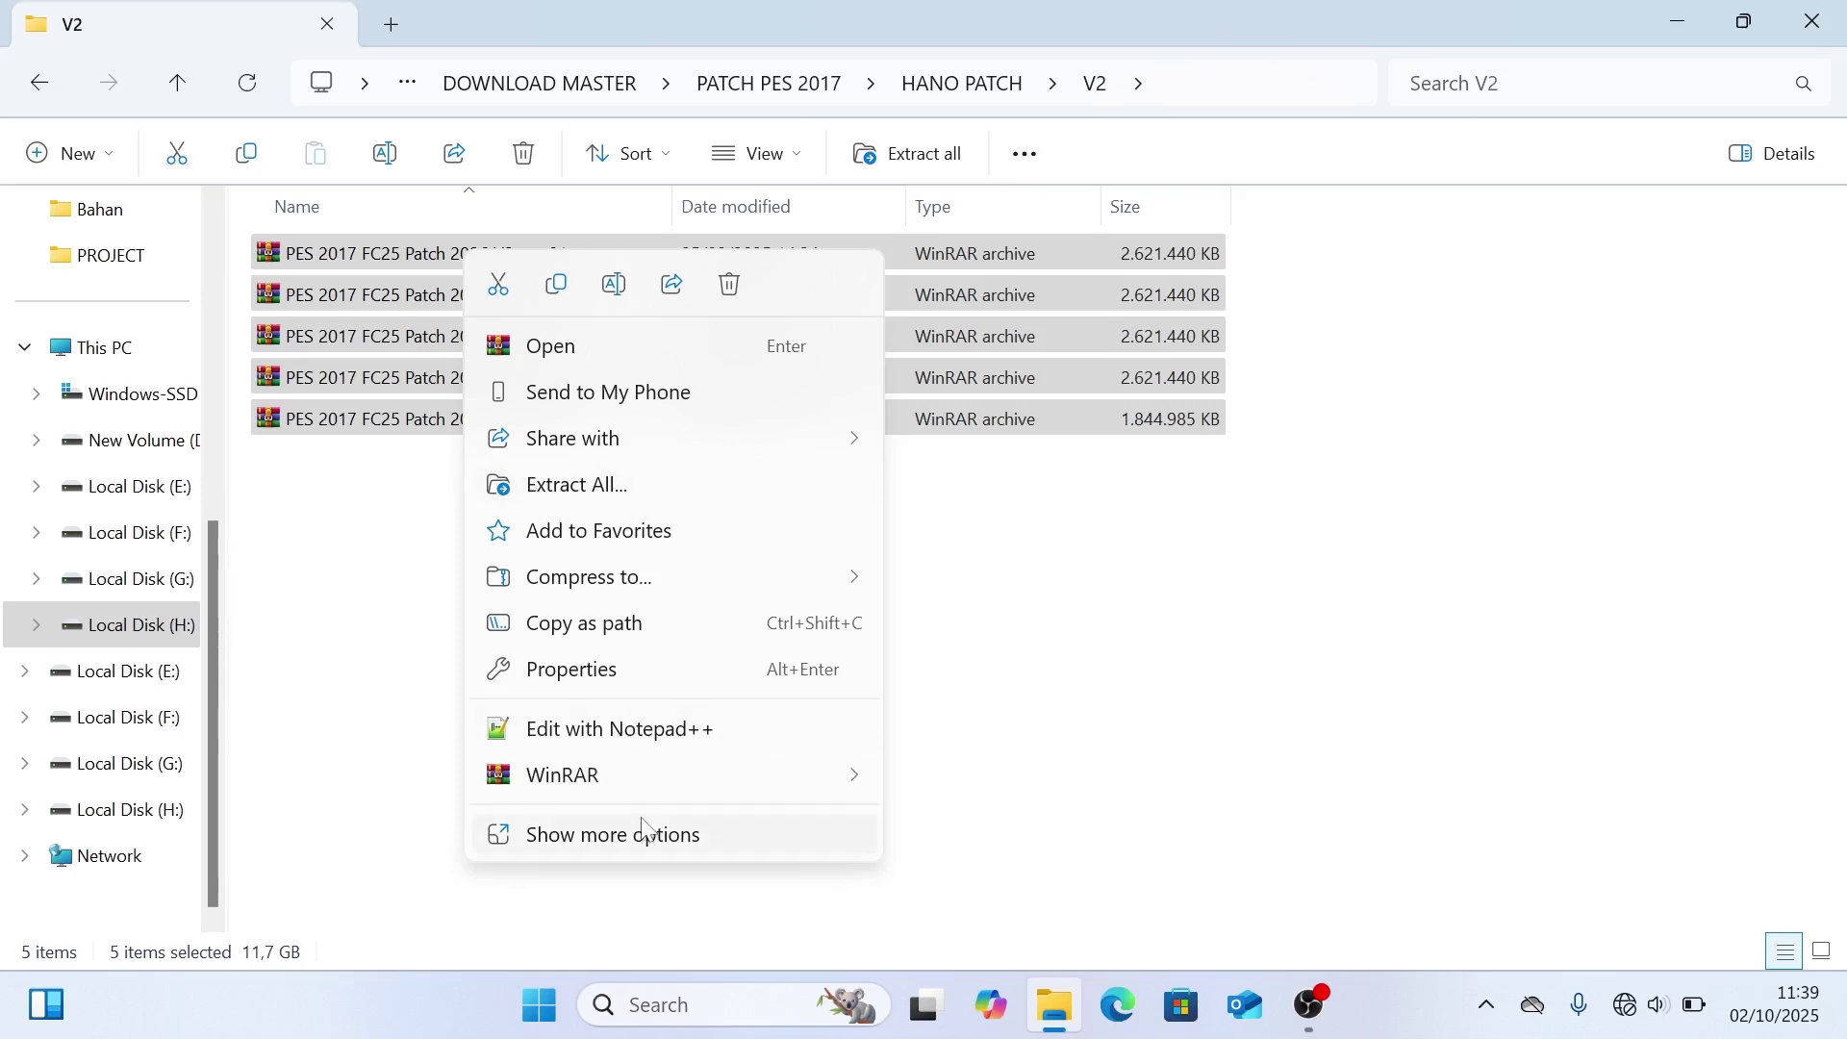
pyautogui.moveTo(710, 775)
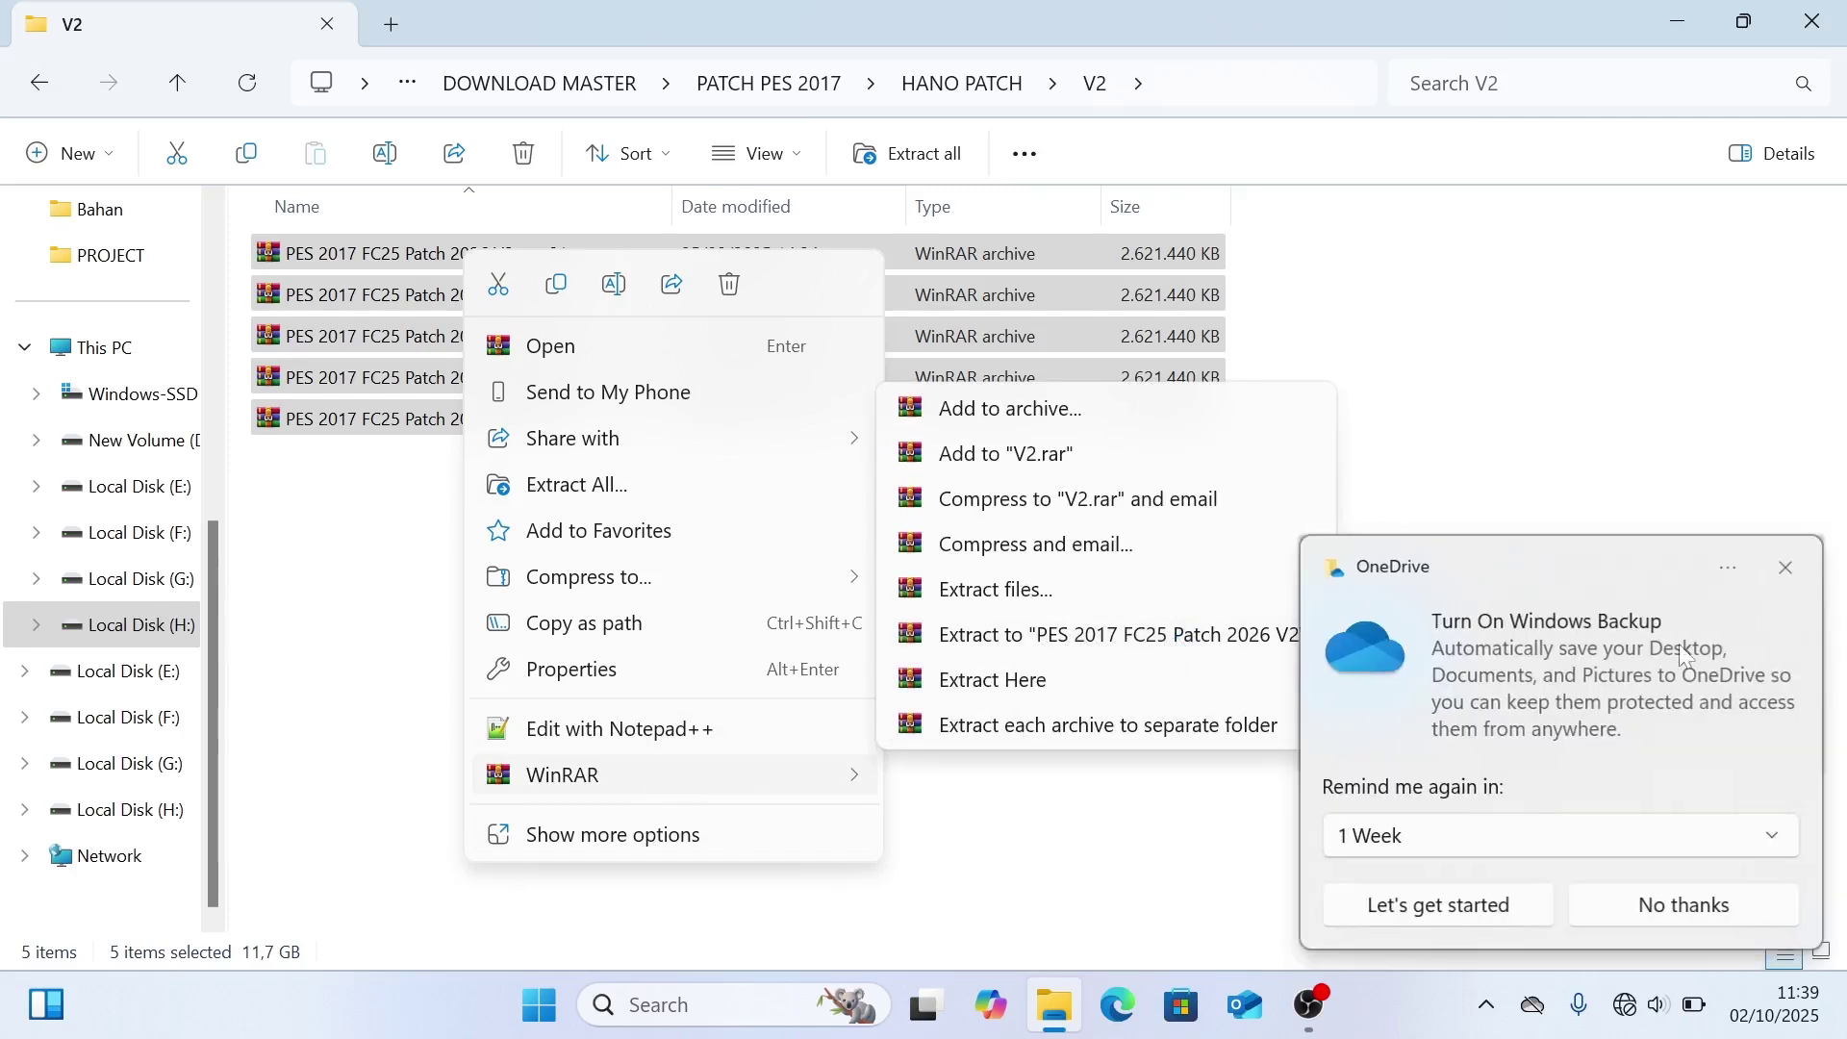
pyautogui.click(1786, 569)
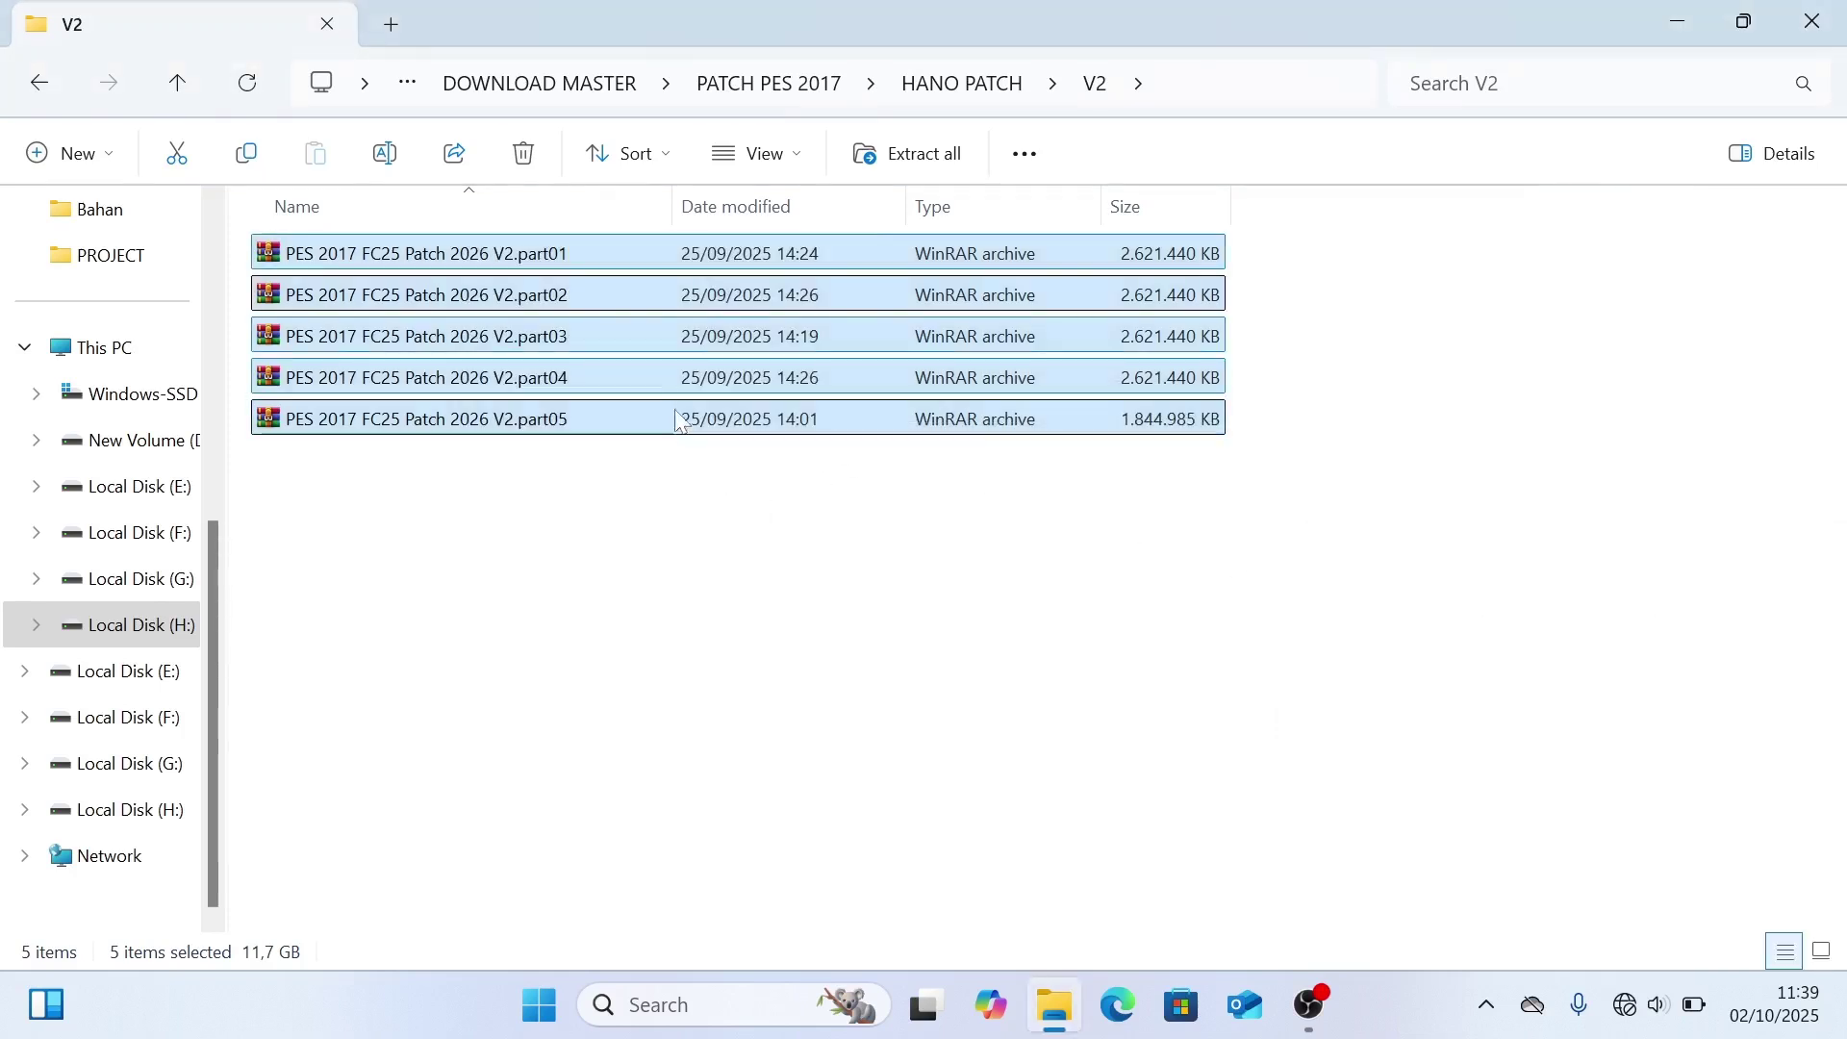
pyautogui.rightClick(688, 370)
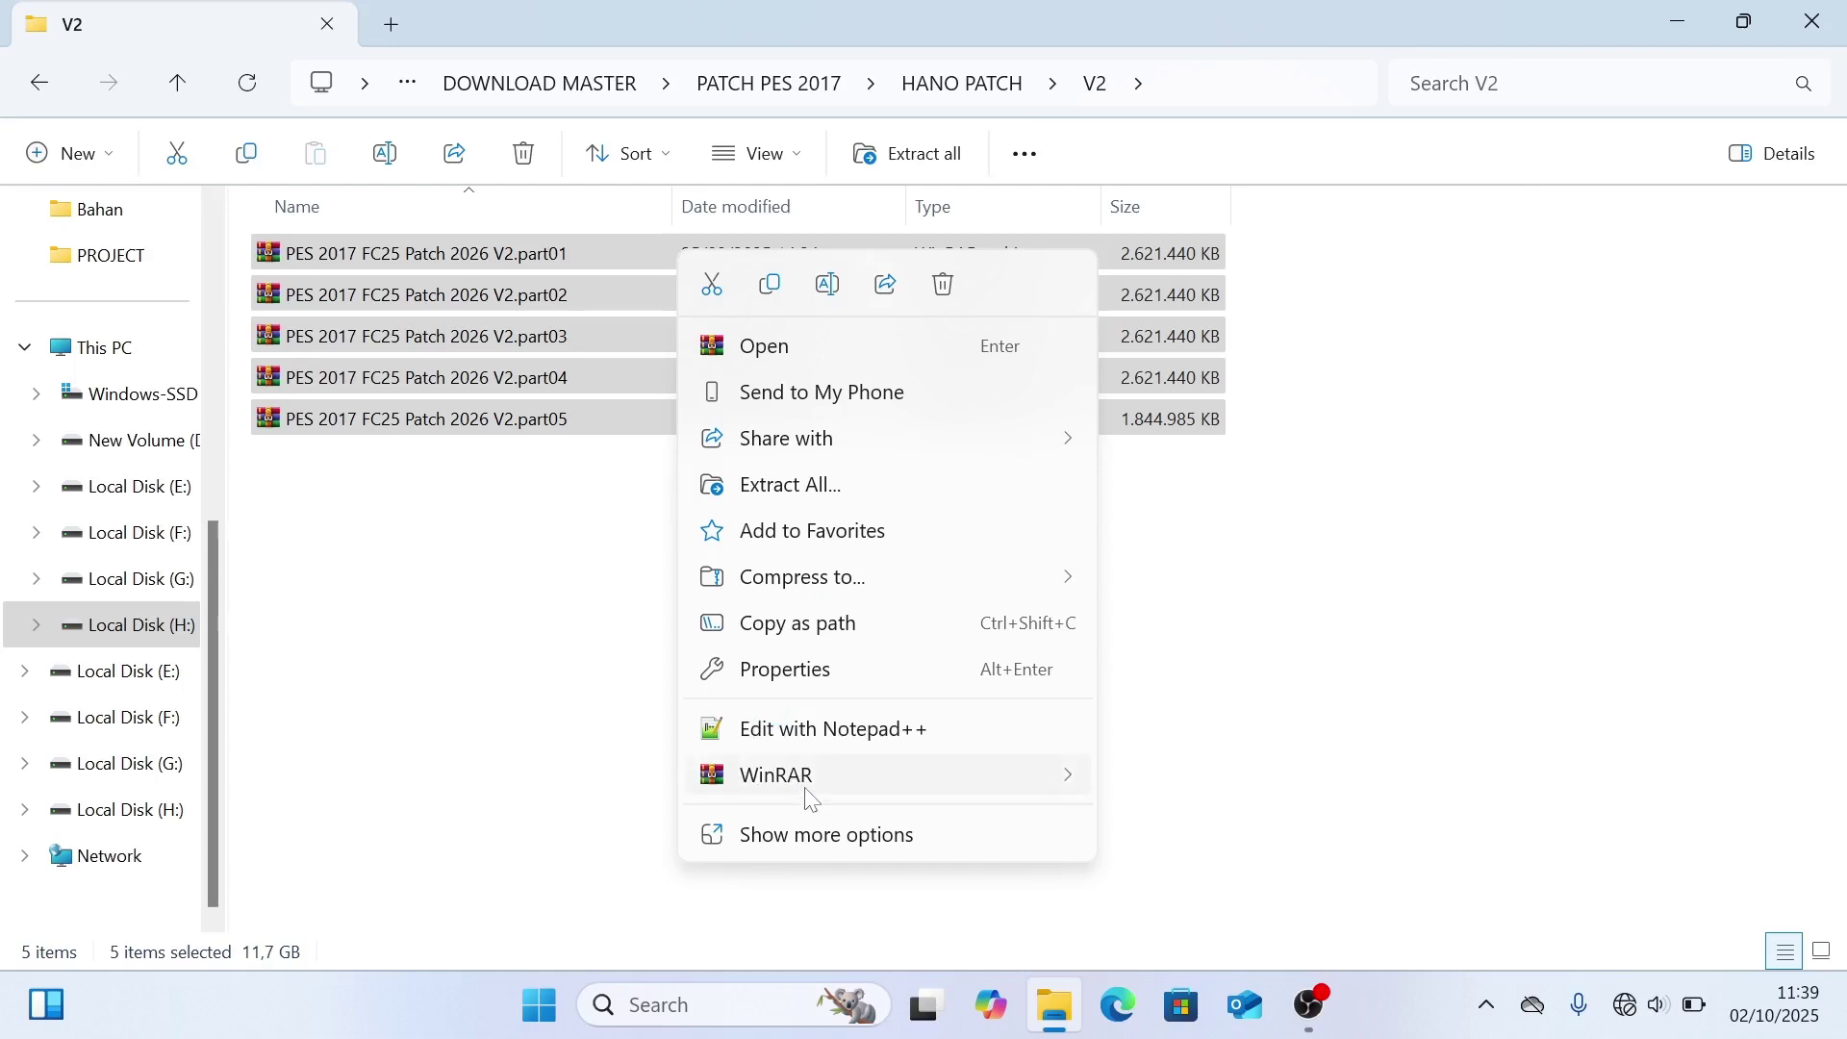
pyautogui.moveTo(803, 778)
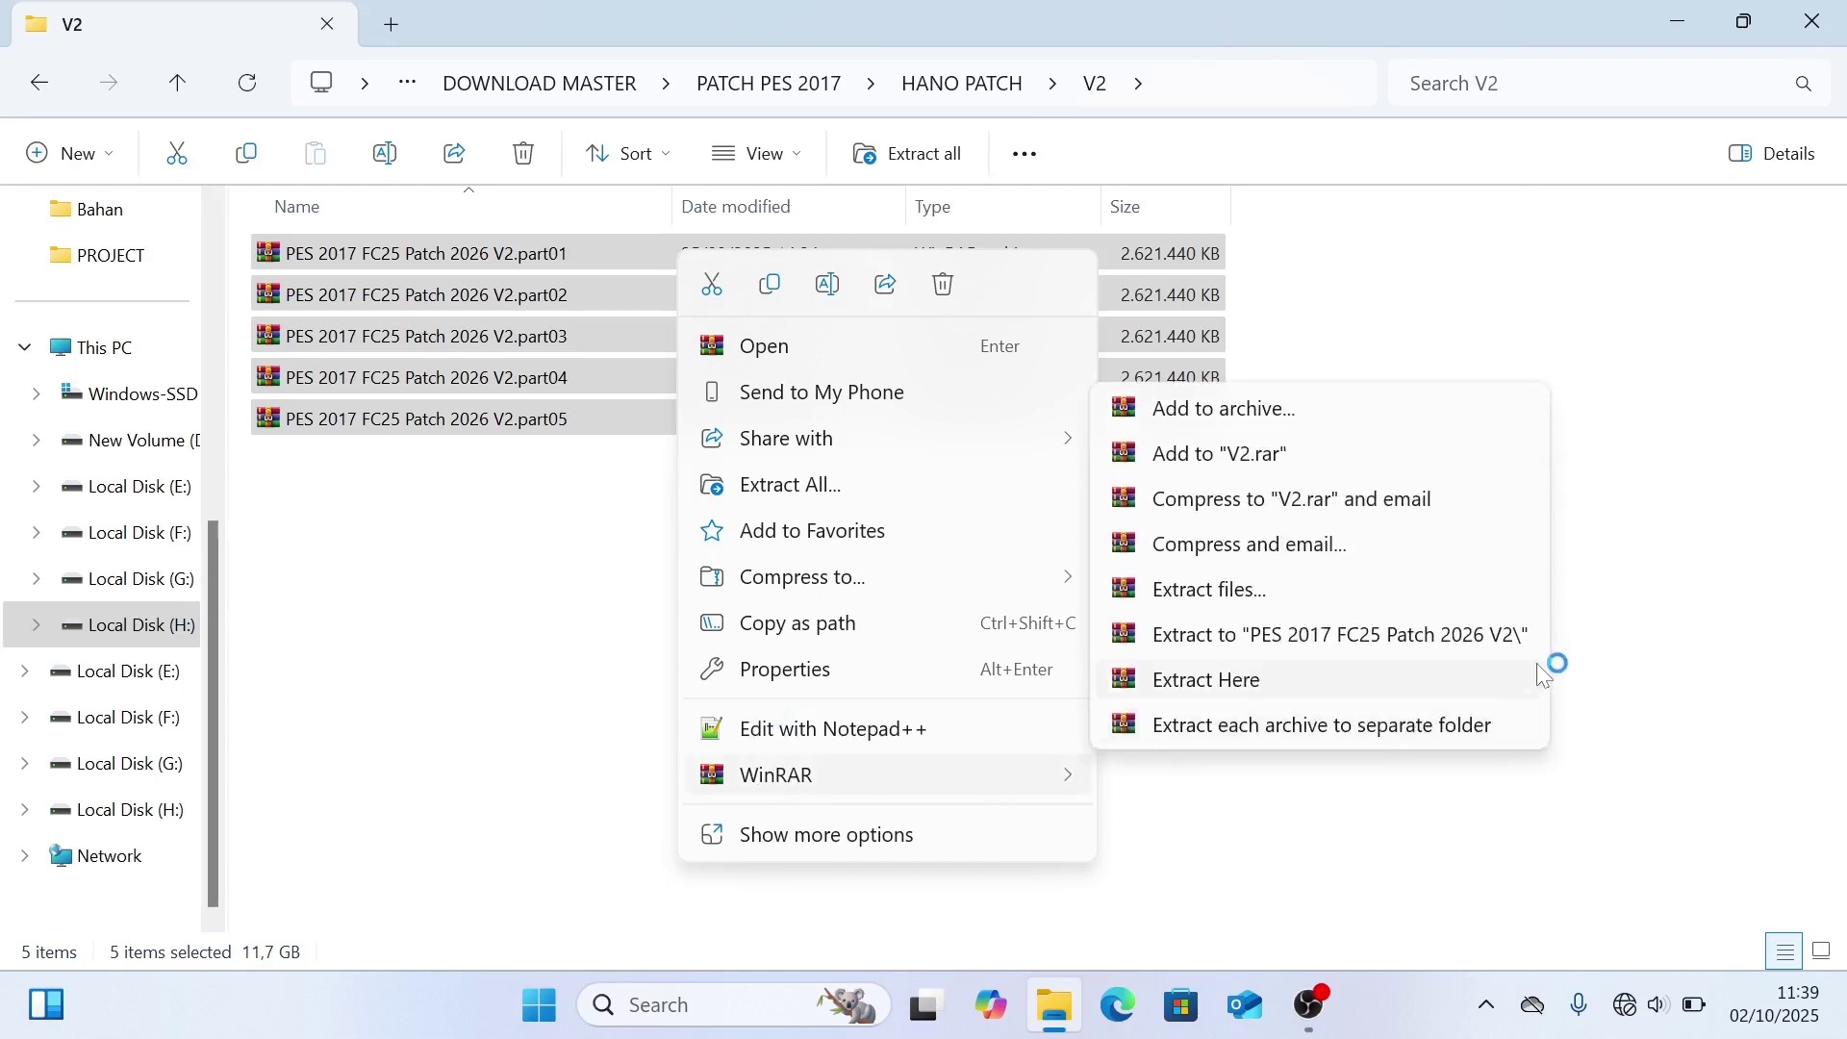
pyautogui.click(1312, 635)
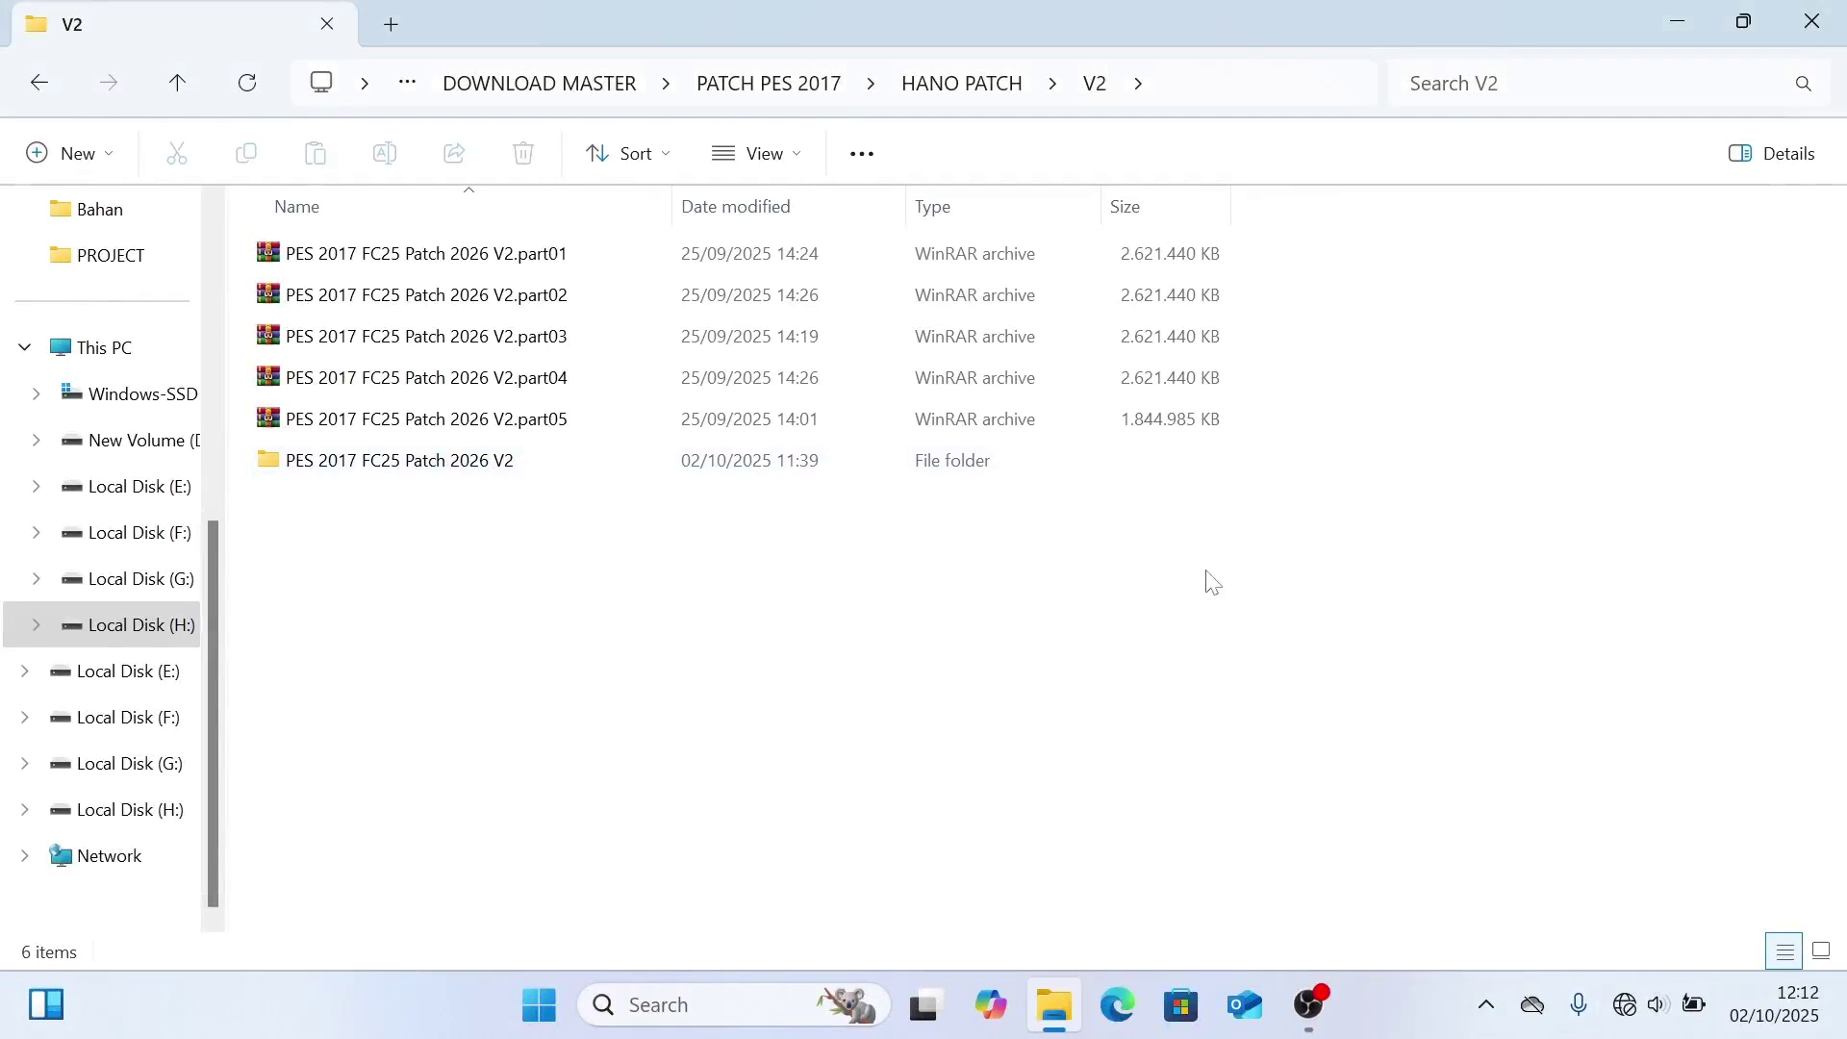
# Open the extracted PES 2017 FC25 Patch 2026 V2 folder and go down through its nested folder into FC25 V2
pyautogui.click(507, 472)
pyautogui.doubleClick(500, 472)
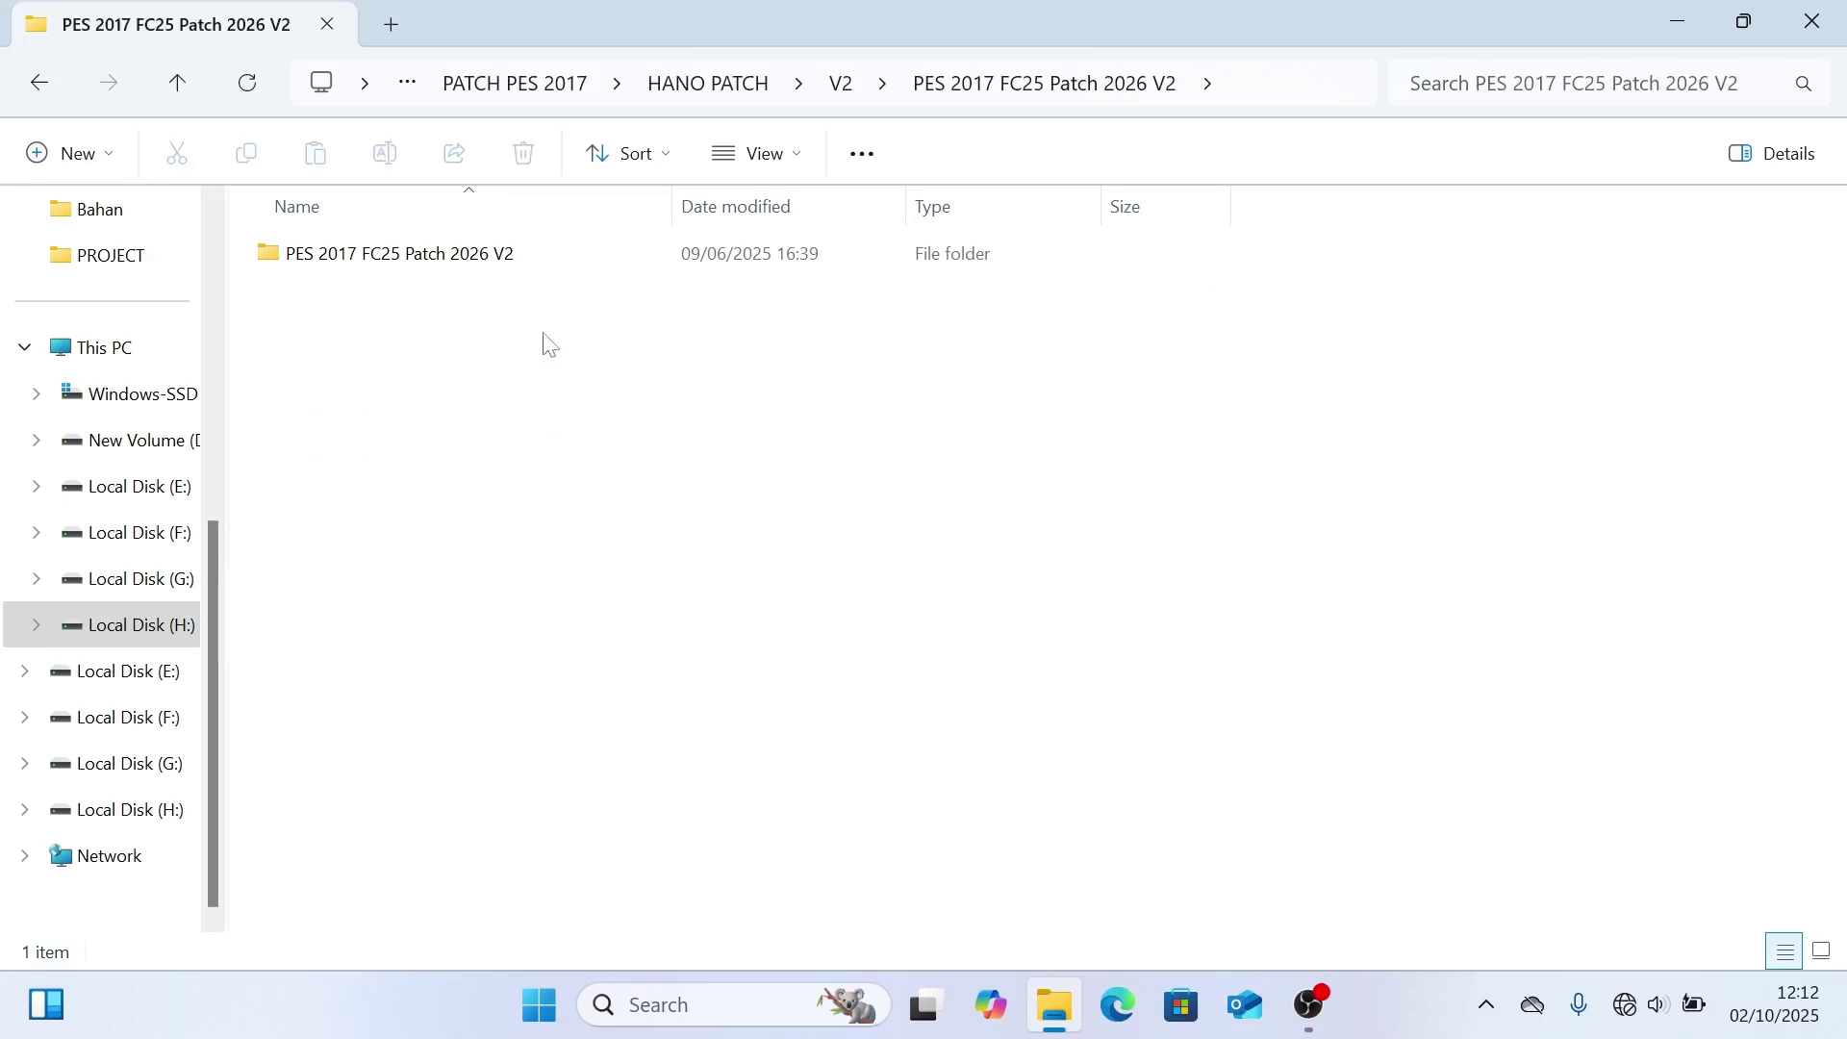
pyautogui.doubleClick(504, 252)
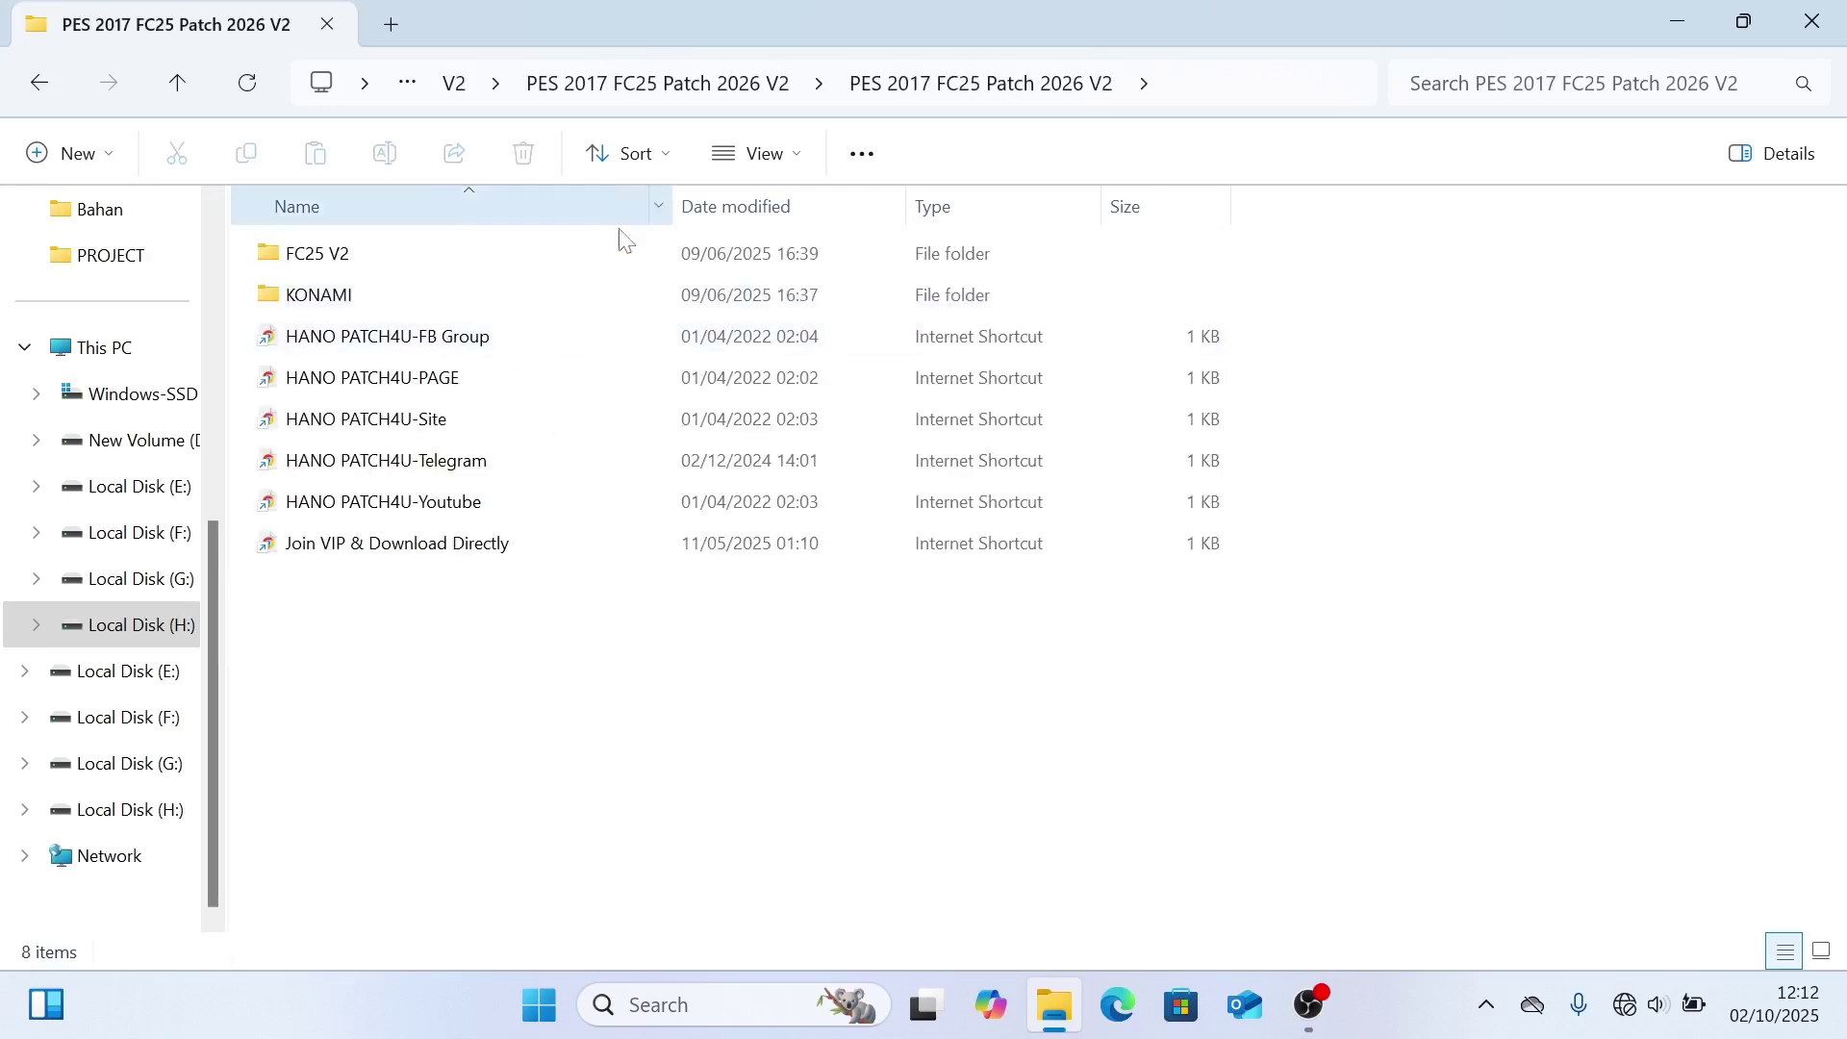
pyautogui.doubleClick(346, 258)
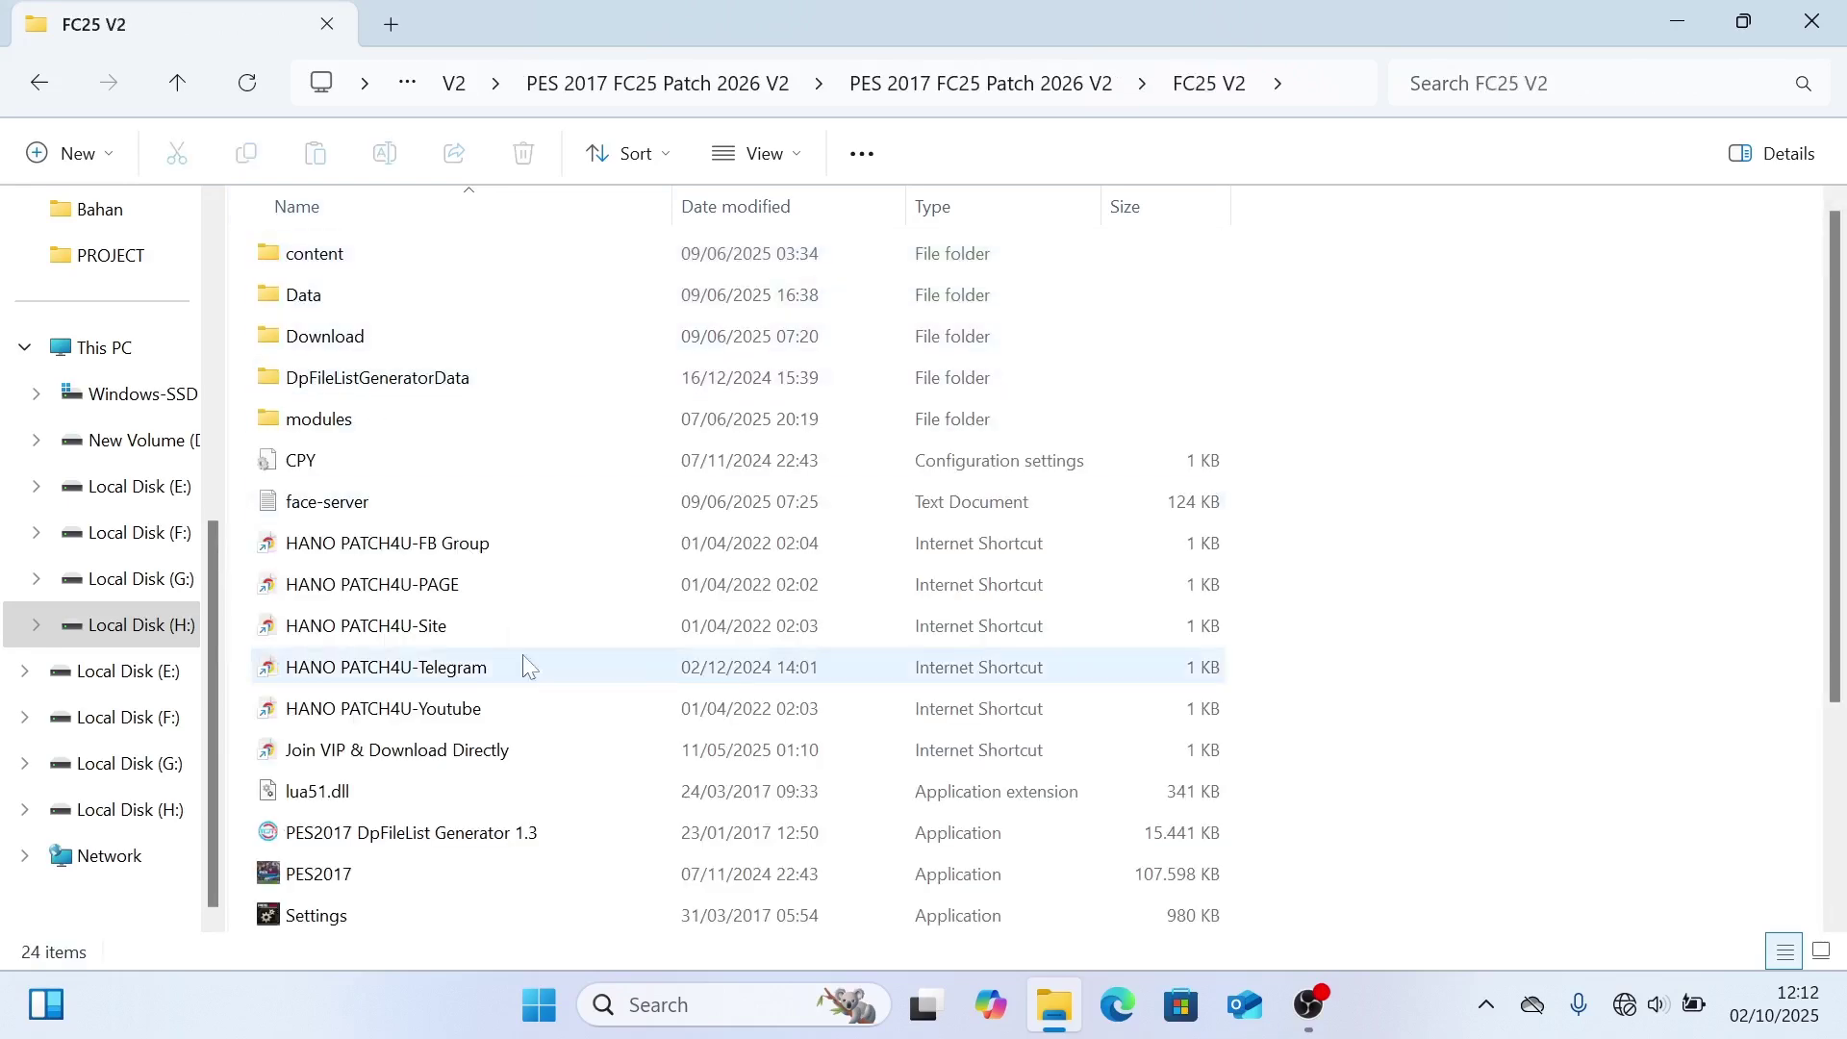
# Cut all the files and folders in the FC25 V2 folder
pyautogui.scroll(-3, 523, 656)
pyautogui.scroll(3, 522, 657)
pyautogui.scroll(-2, 517, 650)
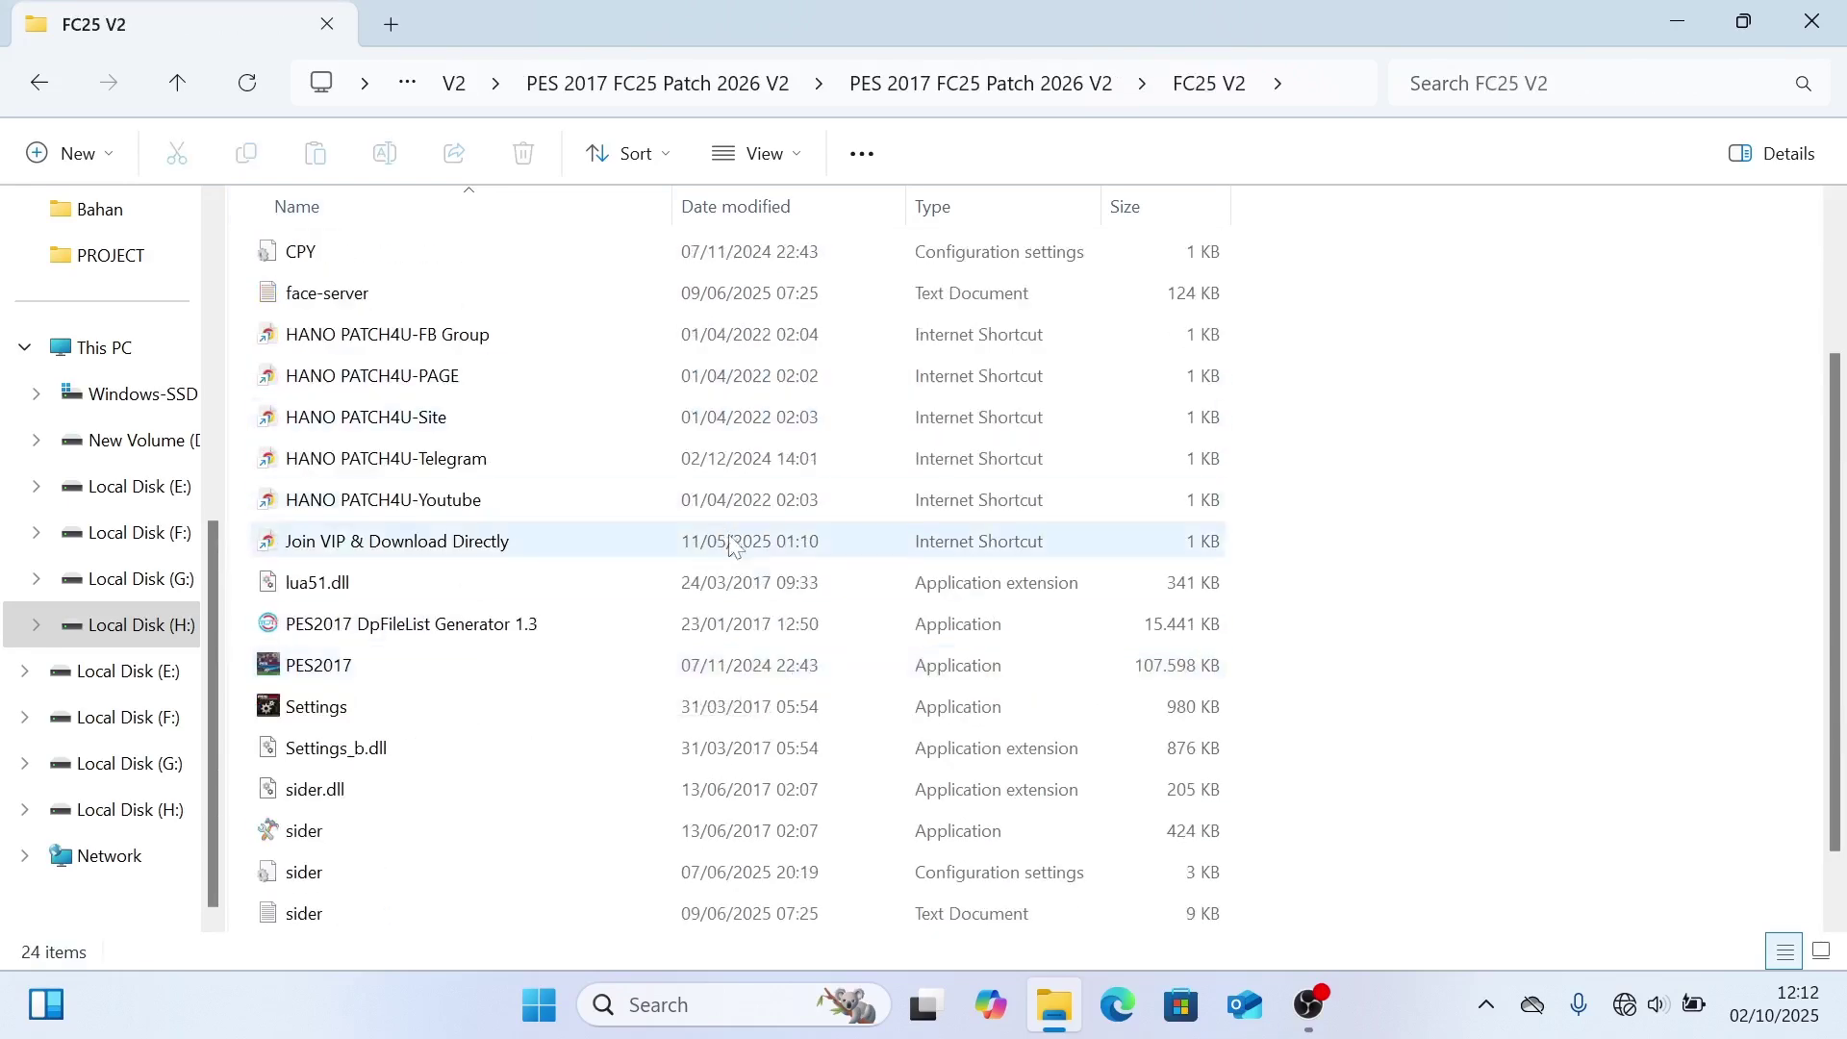
pyautogui.scroll(2, 486, 659)
pyautogui.scroll(-3, 496, 668)
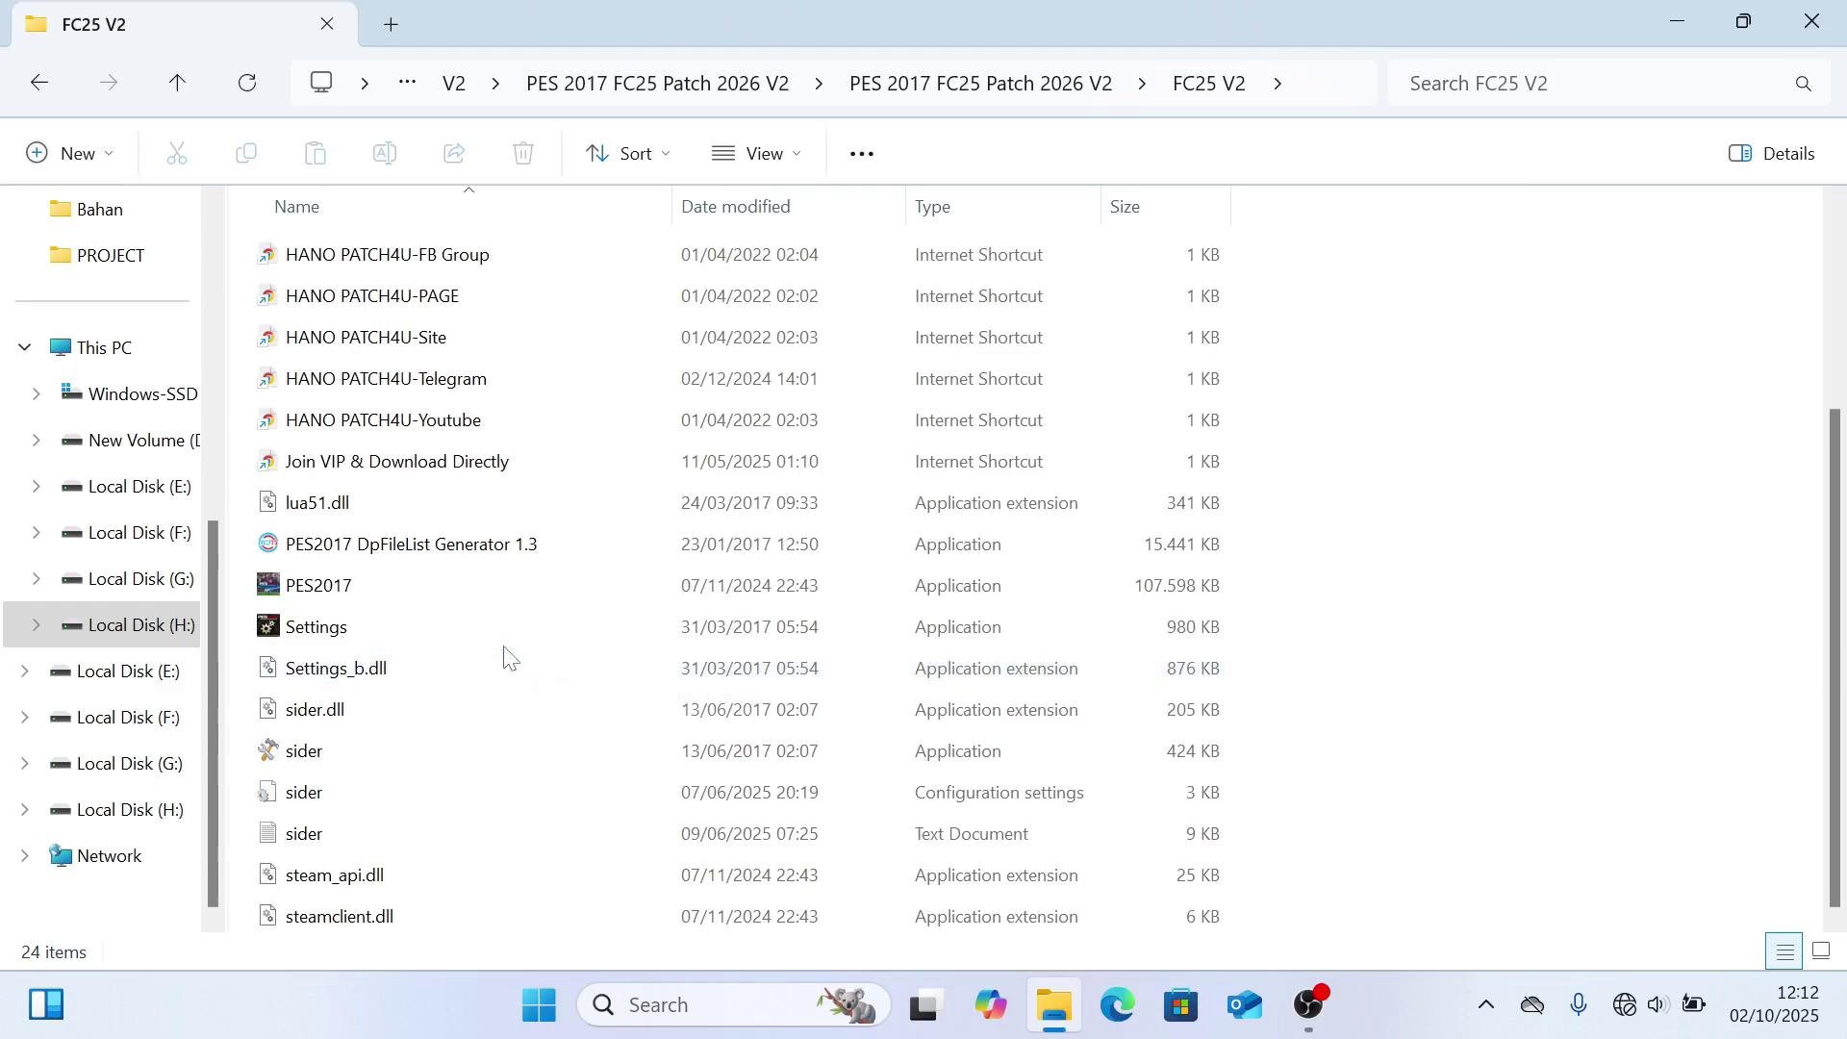
pyautogui.hotkey('ctrl', 'a')
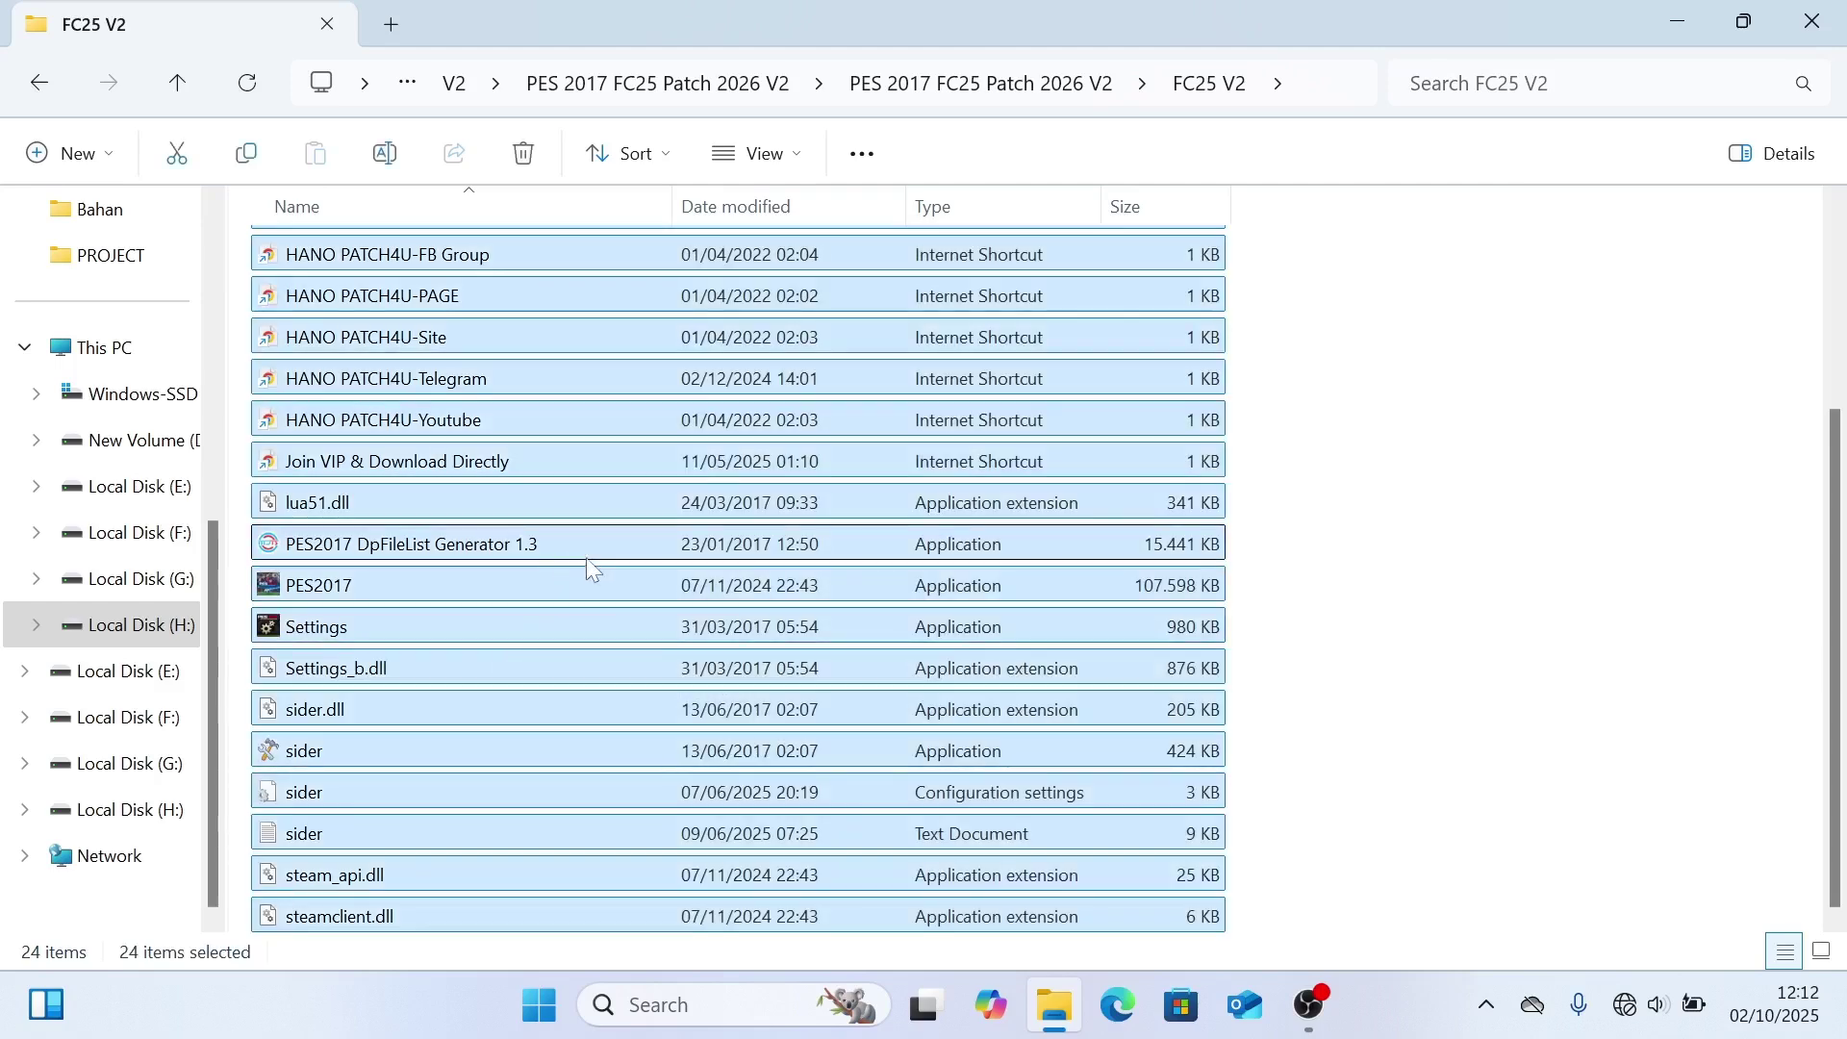
pyautogui.scroll(3, 593, 560)
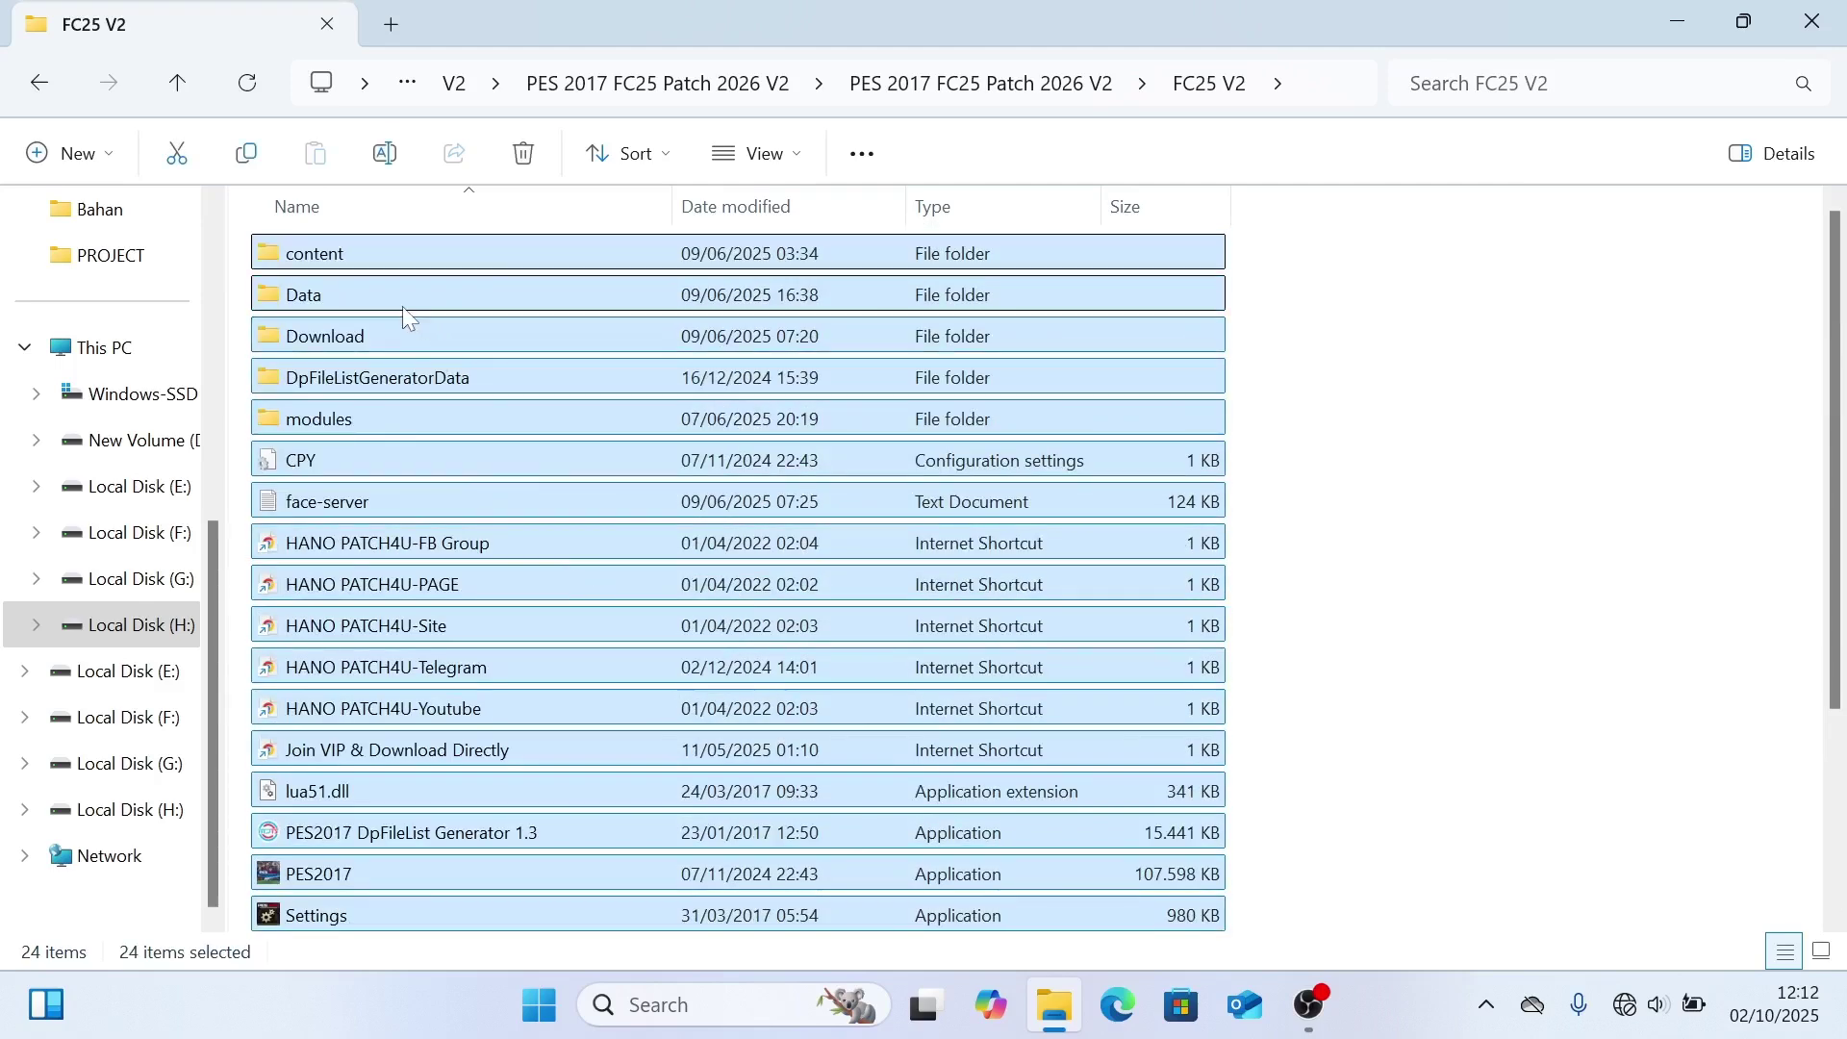
pyautogui.scroll(-3, 527, 408)
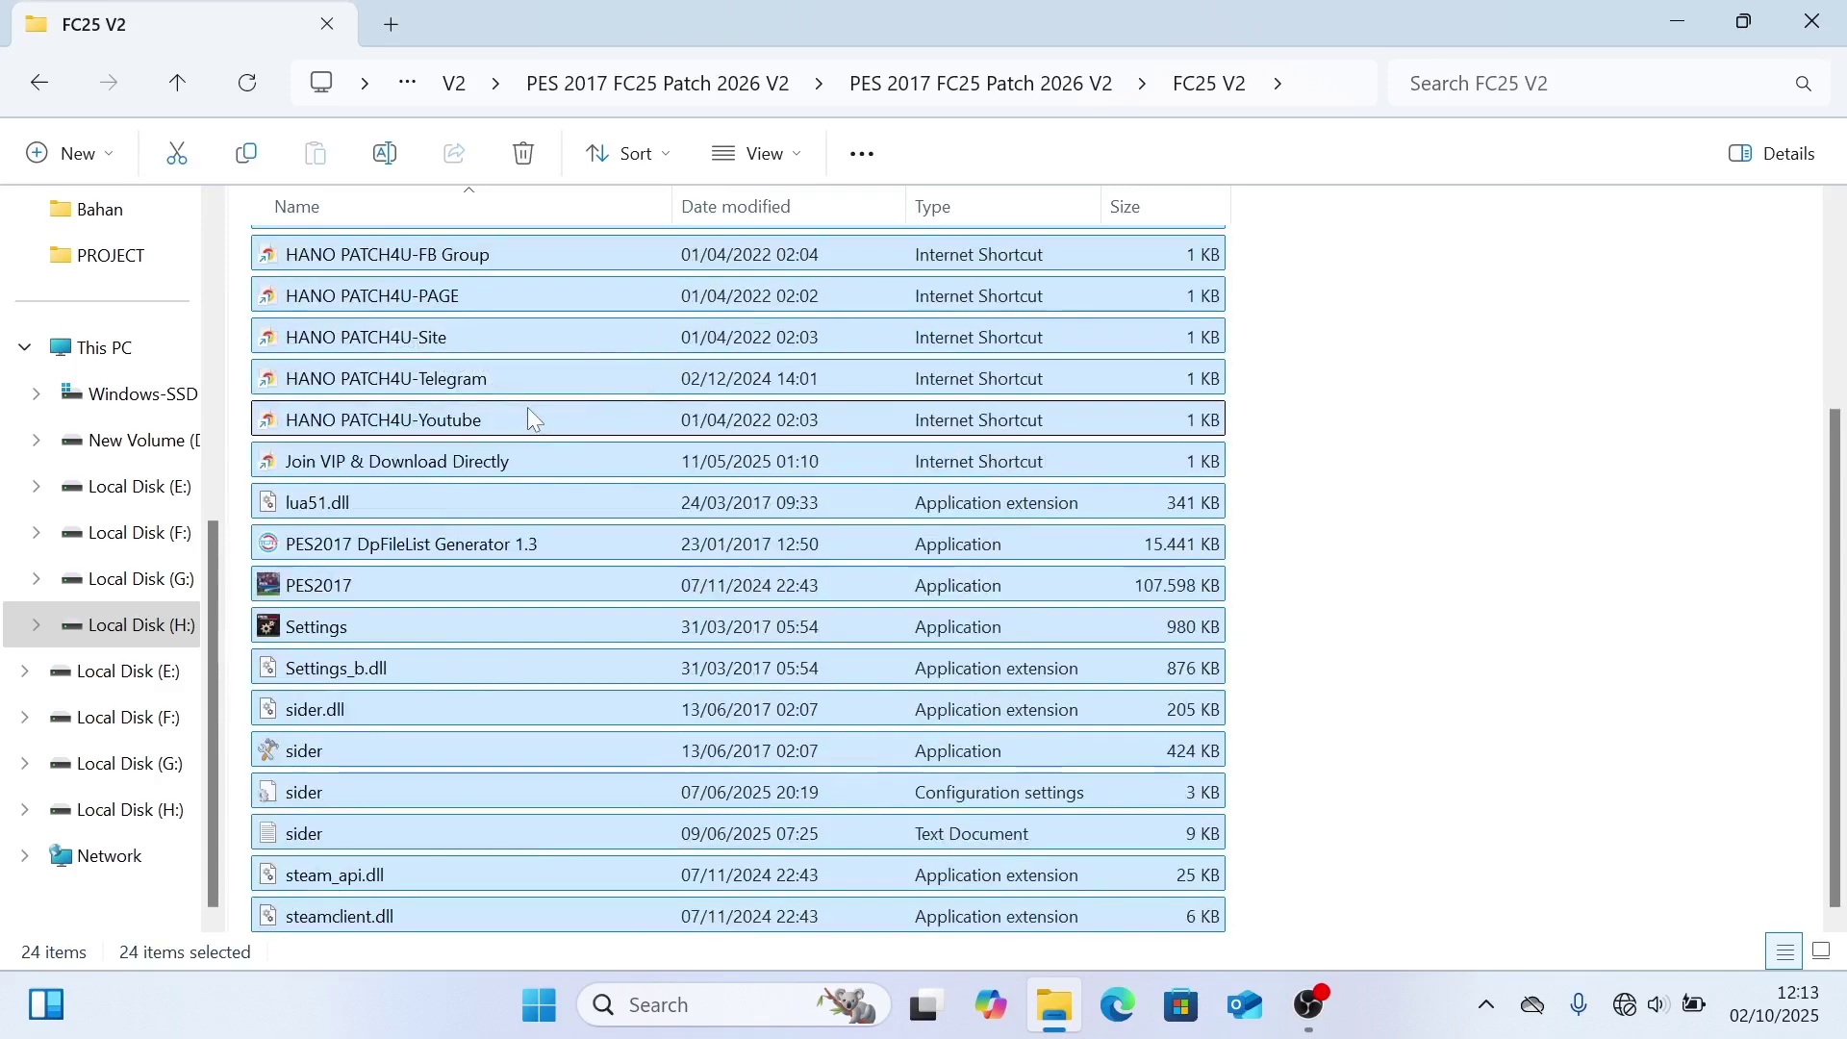
pyautogui.scroll(3, 528, 409)
pyautogui.scroll(-3, 460, 358)
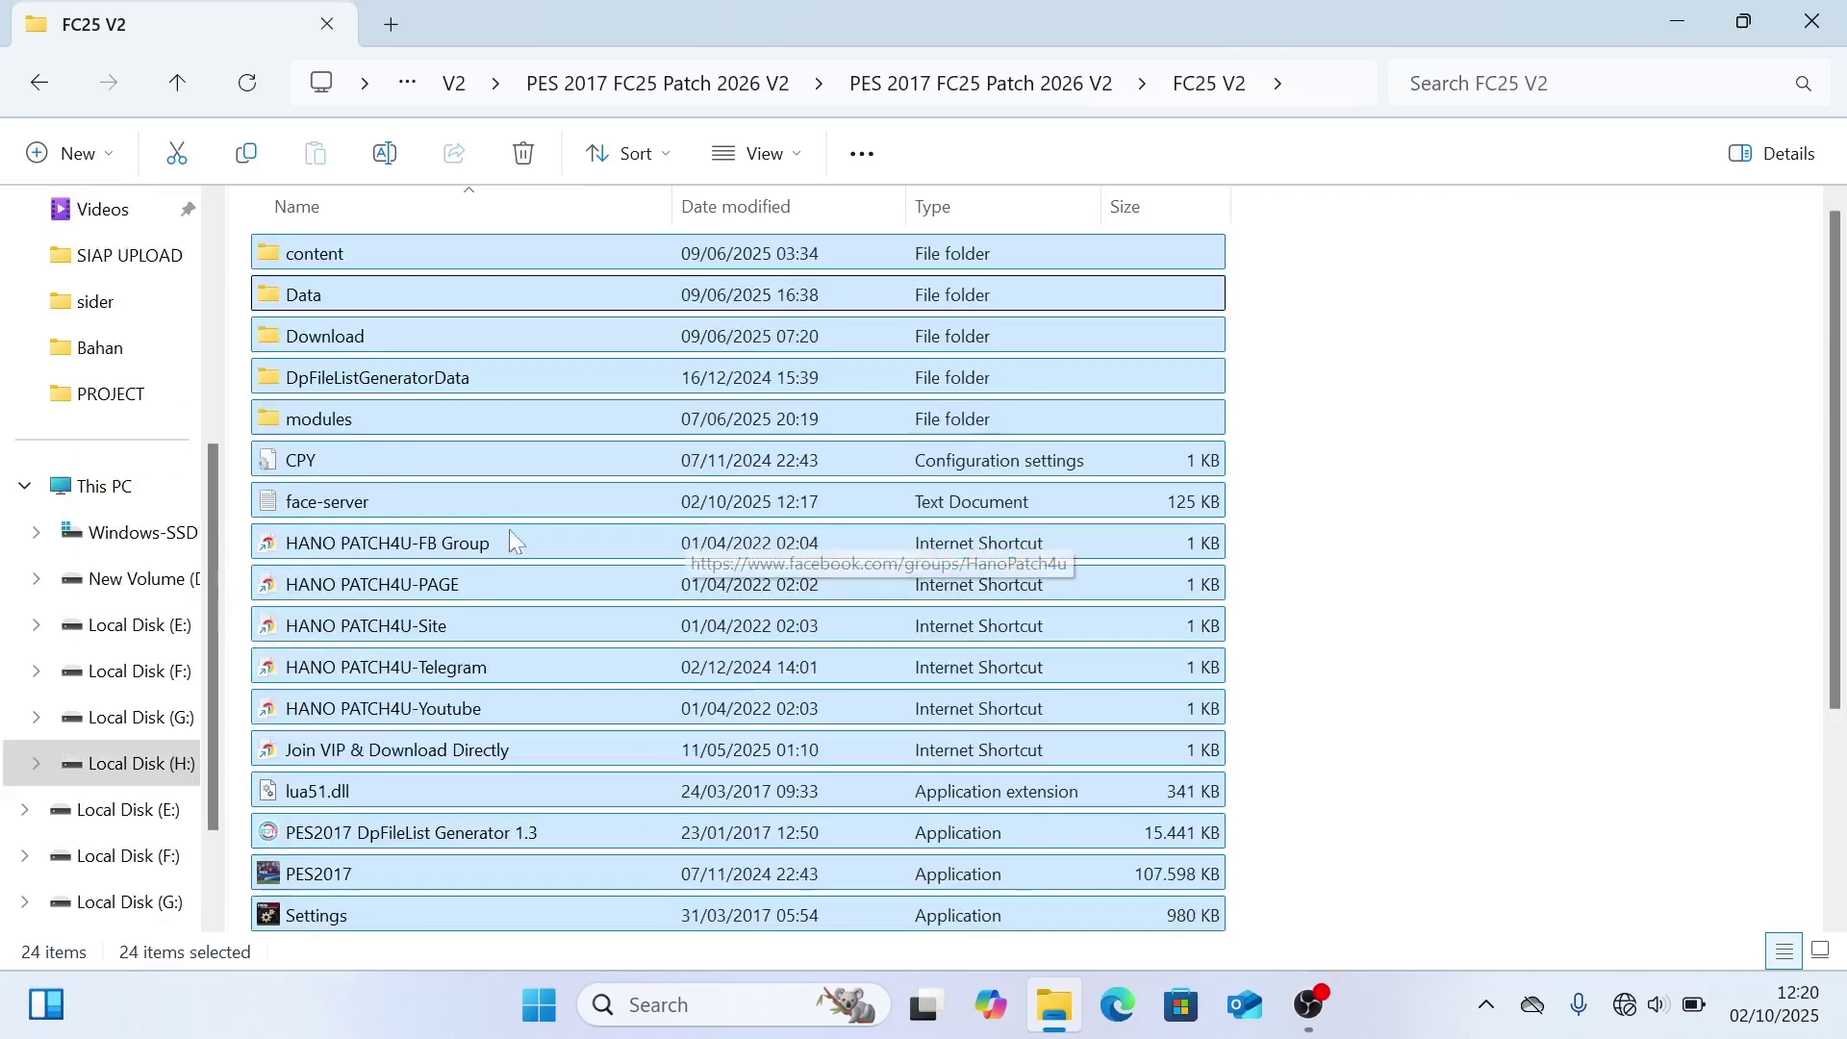
pyautogui.rightClick(522, 460)
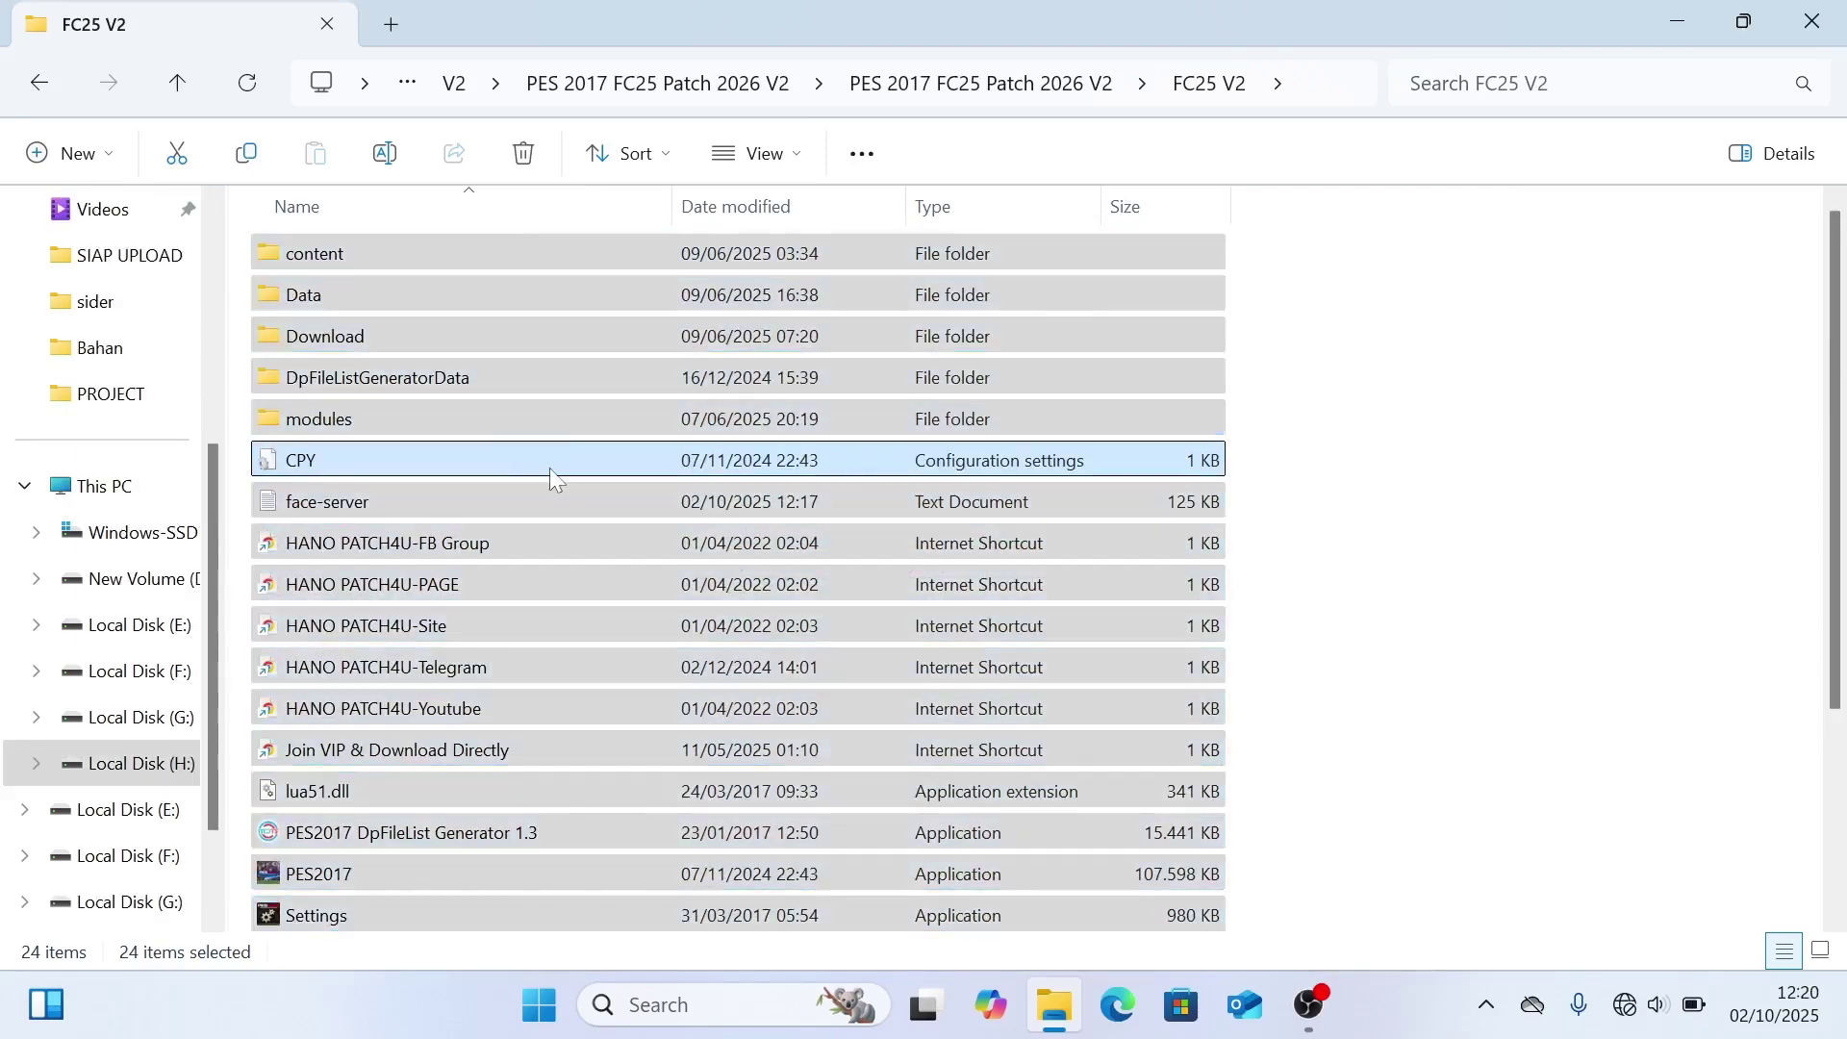
pyautogui.click(559, 396)
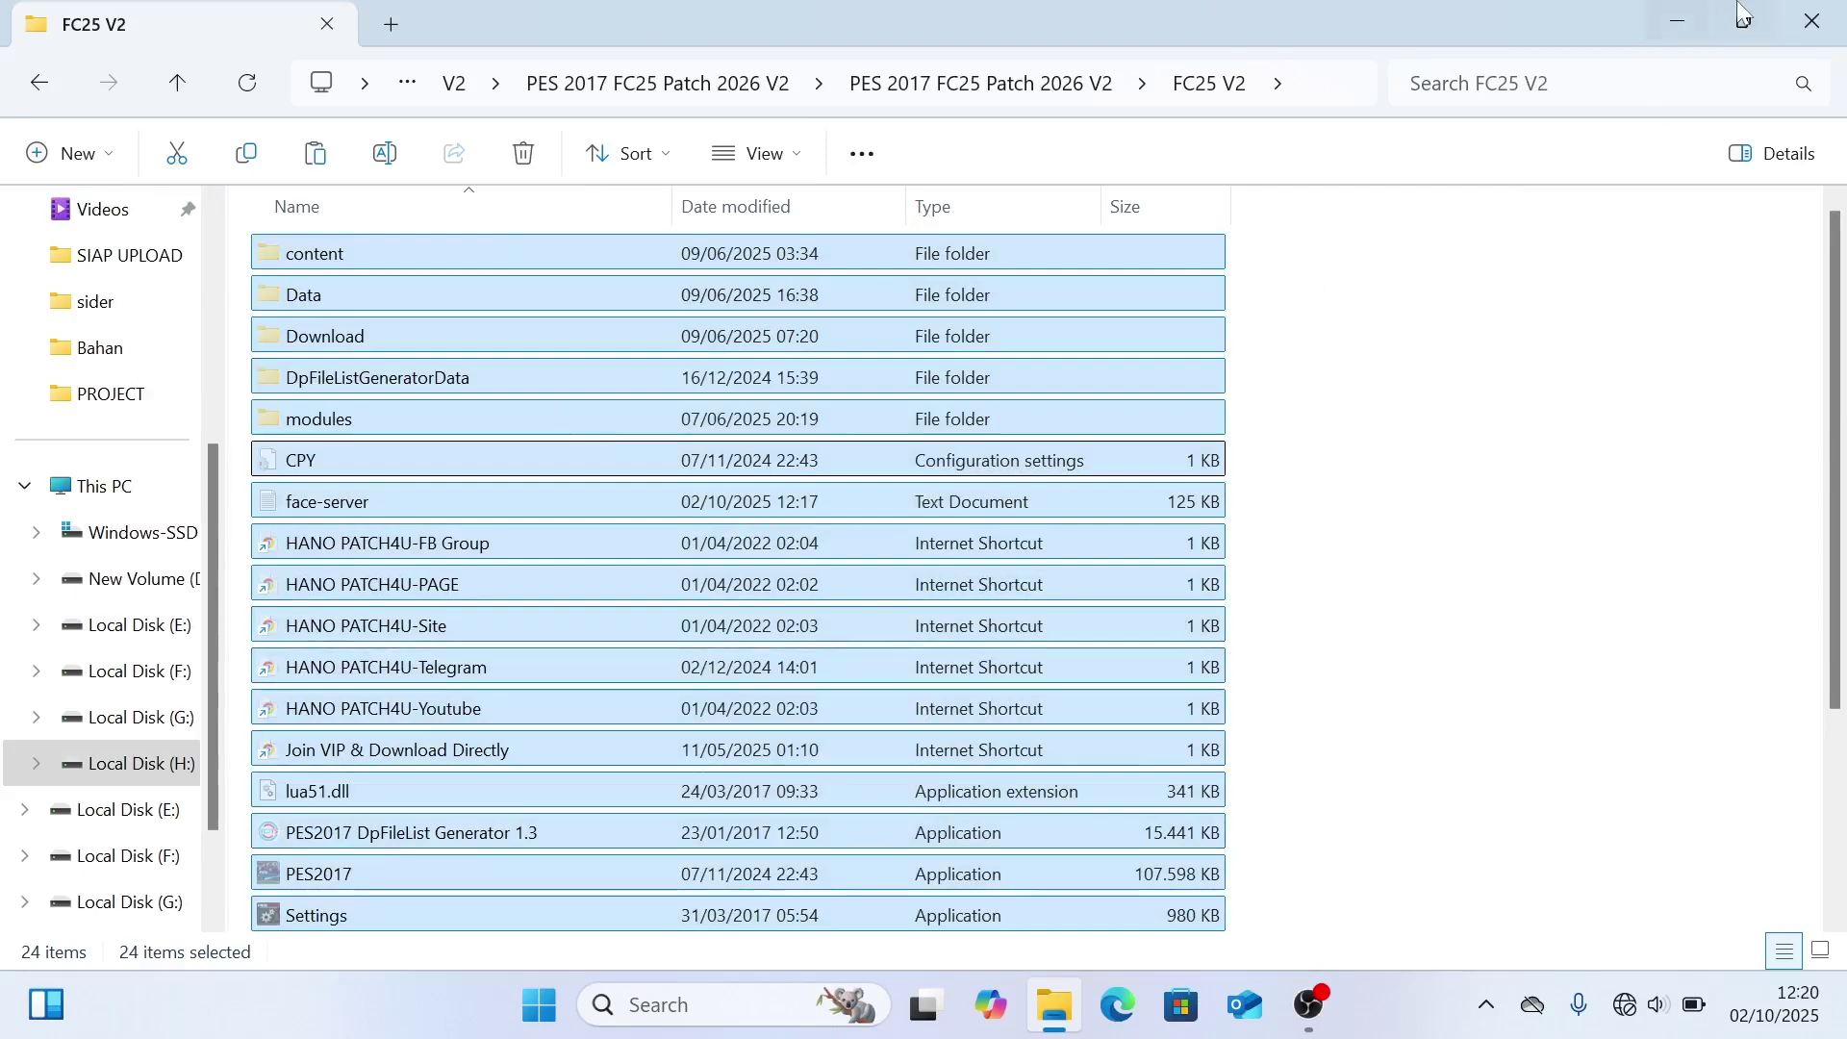
# Open the game's installation folder from the file location of the PES2017 desktop shortcut
pyautogui.click(1680, 22)
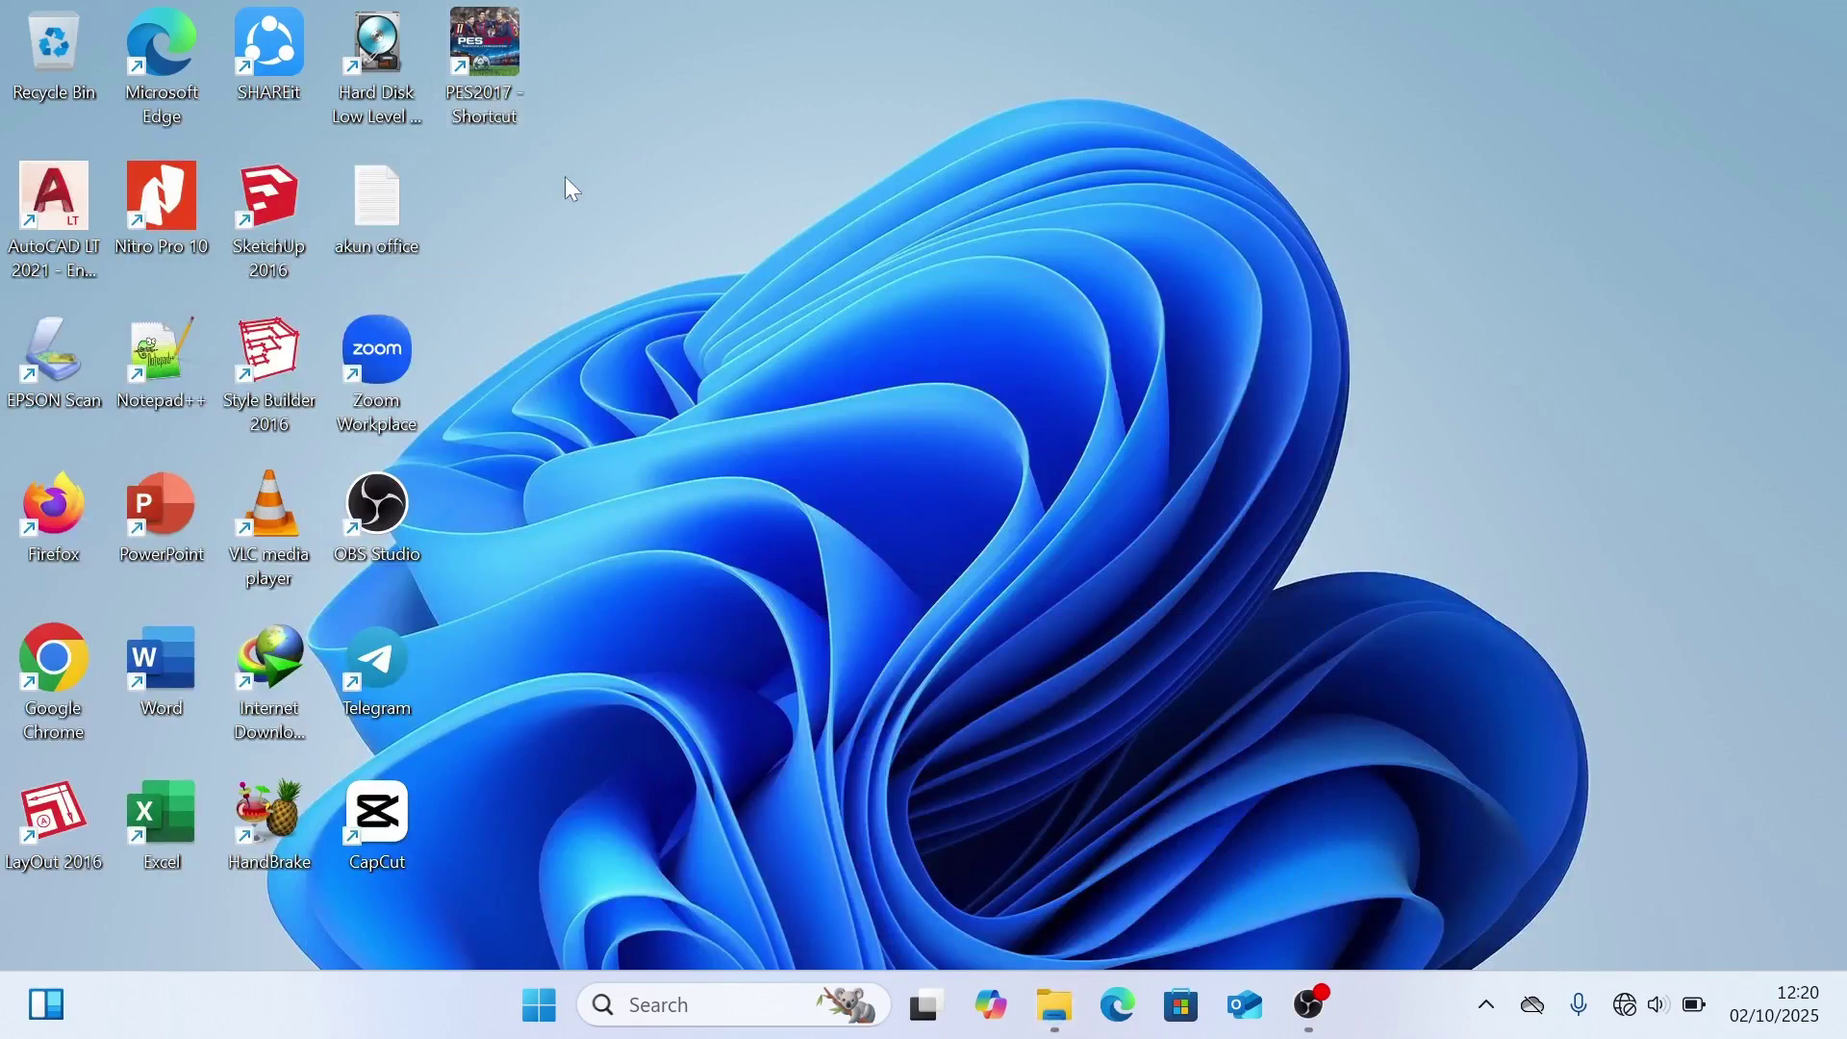
pyautogui.rightClick(487, 94)
pyautogui.click(684, 376)
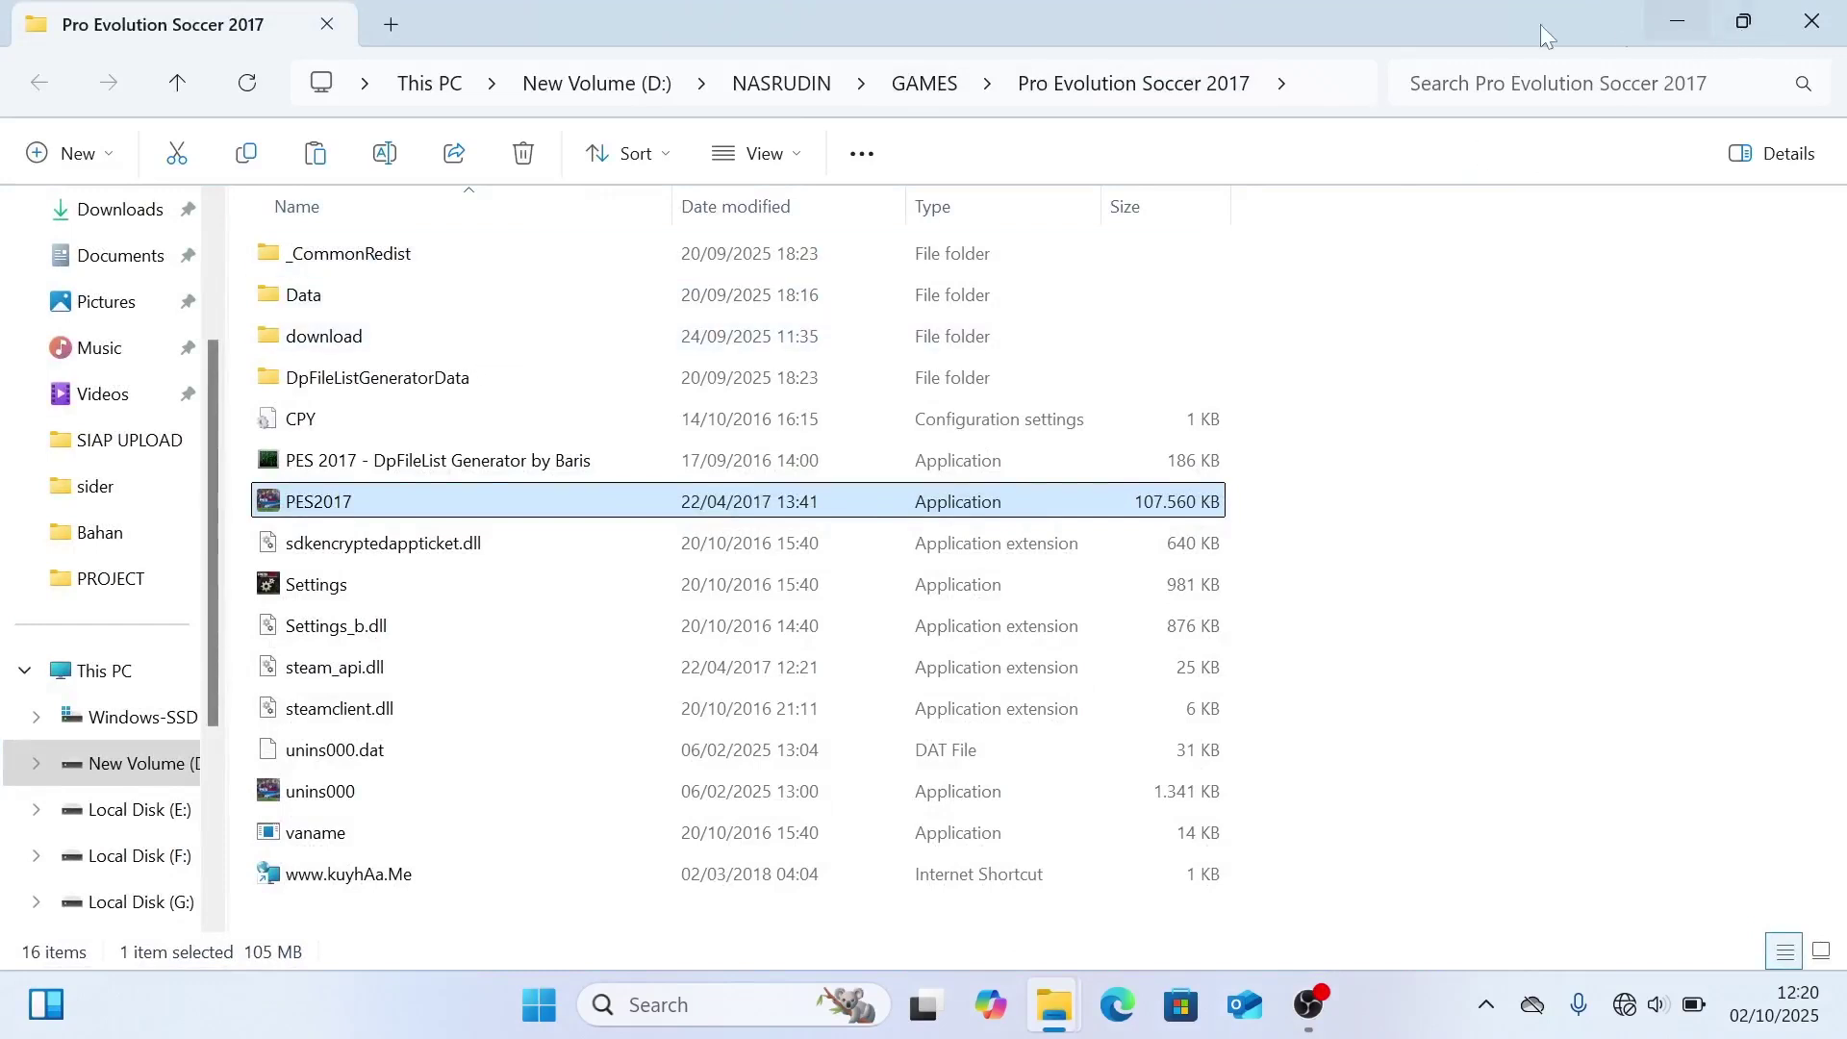
# Permanently delete everything in the Pro Evolution Soccer 2017 folder except the Data folder
pyautogui.click(1480, 624)
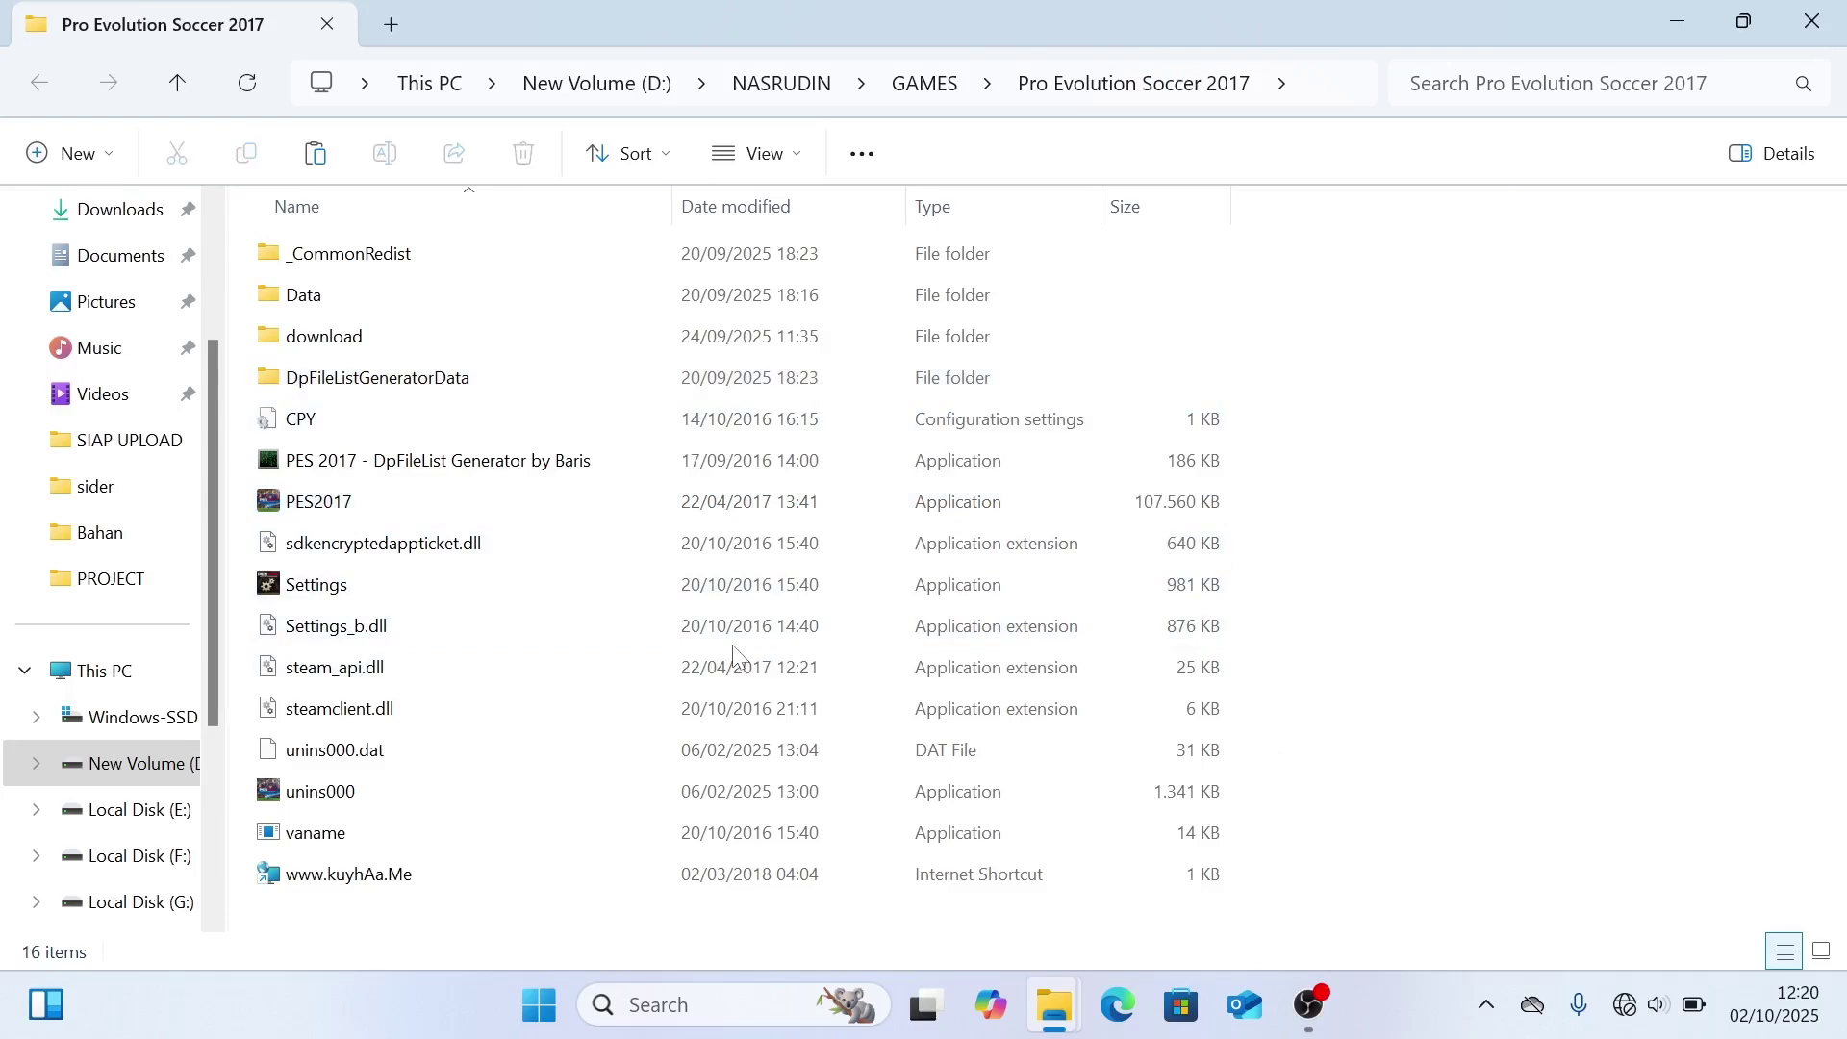
pyautogui.hotkey('ctrl', 'a')
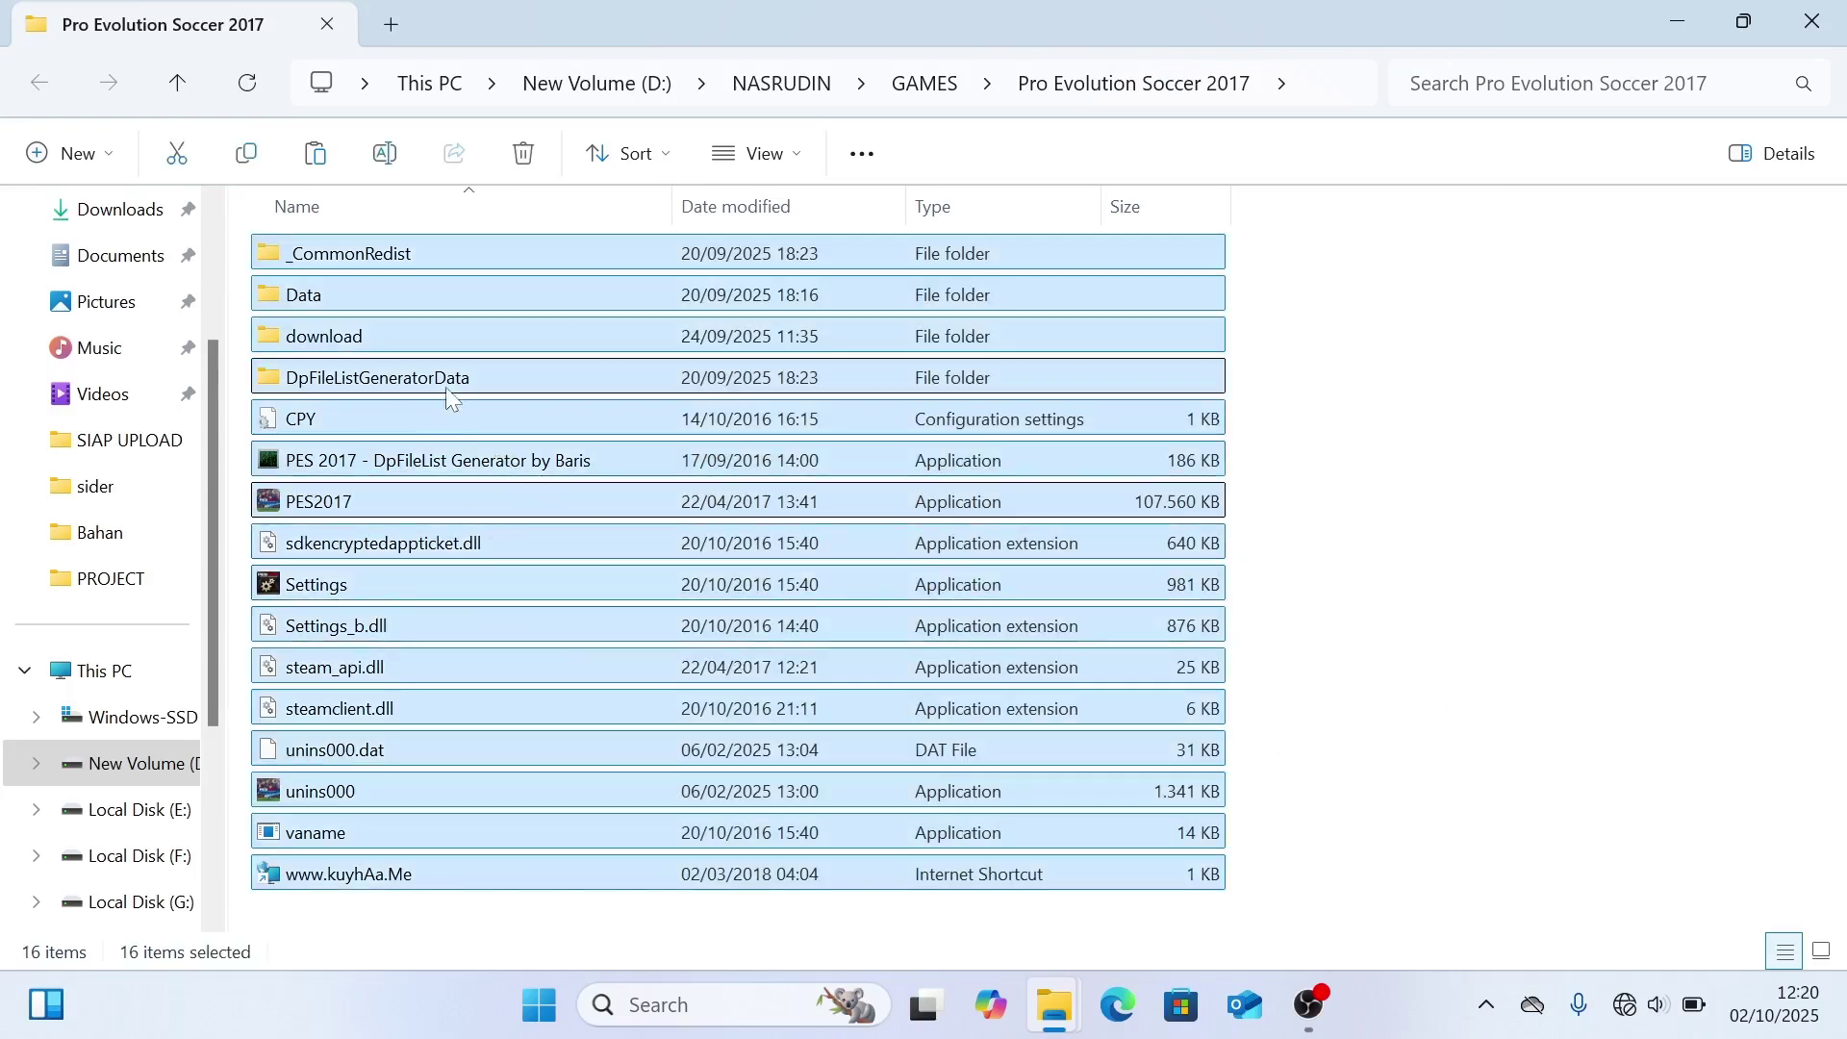
pyautogui.keyDown('ctrl'); pyautogui.click(404, 300); pyautogui.keyUp('ctrl')
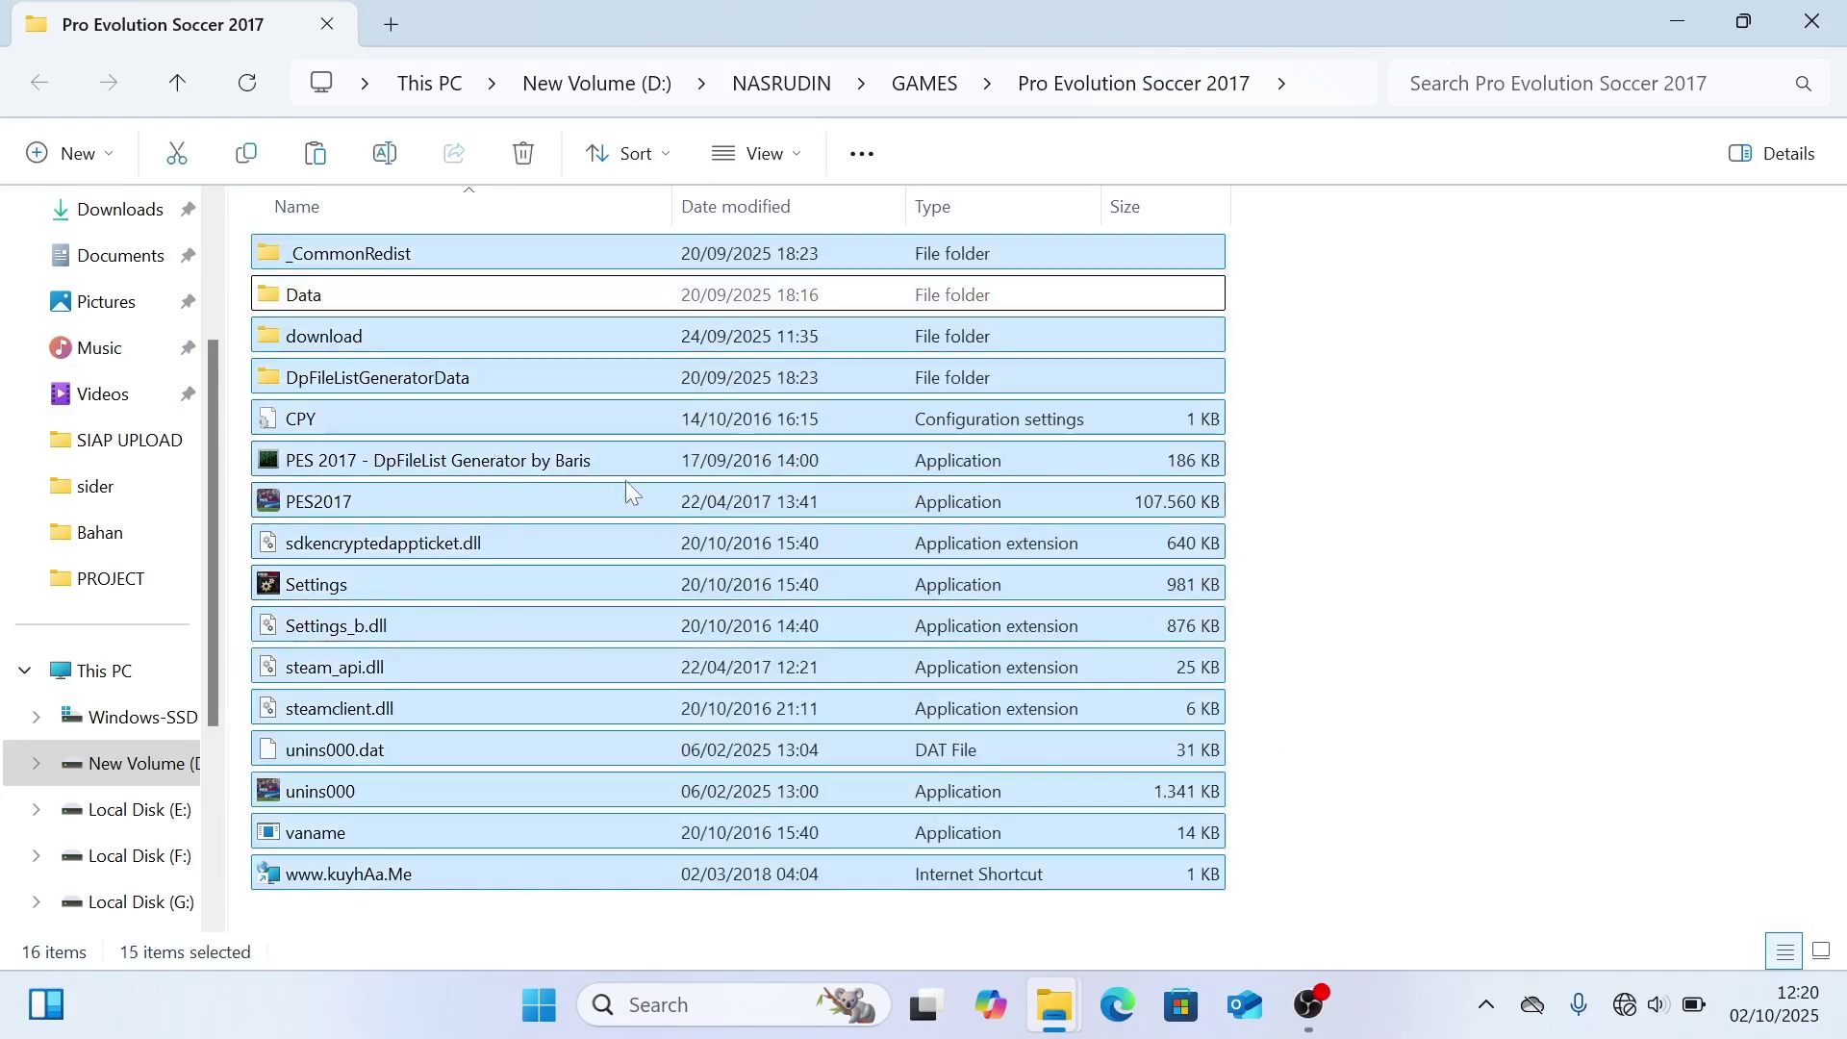
pyautogui.hotkey('shift', 'Delete')
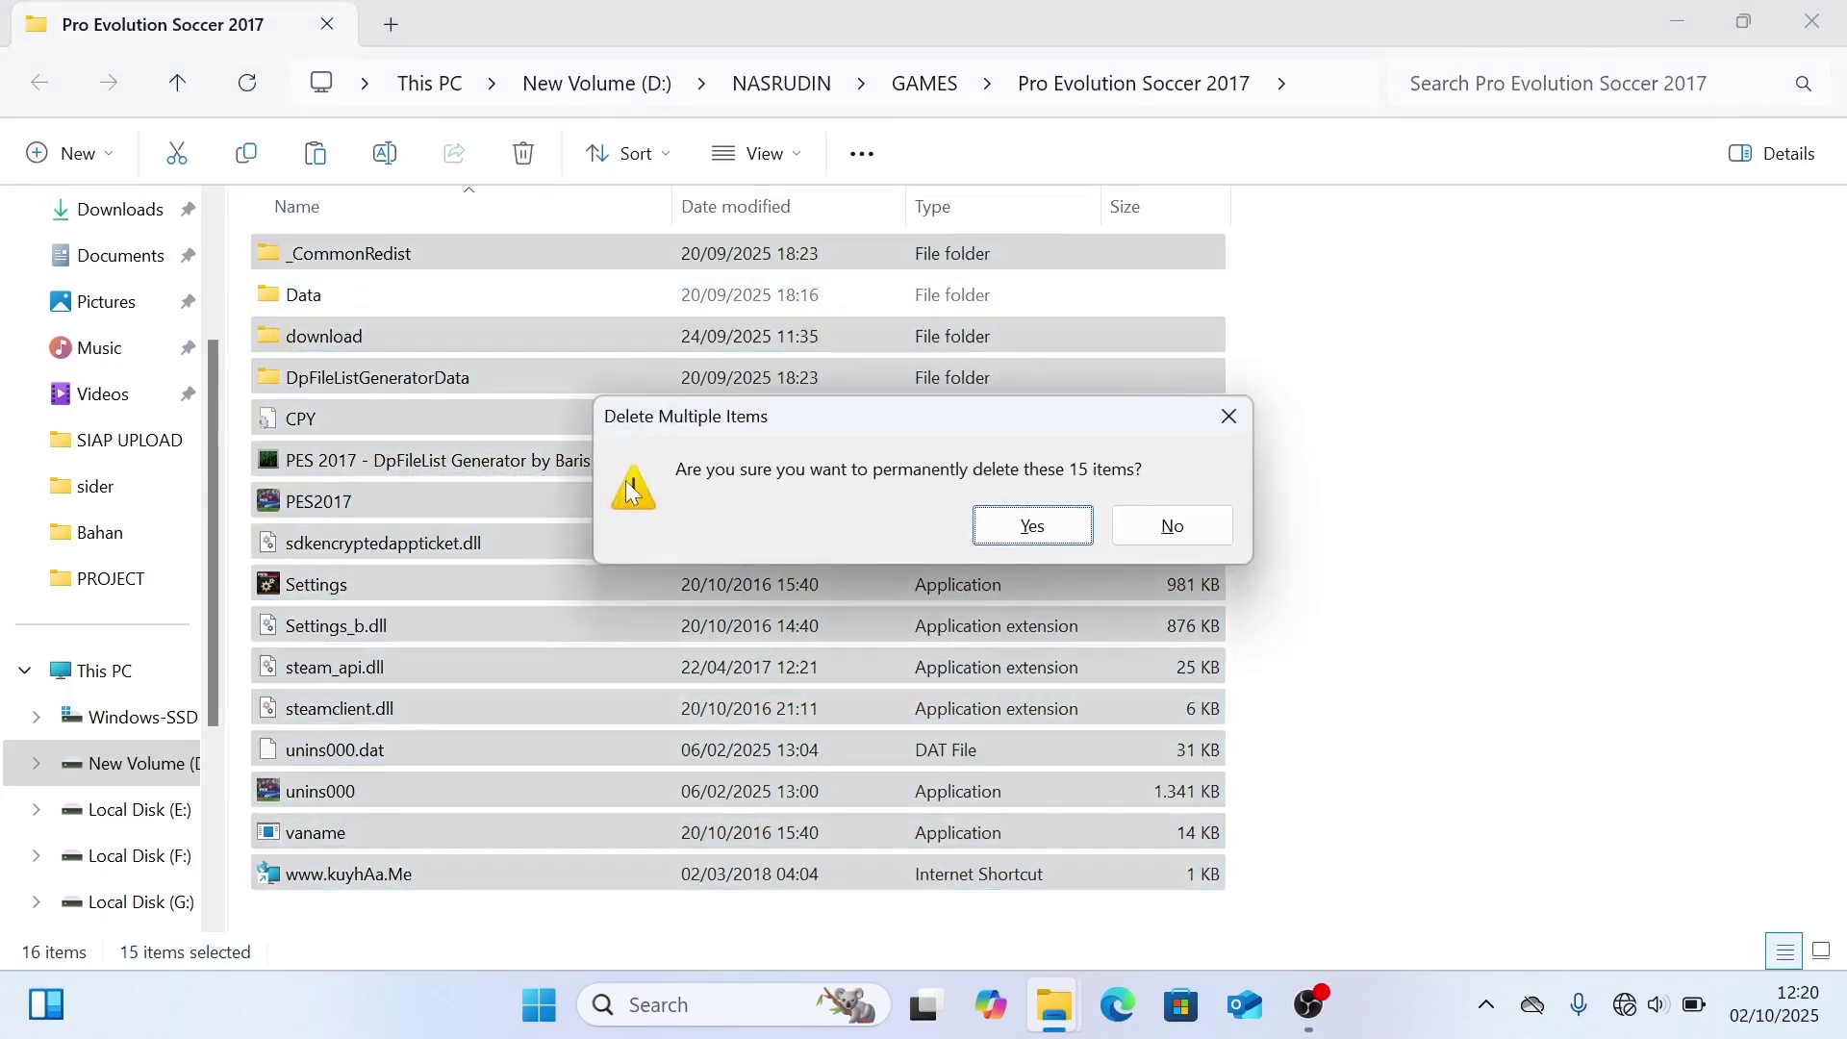
pyautogui.press('Return')
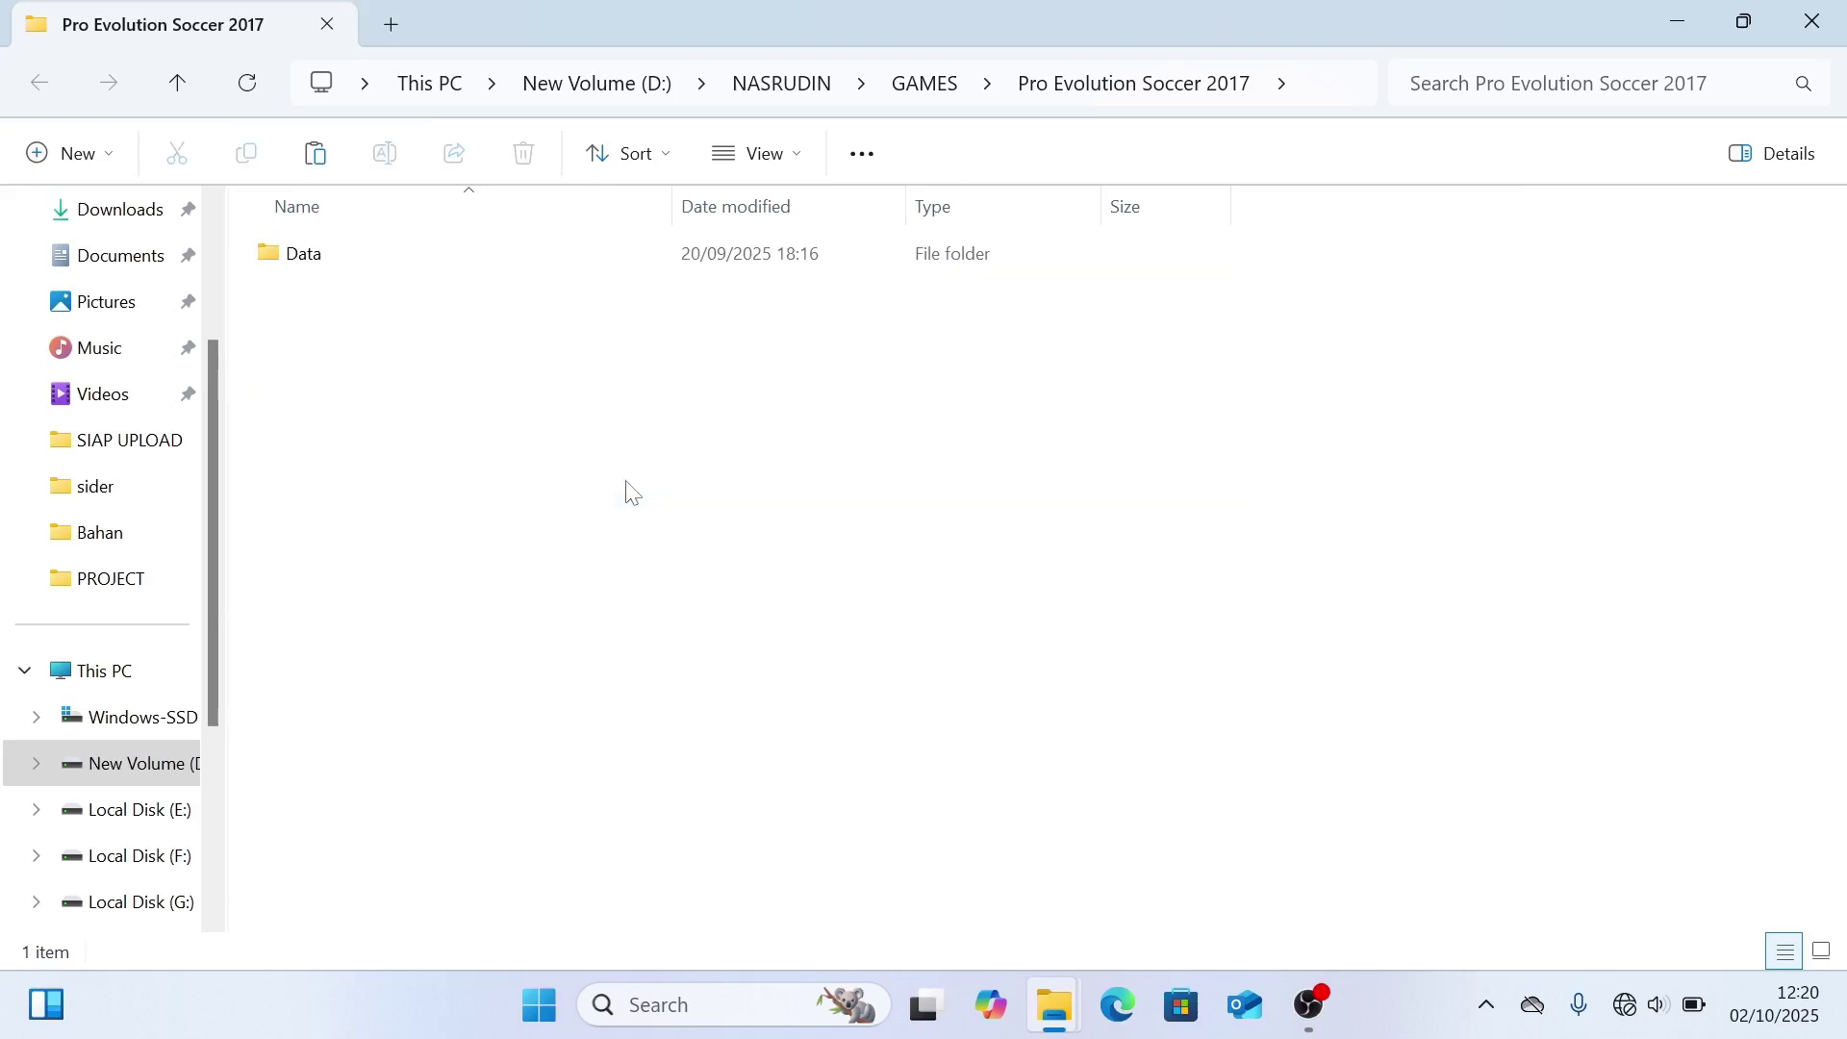
# Paste the cut FC25 V2 files into the Pro Evolution Soccer 2017 folder, replacing the existing dt18_win.cpk
pyautogui.rightClick(646, 388)
pyautogui.click(716, 439)
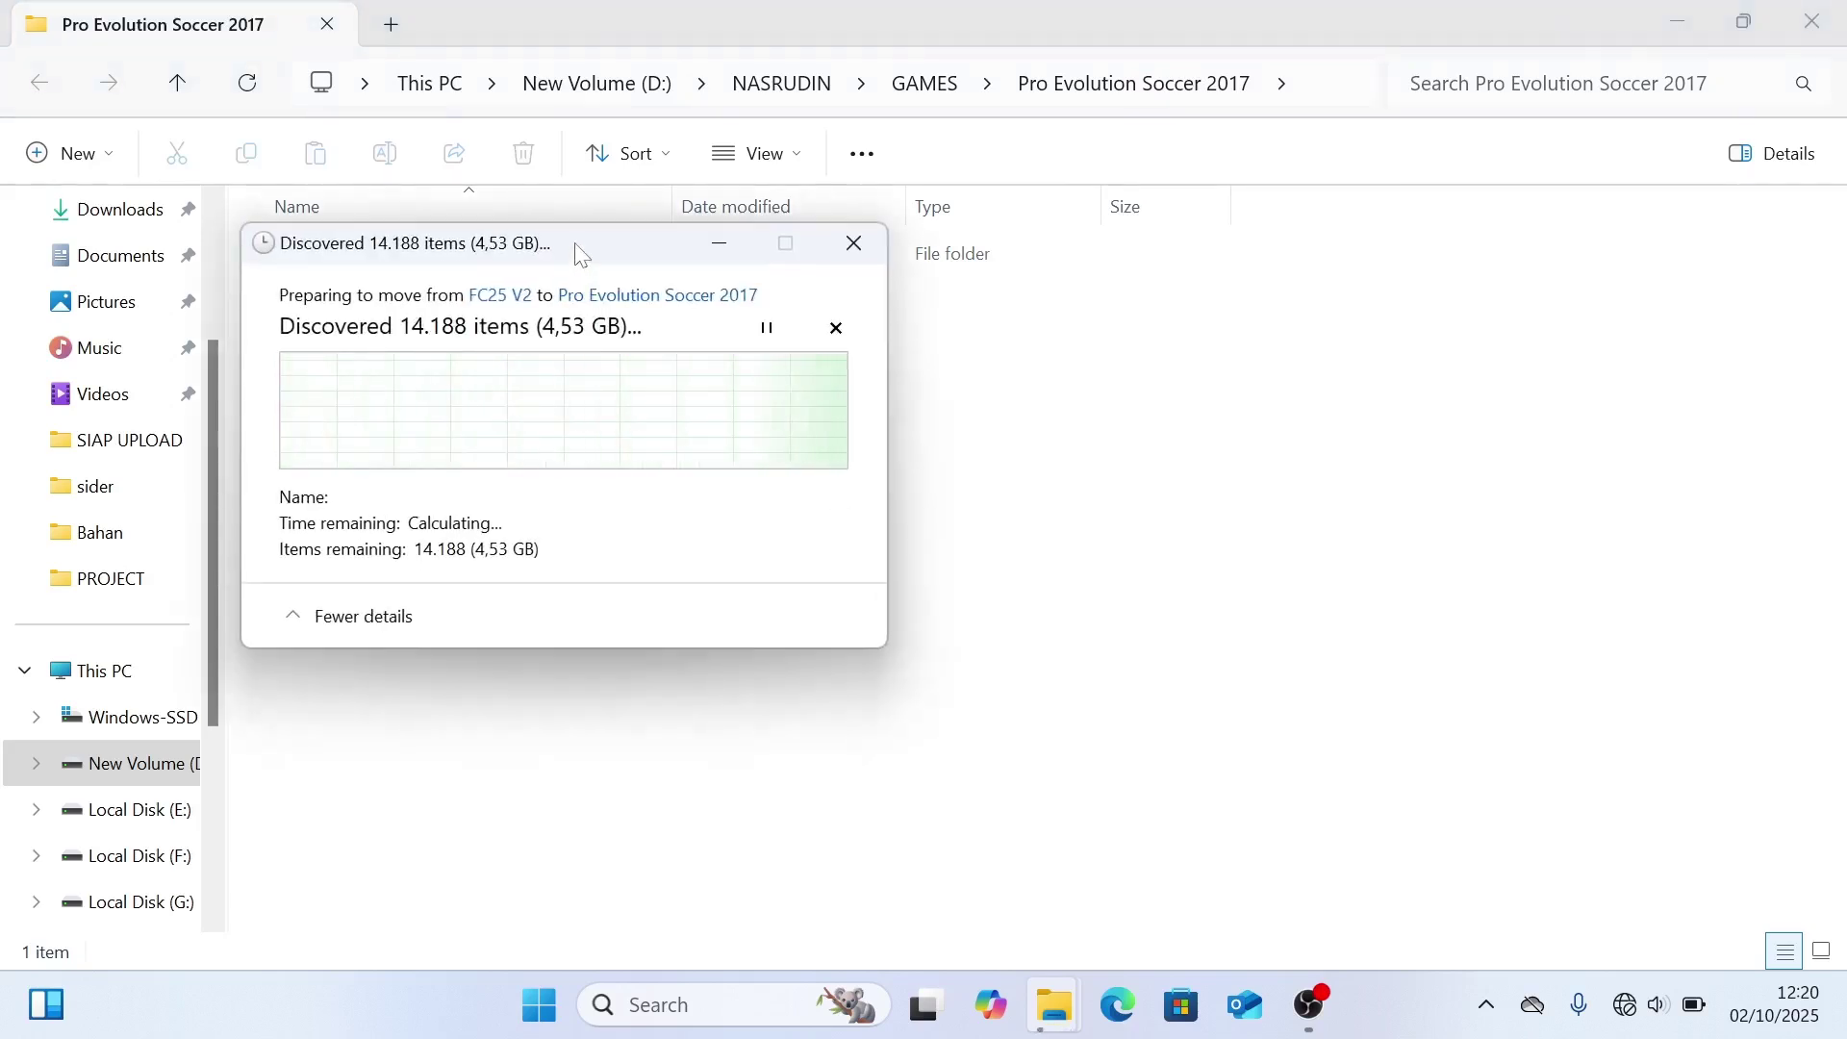
pyautogui.moveTo(577, 246); pyautogui.dragTo(870, 311)
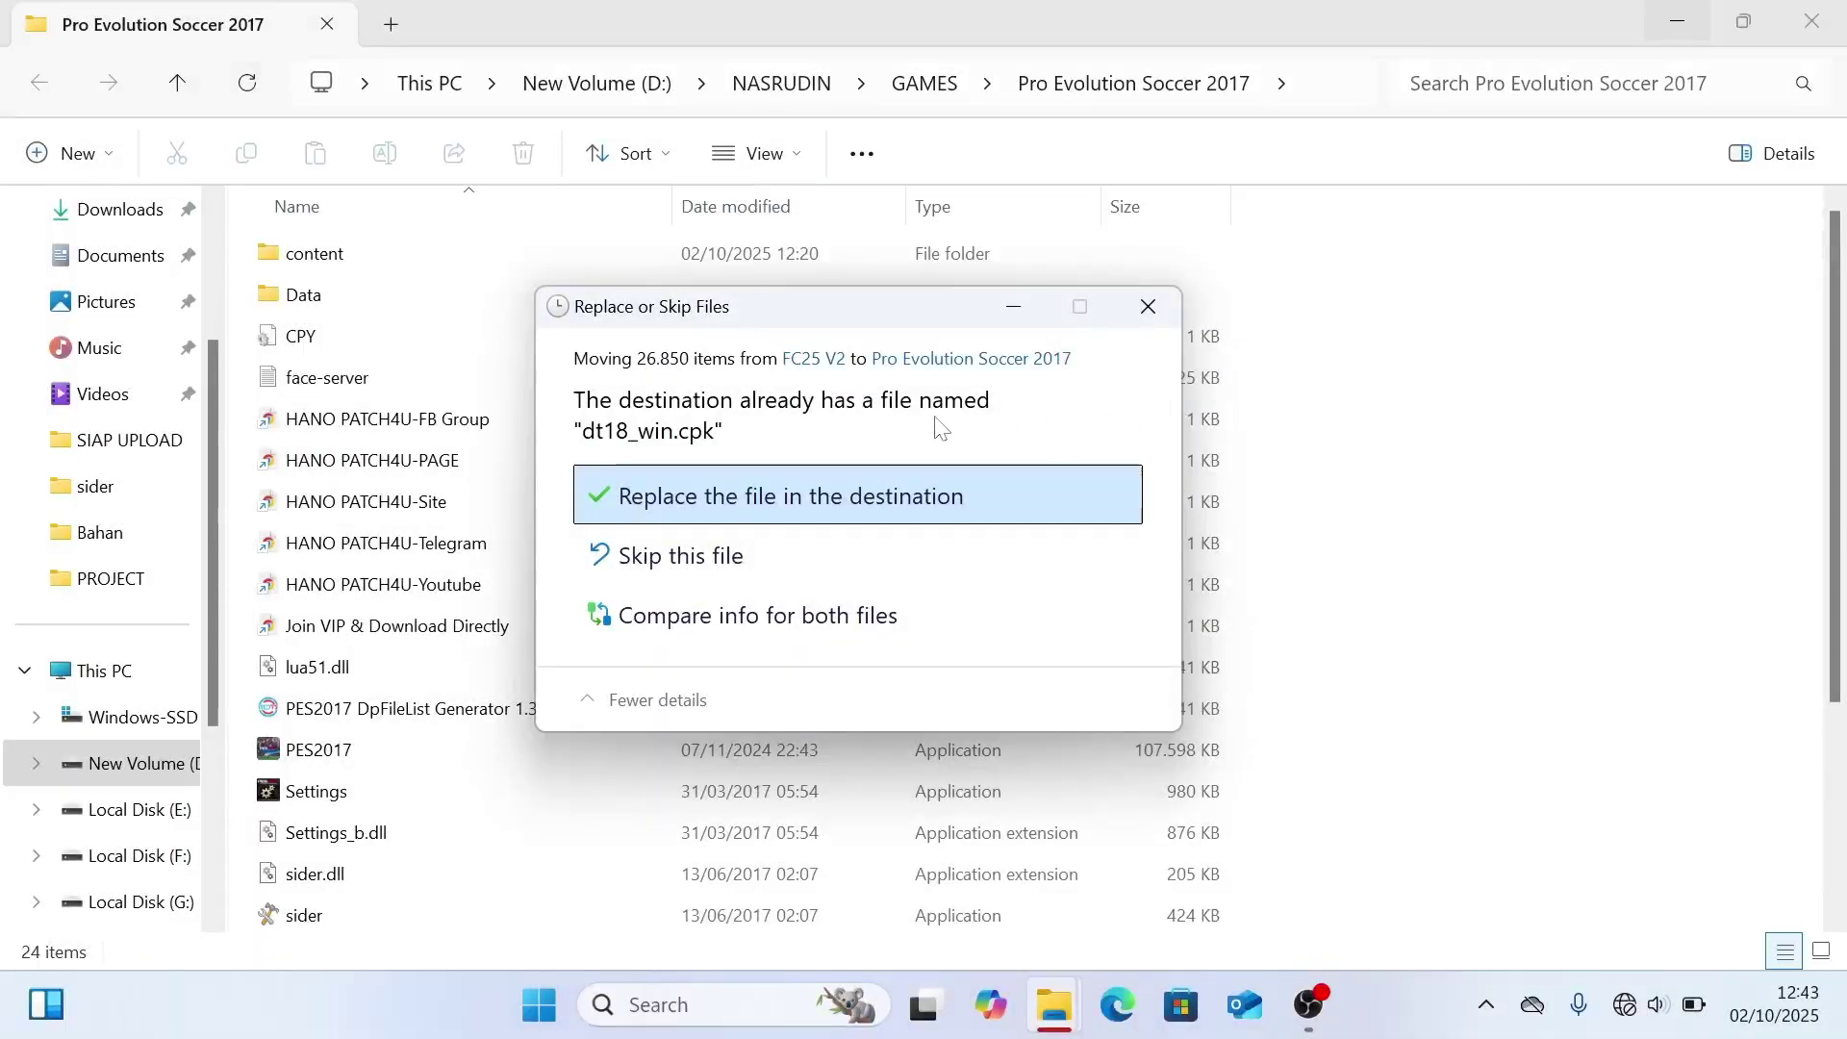
pyautogui.click(912, 507)
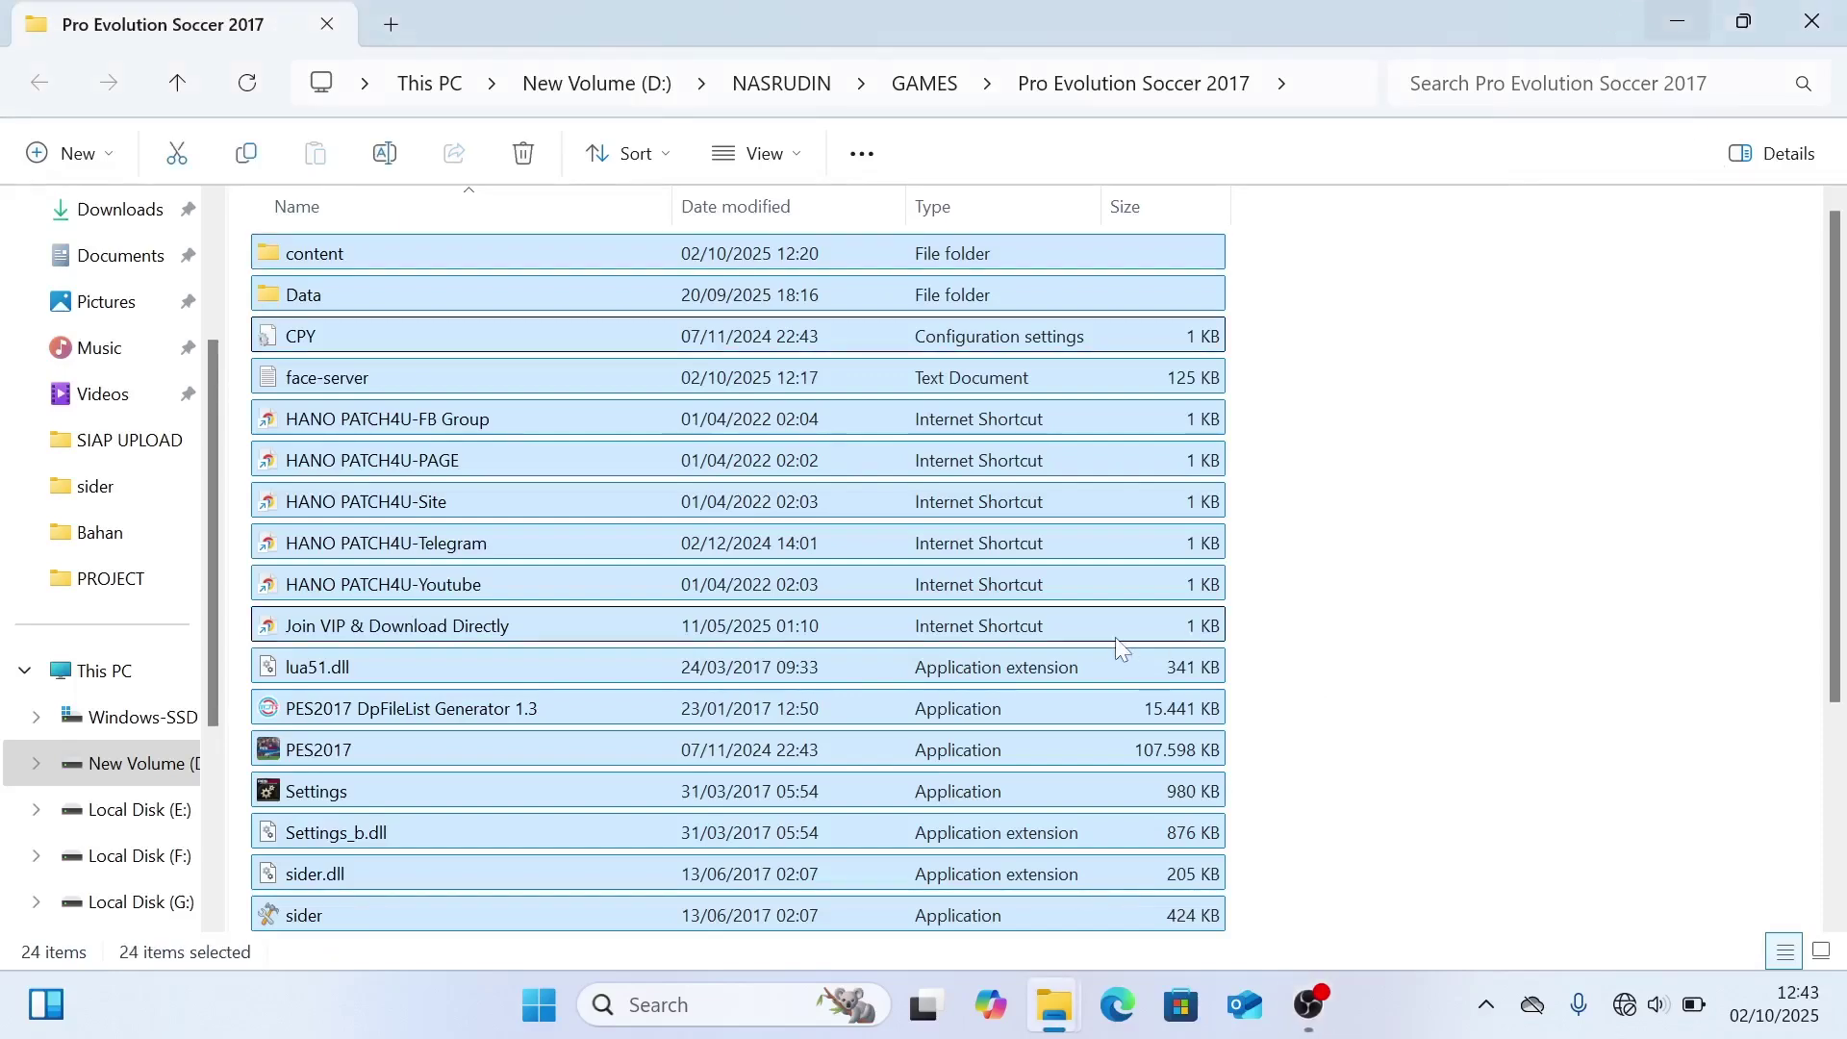
pyautogui.click(1376, 599)
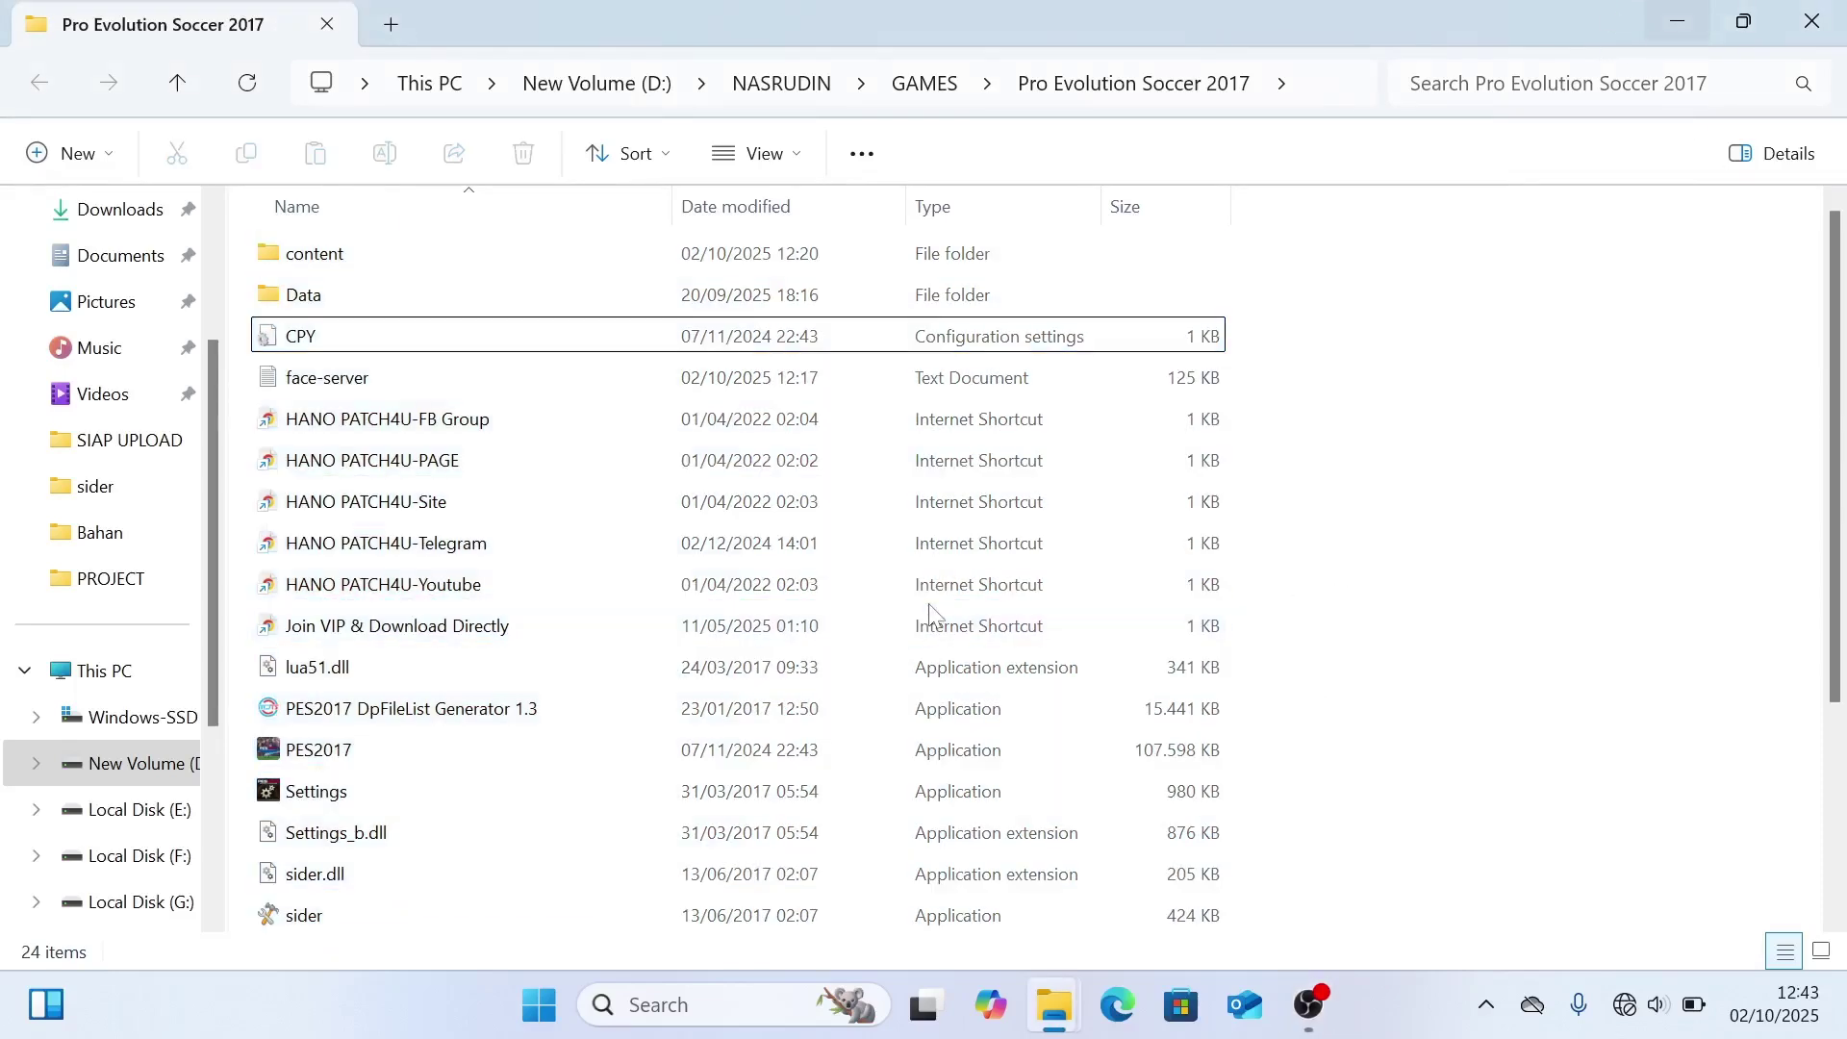
pyautogui.scroll(-3, 822, 619)
pyautogui.scroll(3, 948, 597)
# Return to the V2 archive folder and permanently delete its emptied extraction folder "PES 2017 FC25 Patch 2026 V2"
pyautogui.moveTo(1058, 1011)
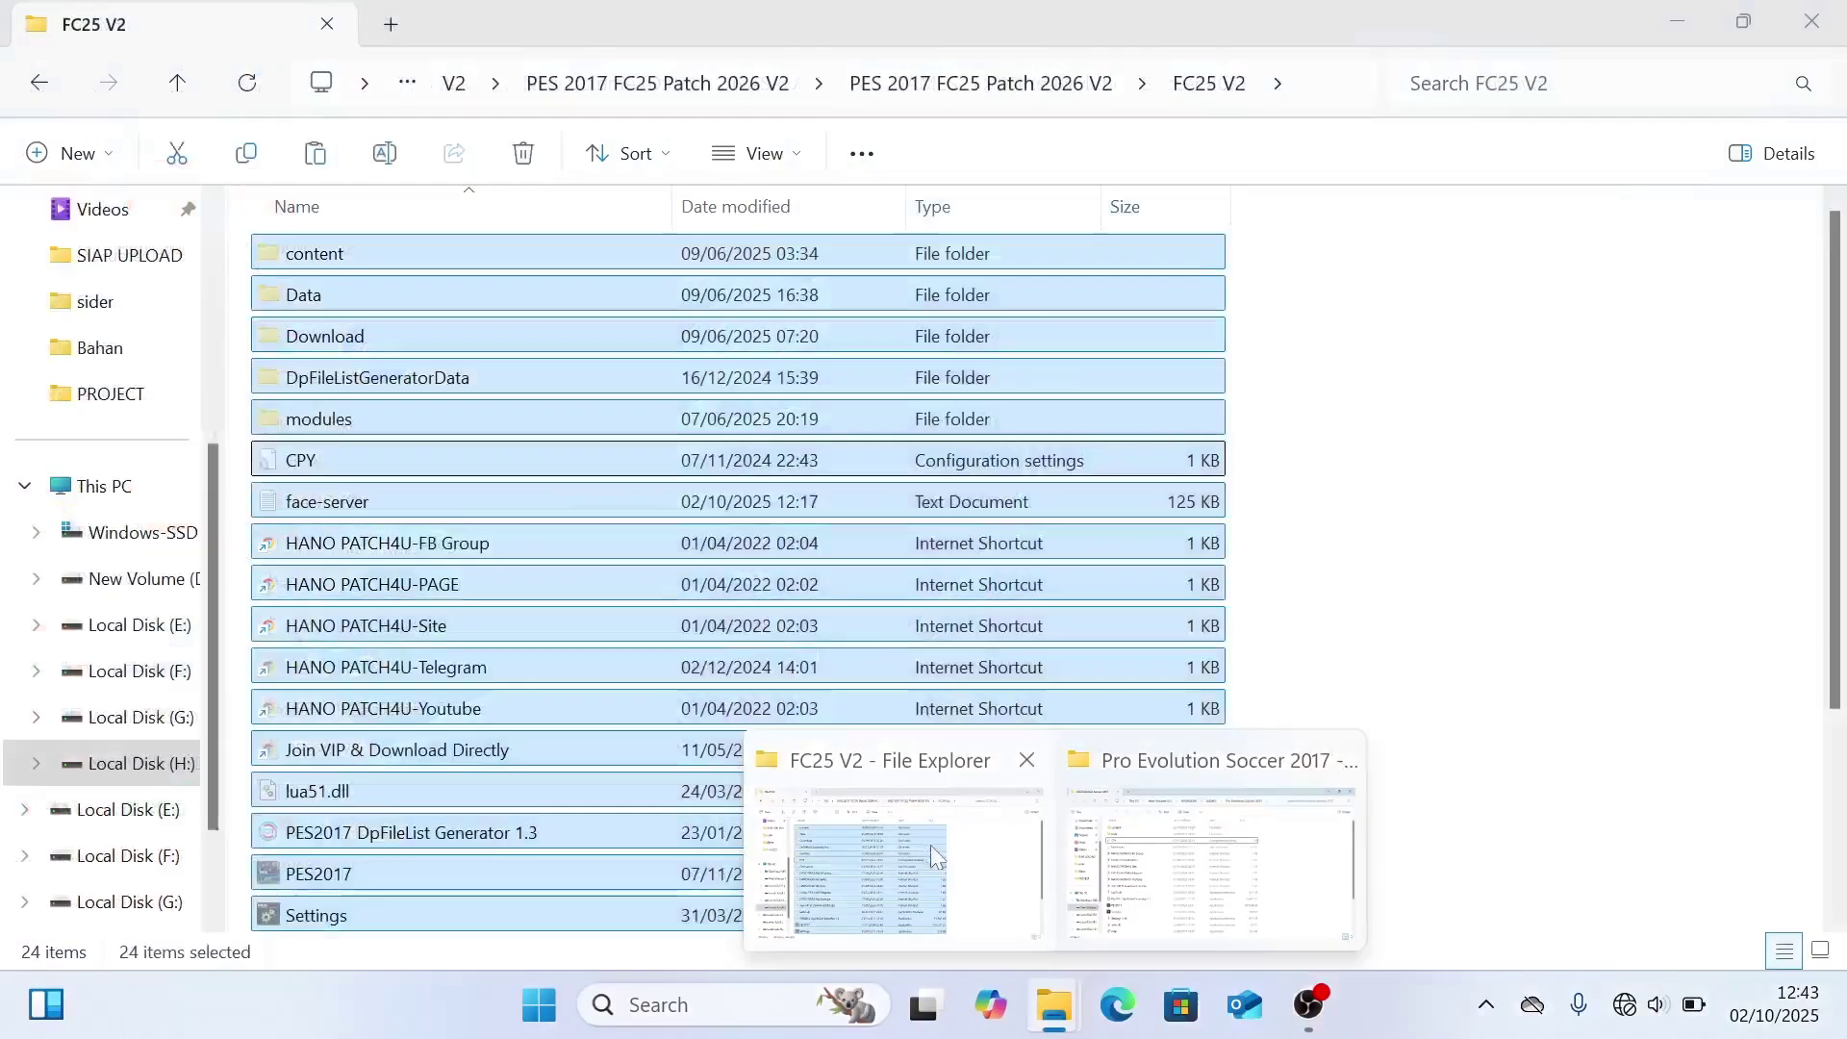
pyautogui.click(931, 845)
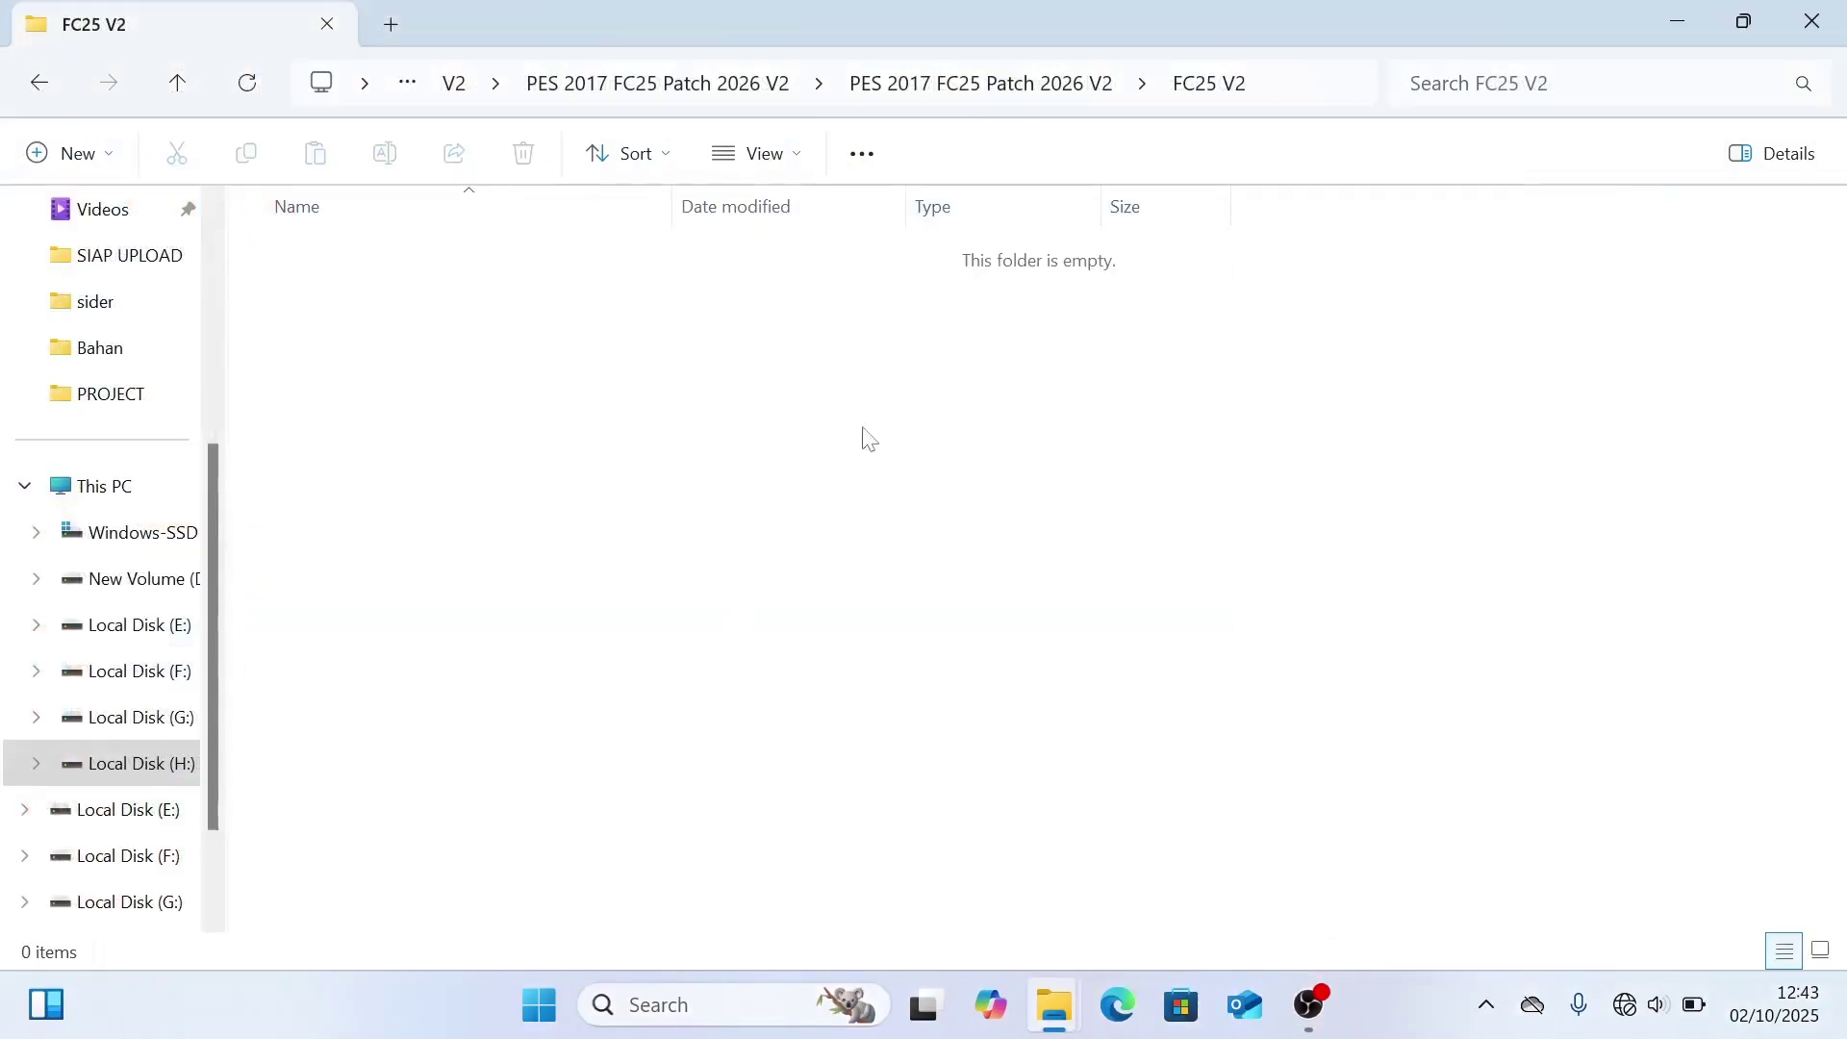
pyautogui.click(457, 85)
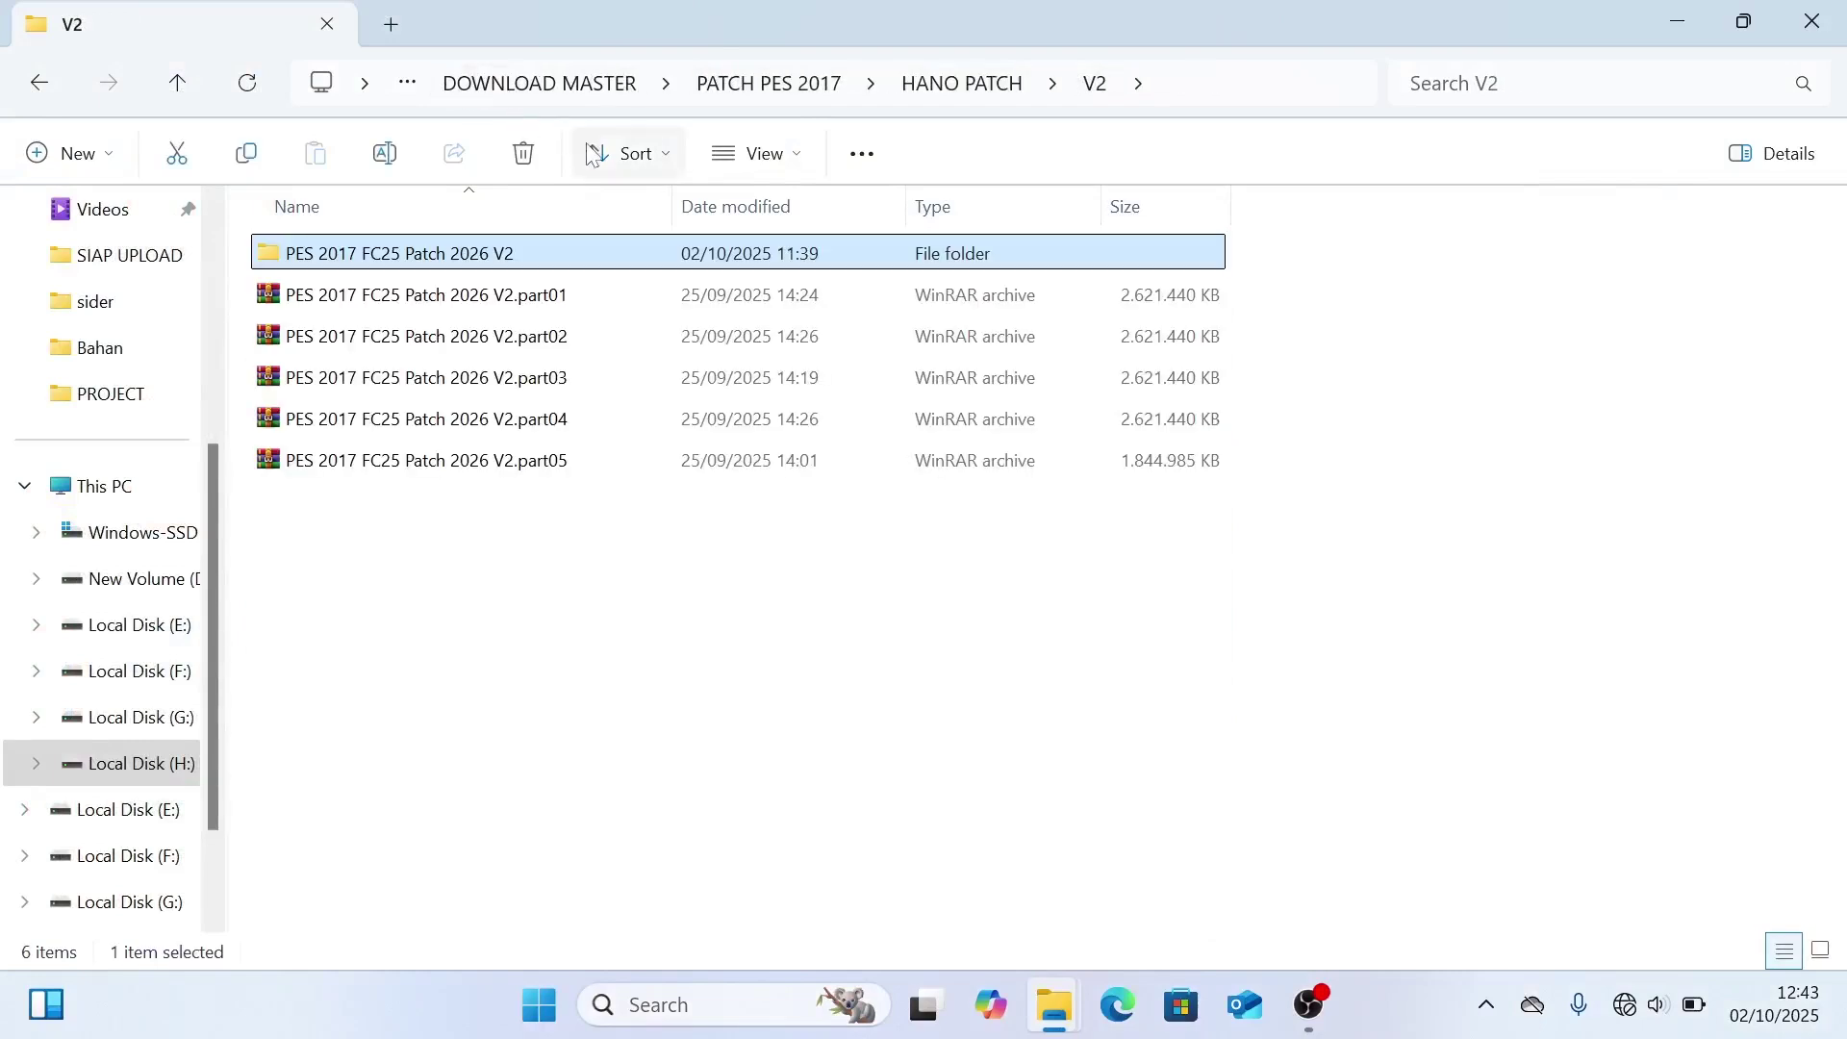
pyautogui.press('Down')
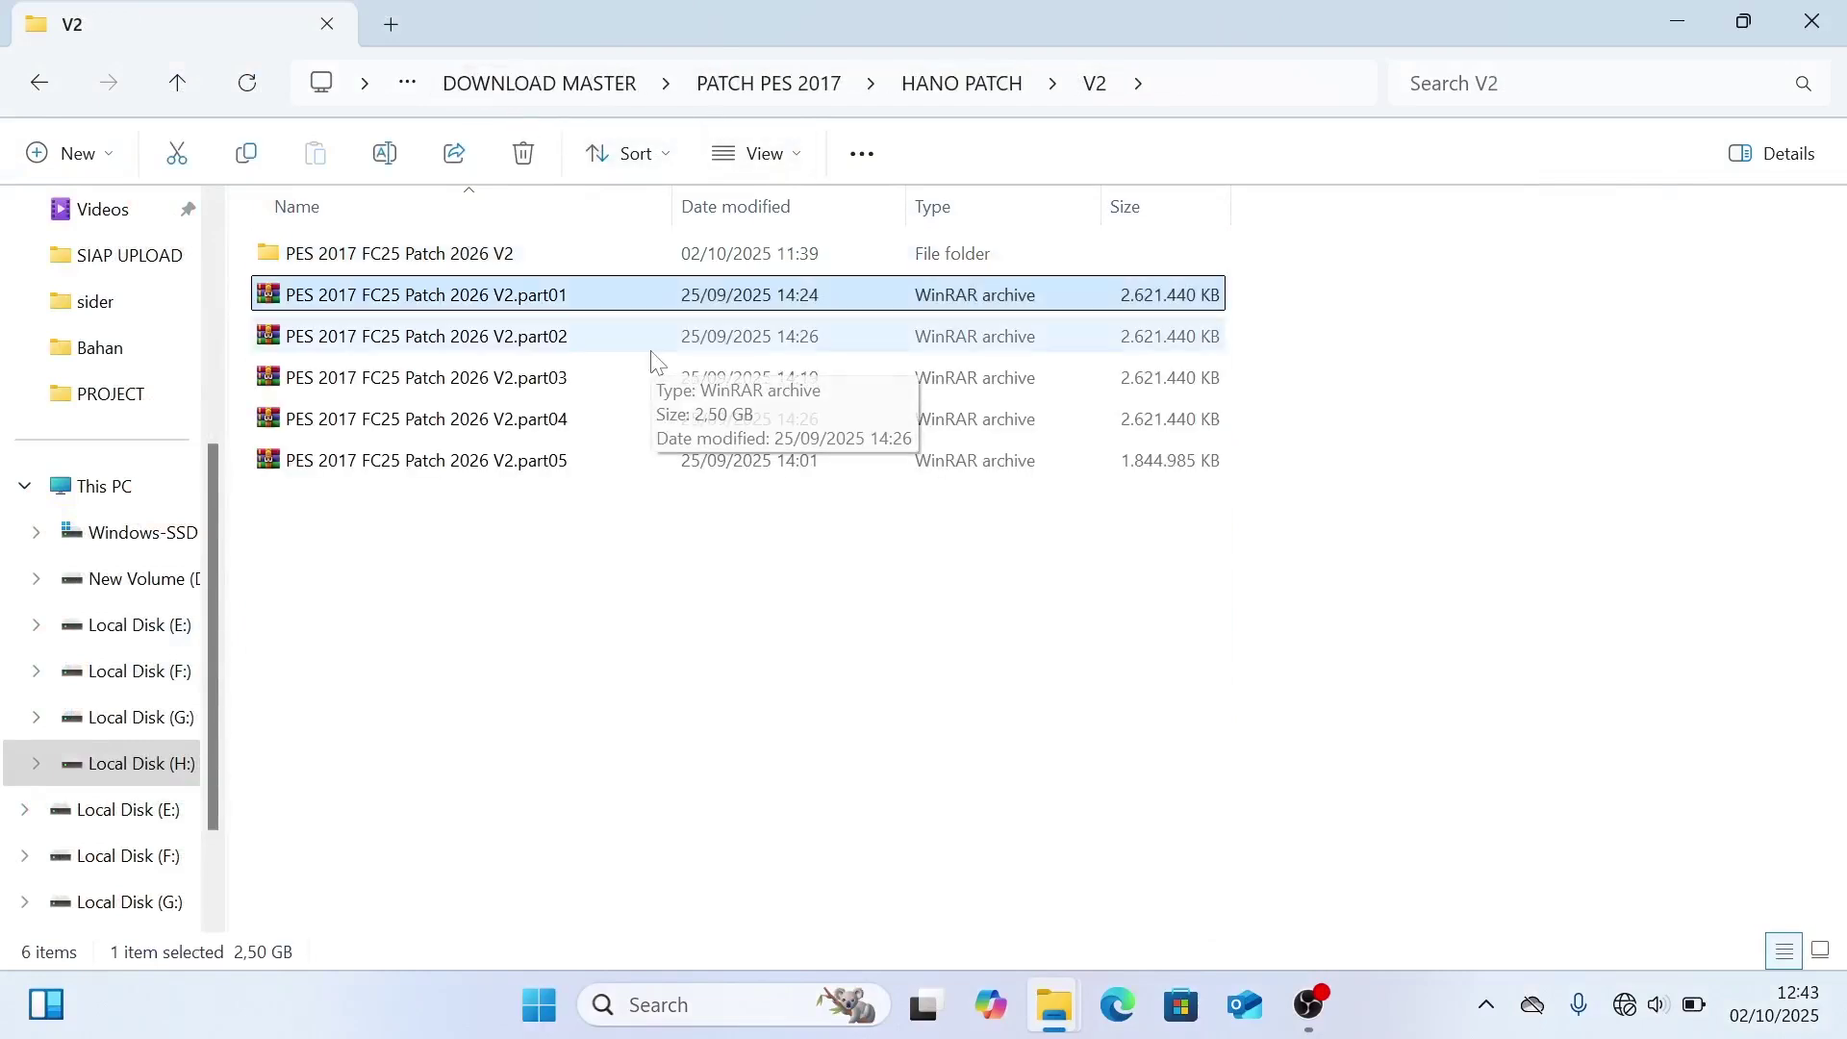
pyautogui.press('Up')
pyautogui.hotkey('shift', 'Delete')
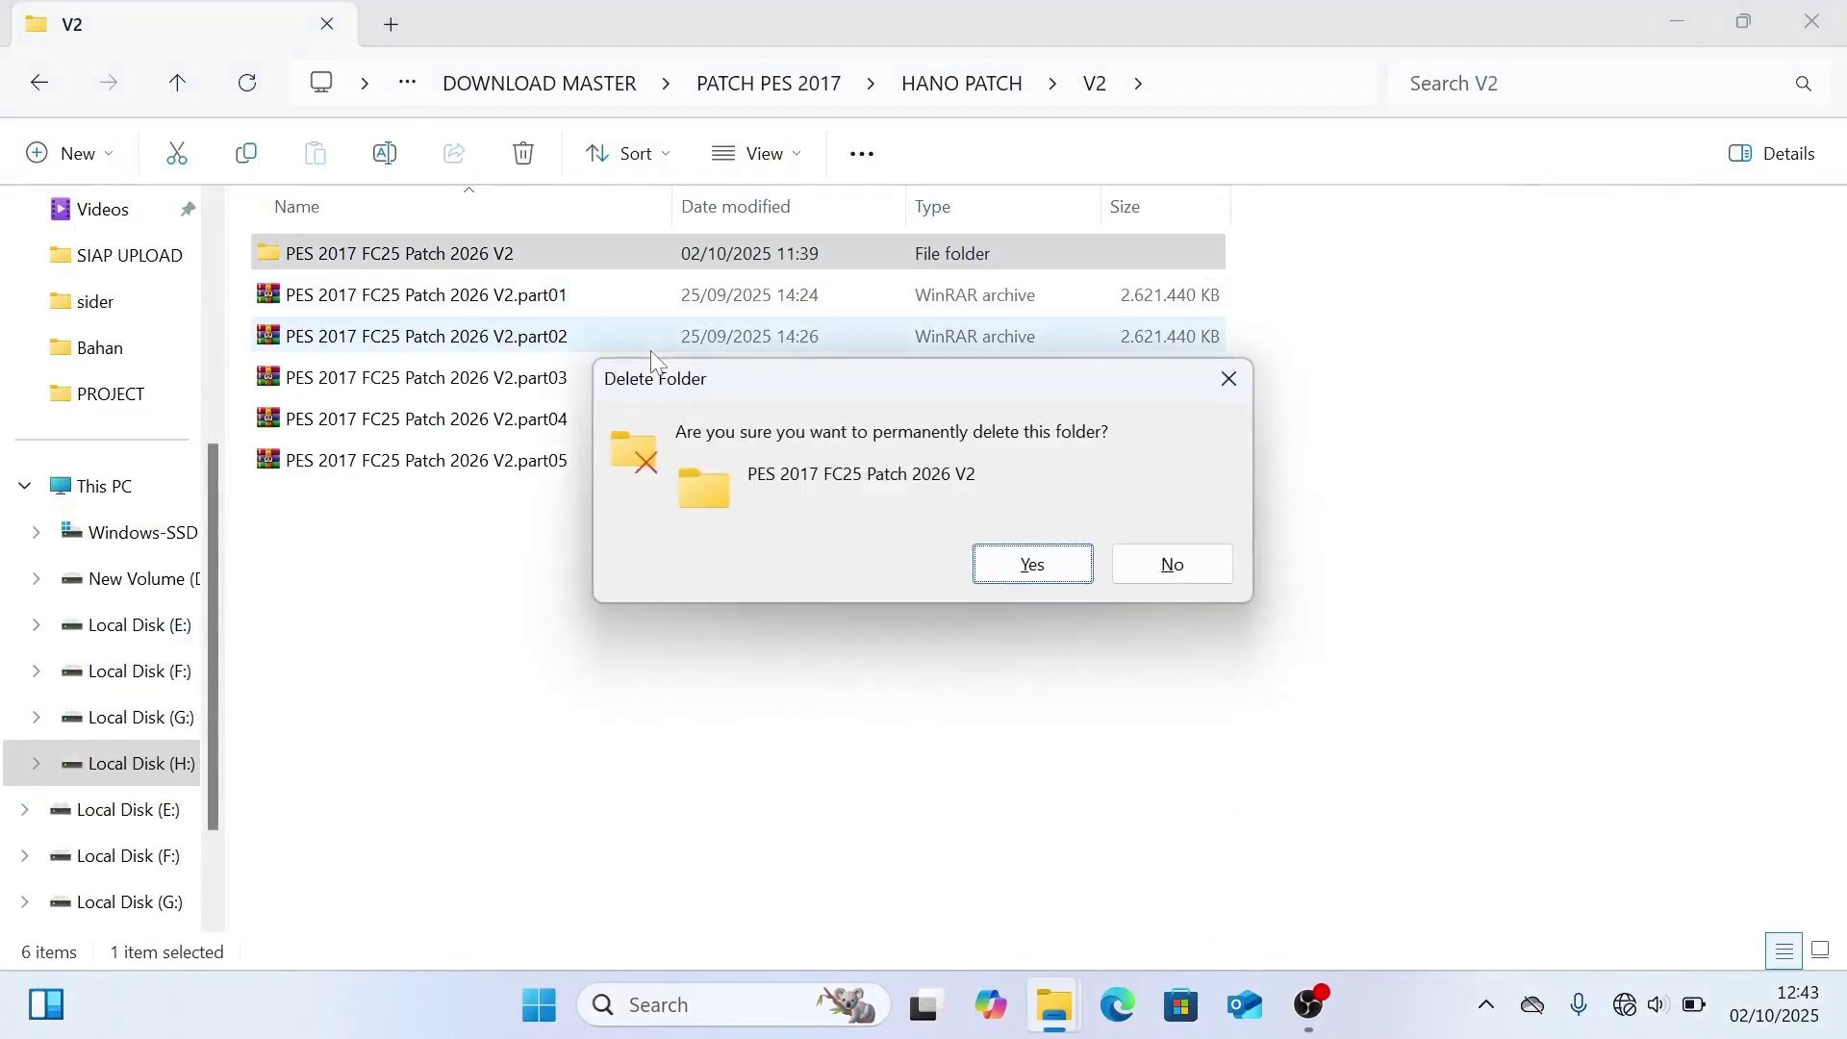
pyautogui.press('Return')
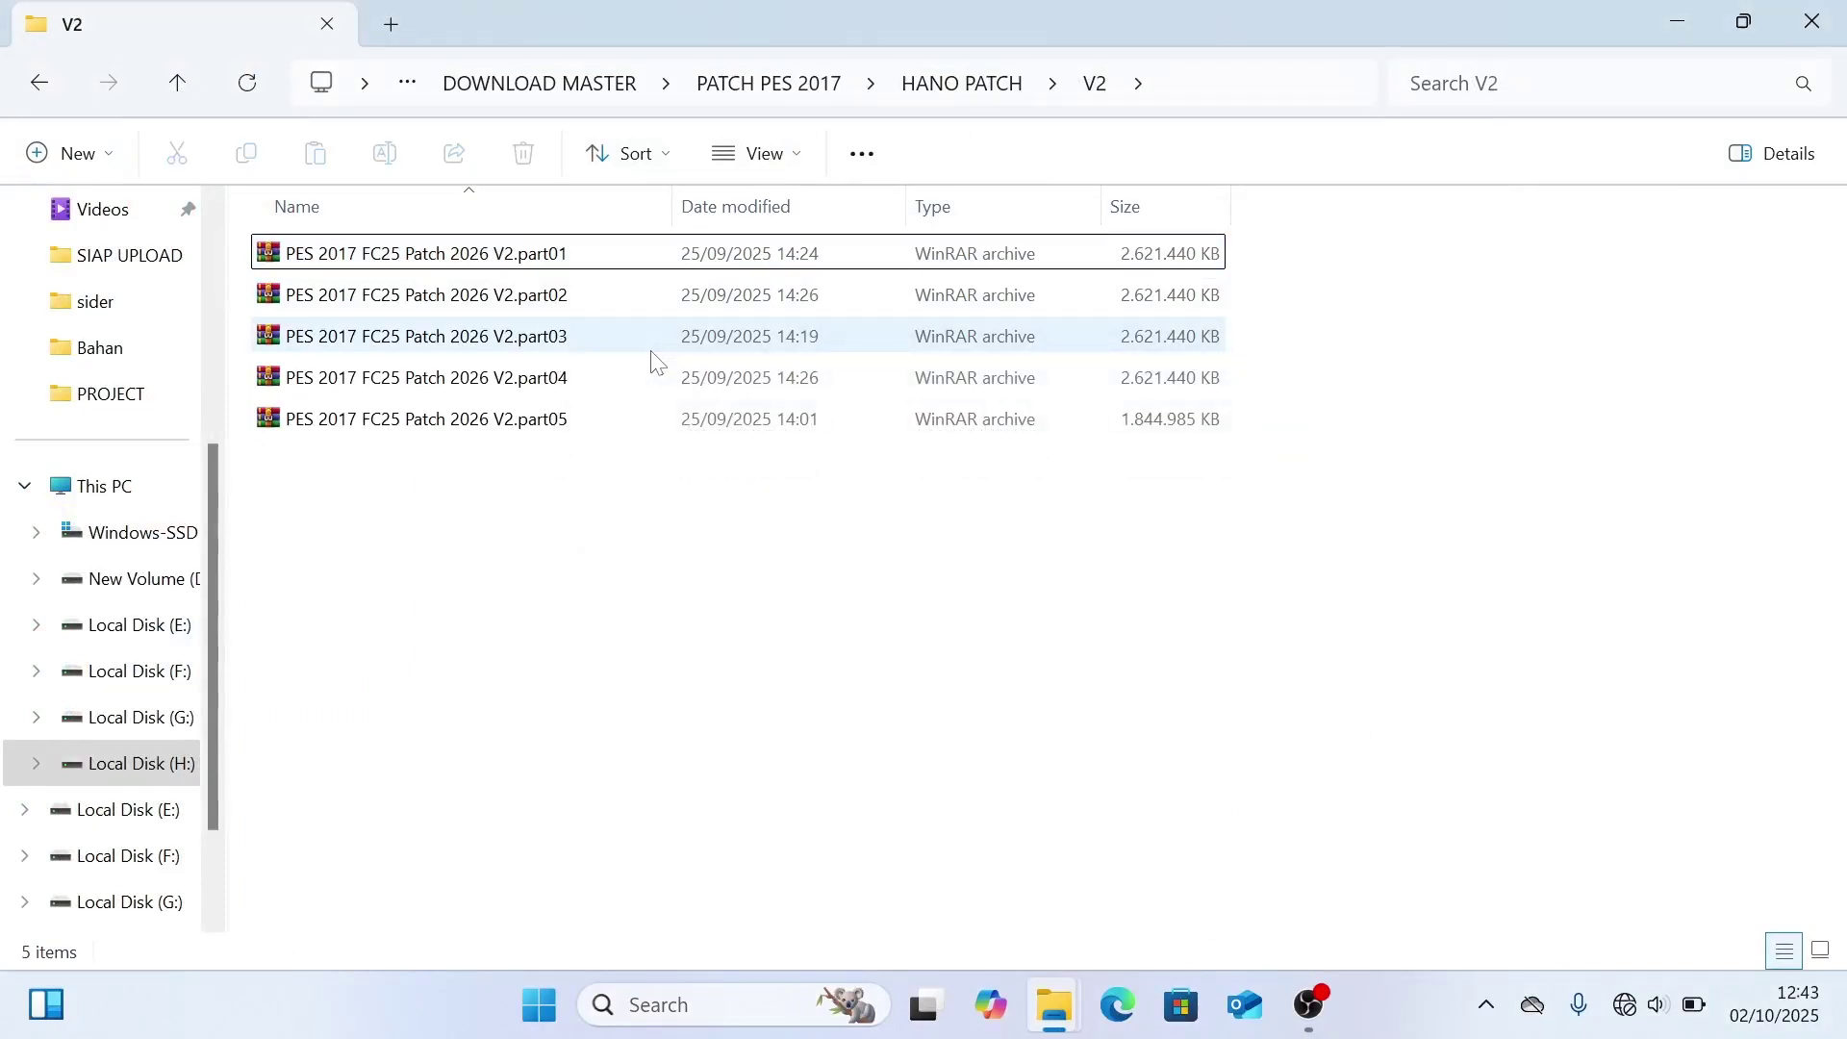
# In HANO PATCH's V2.1 folder, extract both V2.1 archive parts with WinRAR into the folder "PES 2017 FC25 Patch 2026 V2.1"
pyautogui.click(1013, 89)
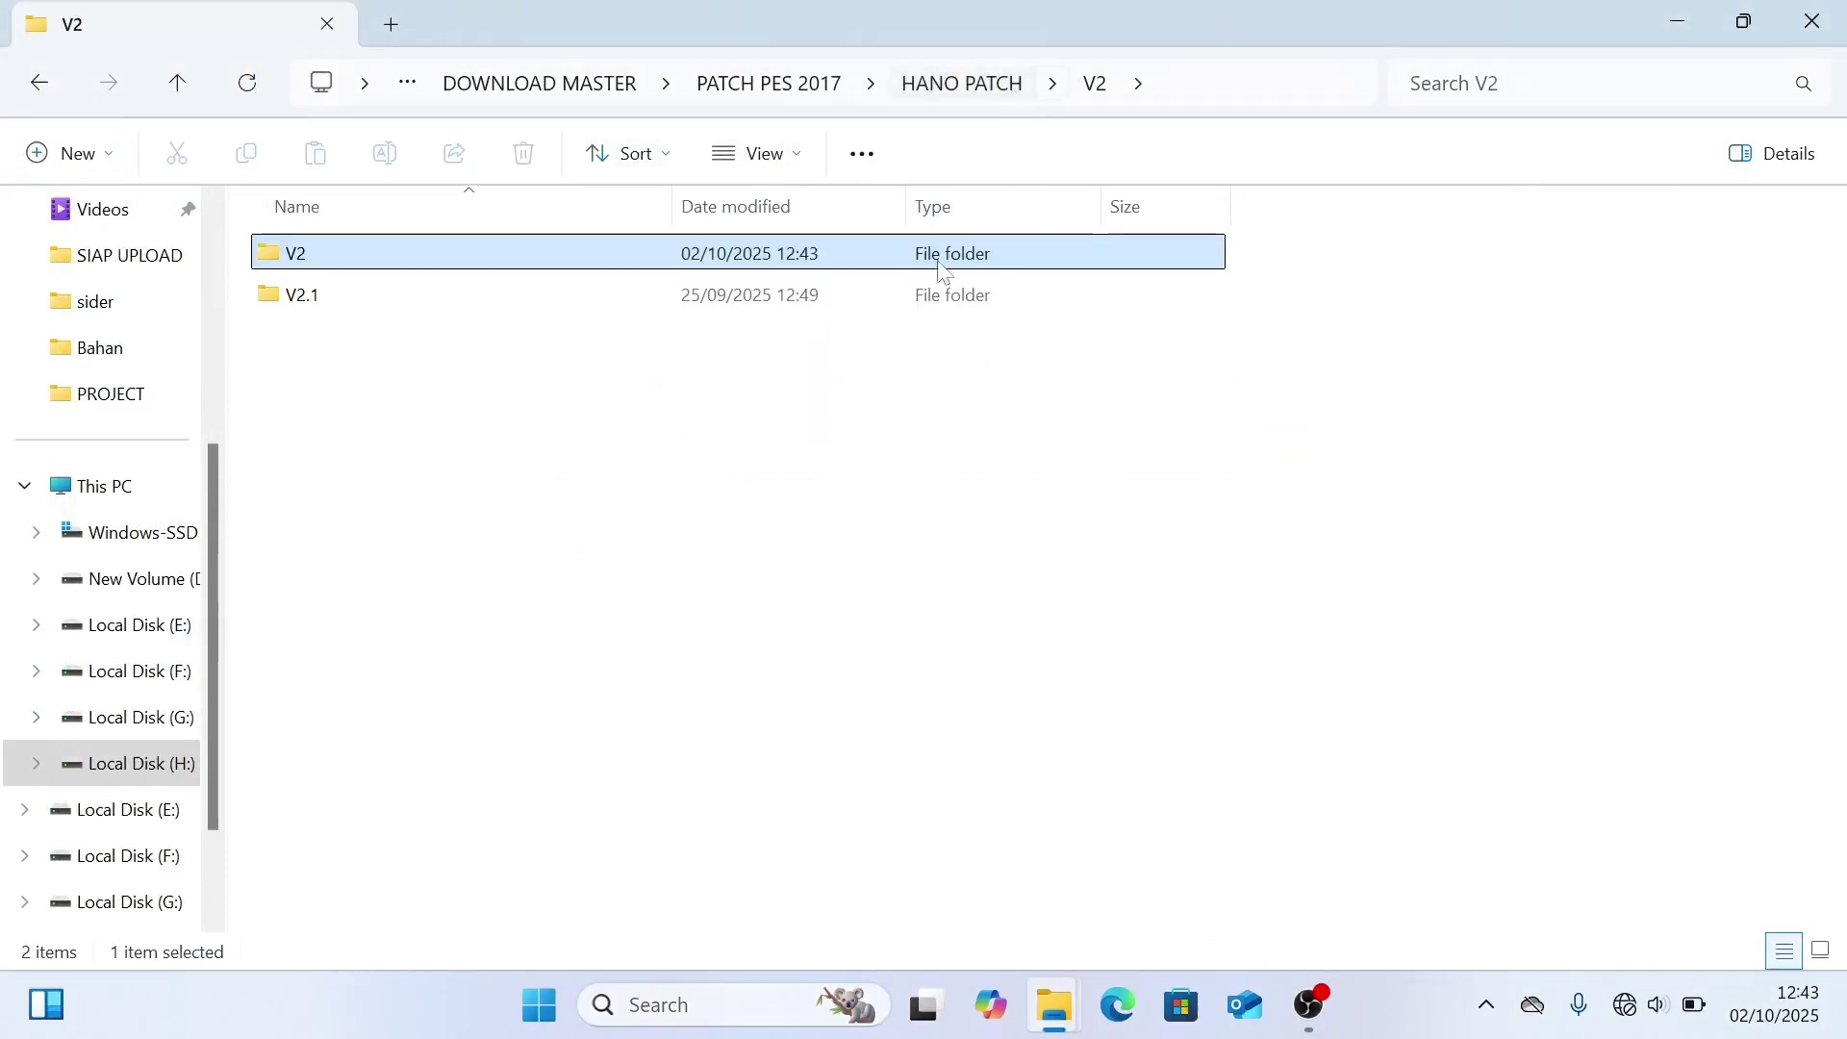
pyautogui.doubleClick(374, 310)
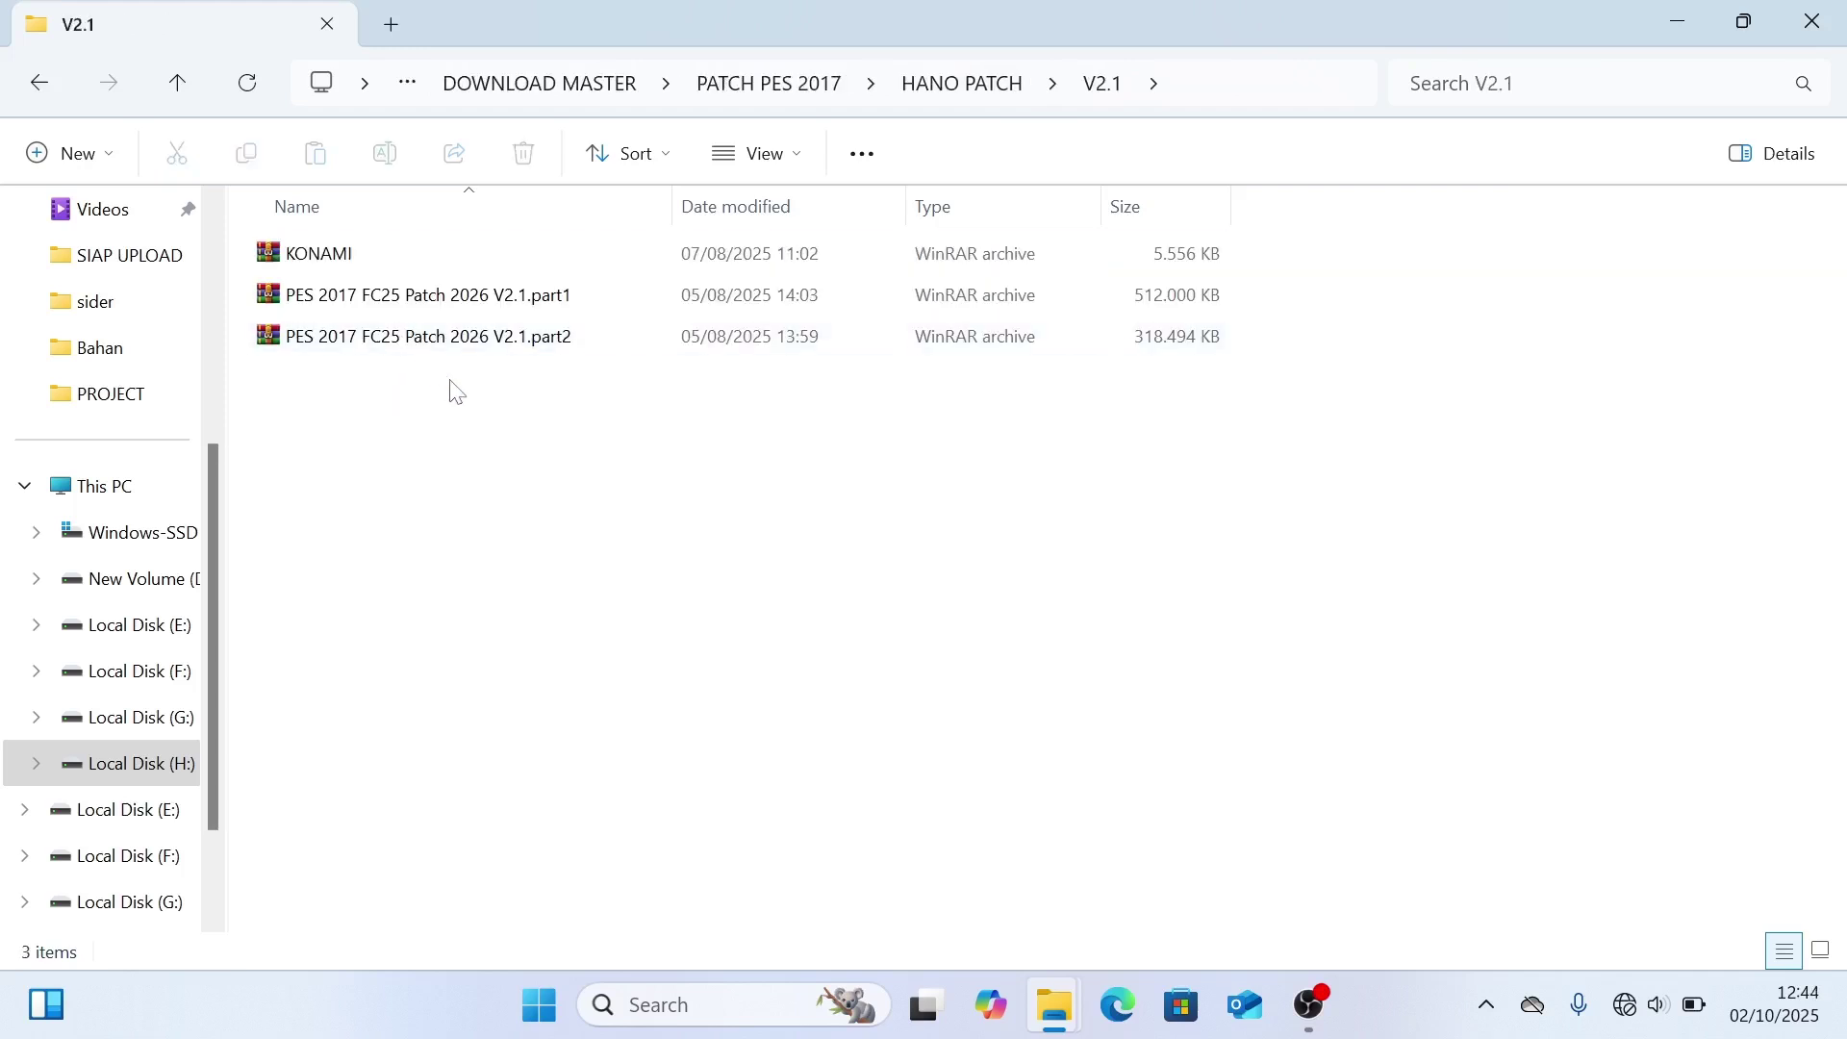
pyautogui.moveTo(497, 404); pyautogui.dragTo(484, 306)
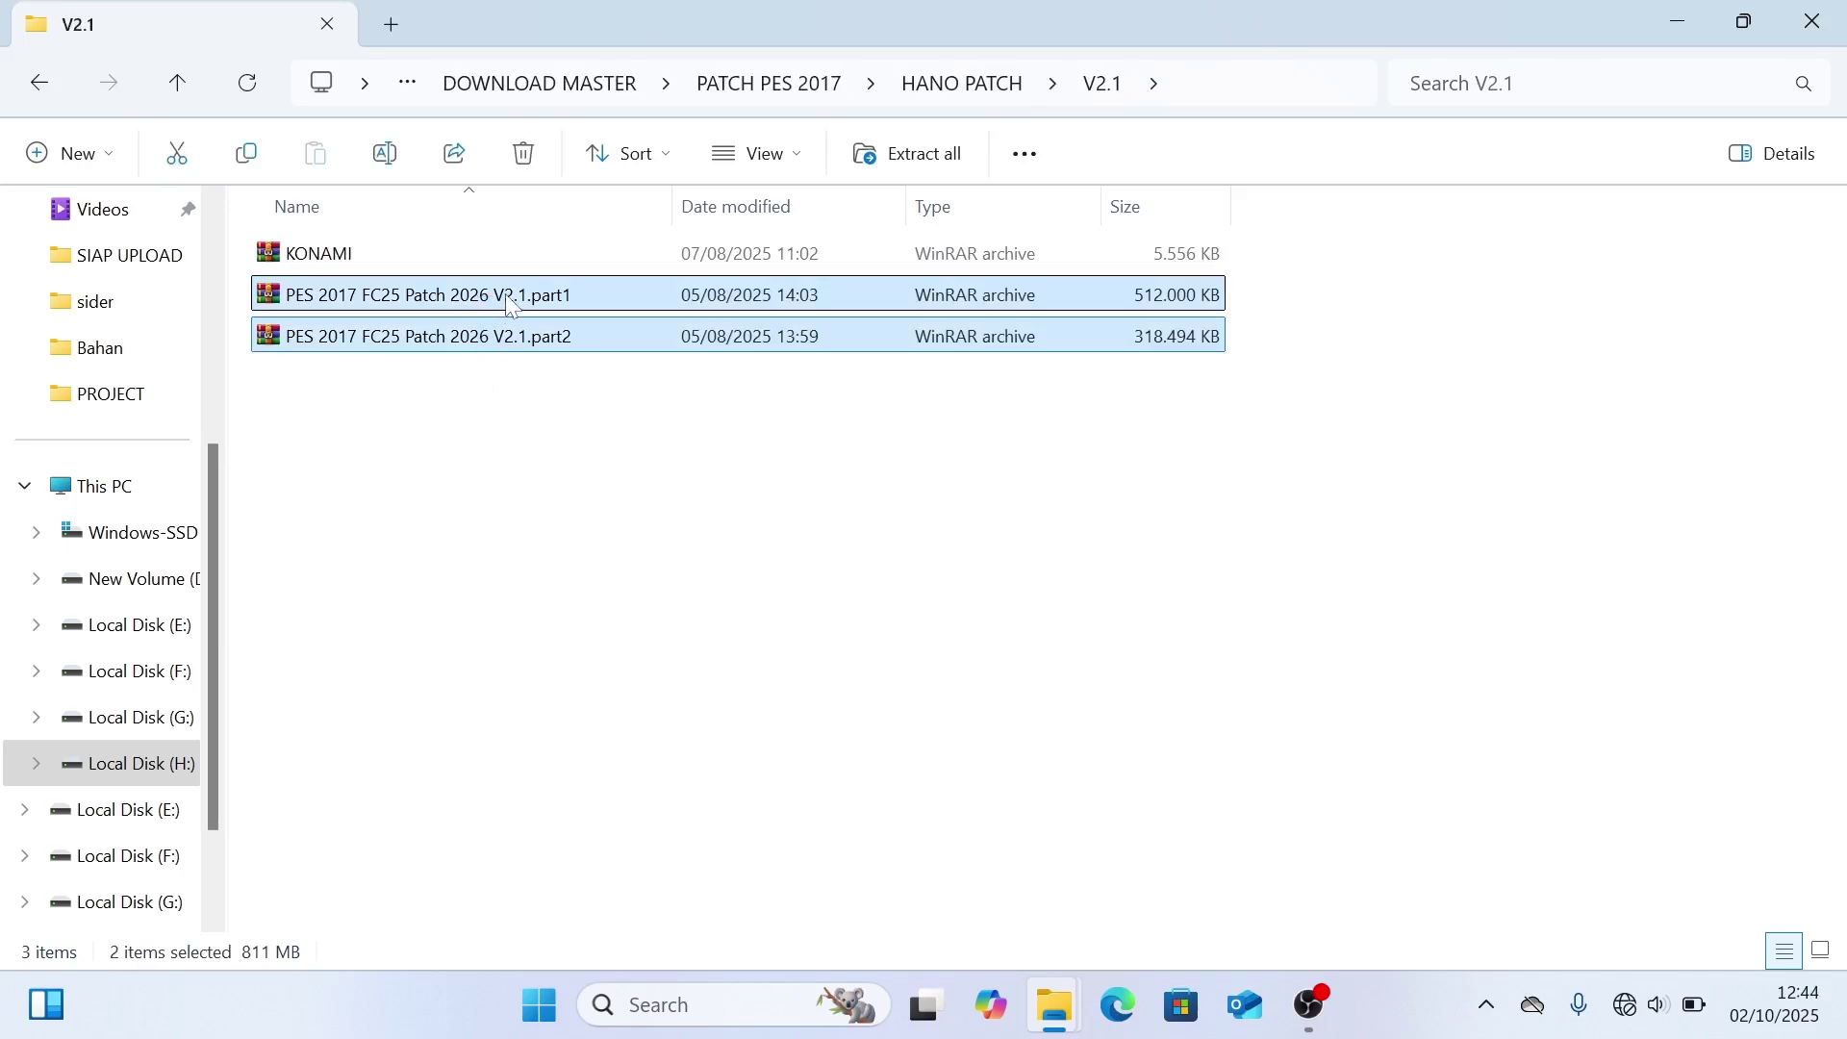
pyautogui.rightClick(519, 337)
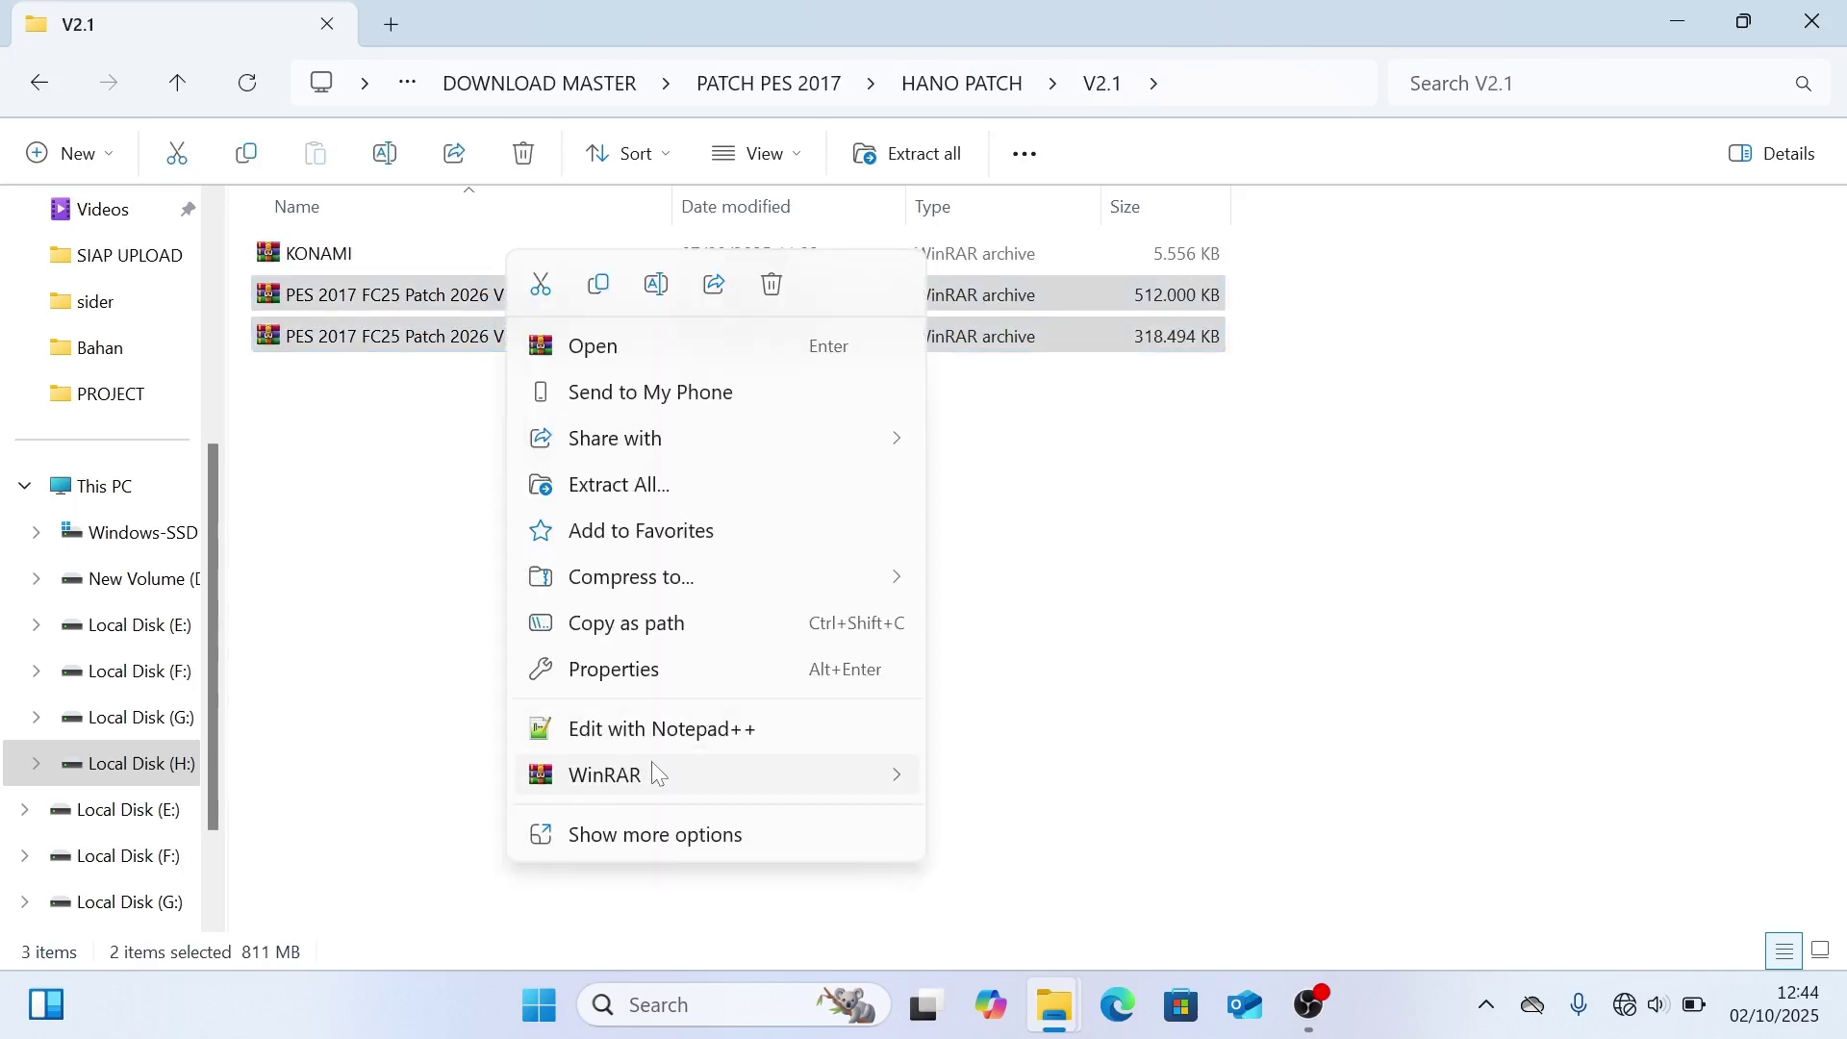
pyautogui.moveTo(652, 759)
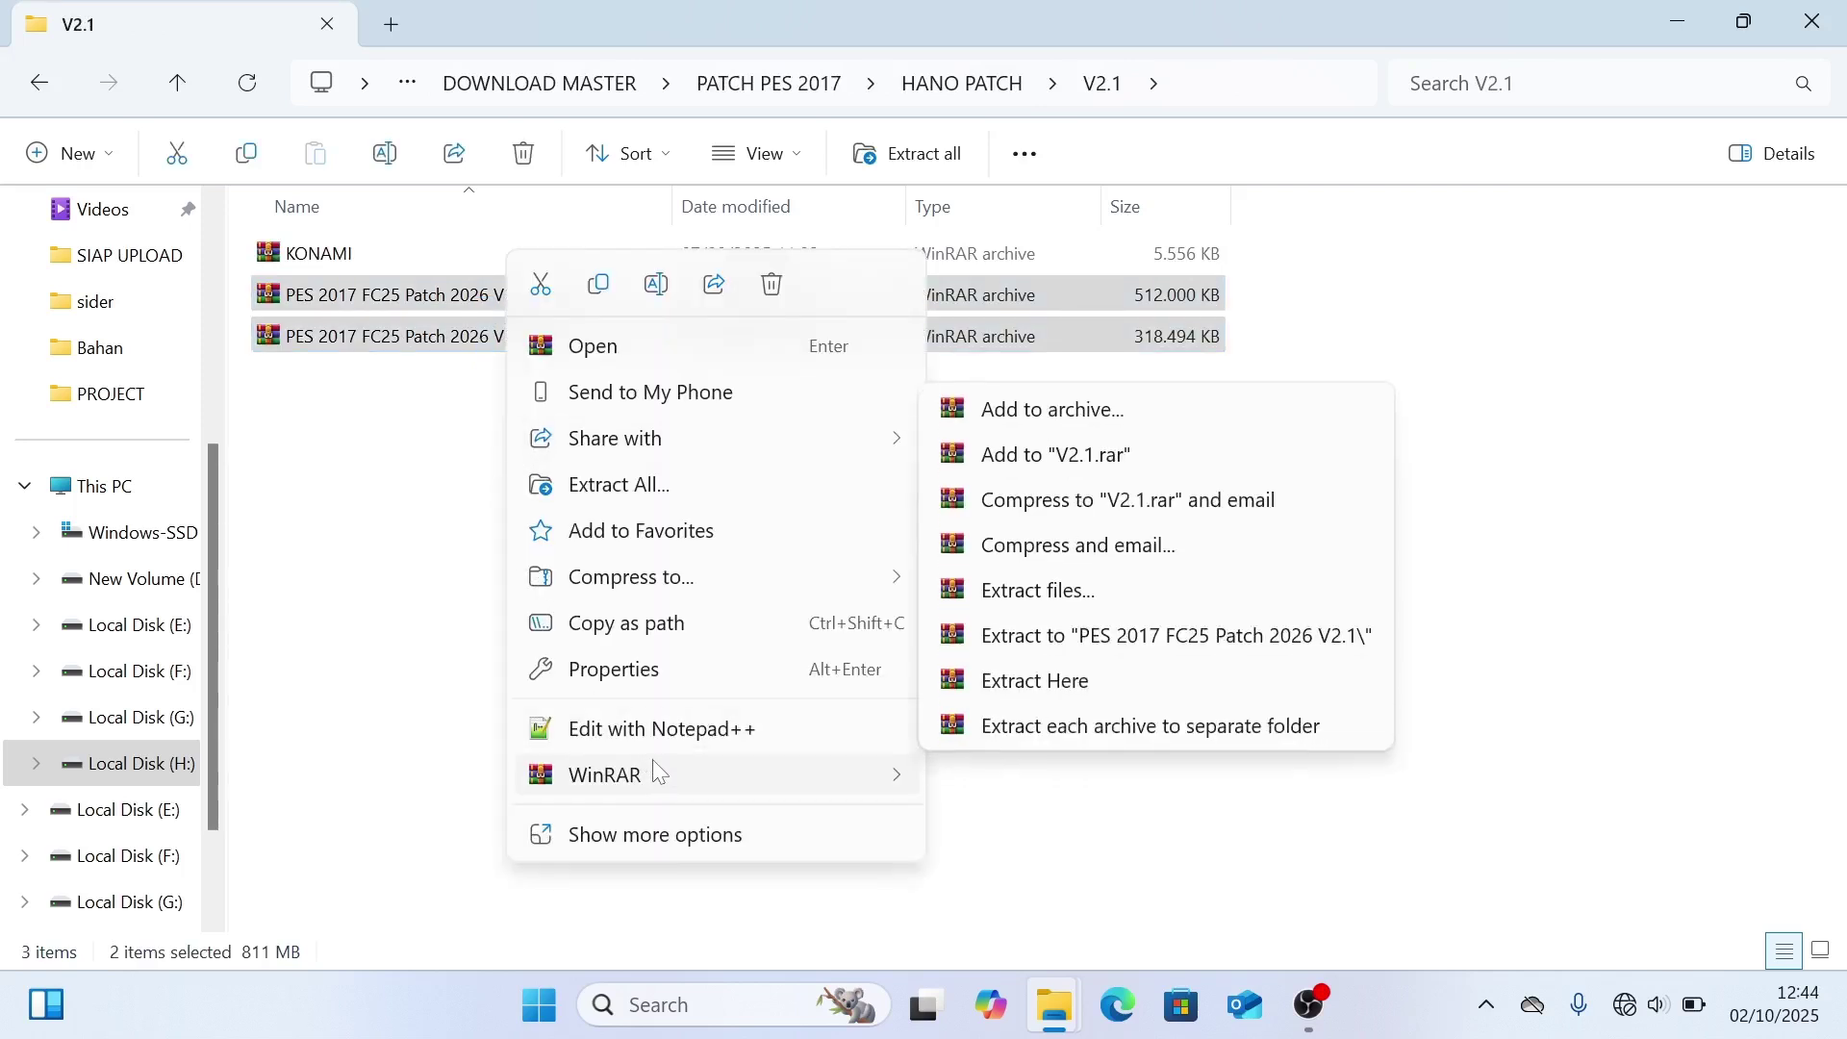
pyautogui.click(1169, 642)
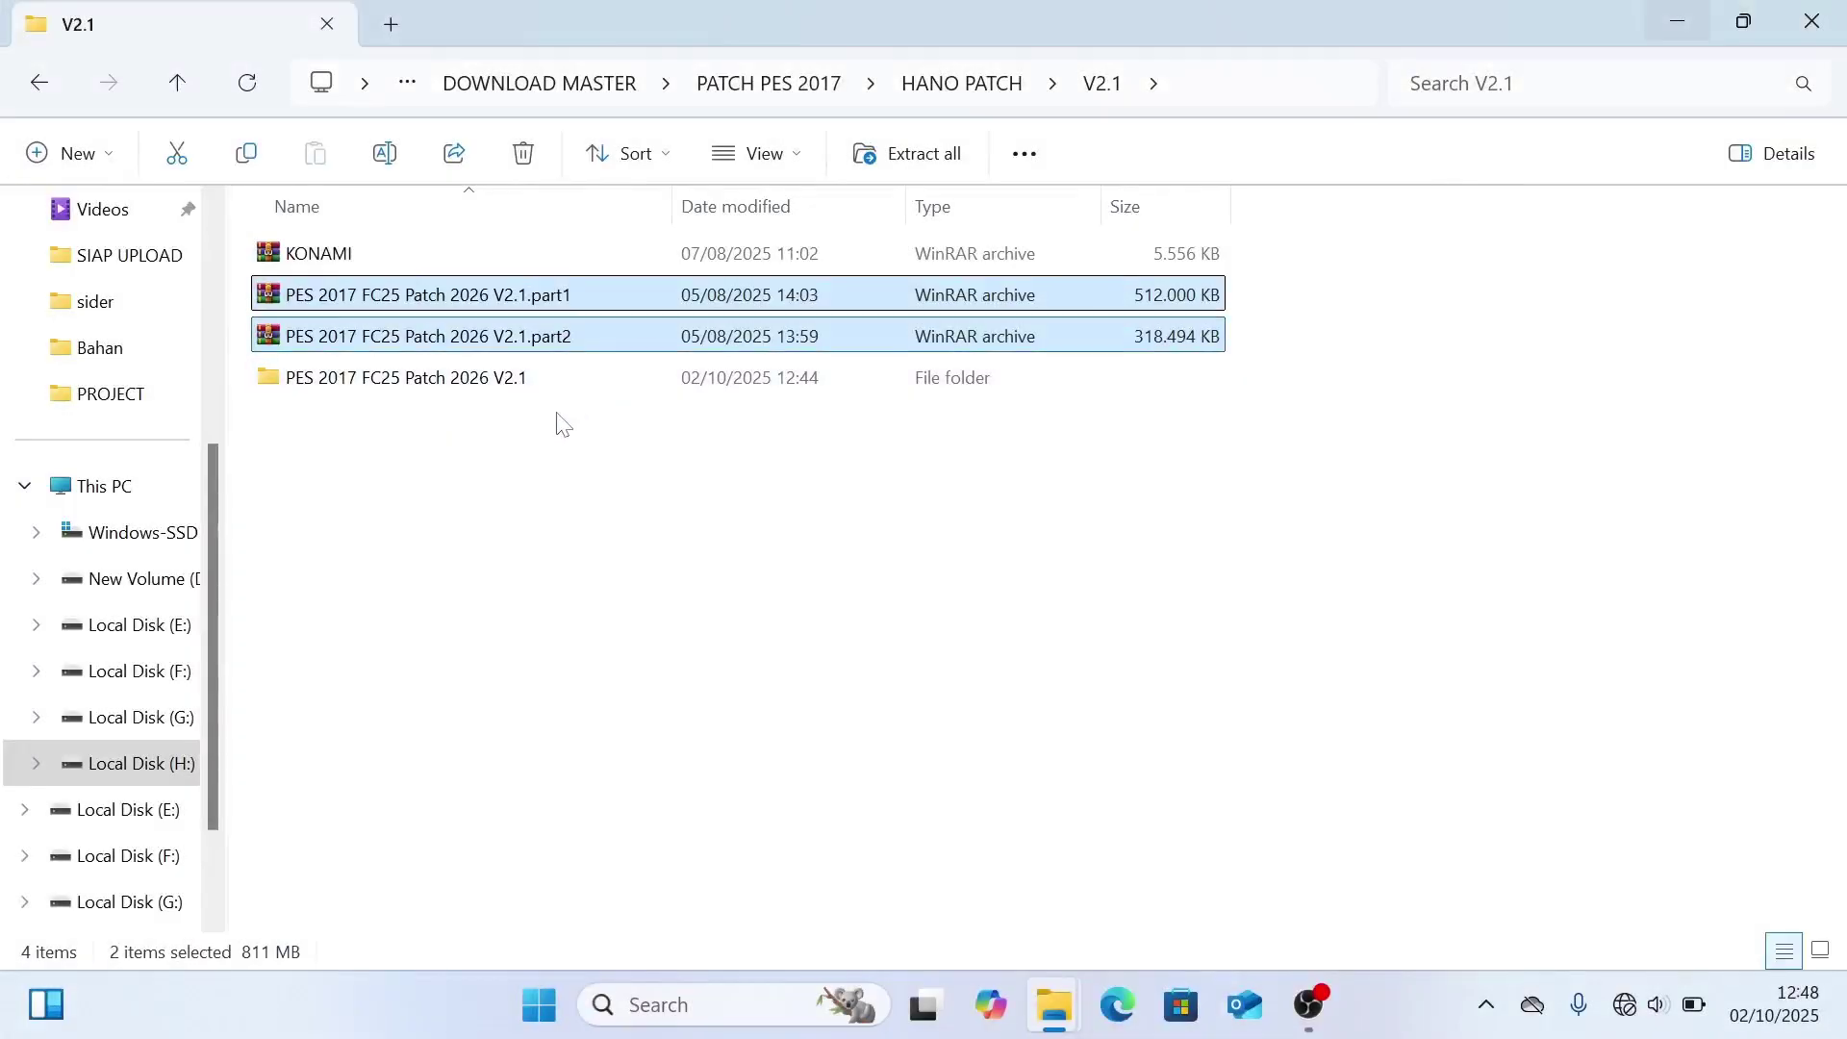
# Open the extracted PES 2017 FC25 Patch 2026 V2.1 folder and go down through its nested folder into FC25 V2.1
pyautogui.click(563, 423)
pyautogui.click(520, 398)
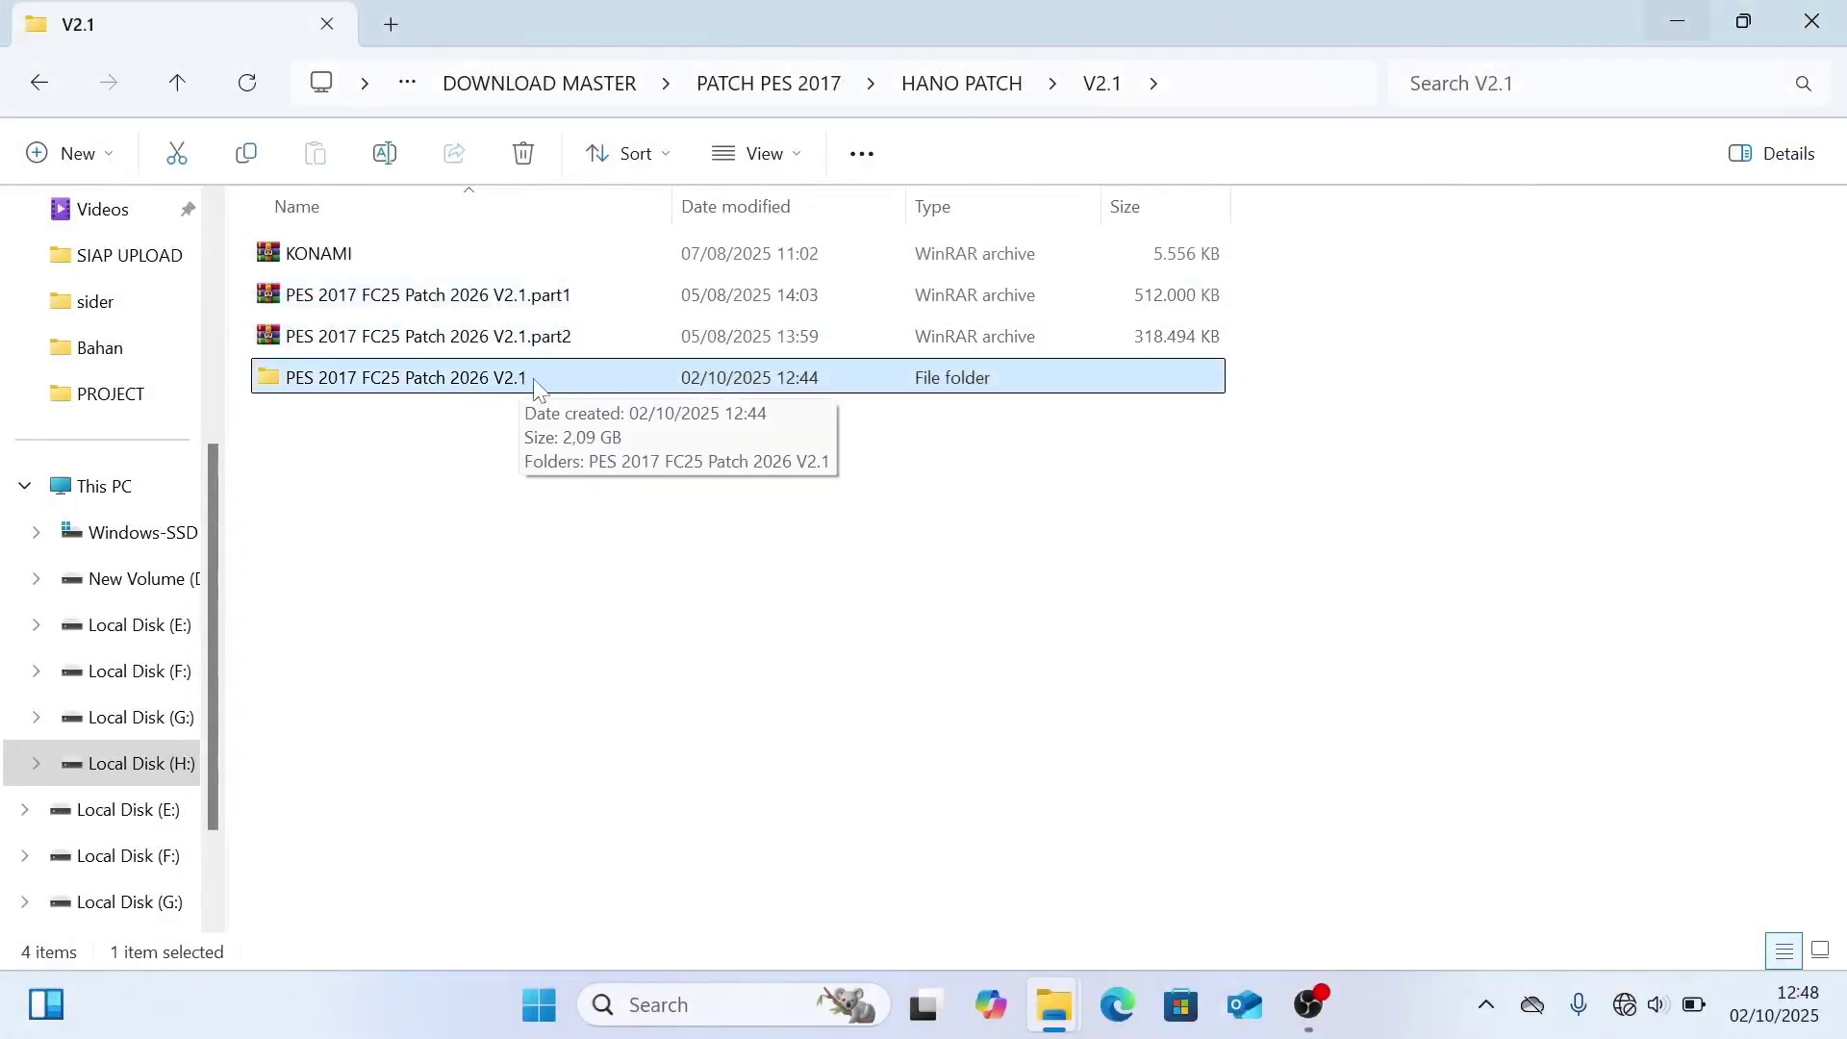
pyautogui.doubleClick(537, 388)
pyautogui.doubleClick(449, 252)
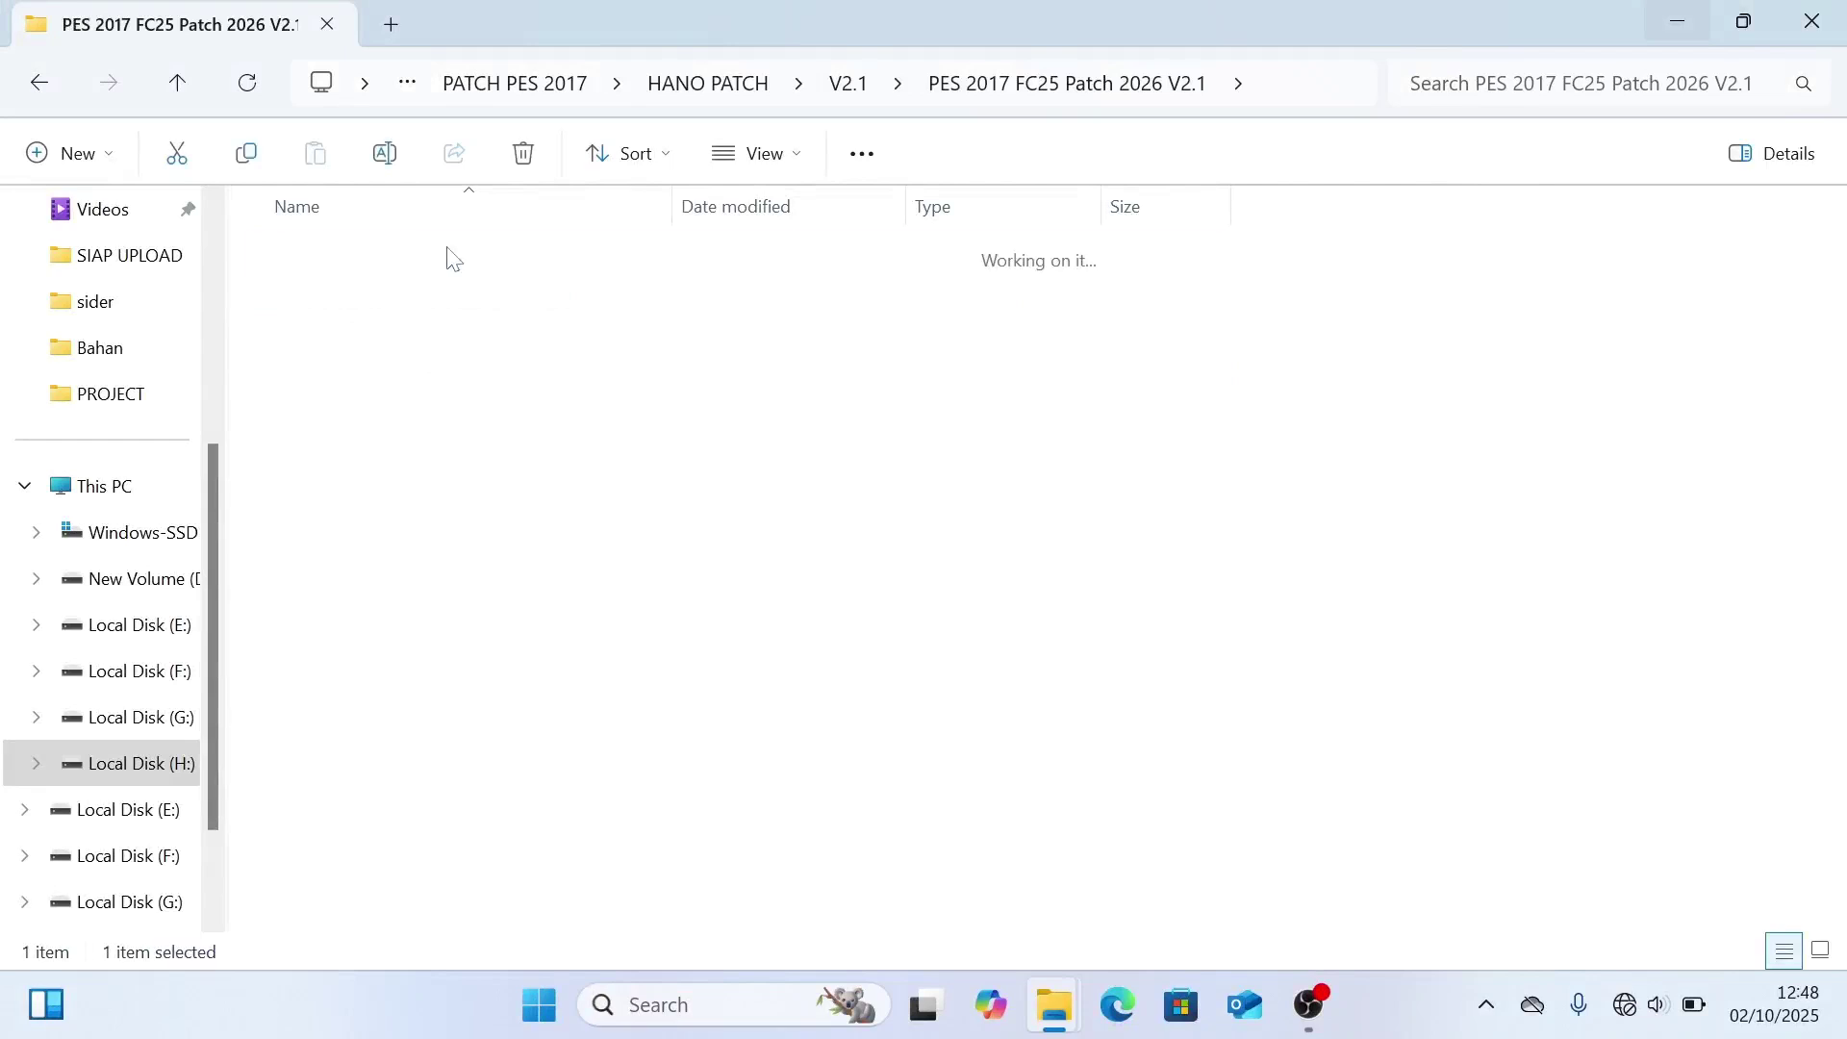
pyautogui.click(349, 265)
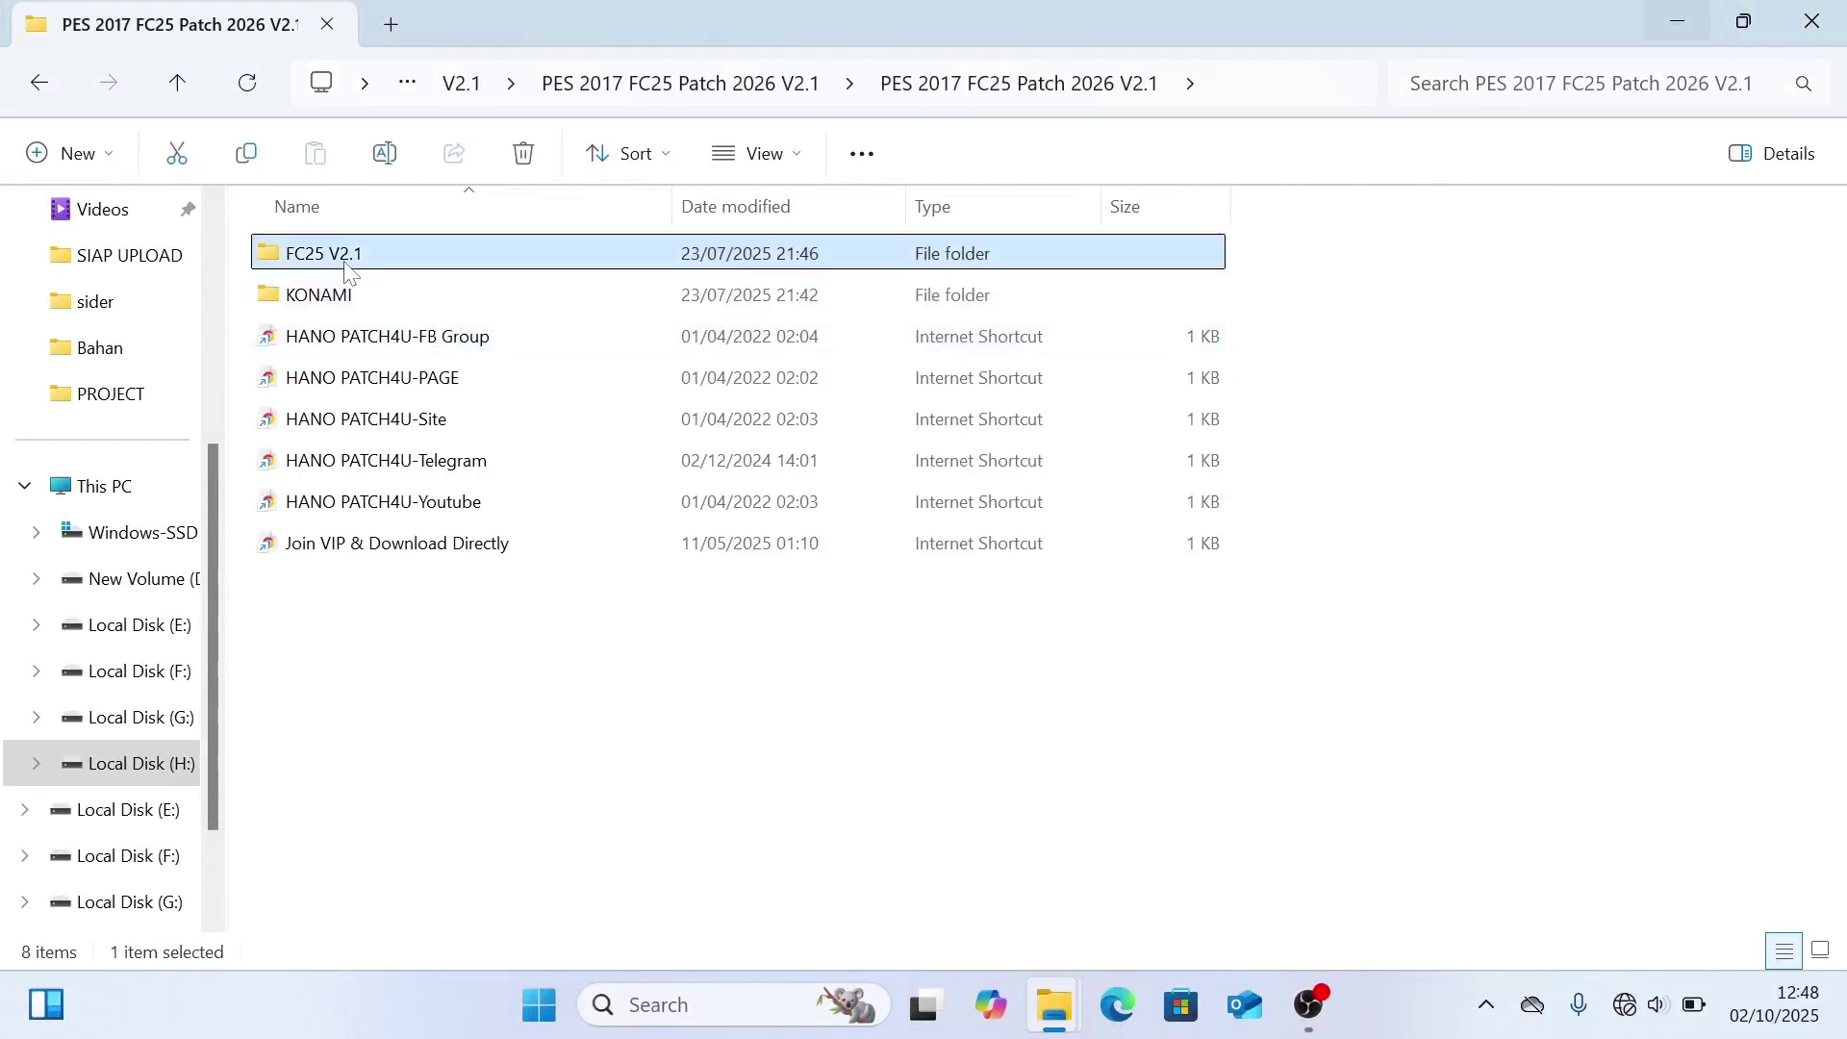
pyautogui.doubleClick(402, 260)
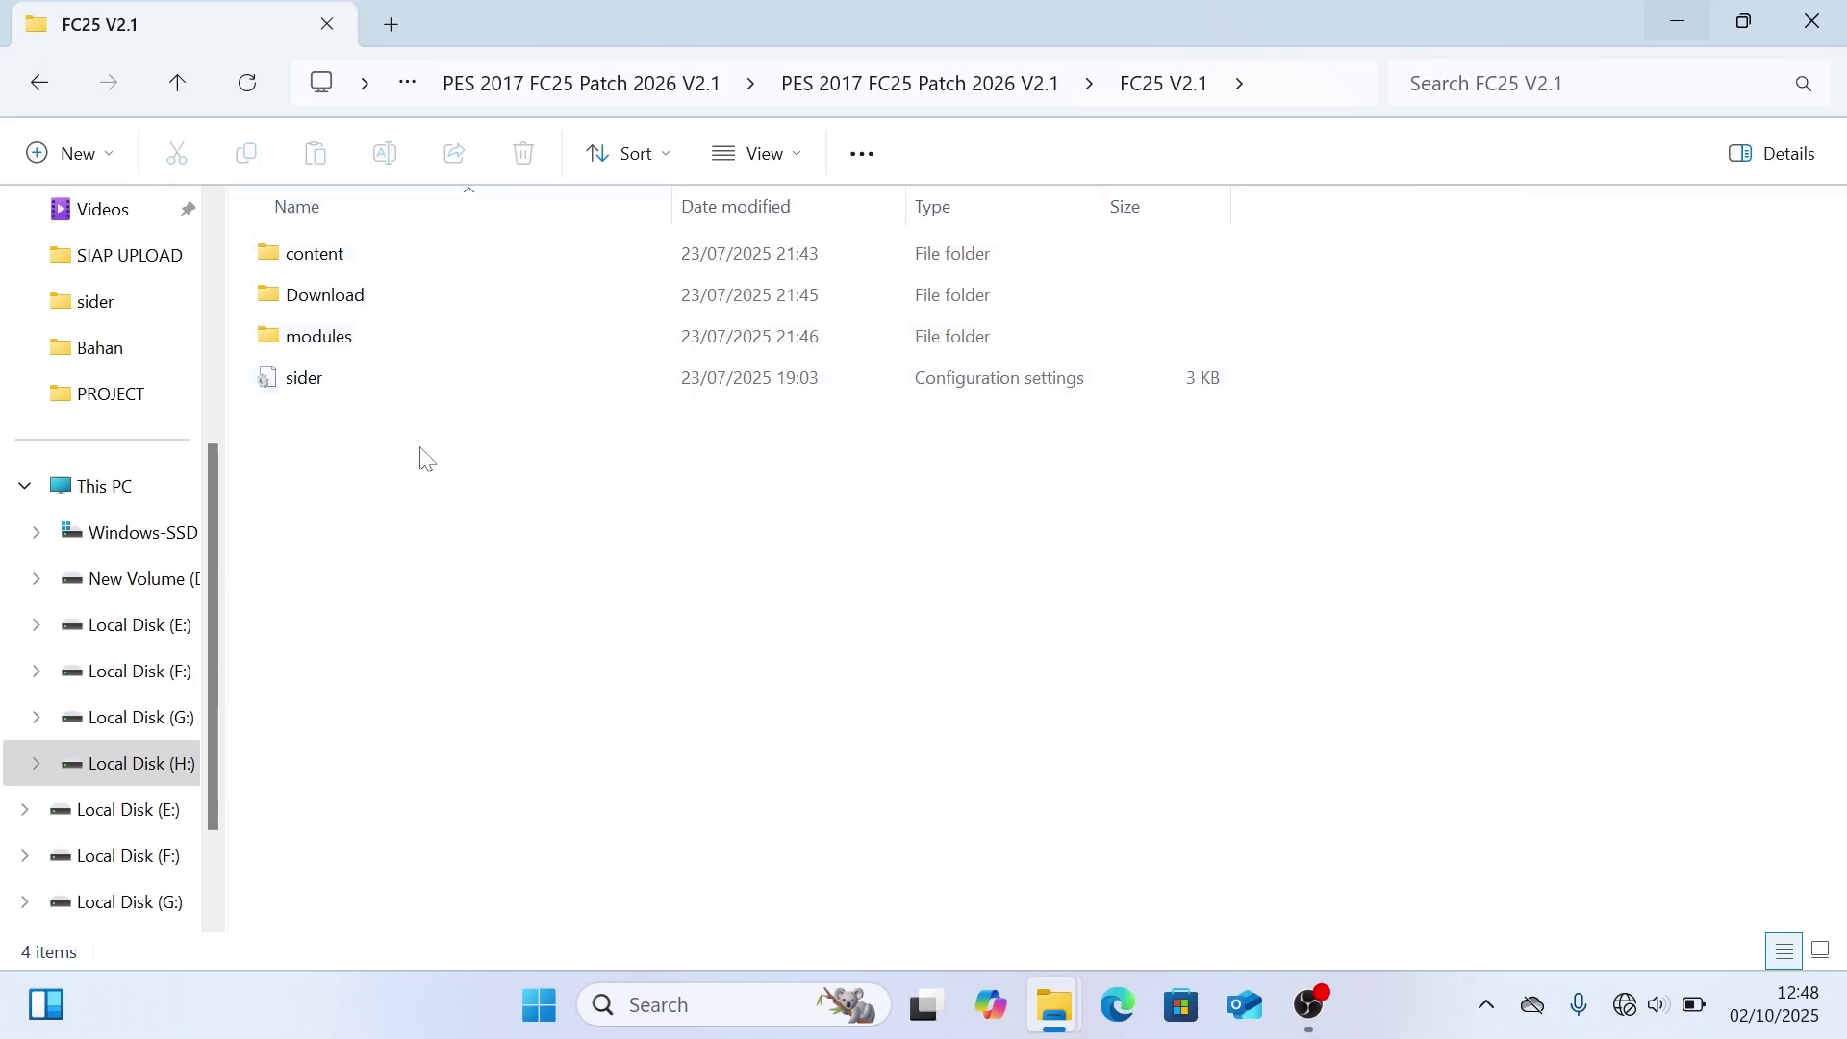
# Move the content, Download and modules folders and the sider file from FC25 V2.1 into the Pro Evolution Soccer 2017 game folder, replacing existing files
pyautogui.moveTo(420, 458); pyautogui.dragTo(386, 256)
pyautogui.rightClick(413, 285)
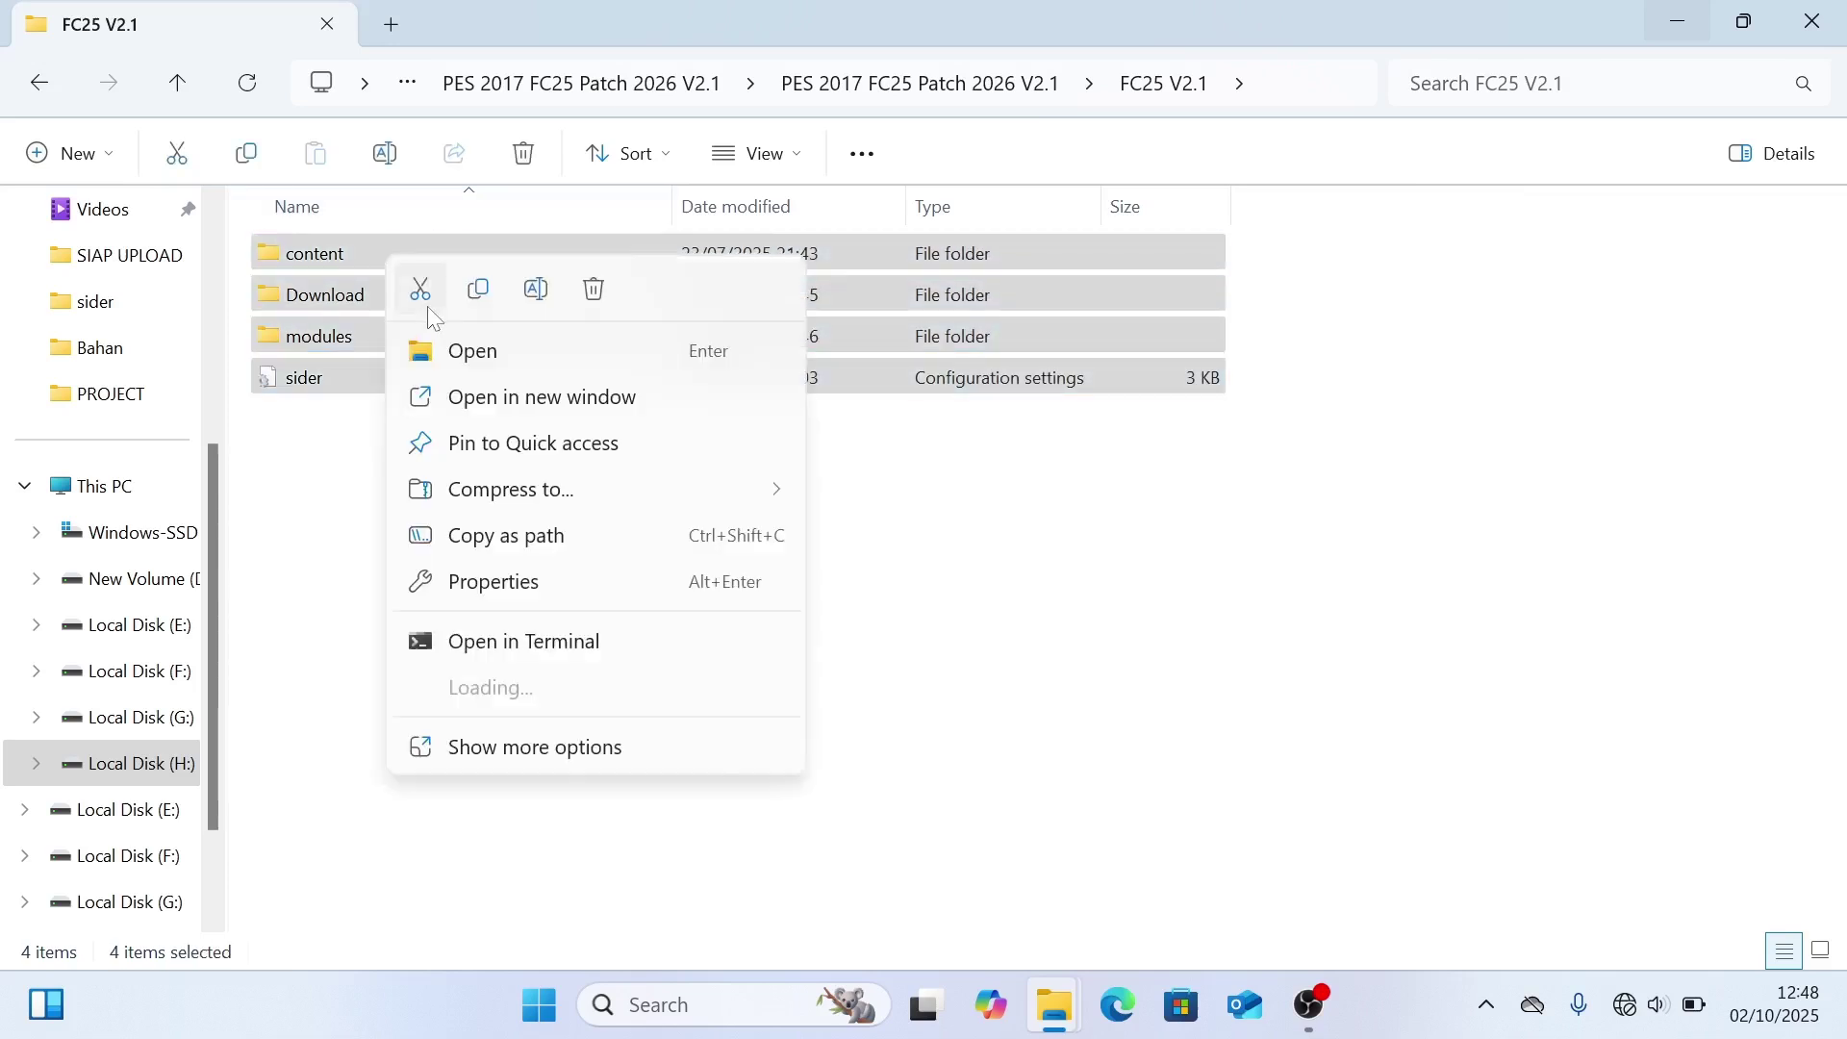
pyautogui.click(416, 289)
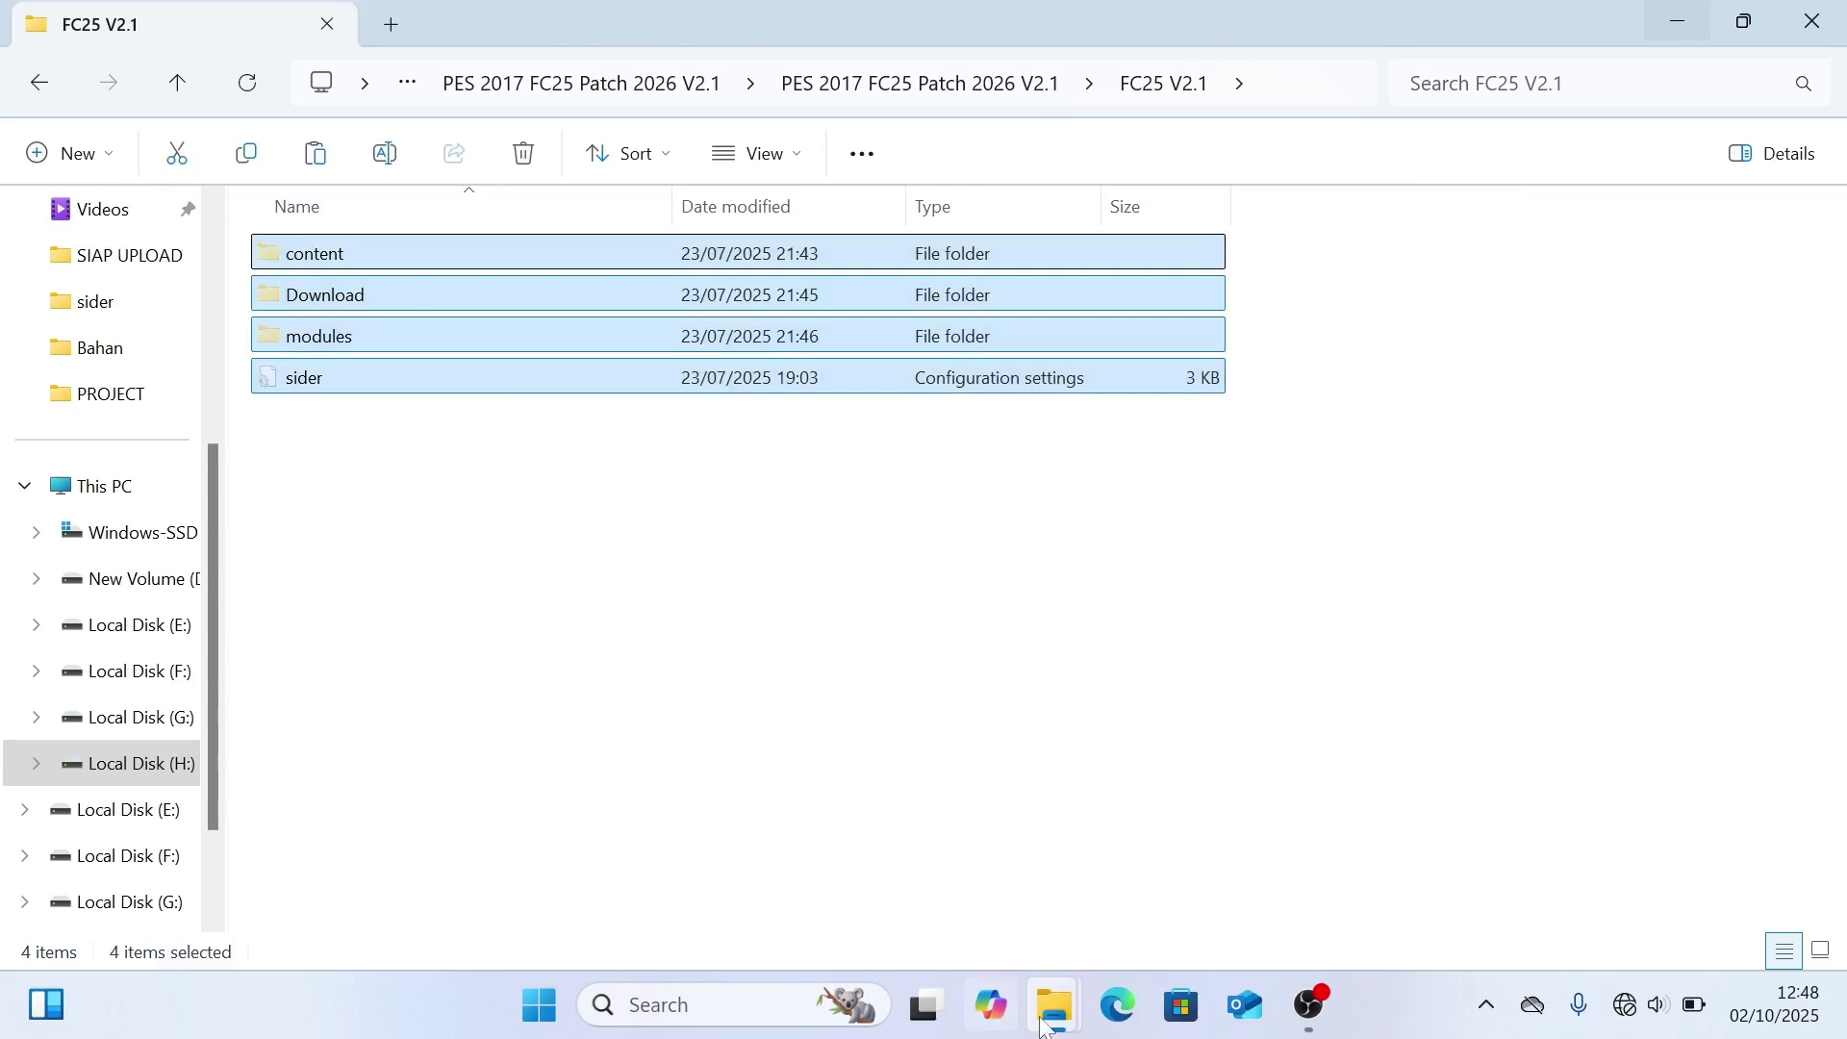
pyautogui.moveTo(1072, 987)
pyautogui.click(1164, 905)
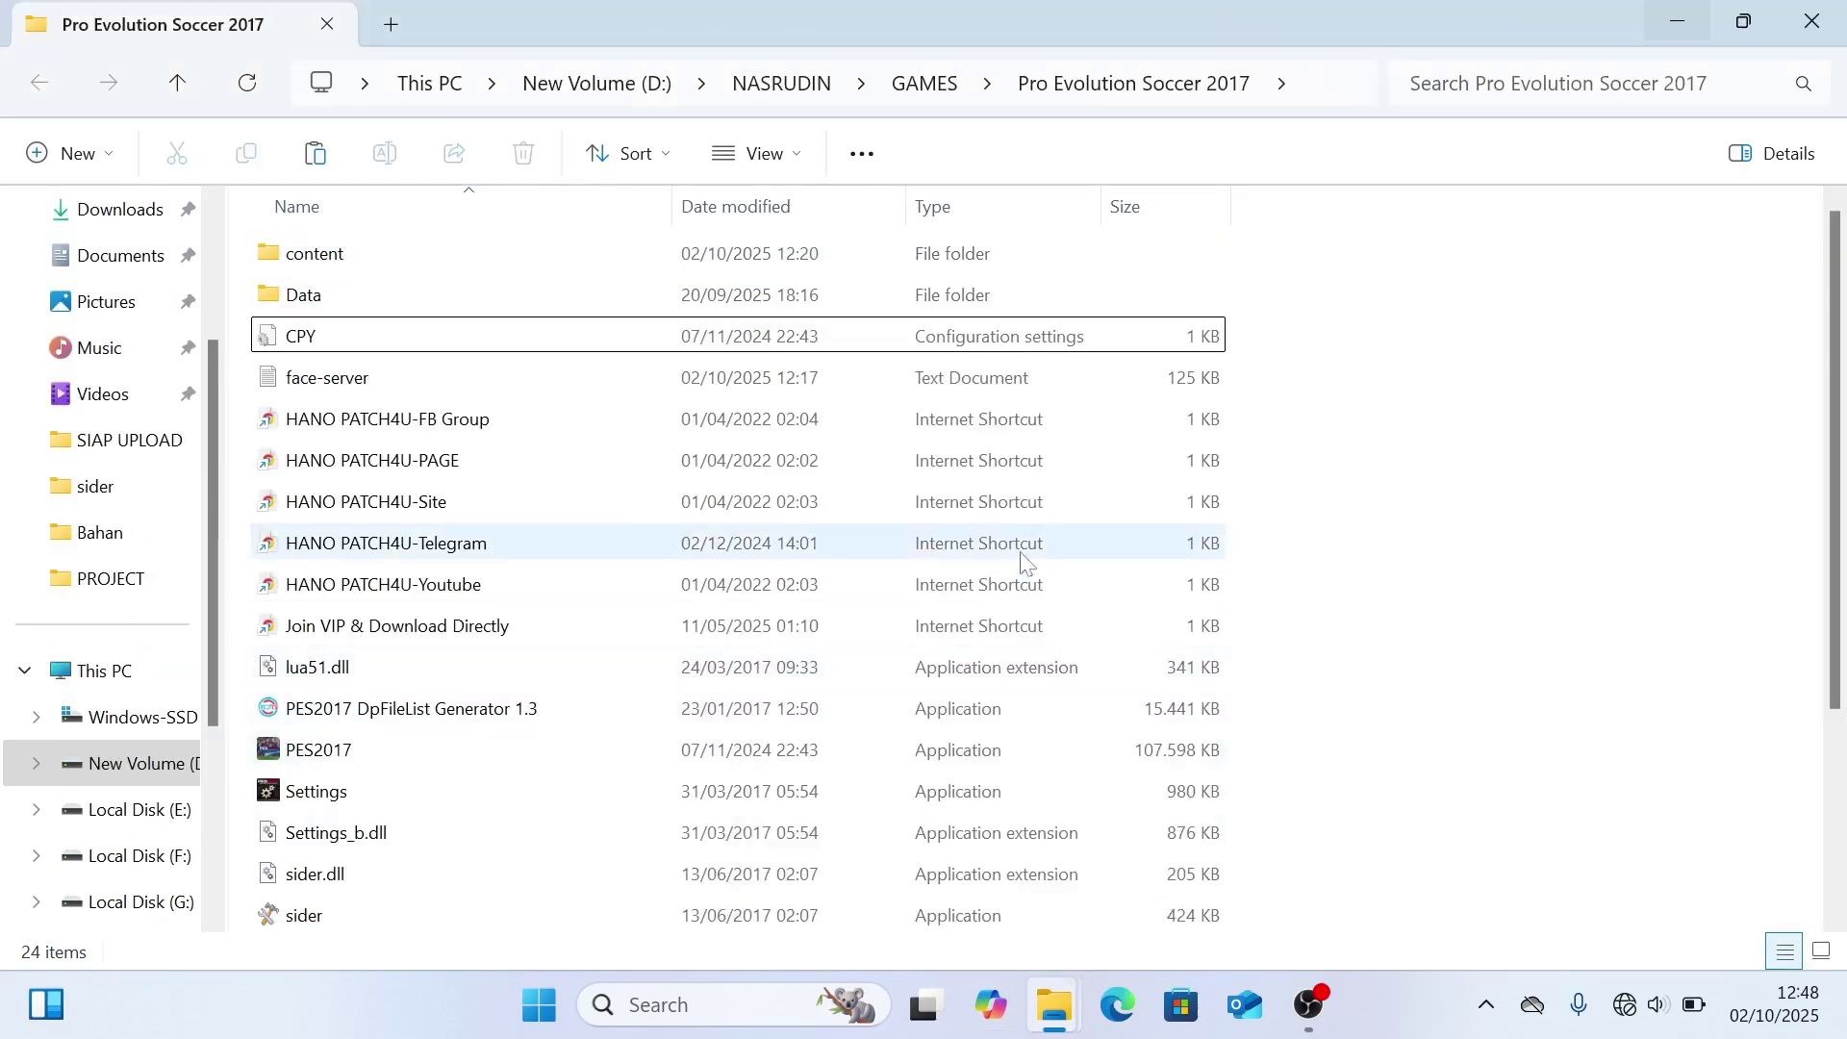
pyautogui.rightClick(1433, 508)
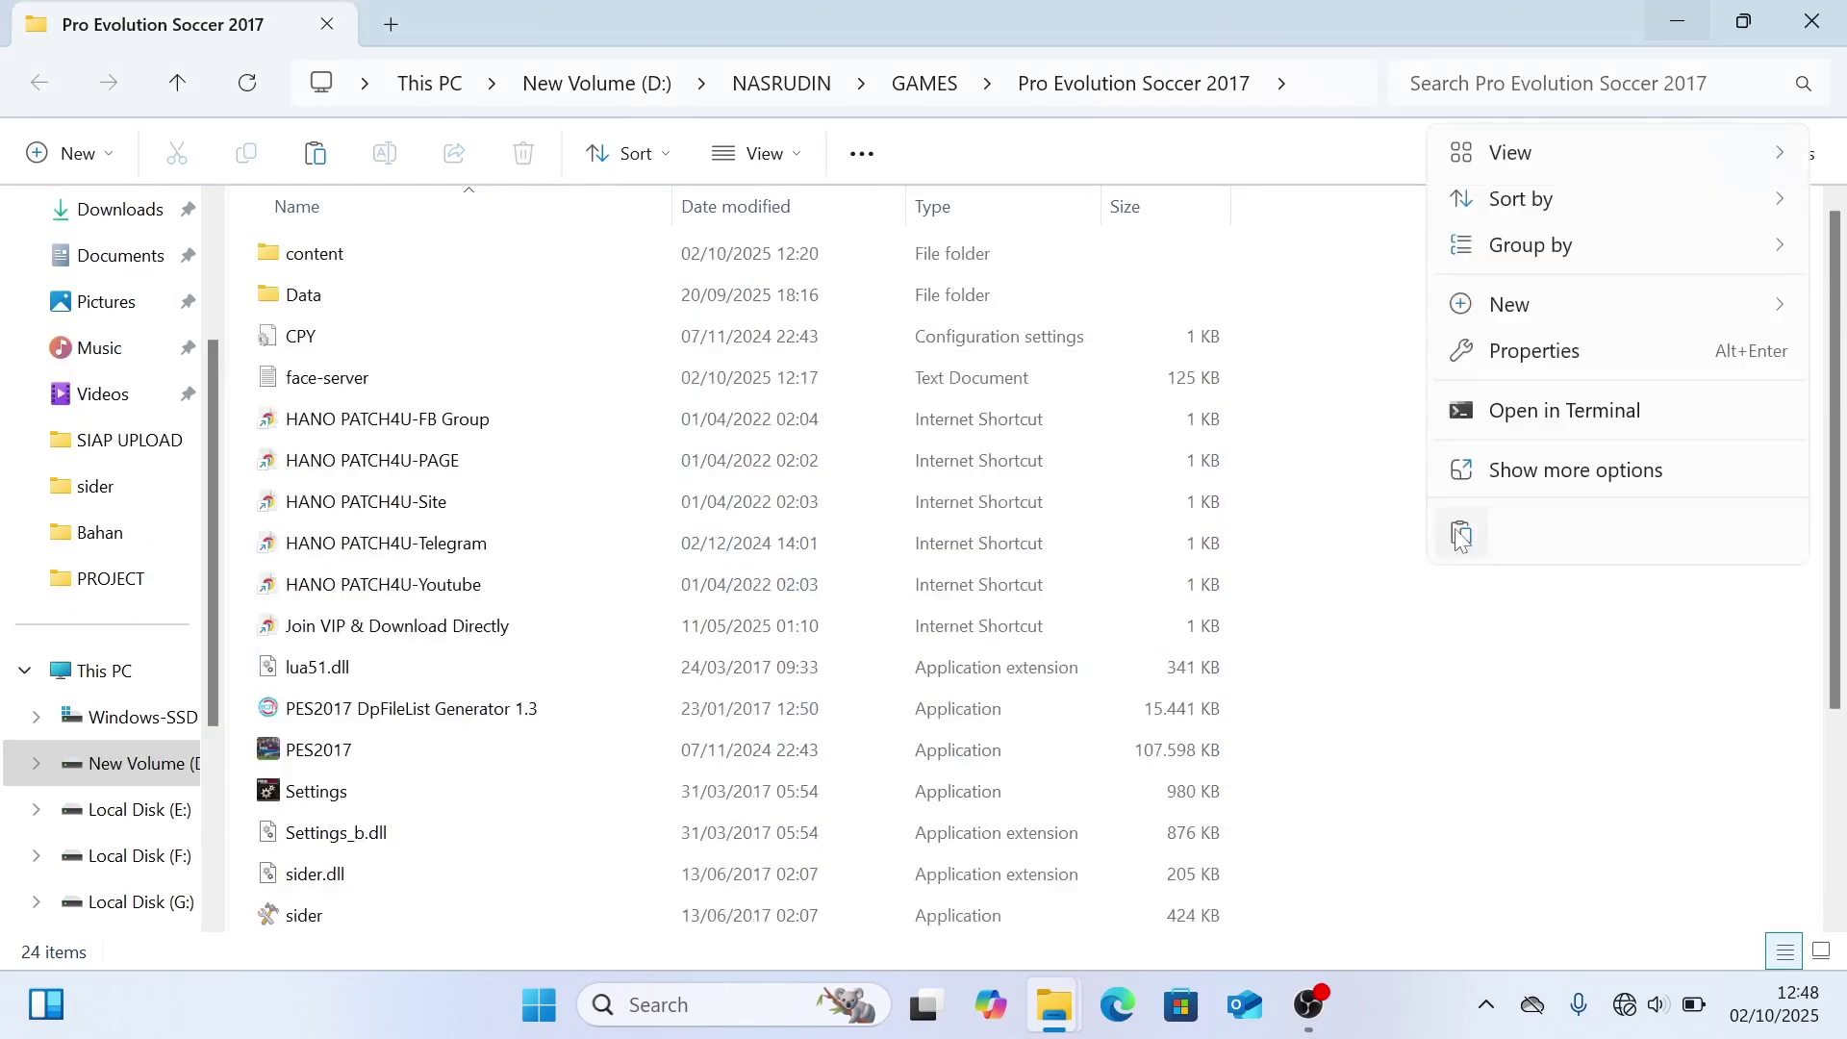
pyautogui.click(1463, 533)
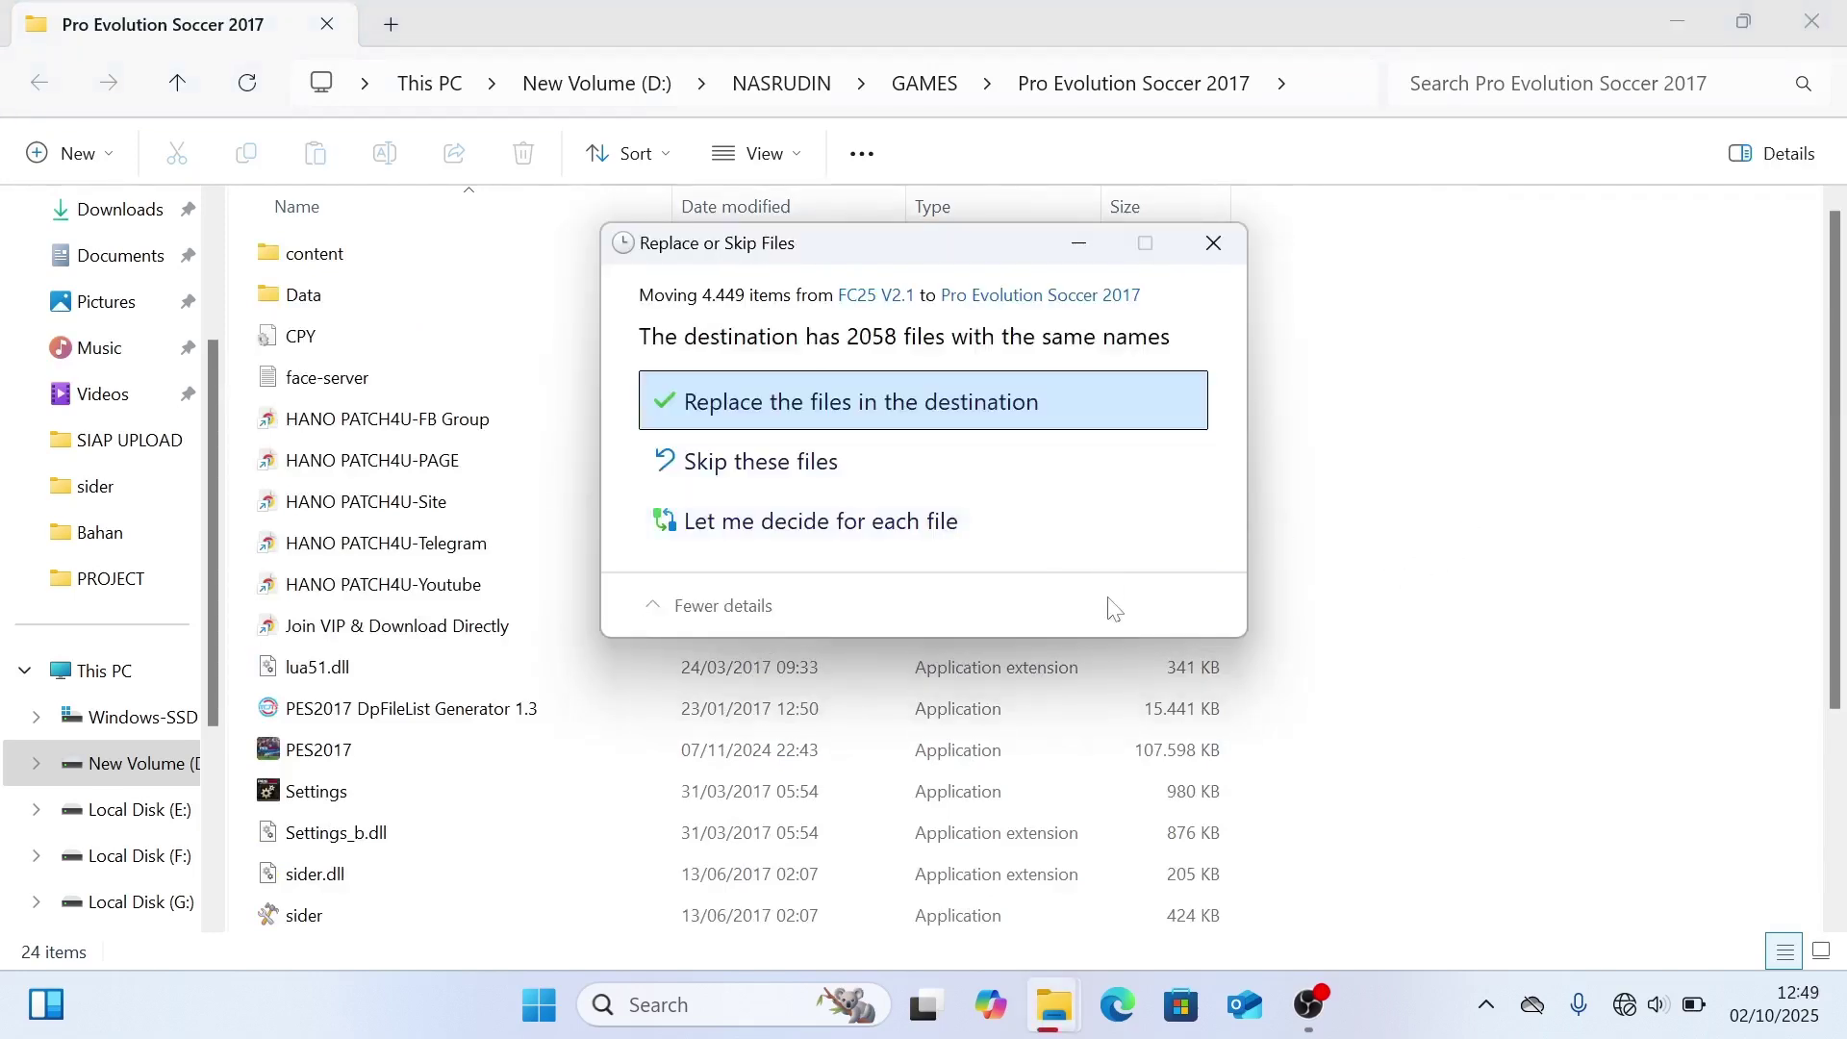
pyautogui.click(934, 420)
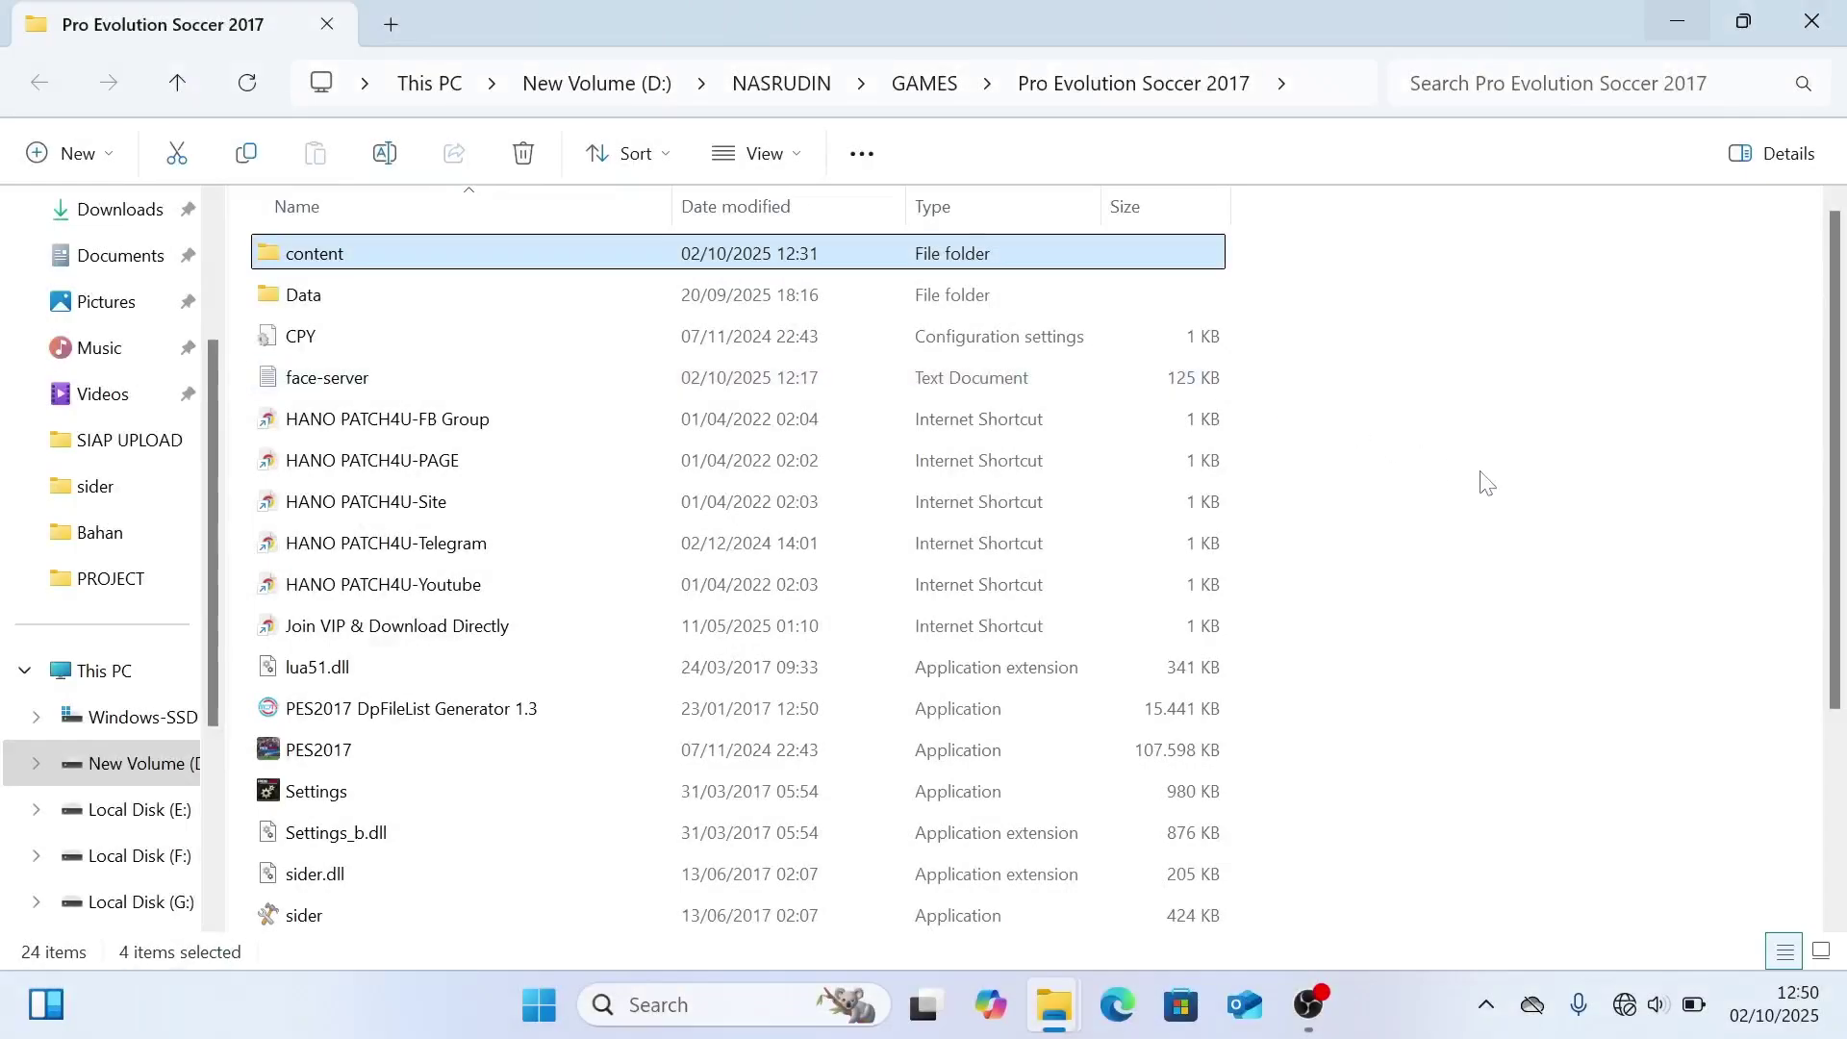
# Launch PES2017 DpFileList Generator 1.3 from the game folder and dismiss its startup error
pyautogui.scroll(-3, 1482, 471)
pyautogui.click(1249, 513)
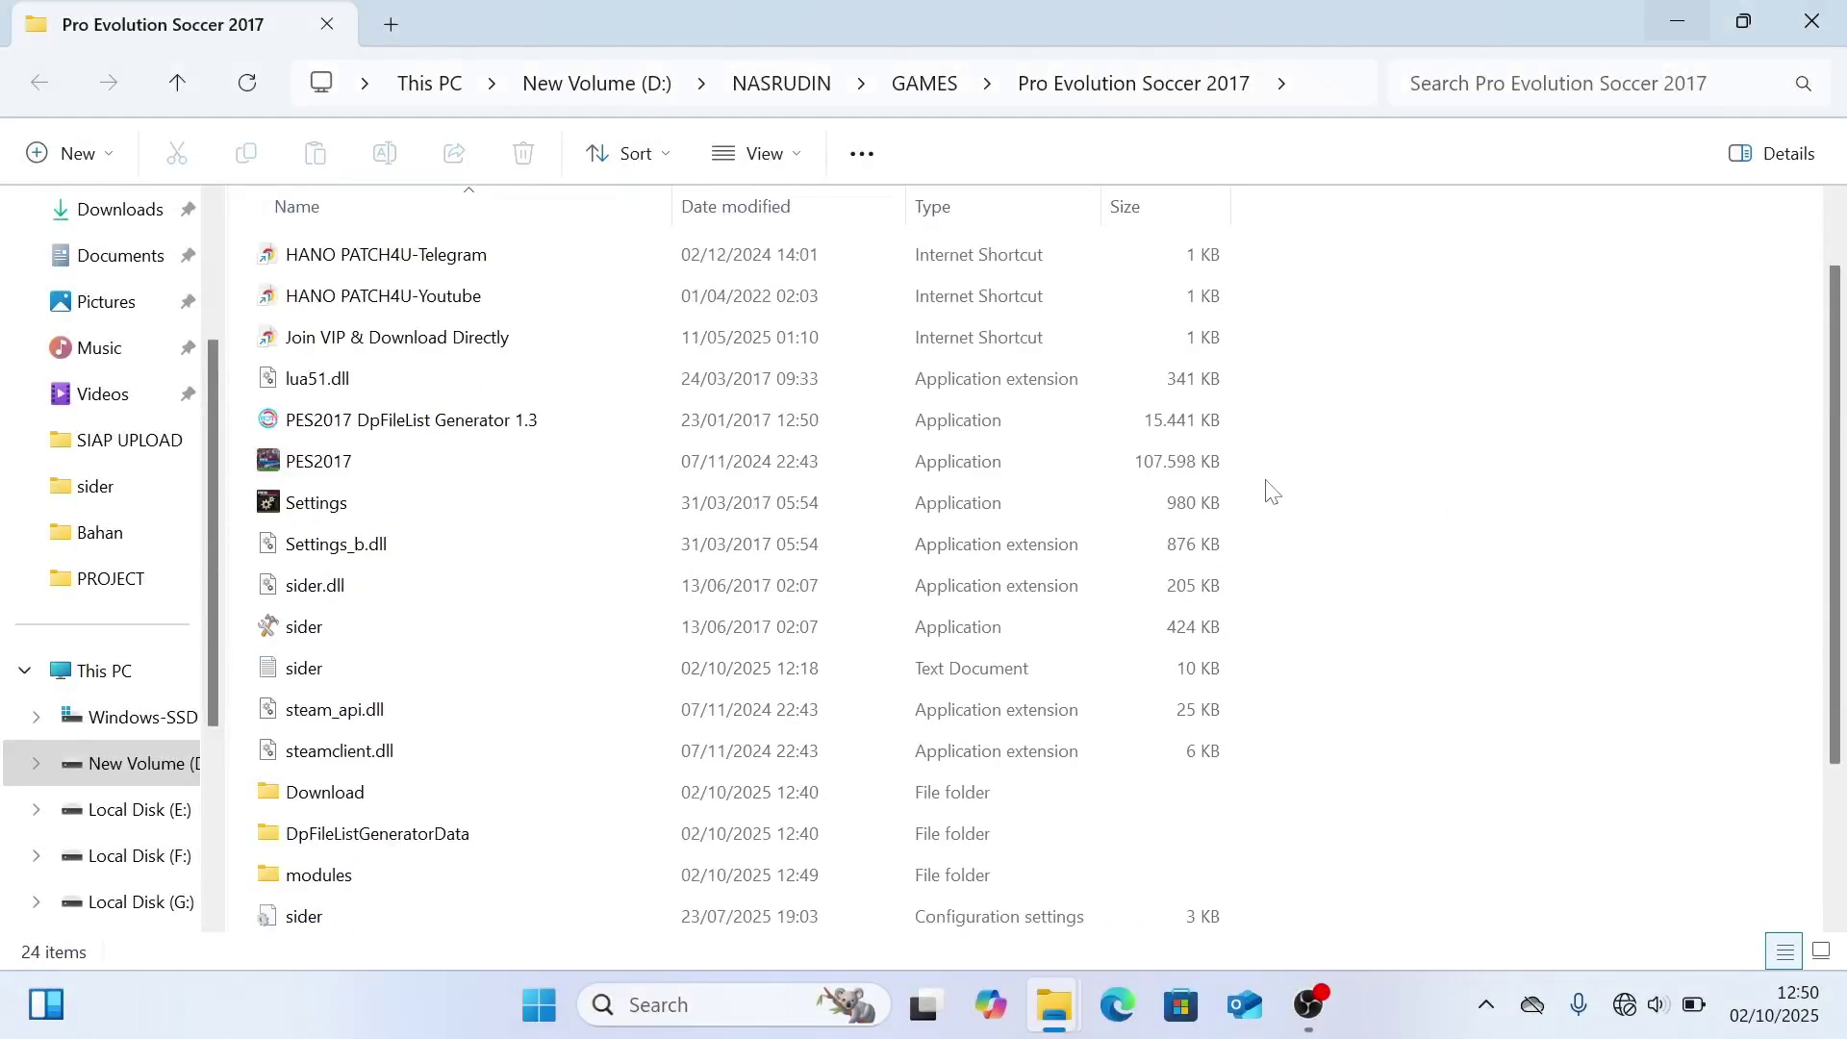
pyautogui.click(487, 433)
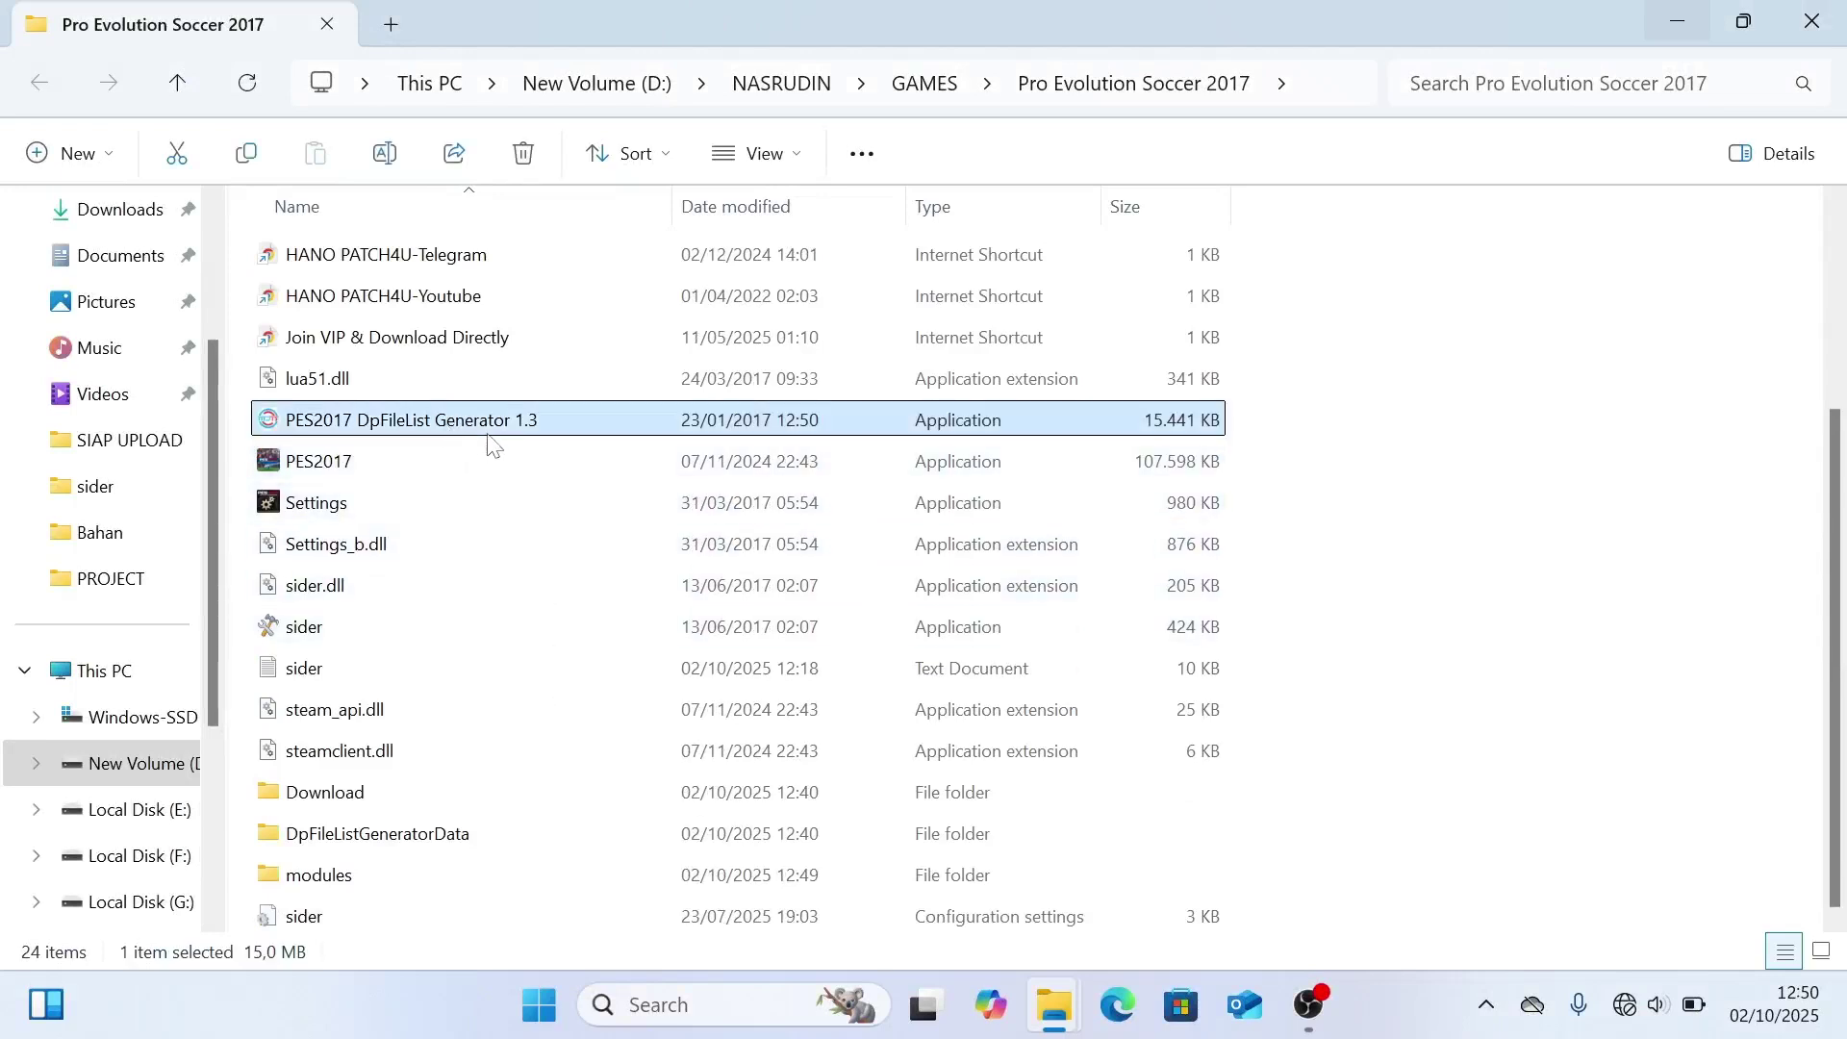
pyautogui.doubleClick(498, 428)
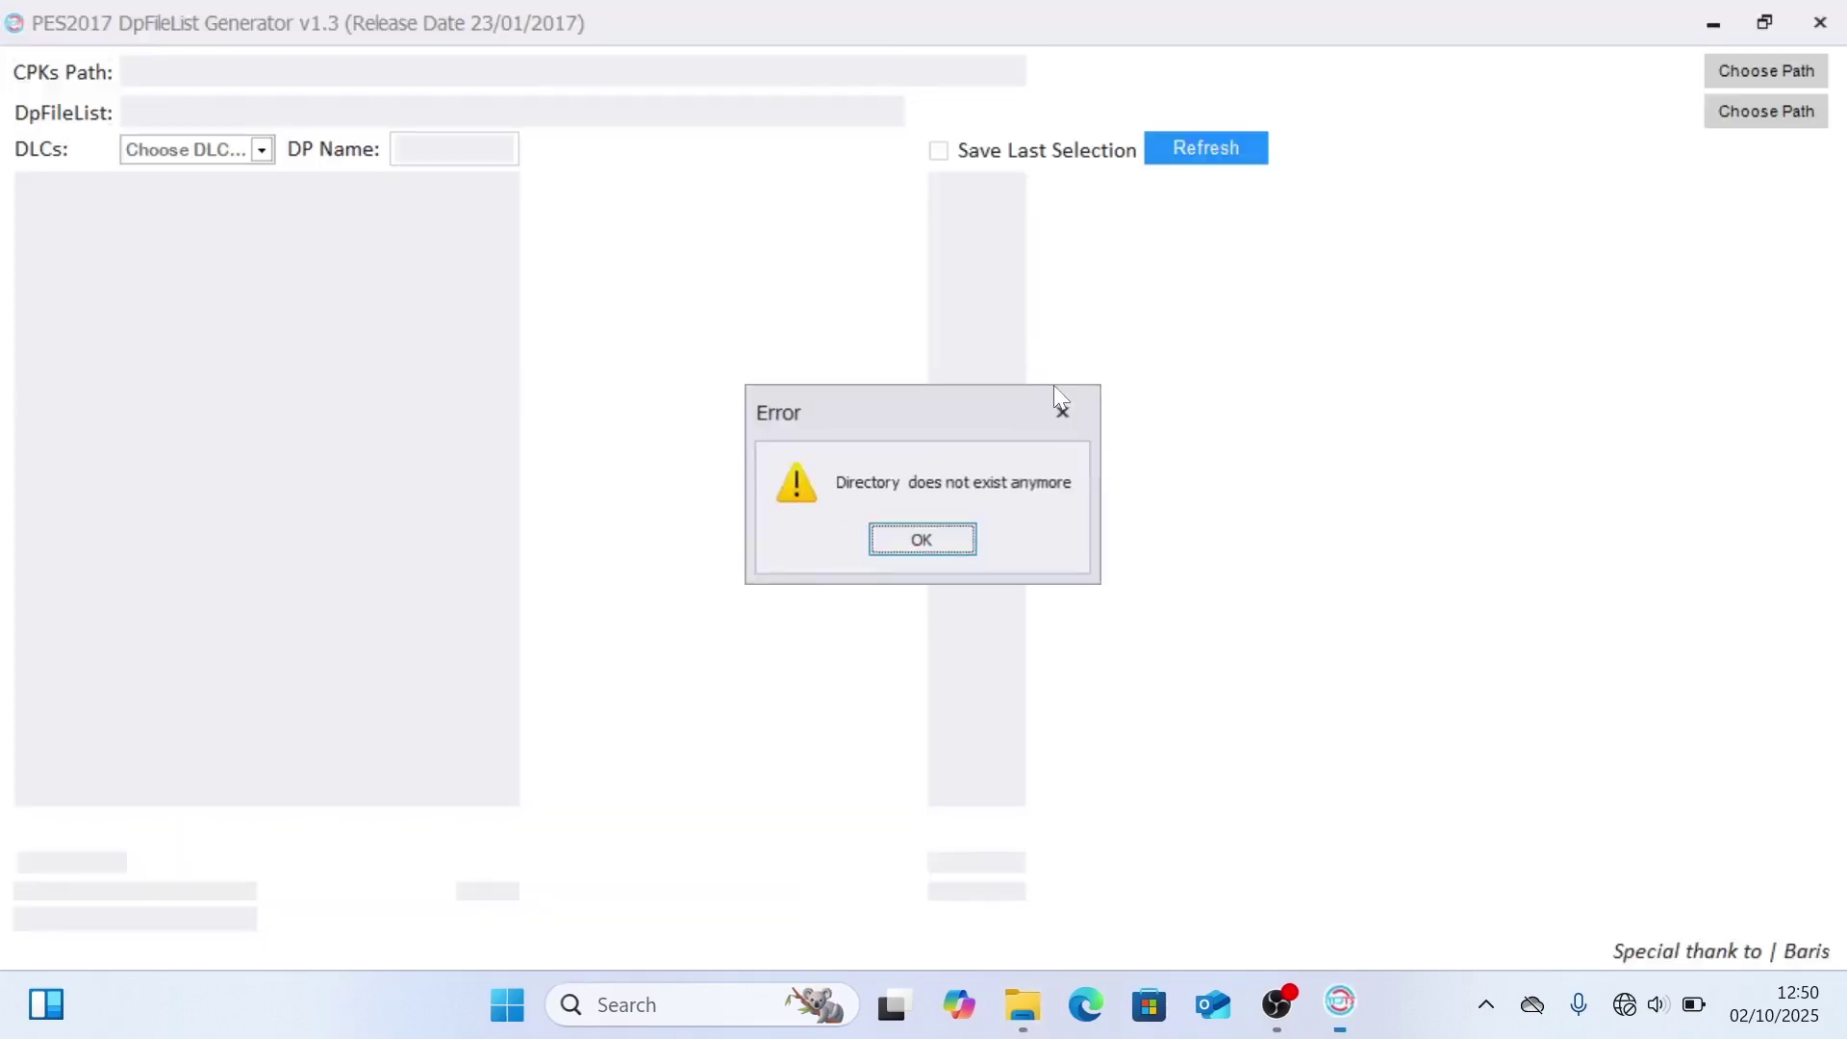
pyautogui.click(1063, 411)
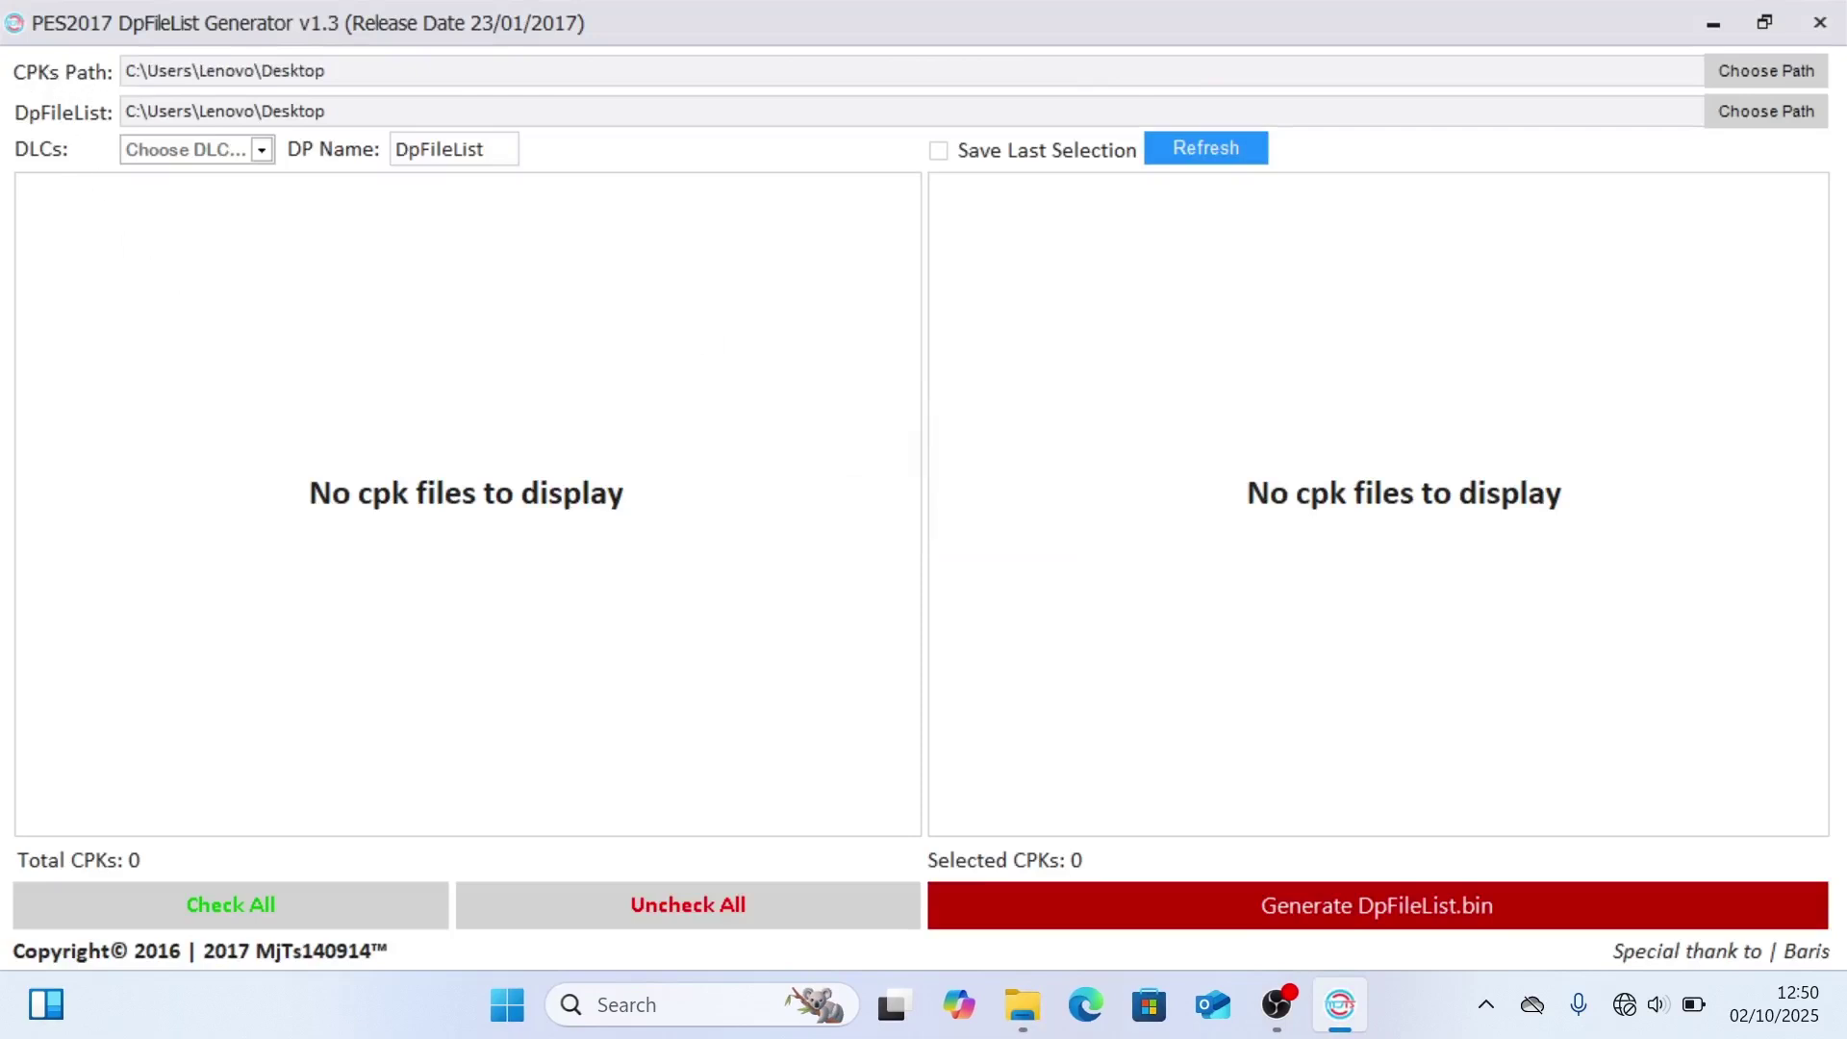
# Set the CPKs path to the Download folder inside GAMES\Pro Evolution Soccer 2017 on drive D:
pyautogui.click(1767, 73)
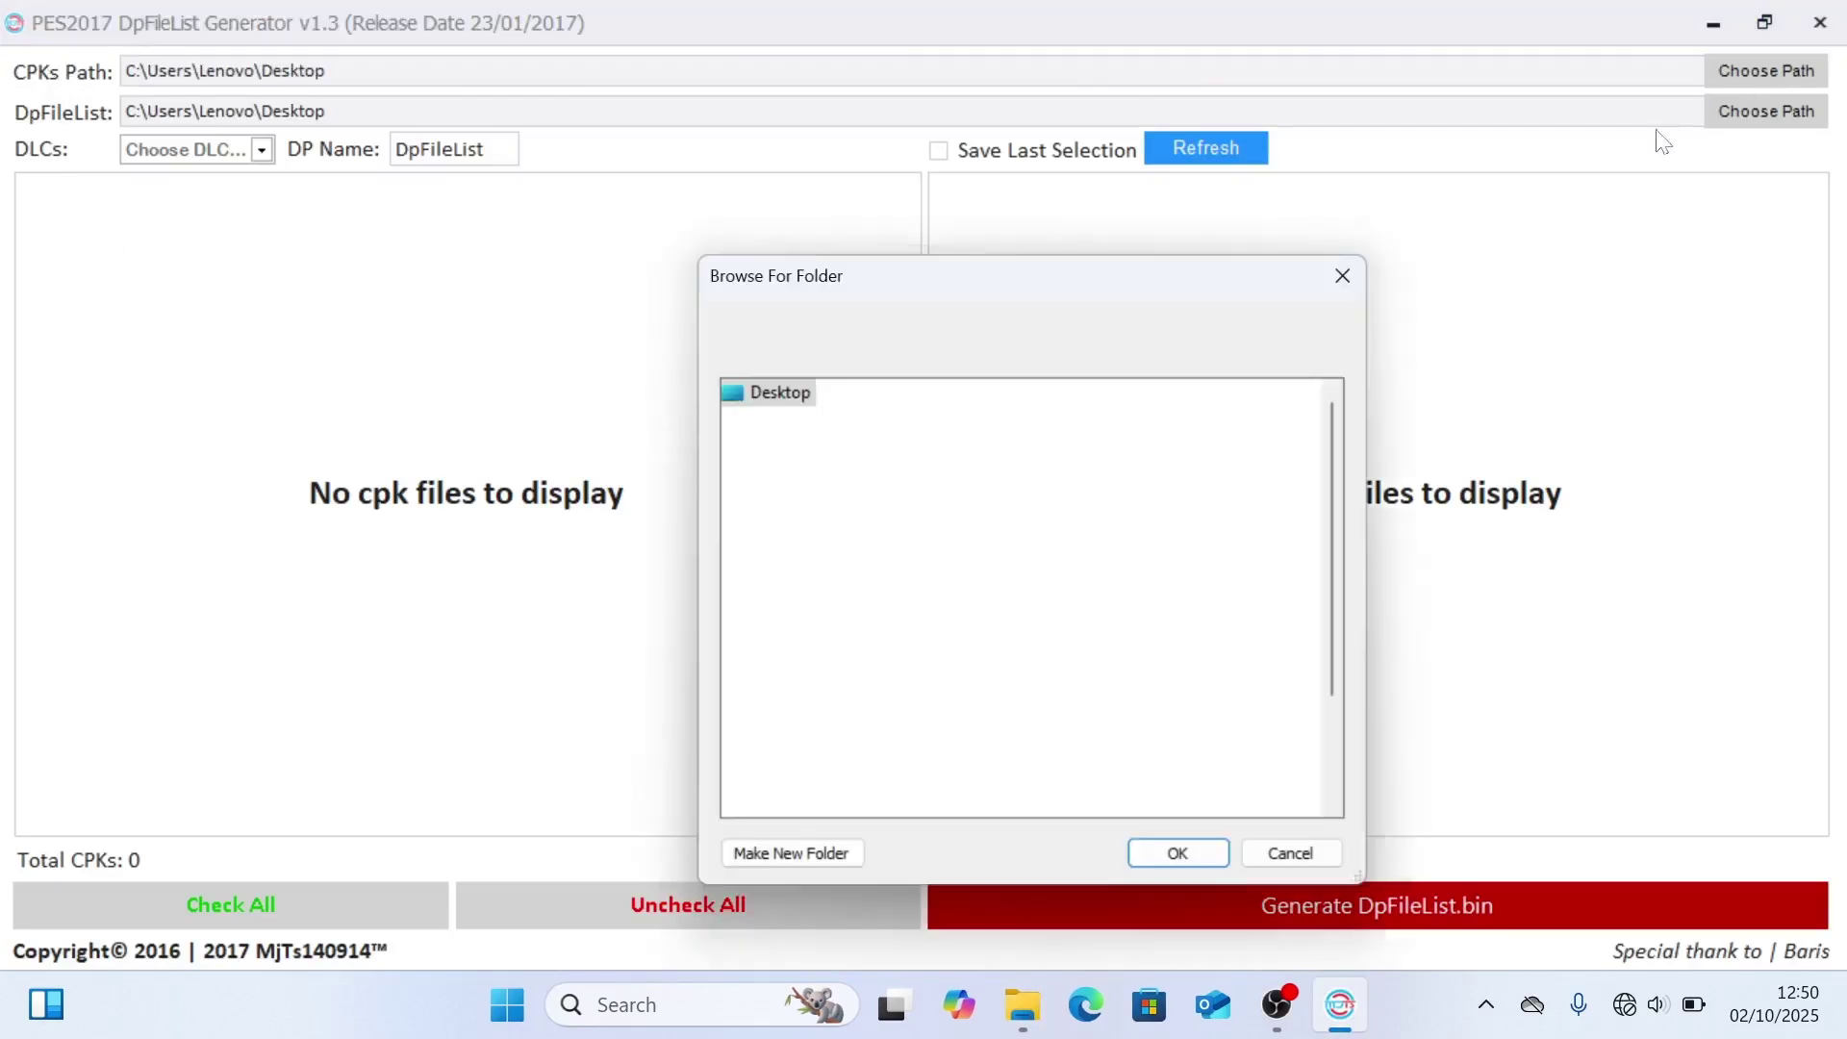
pyautogui.scroll(-2, 808, 524)
pyautogui.click(727, 565)
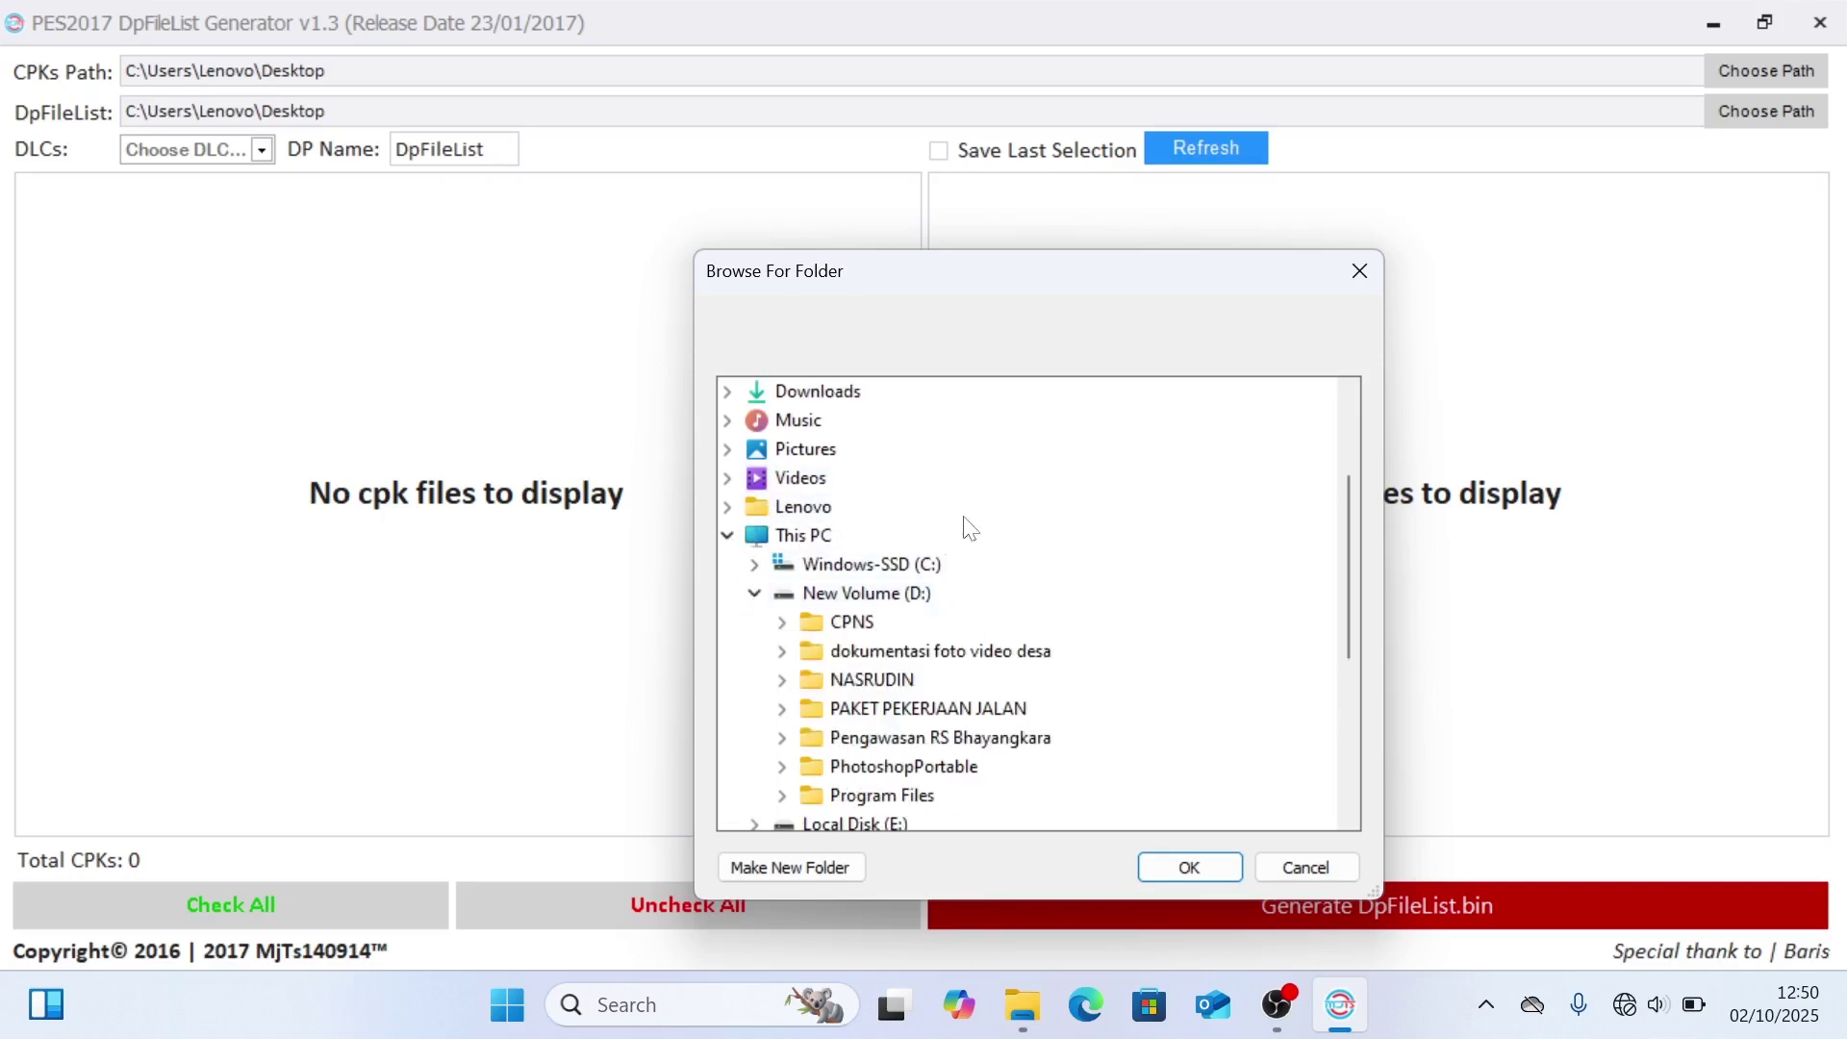
pyautogui.scroll(-2, 895, 529)
pyautogui.click(782, 507)
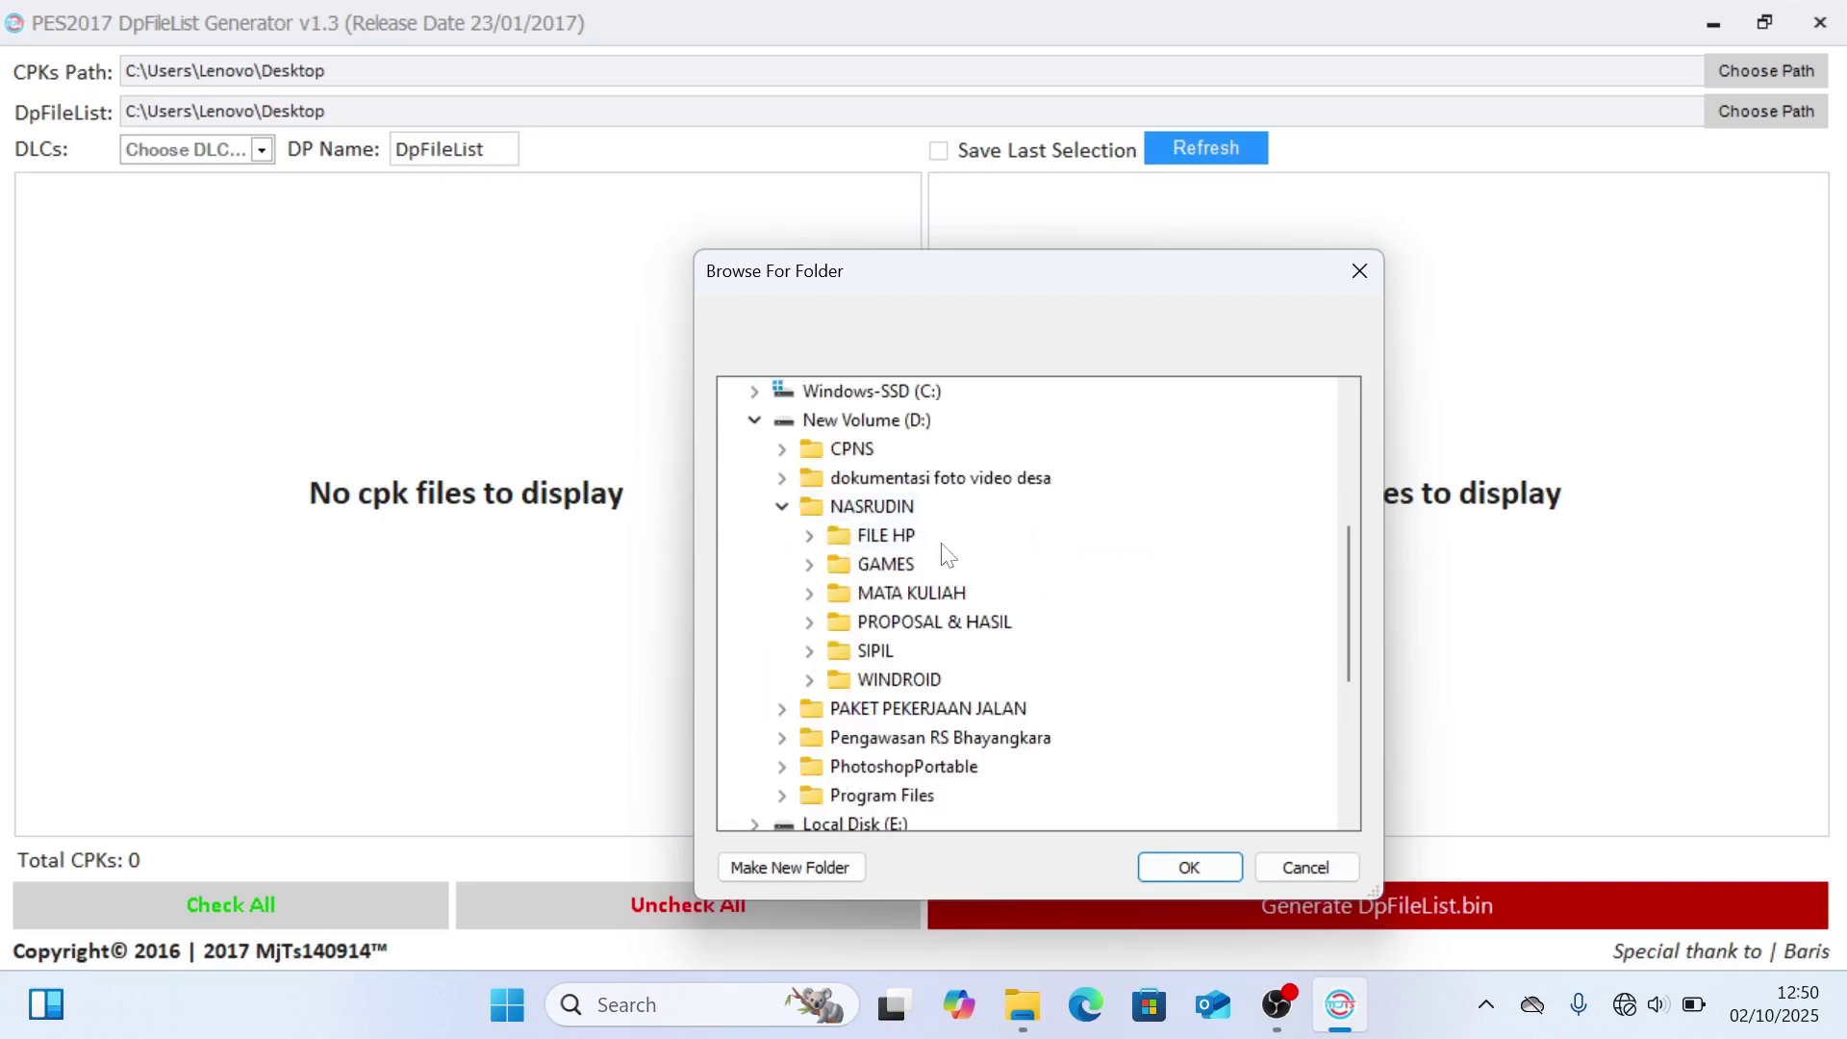
pyautogui.click(809, 565)
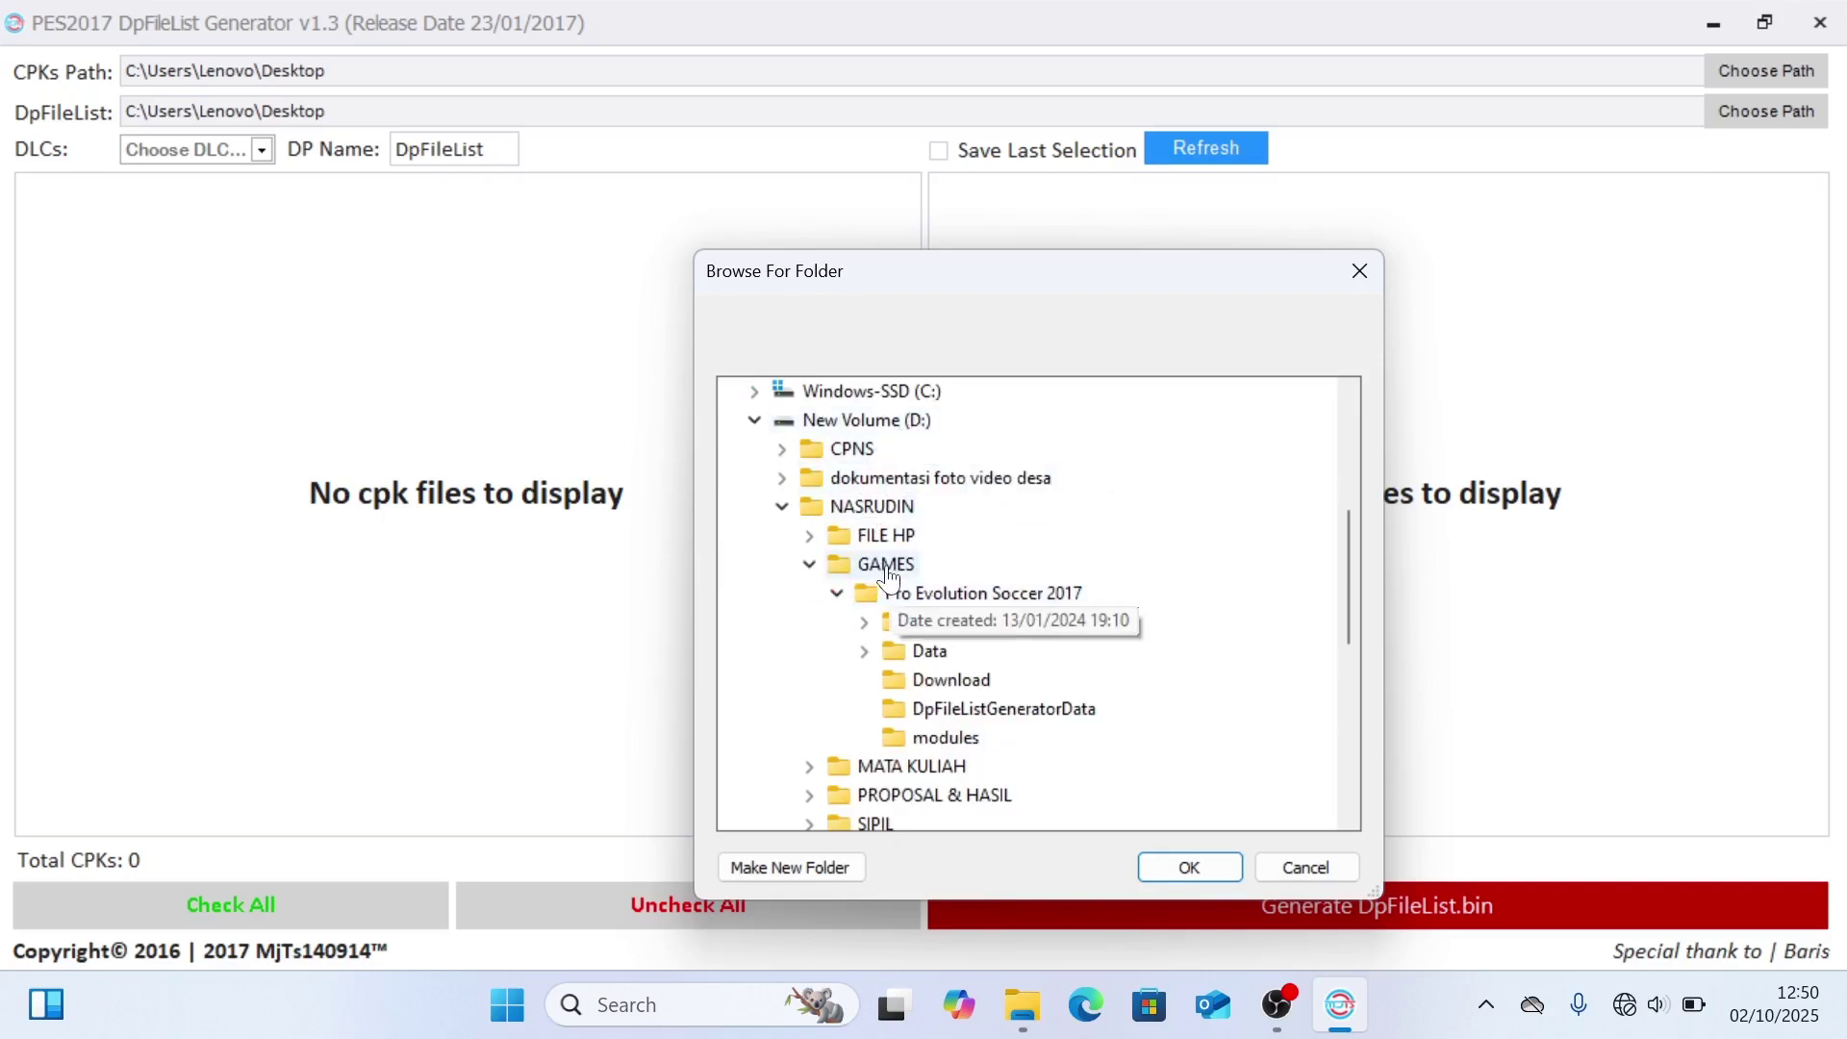
pyautogui.click(982, 603)
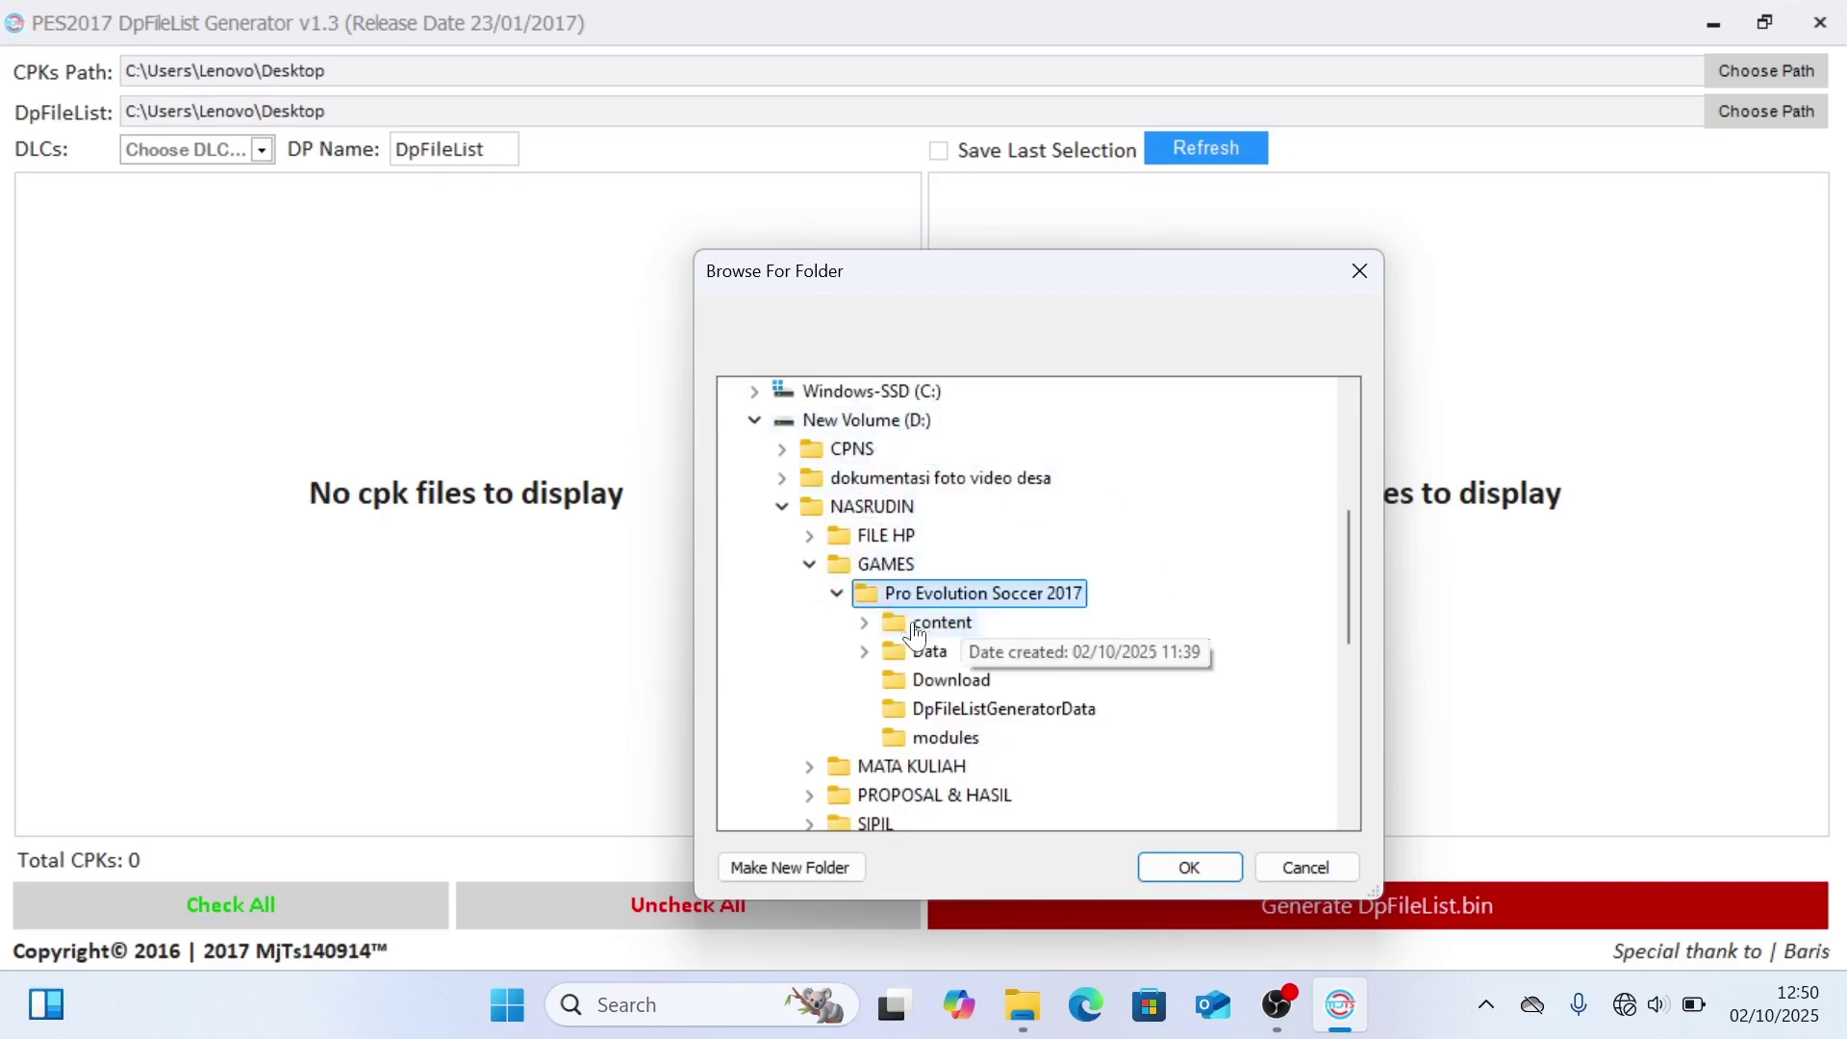
pyautogui.click(950, 681)
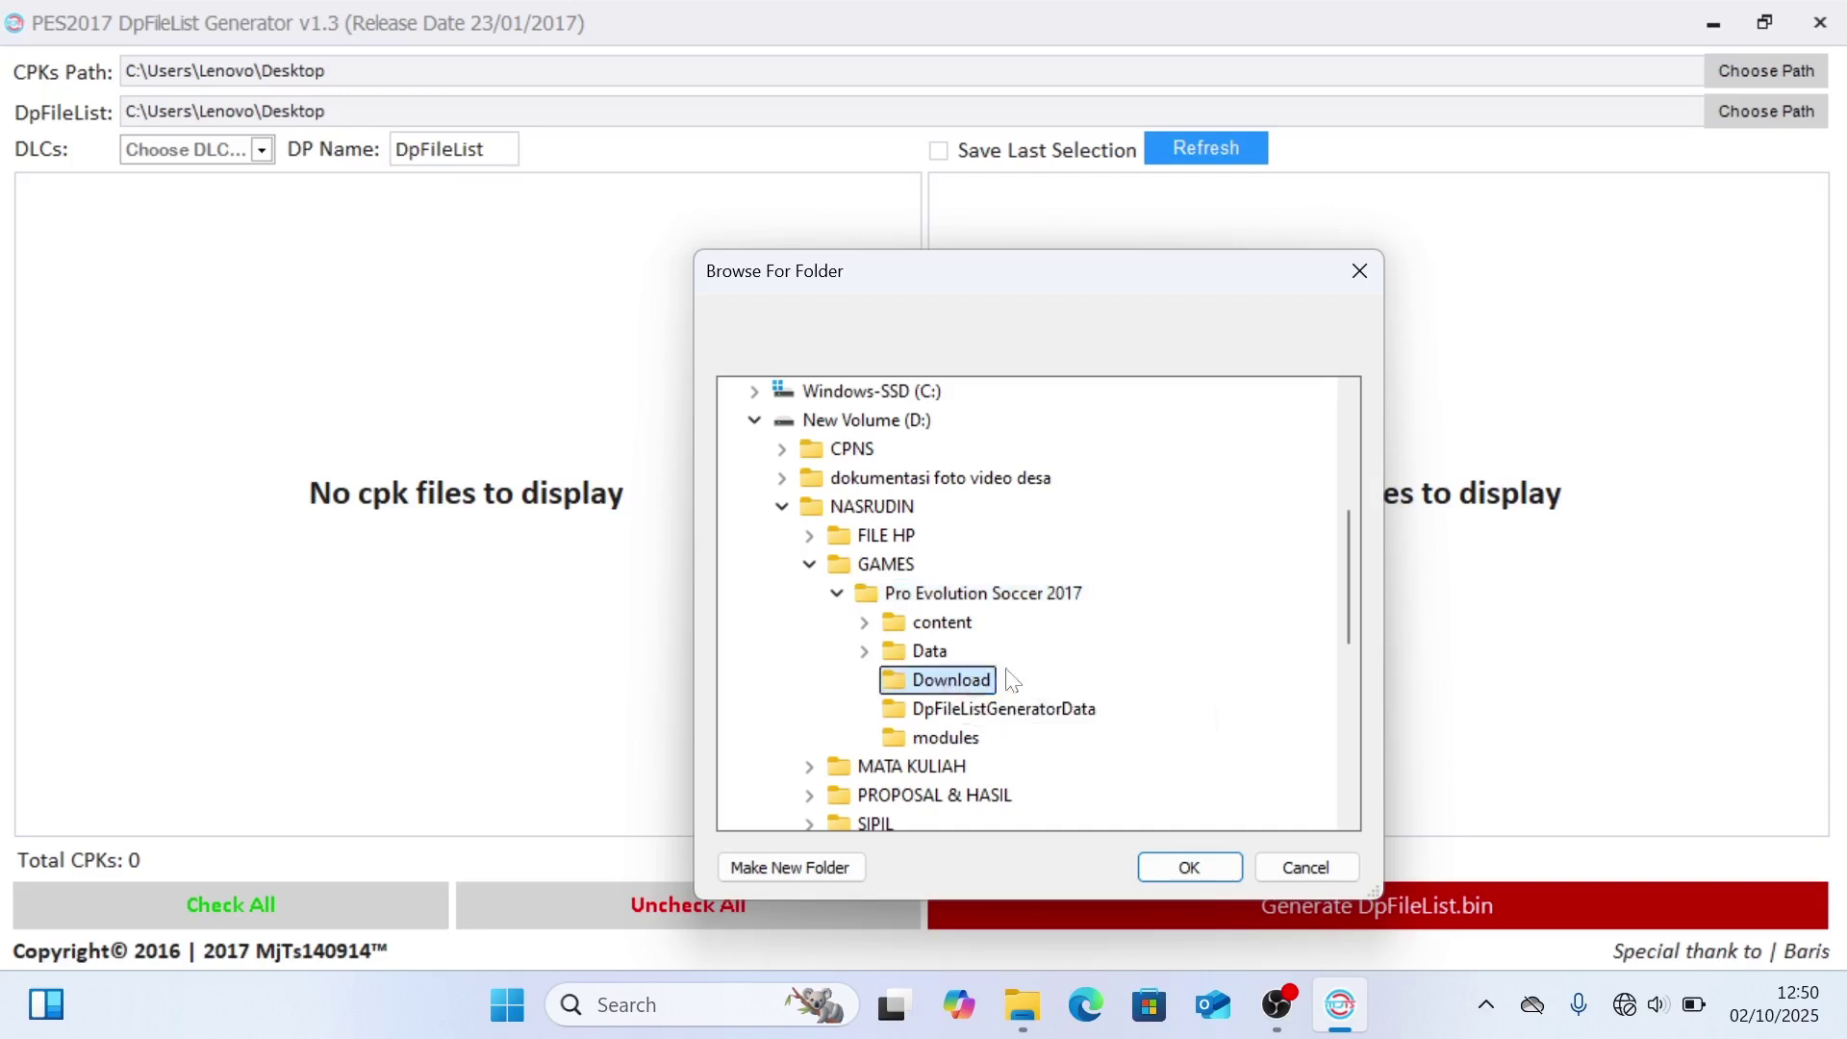
pyautogui.scroll(-1, 1129, 590)
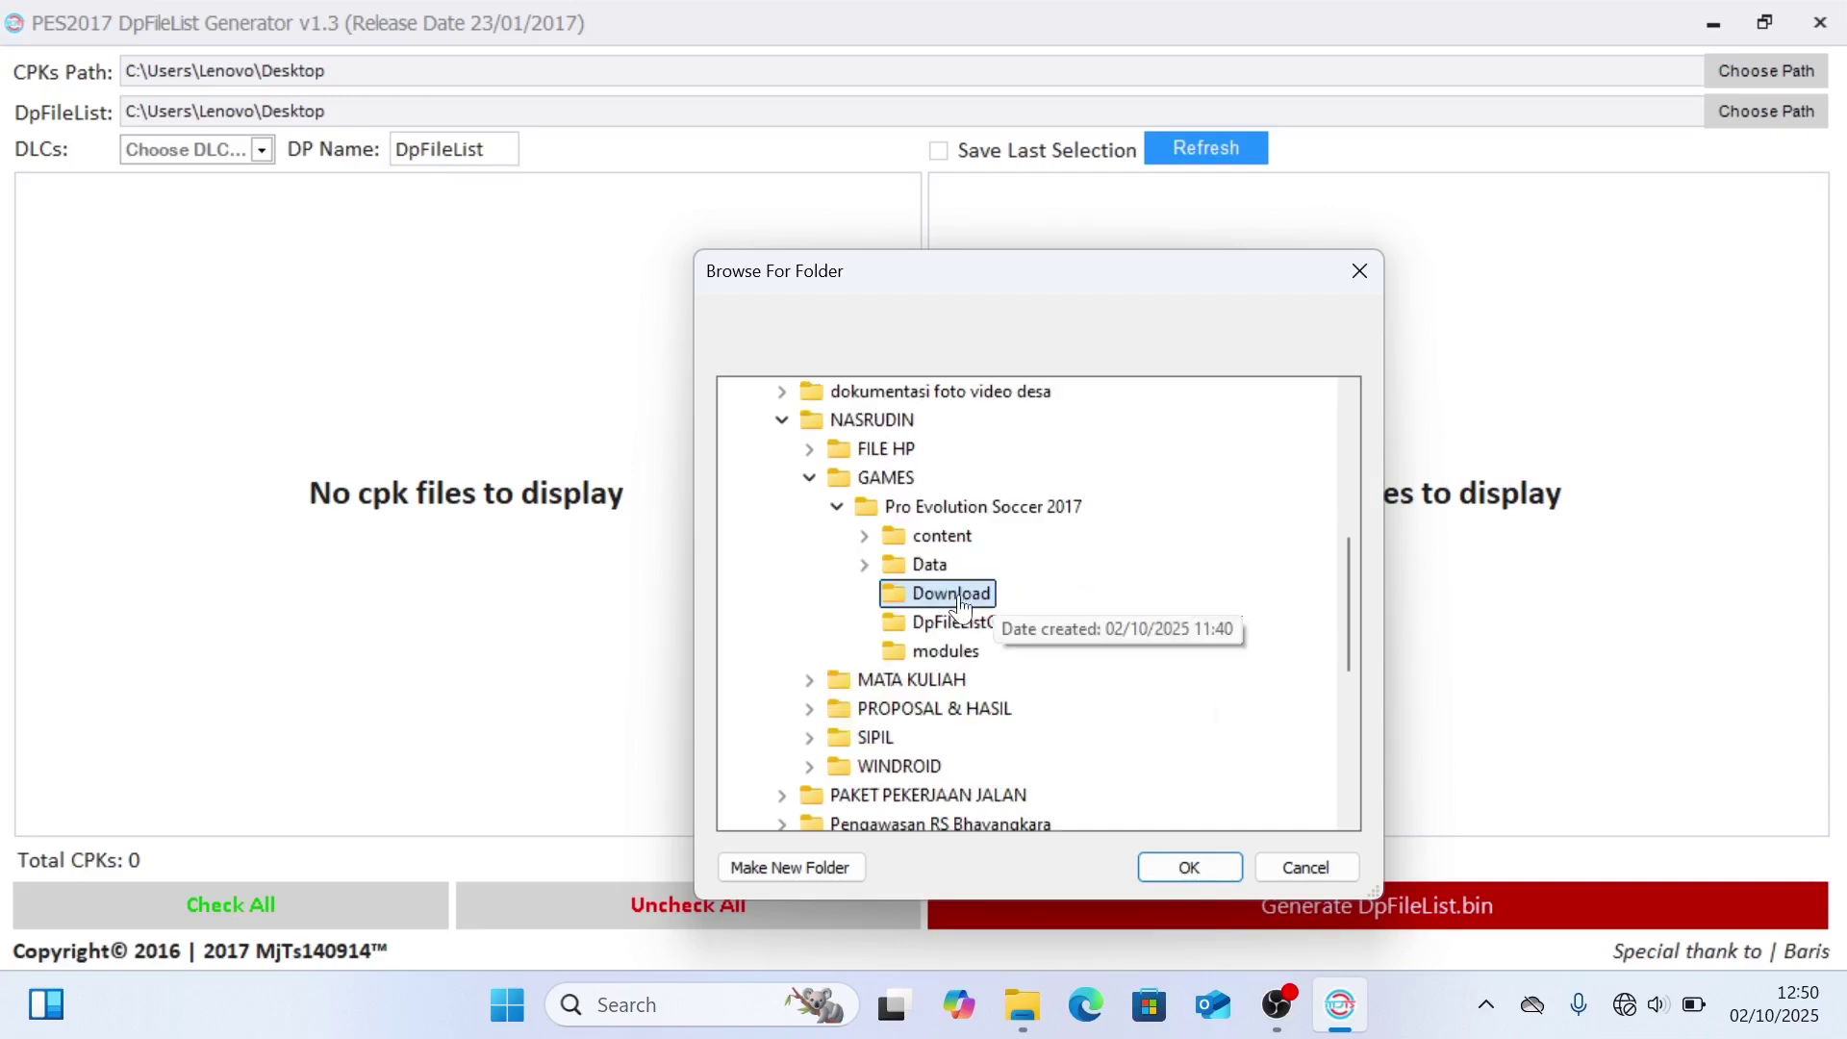
pyautogui.click(1190, 869)
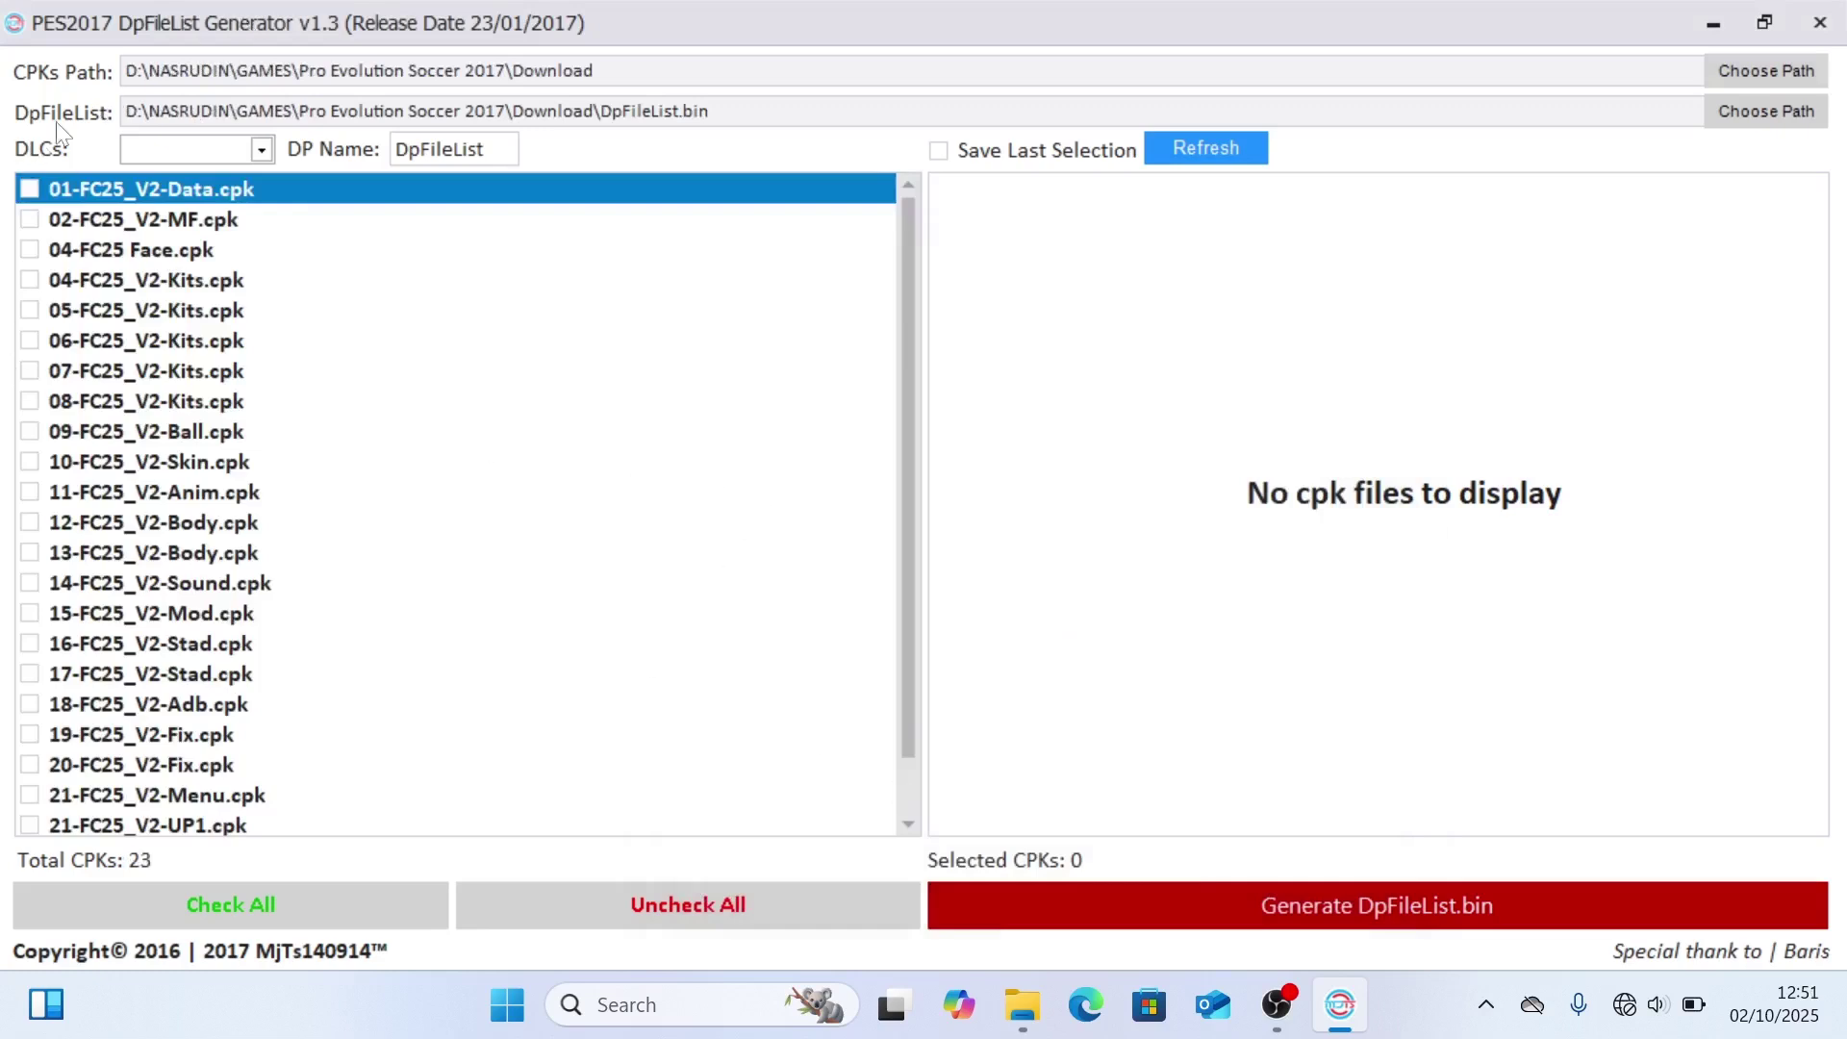
# Set DLCs to NO DLC with Save Last Selection enabled, and check all the CPK files
pyautogui.click(263, 151)
pyautogui.click(234, 176)
pyautogui.scroll(-1, 260, 414)
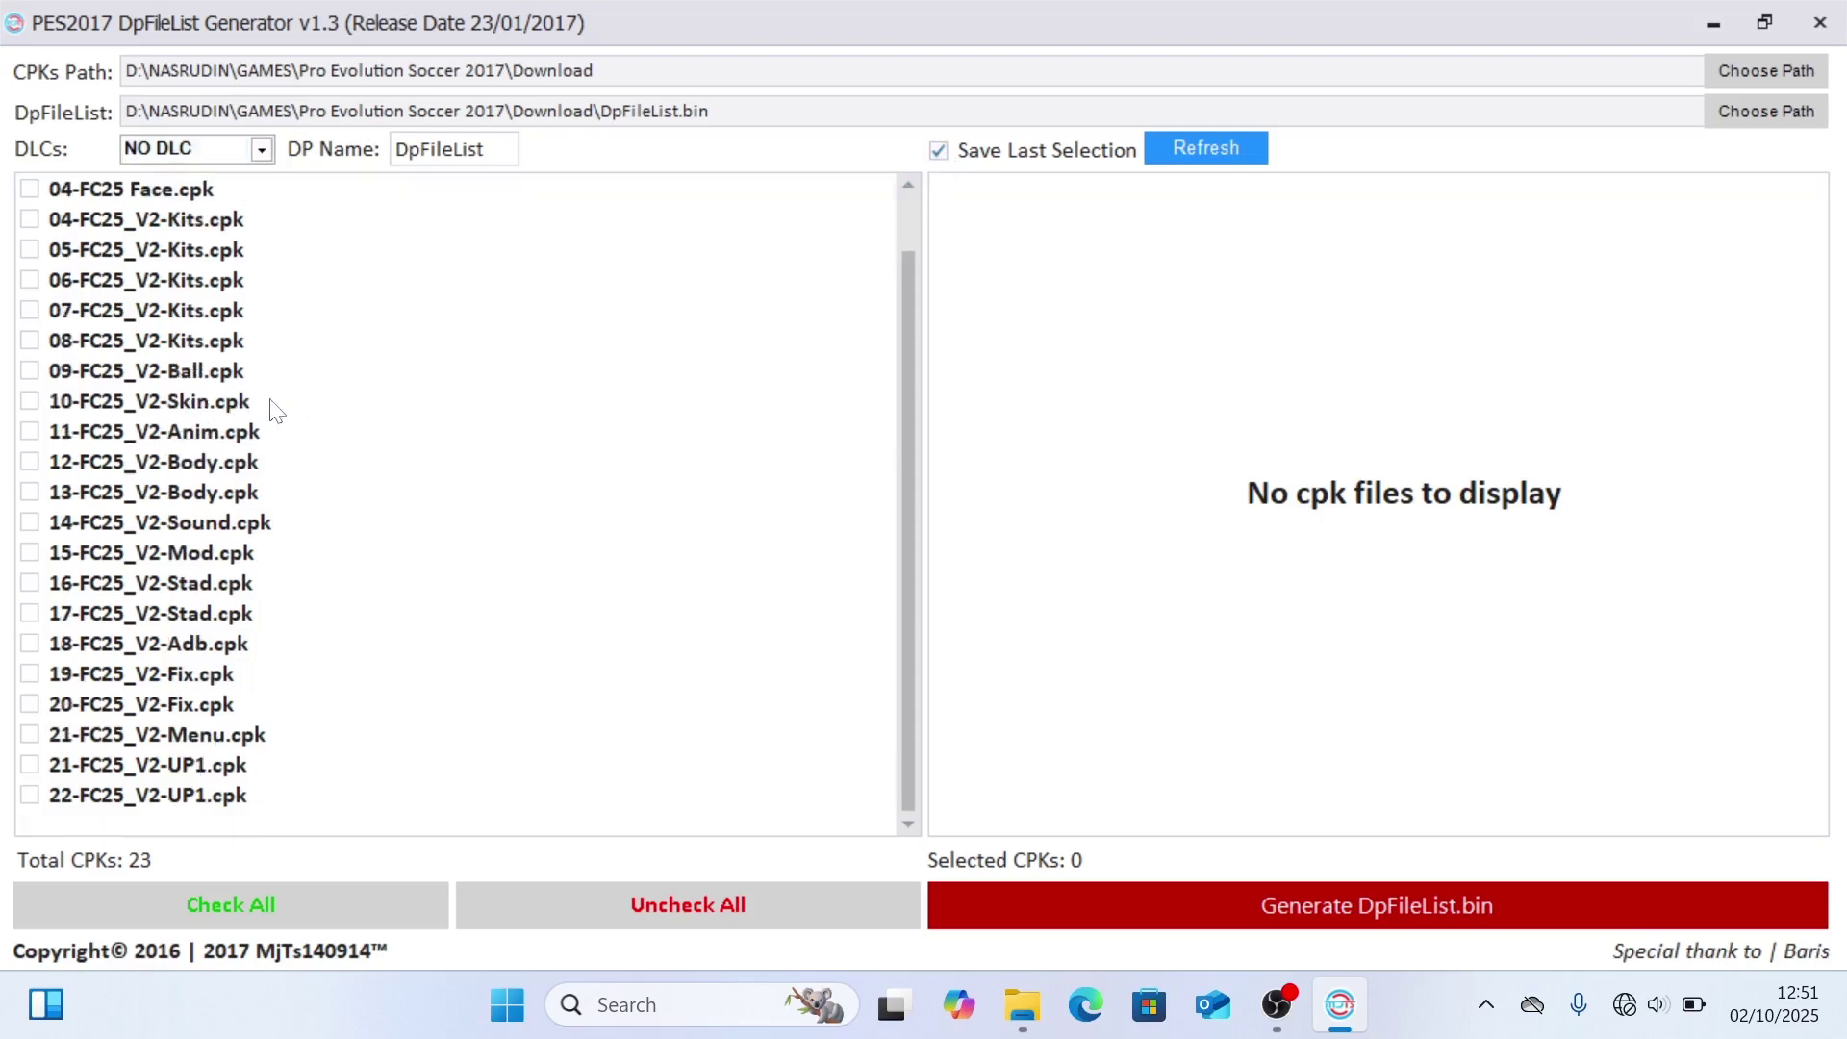
pyautogui.click(246, 902)
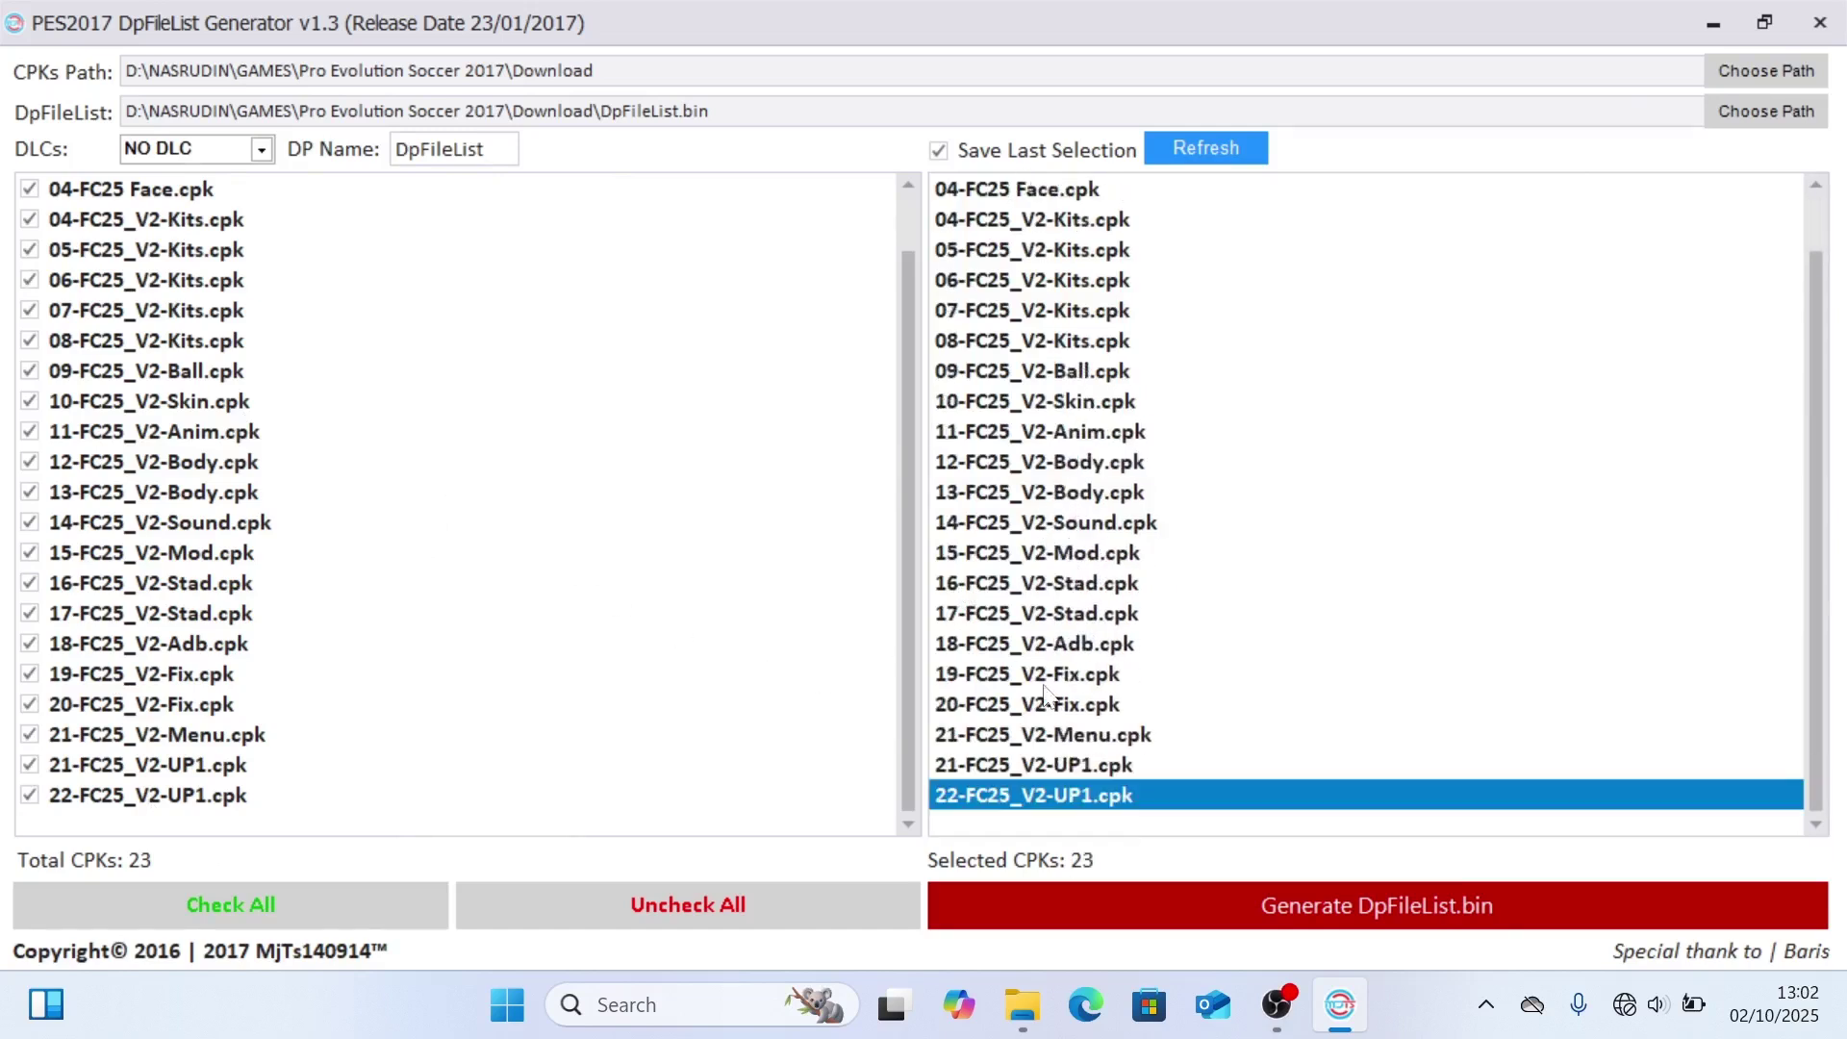
# Move 21-FC25_V2-Menu.cpk to the end of the selected CPKs list, below 22-FC25_V2-UP1.cpk
pyautogui.click(1064, 734)
pyautogui.moveTo(1064, 731); pyautogui.dragTo(1121, 804)
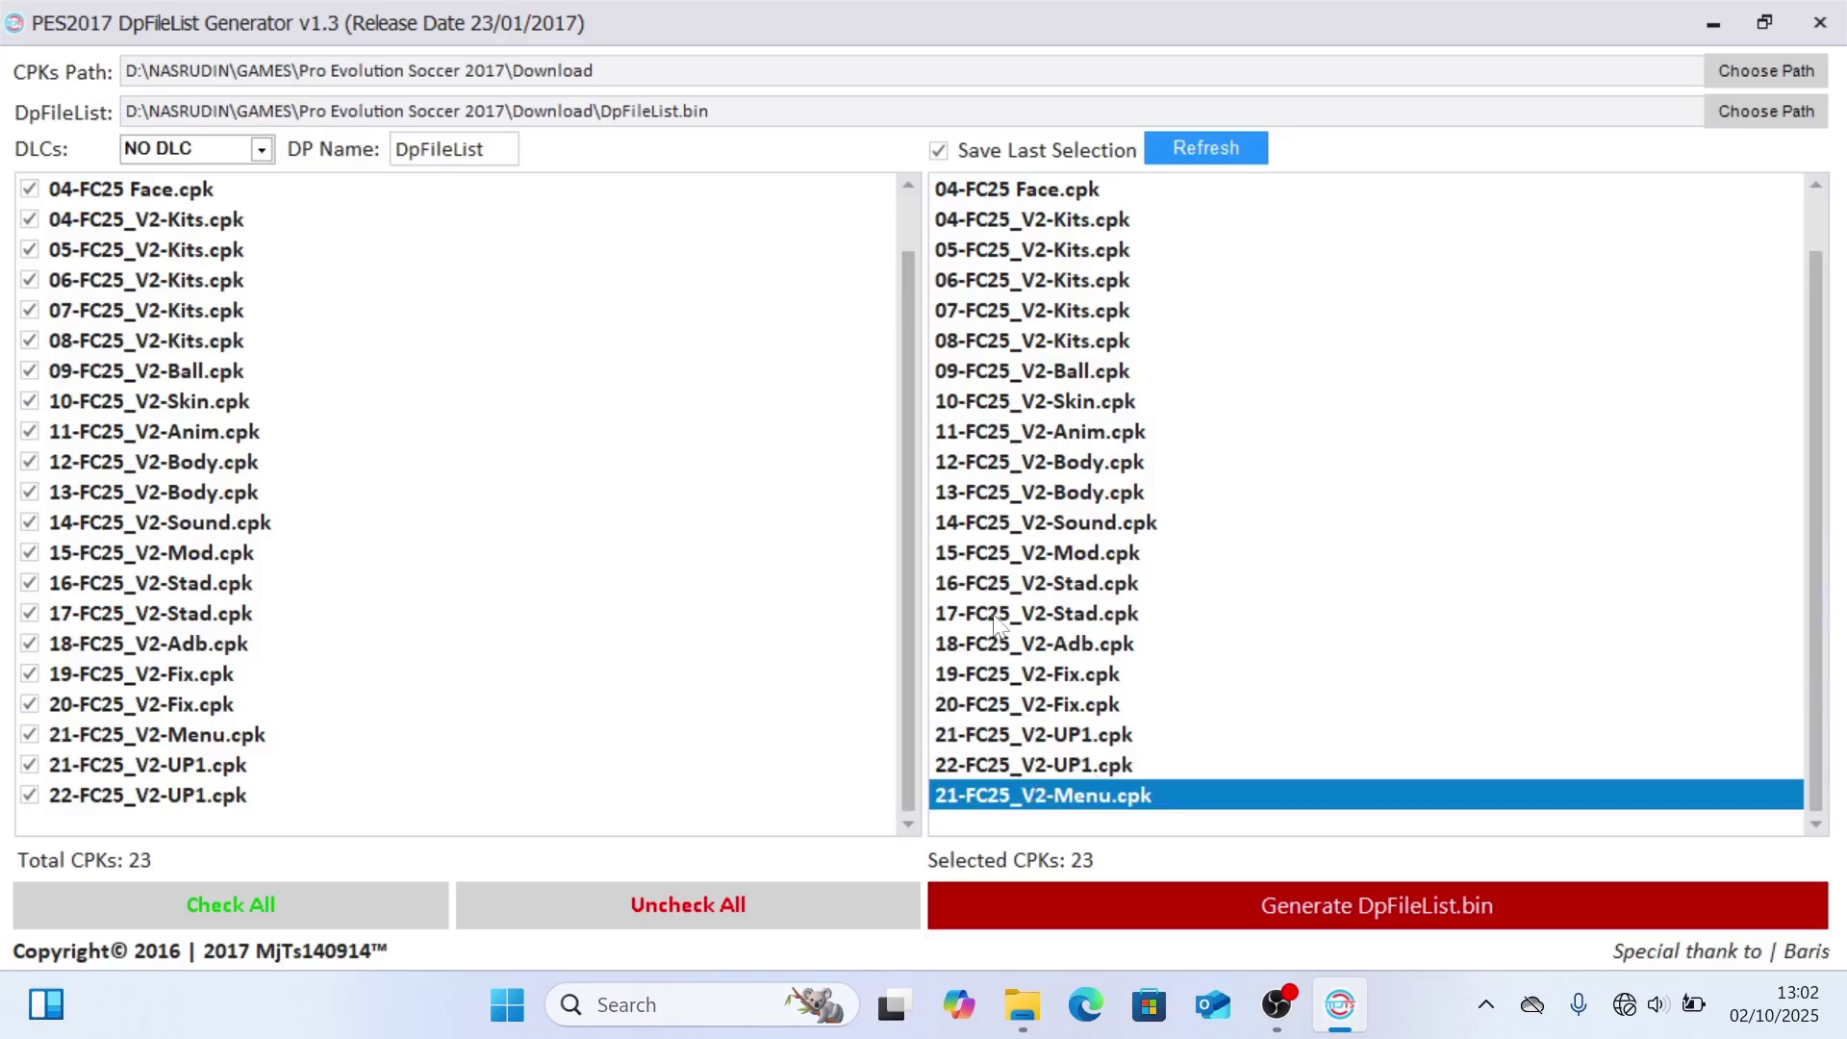
pyautogui.scroll(1, 1187, 610)
pyautogui.scroll(-1, 1189, 611)
# Generate DpFileList.bin from the selected CPKs and close the generator
pyautogui.click(1381, 916)
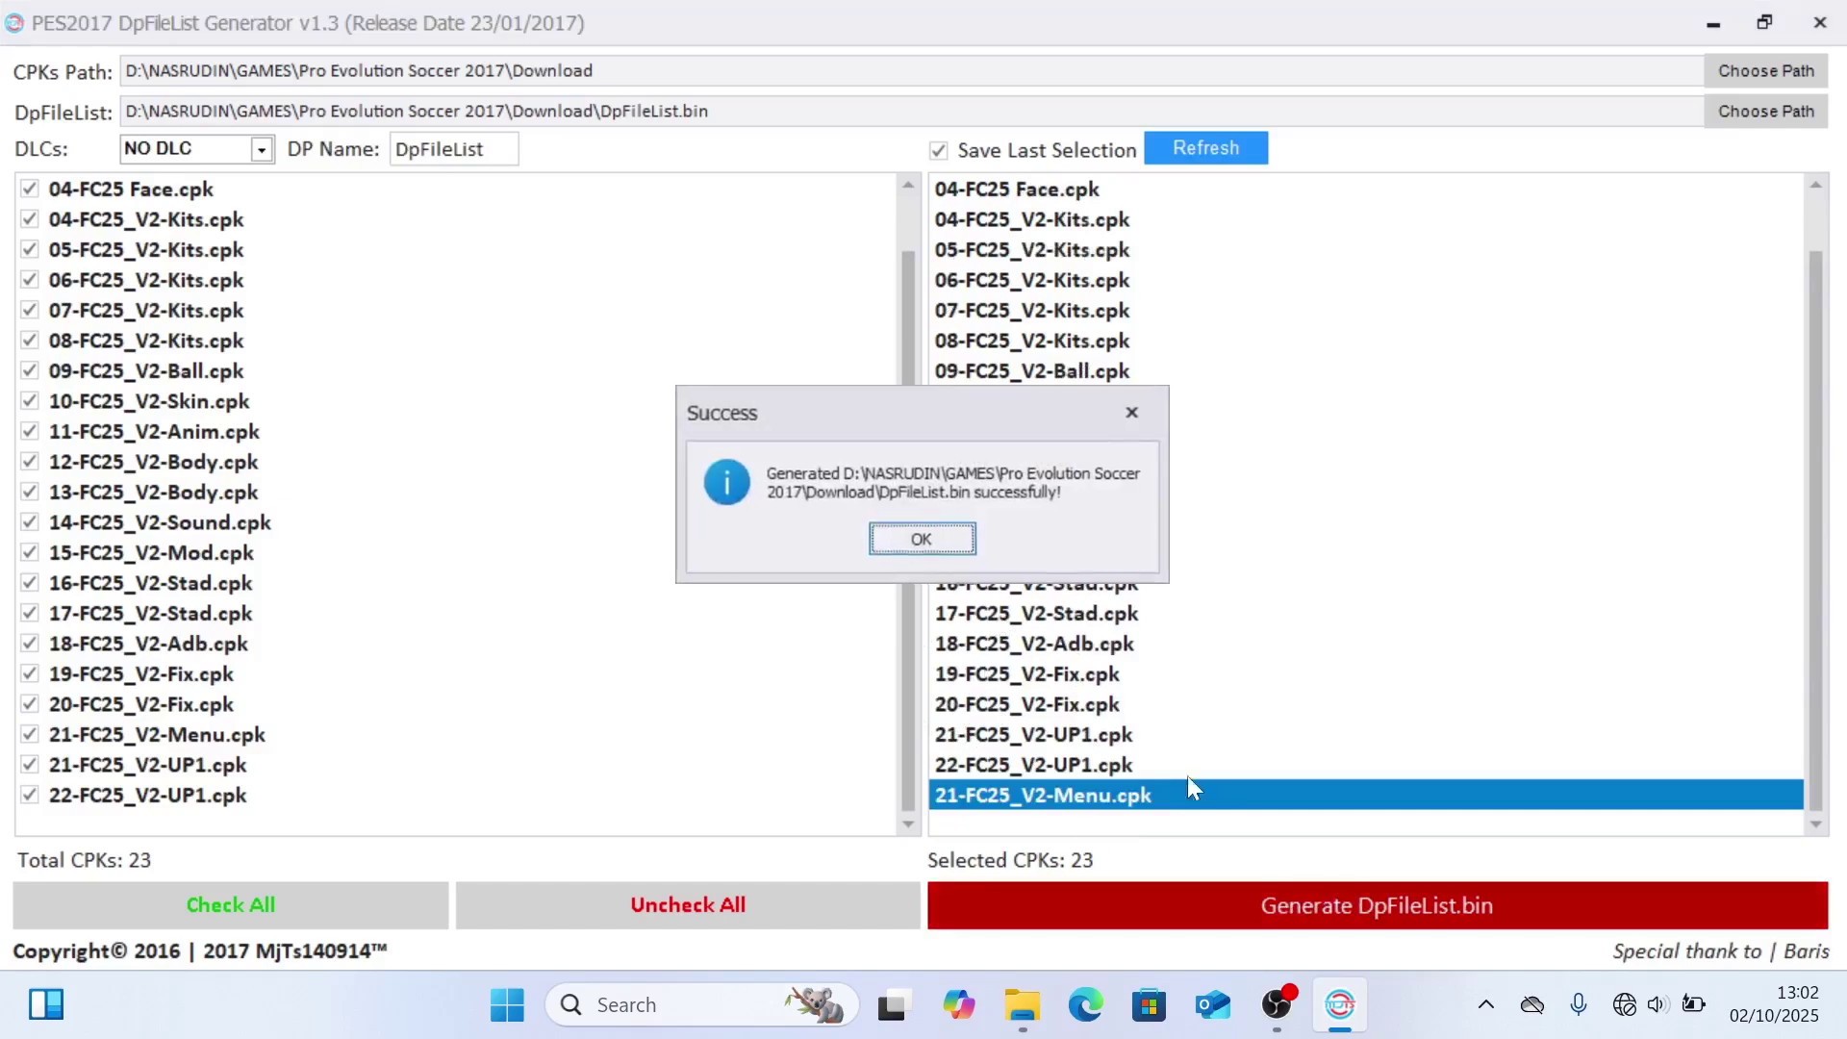
pyautogui.click(953, 544)
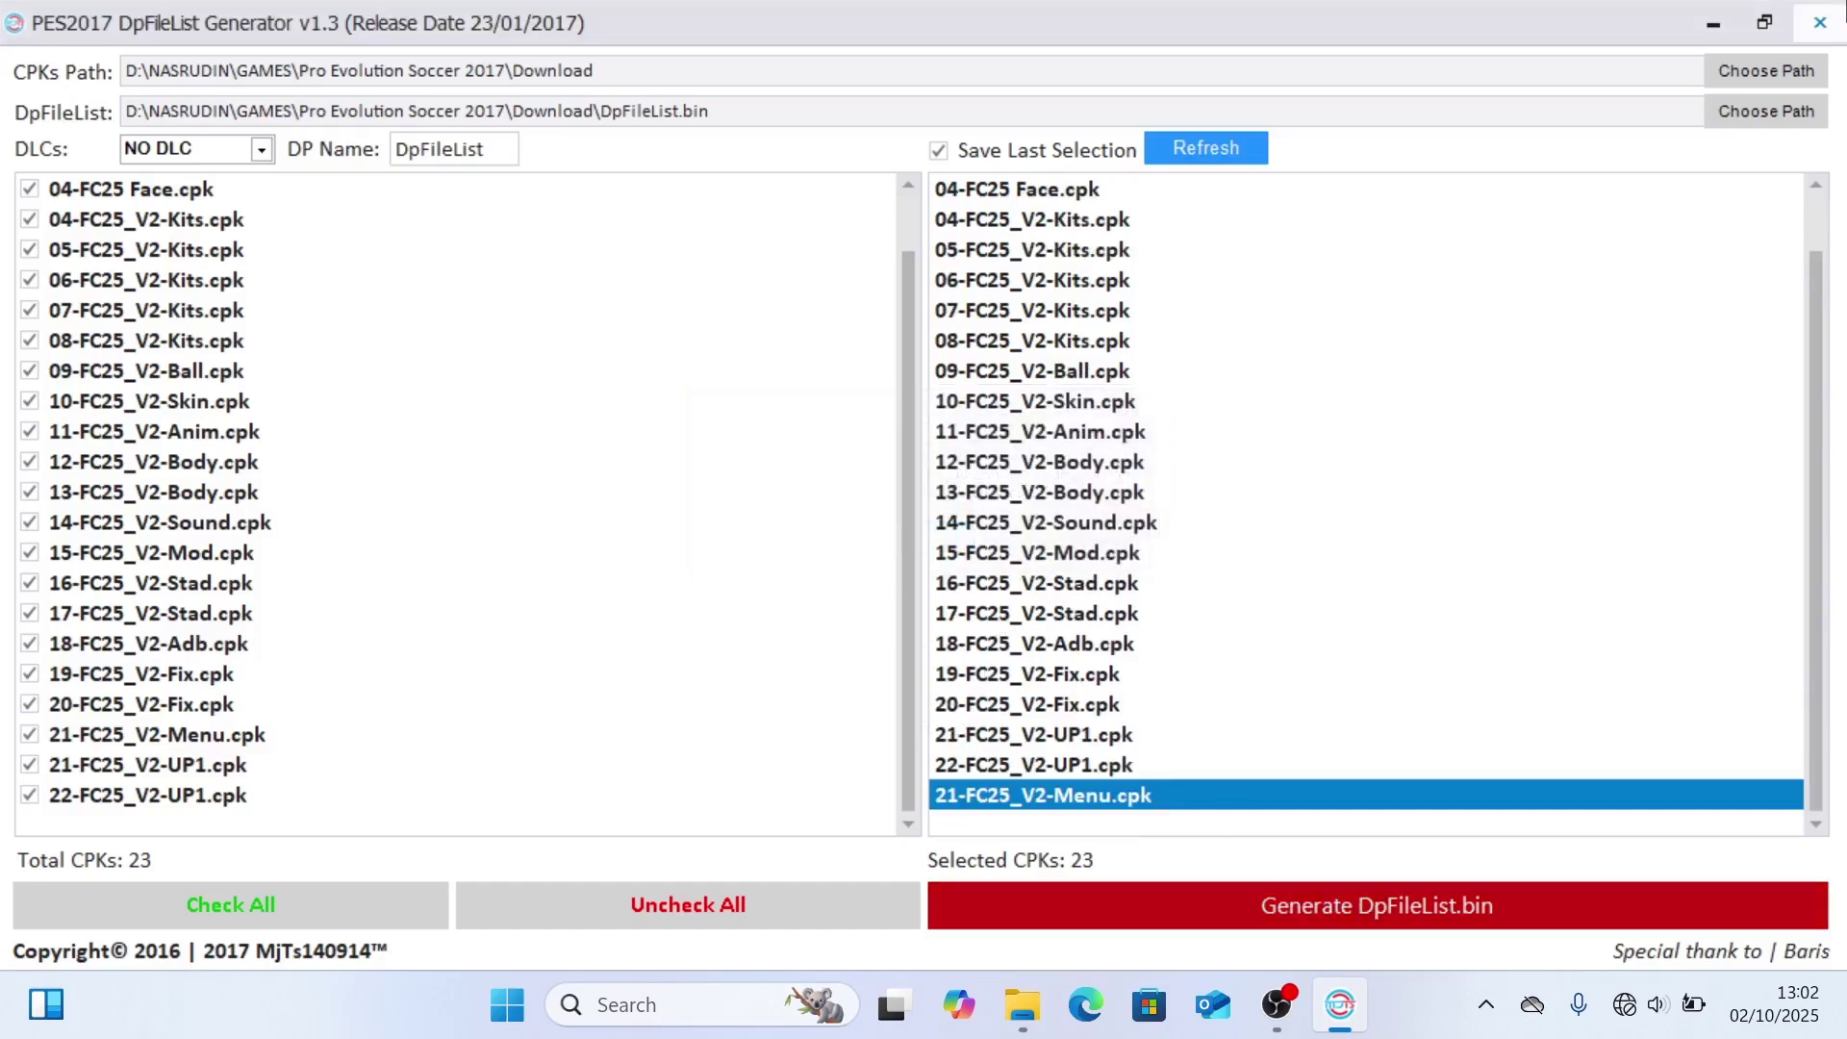
pyautogui.click(1814, 19)
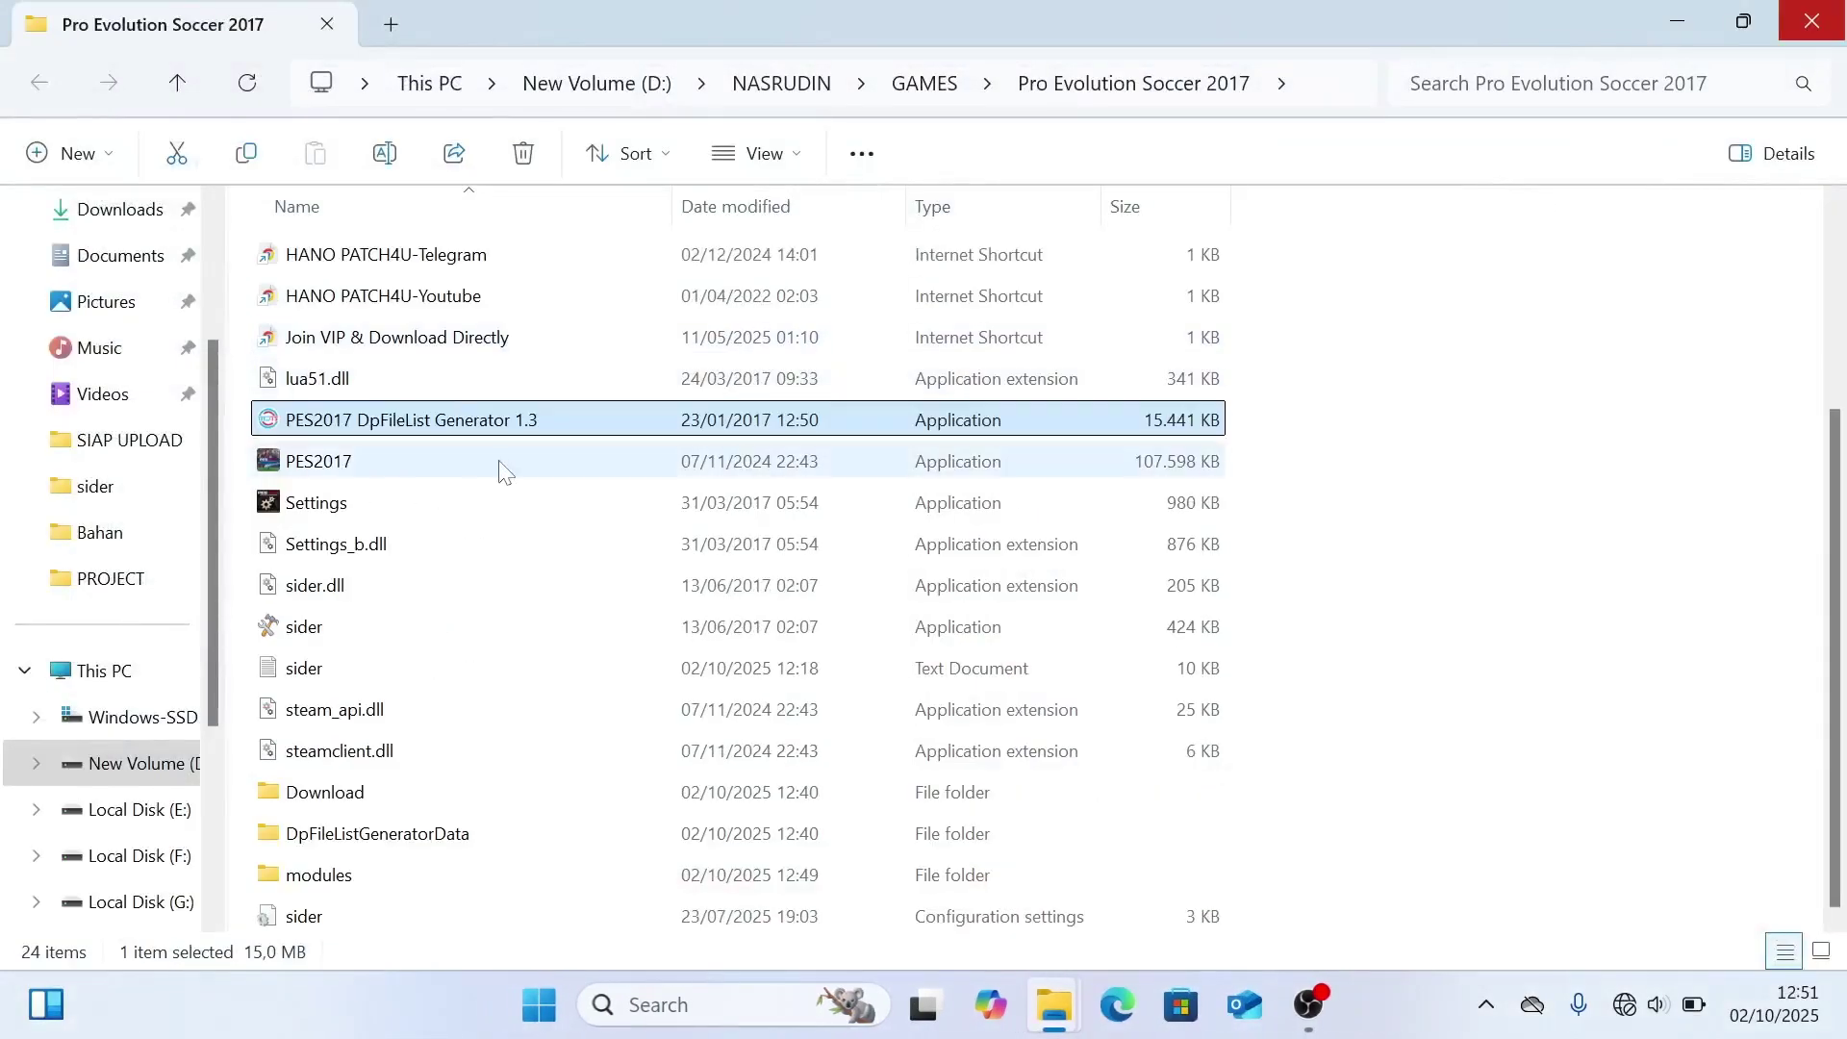
# Return to the extracted PES 2017 FC25 Patch 2026 V2.1 folder and open KONAMI\Pro Evolution Soccer 2017\save
pyautogui.scroll(2, 506, 466)
pyautogui.scroll(-2, 534, 453)
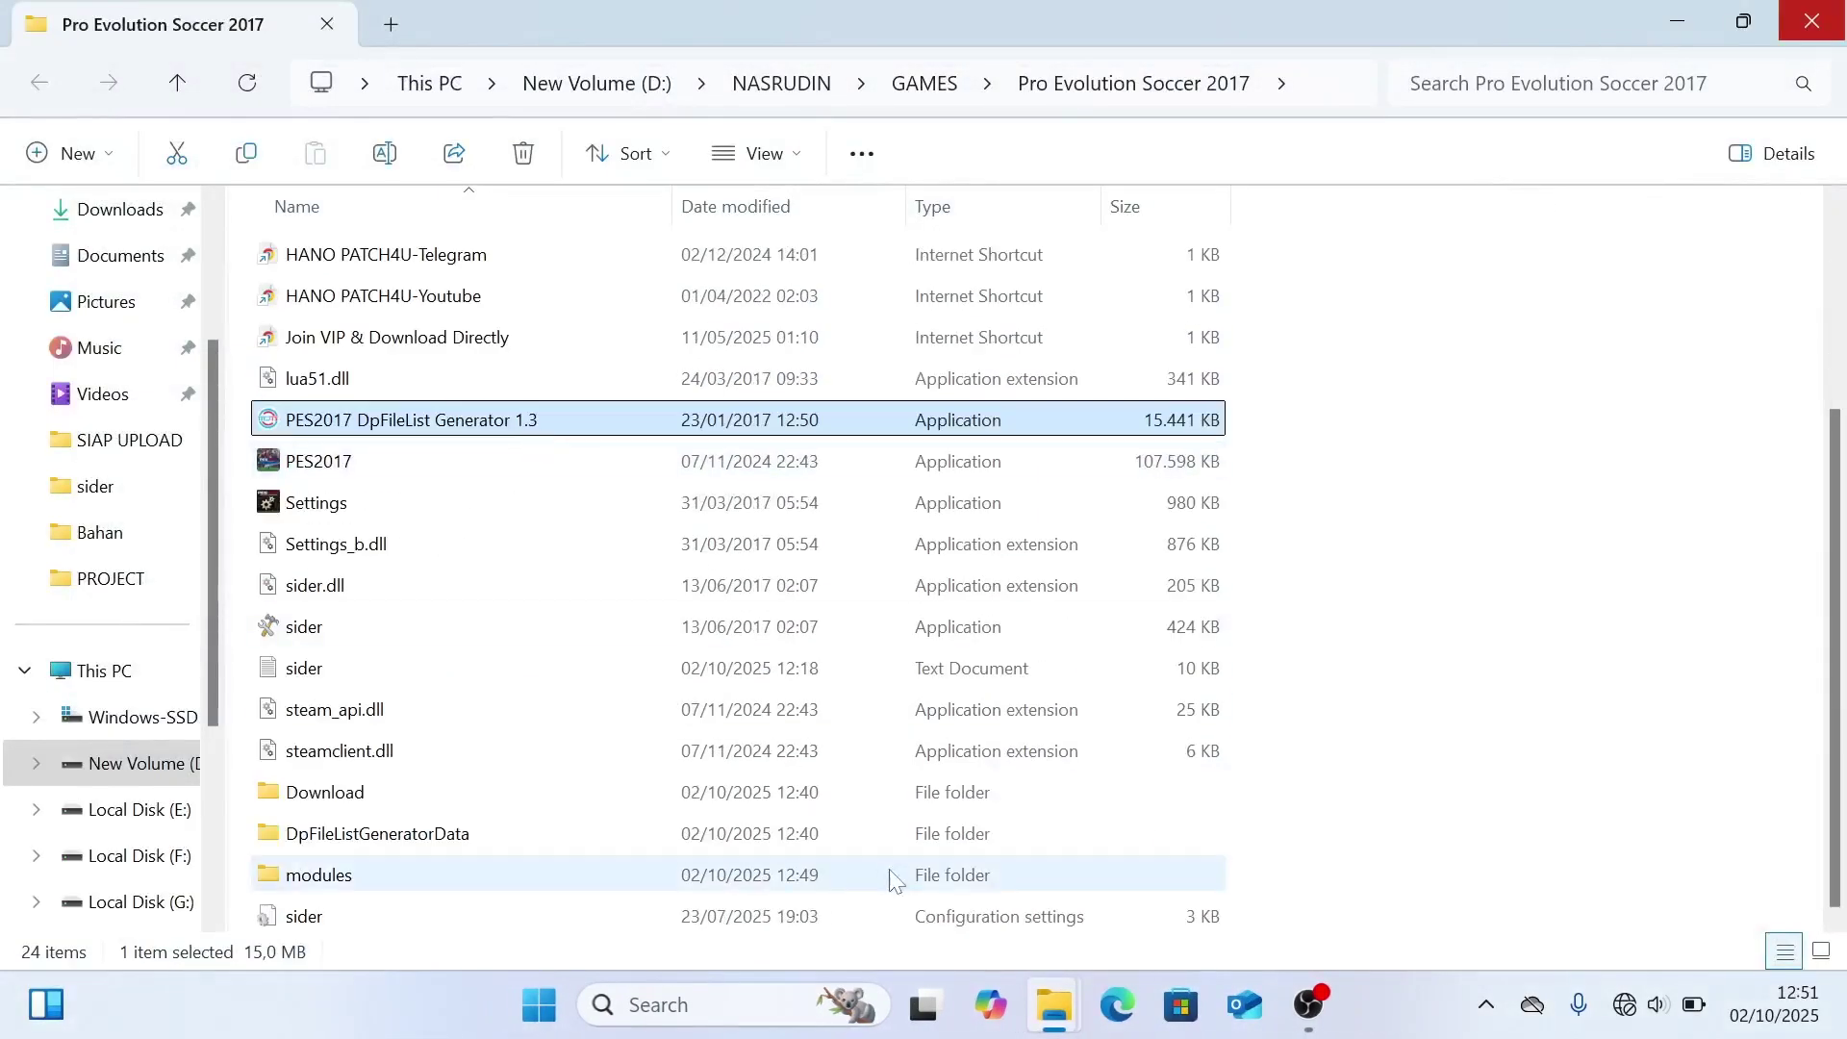
pyautogui.moveTo(1068, 1001)
pyautogui.click(915, 870)
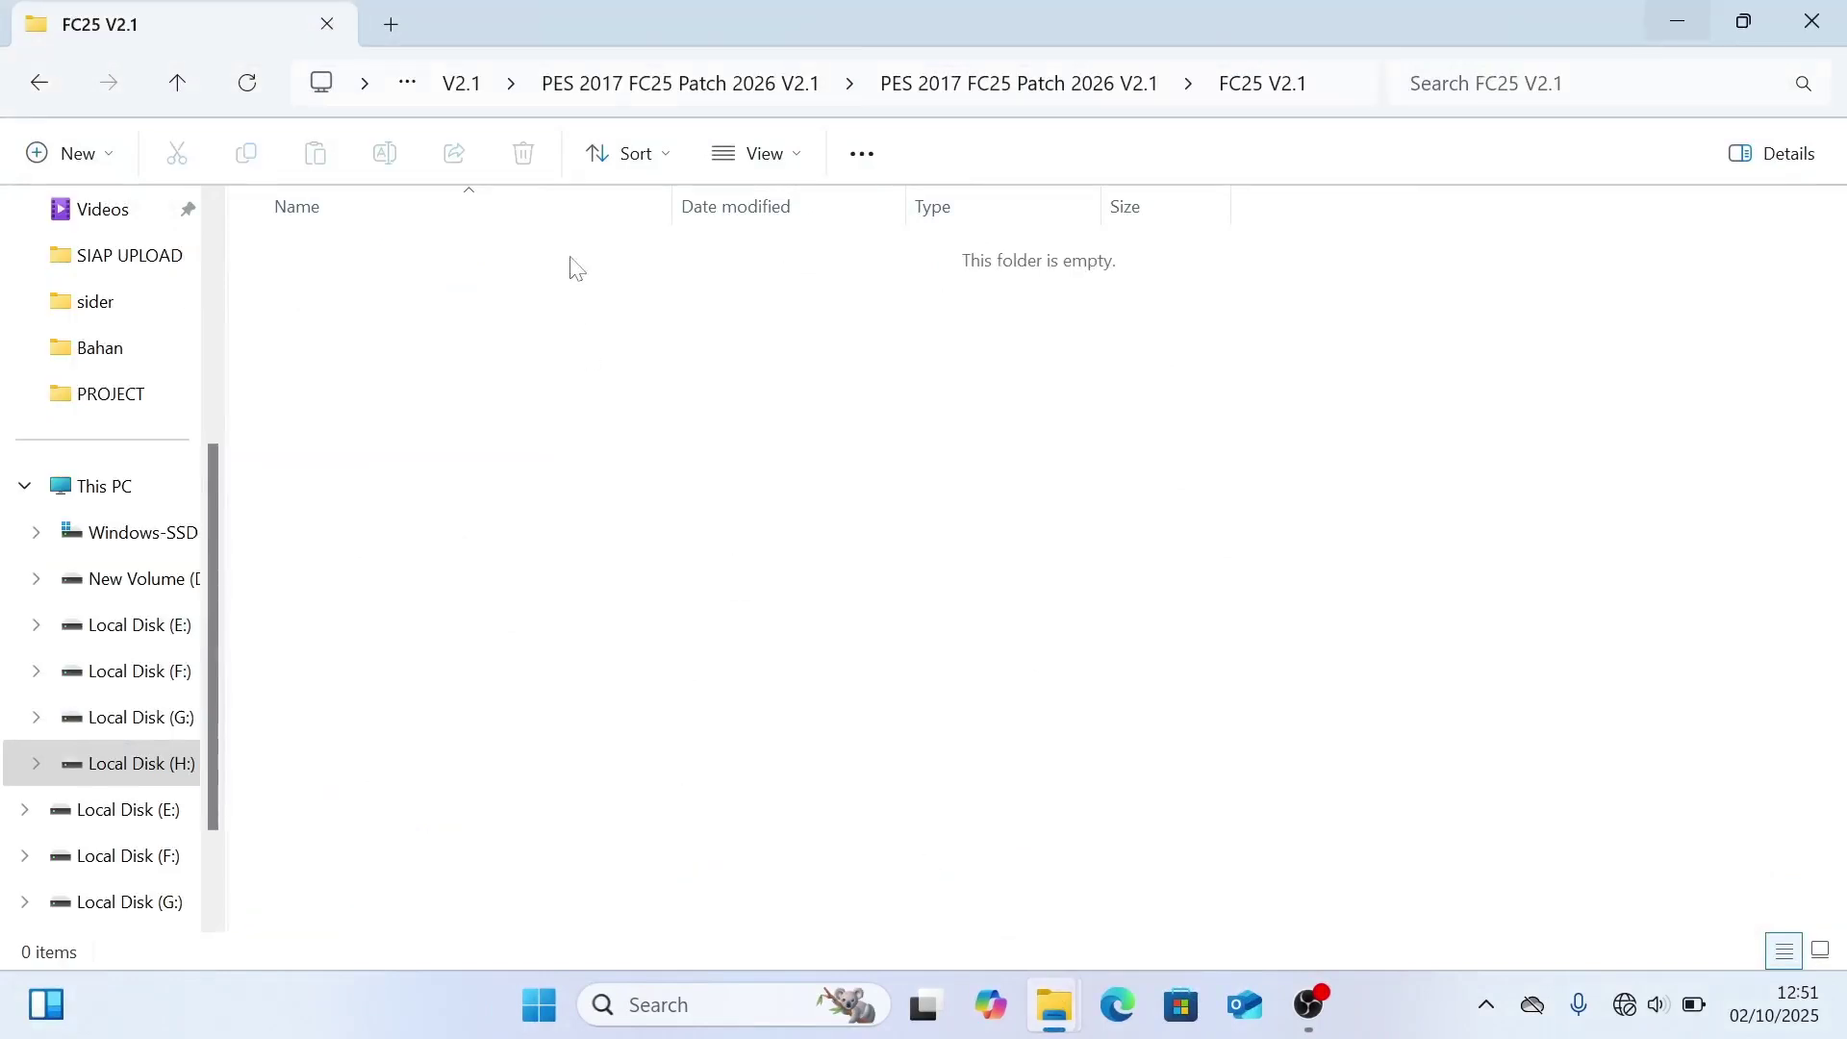
pyautogui.click(980, 87)
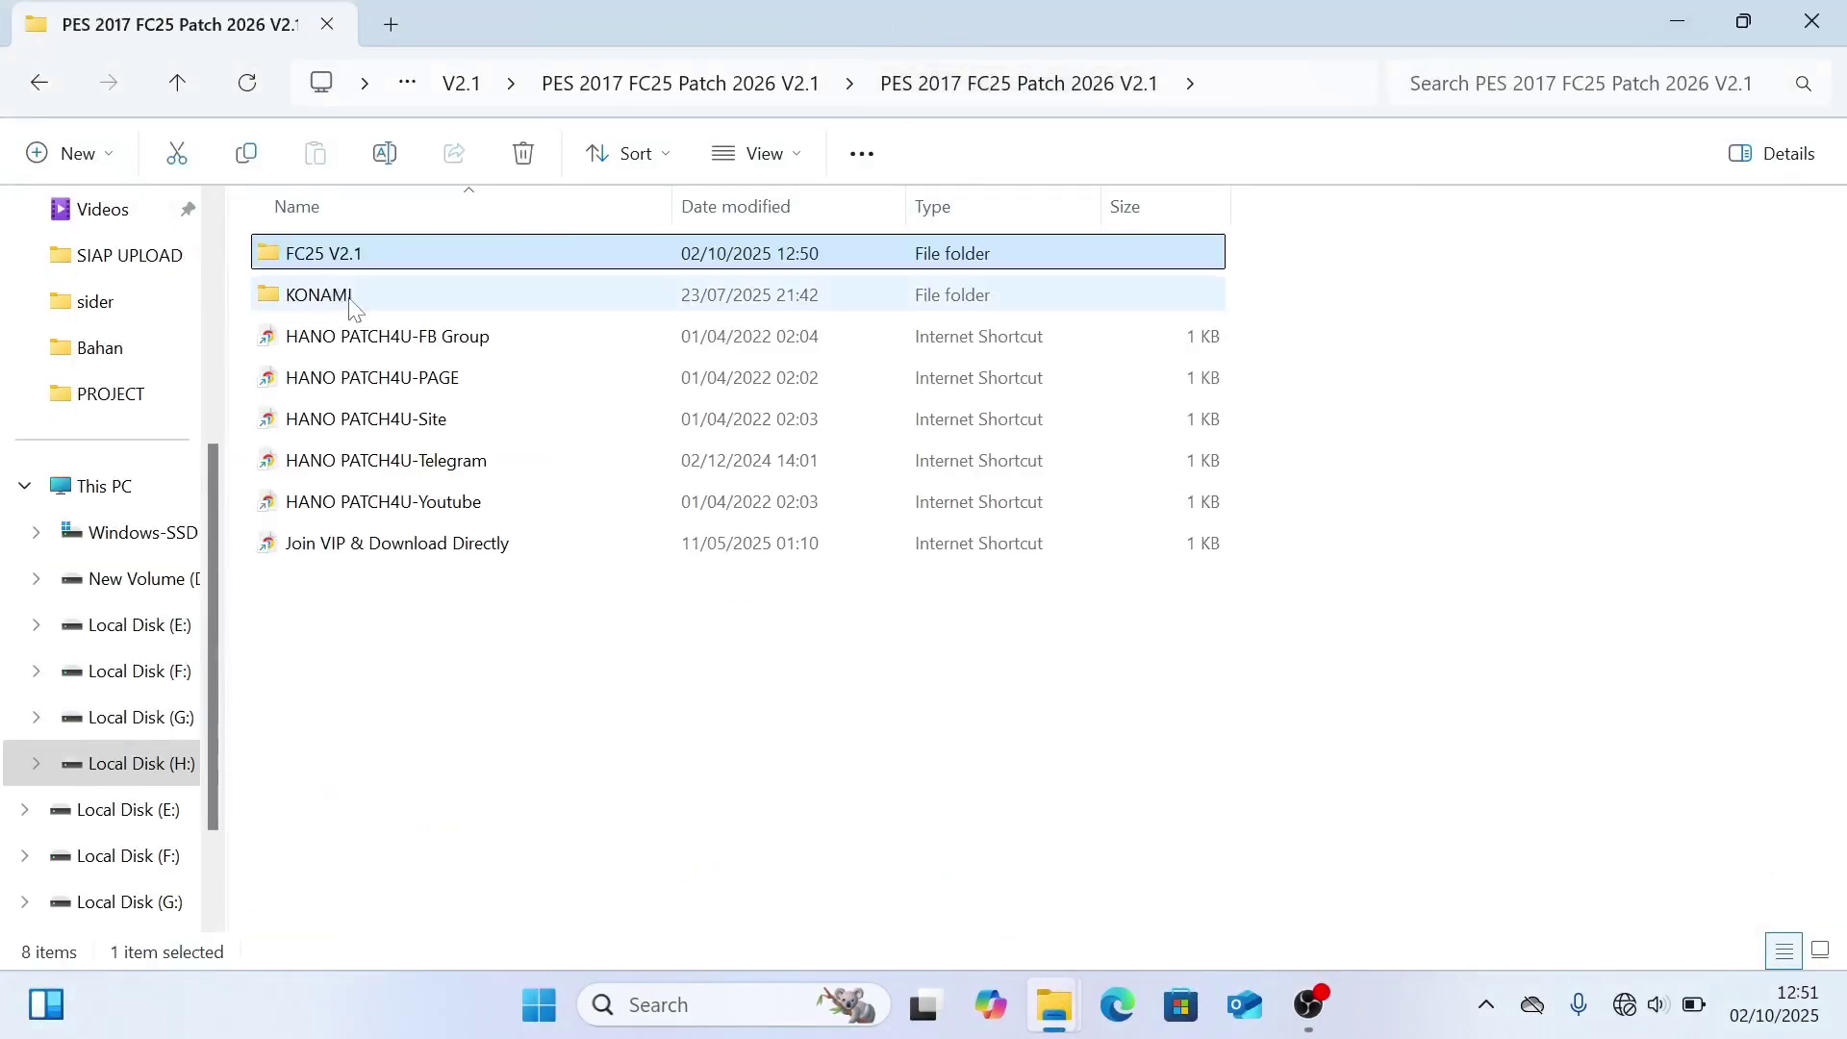
pyautogui.click(389, 295)
pyautogui.doubleClick(389, 295)
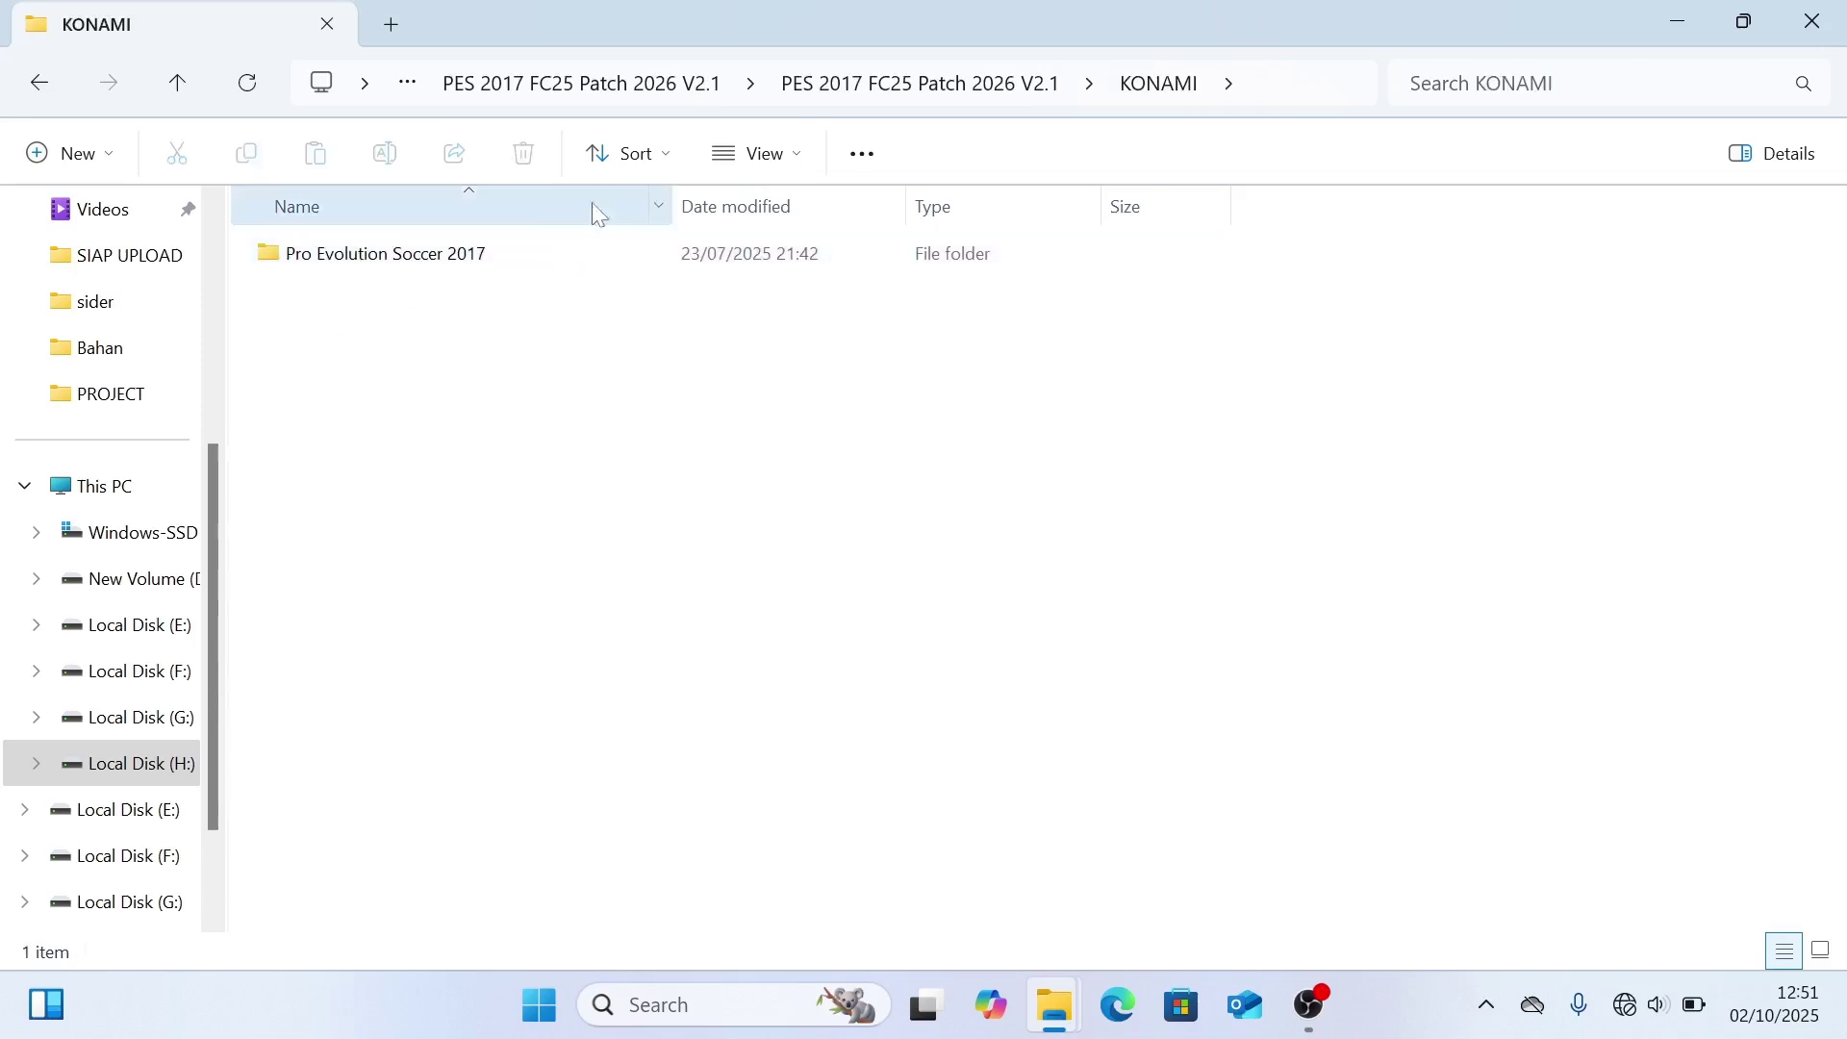
pyautogui.doubleClick(383, 274)
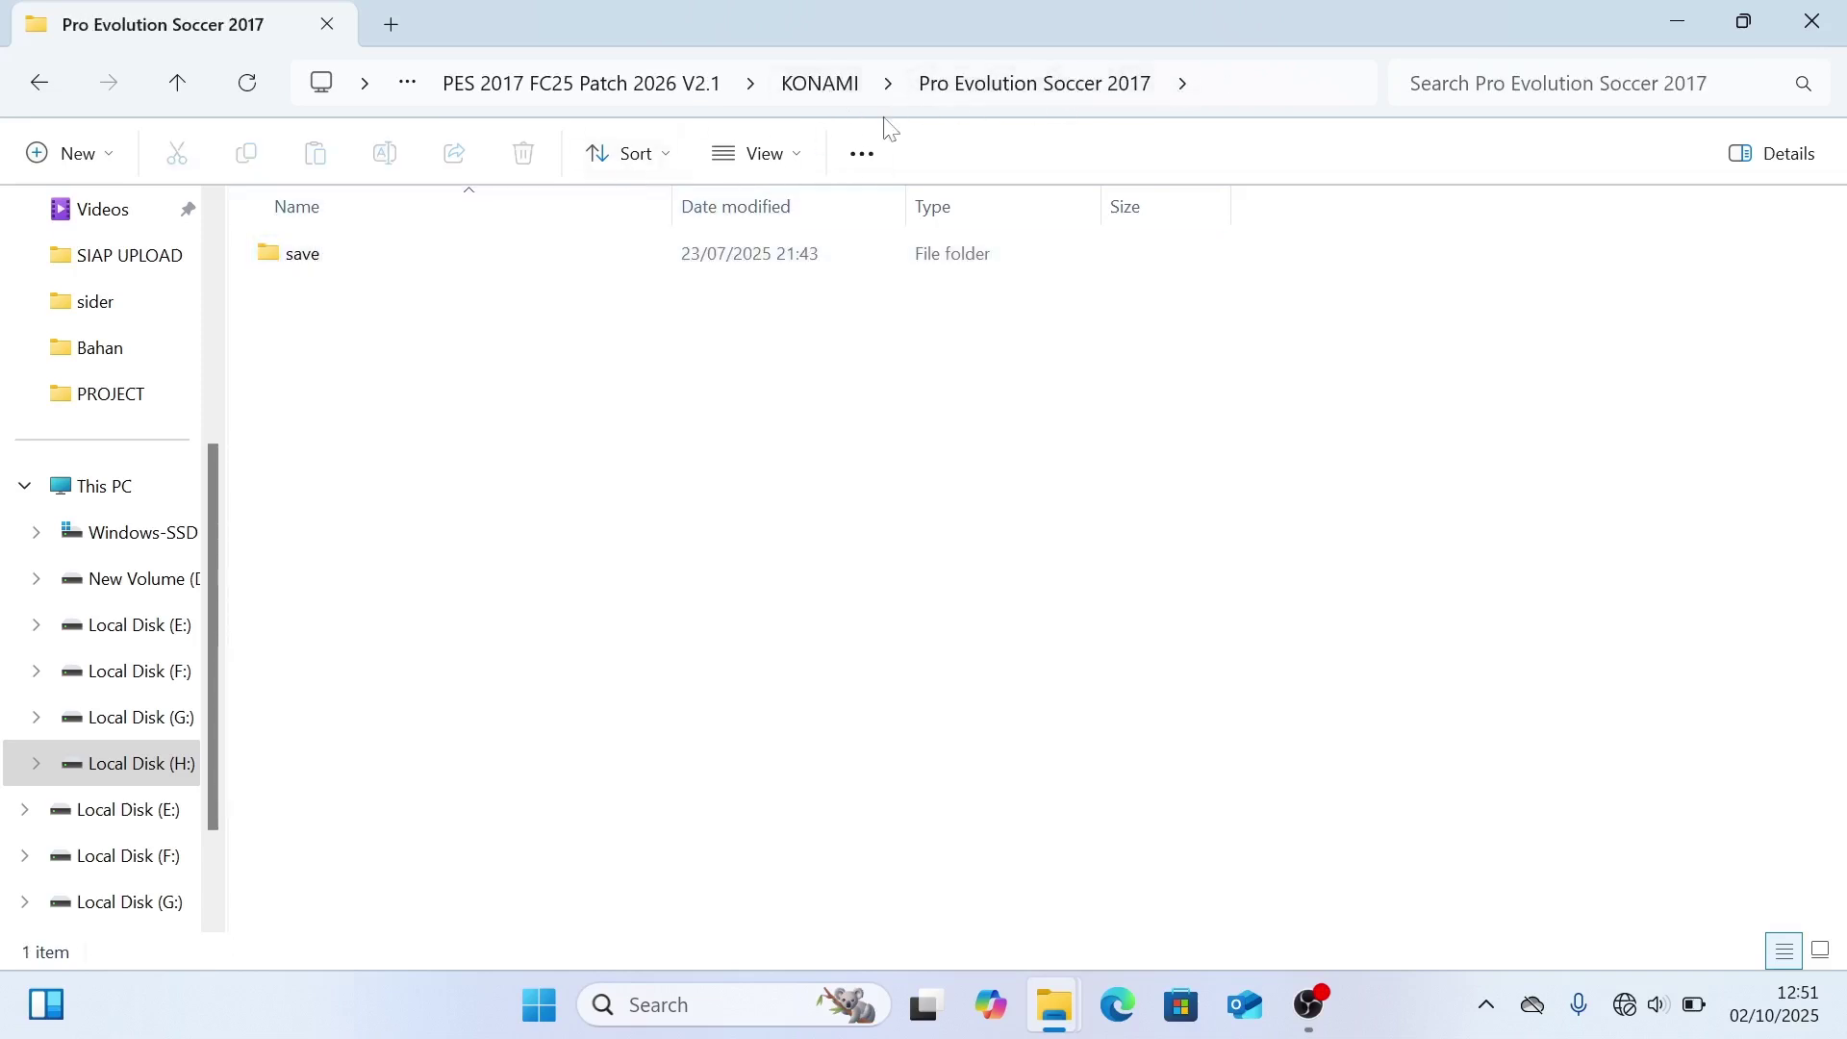
pyautogui.click(854, 97)
pyautogui.doubleClick(408, 260)
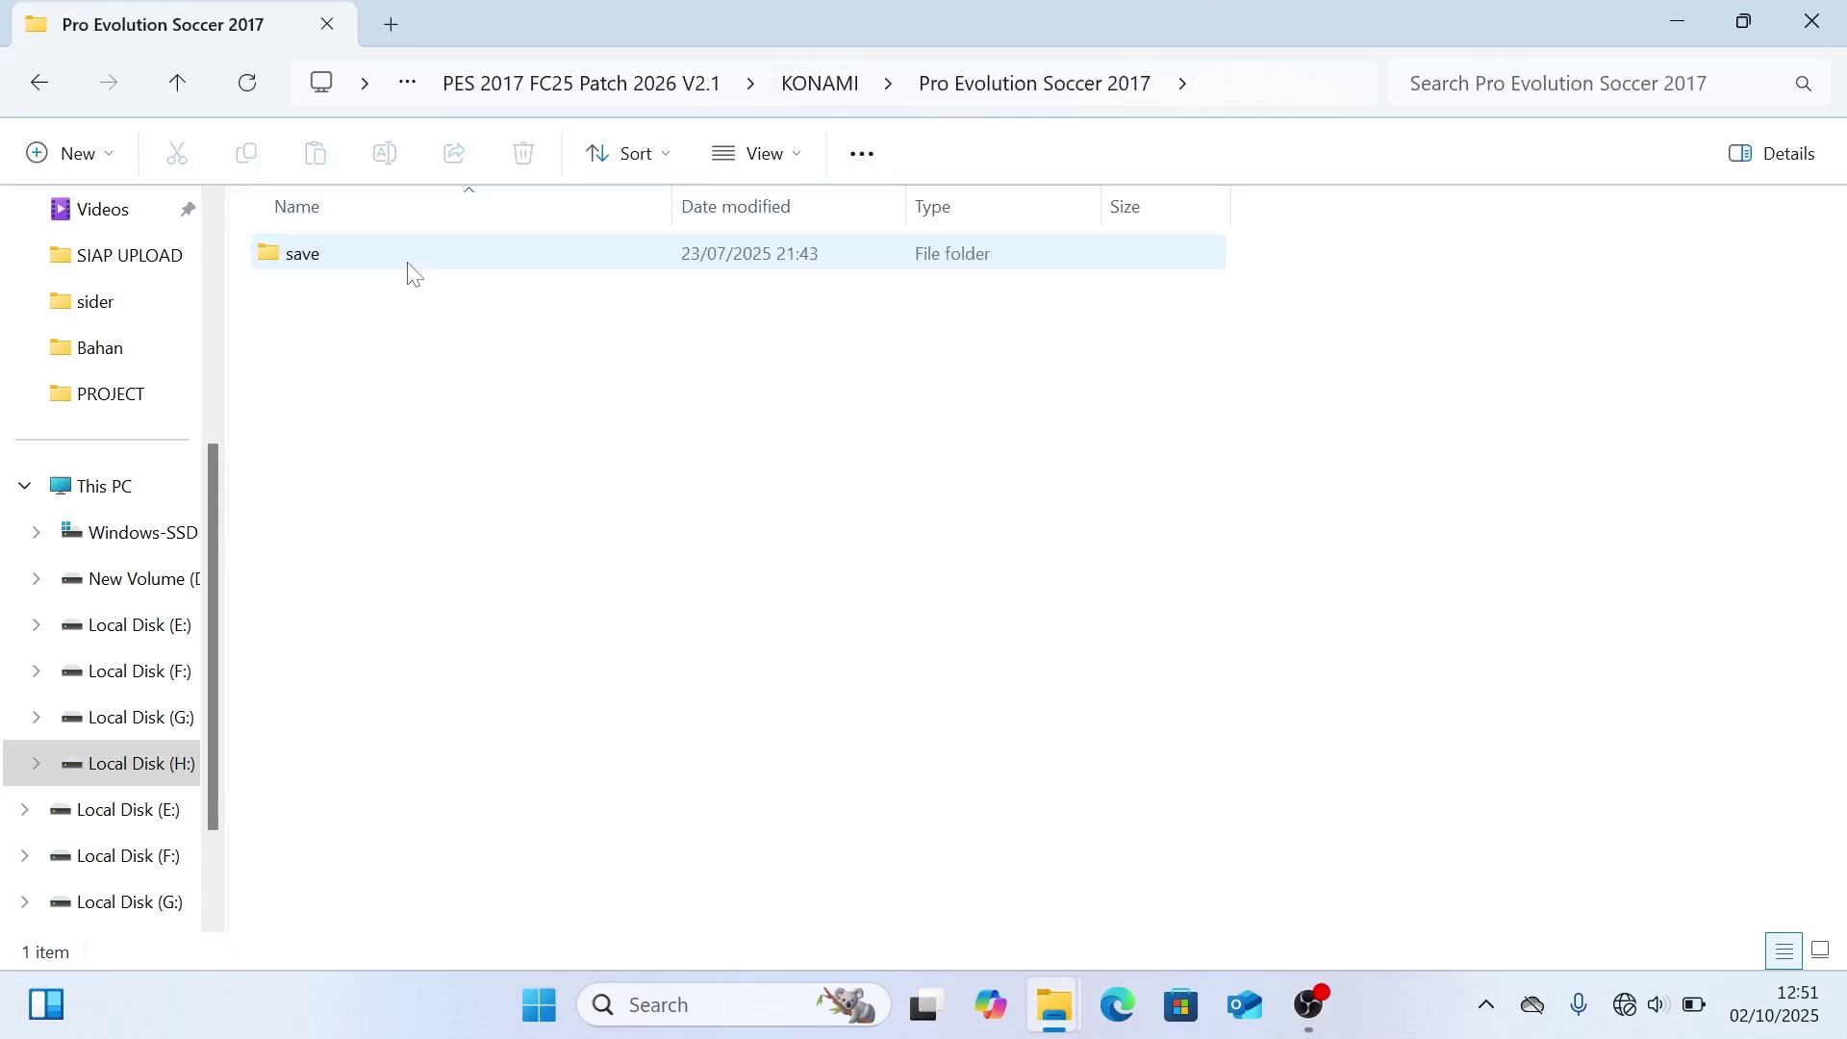
pyautogui.doubleClick(408, 269)
# Copy the EDIT00000000 file from the patch's save folder
pyautogui.click(368, 264)
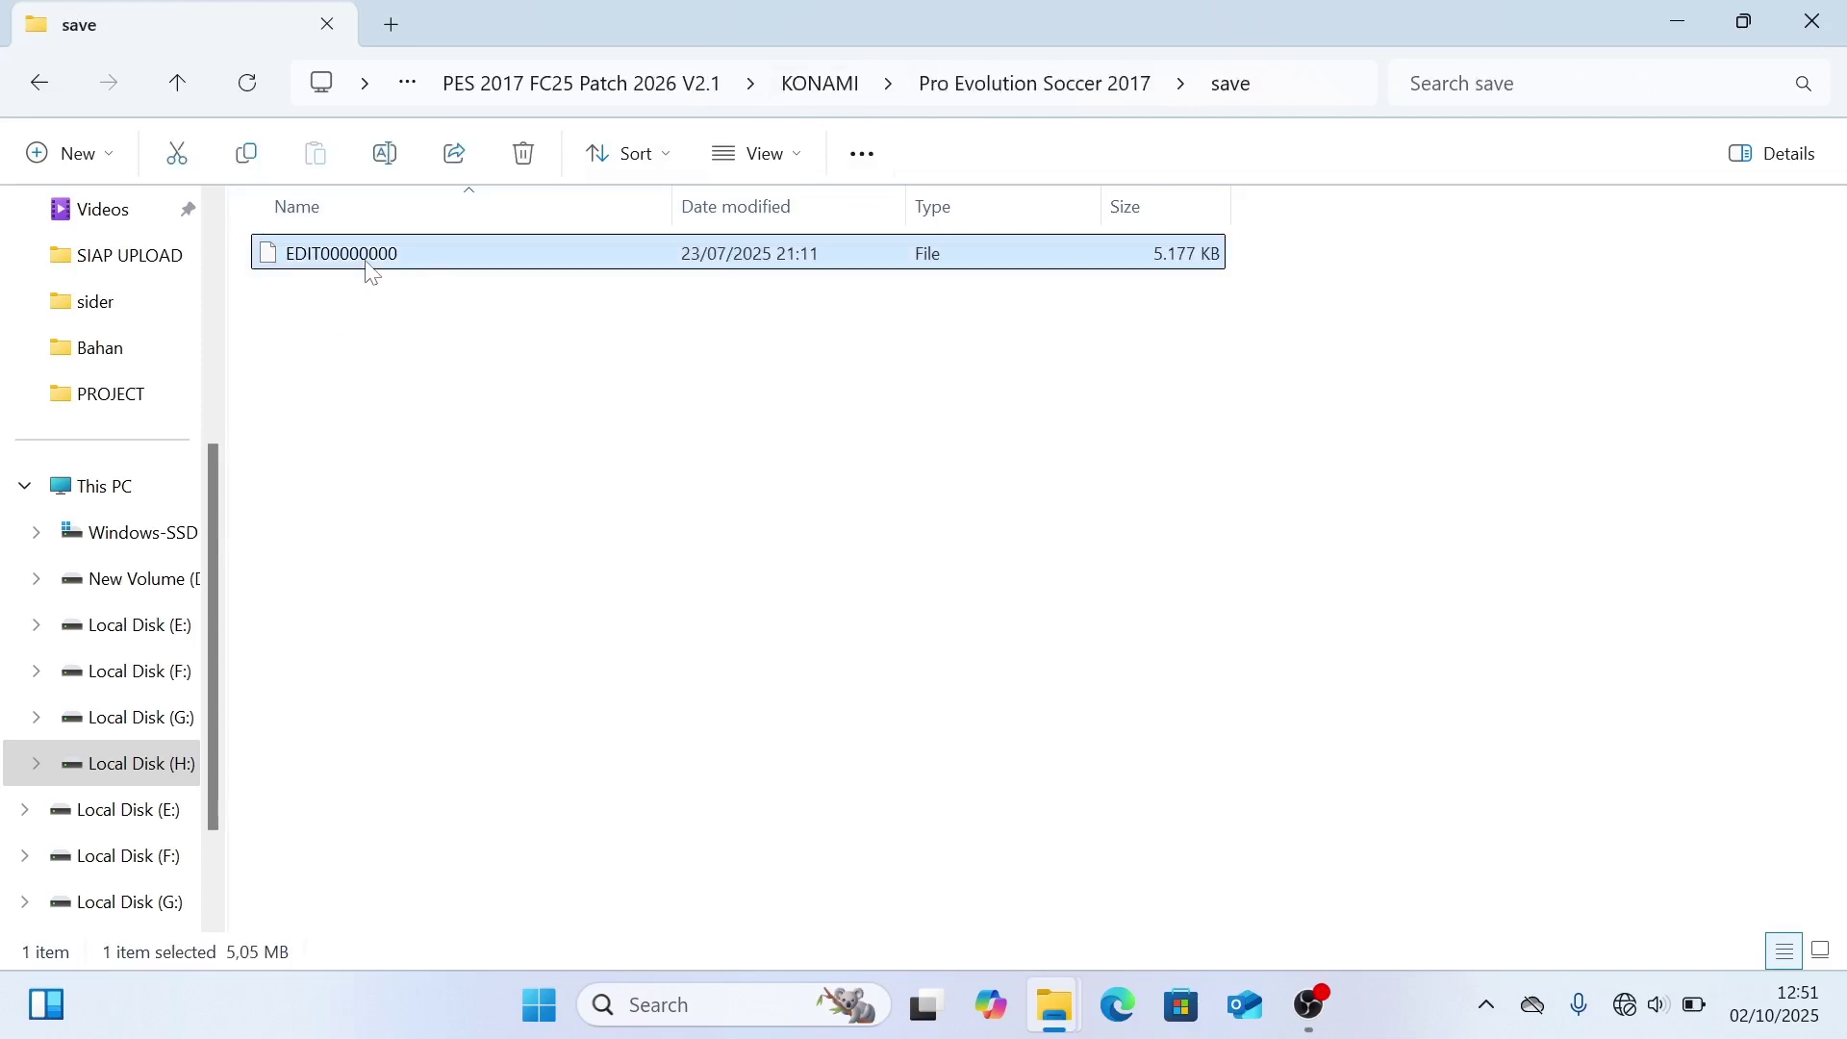
pyautogui.rightClick(371, 260)
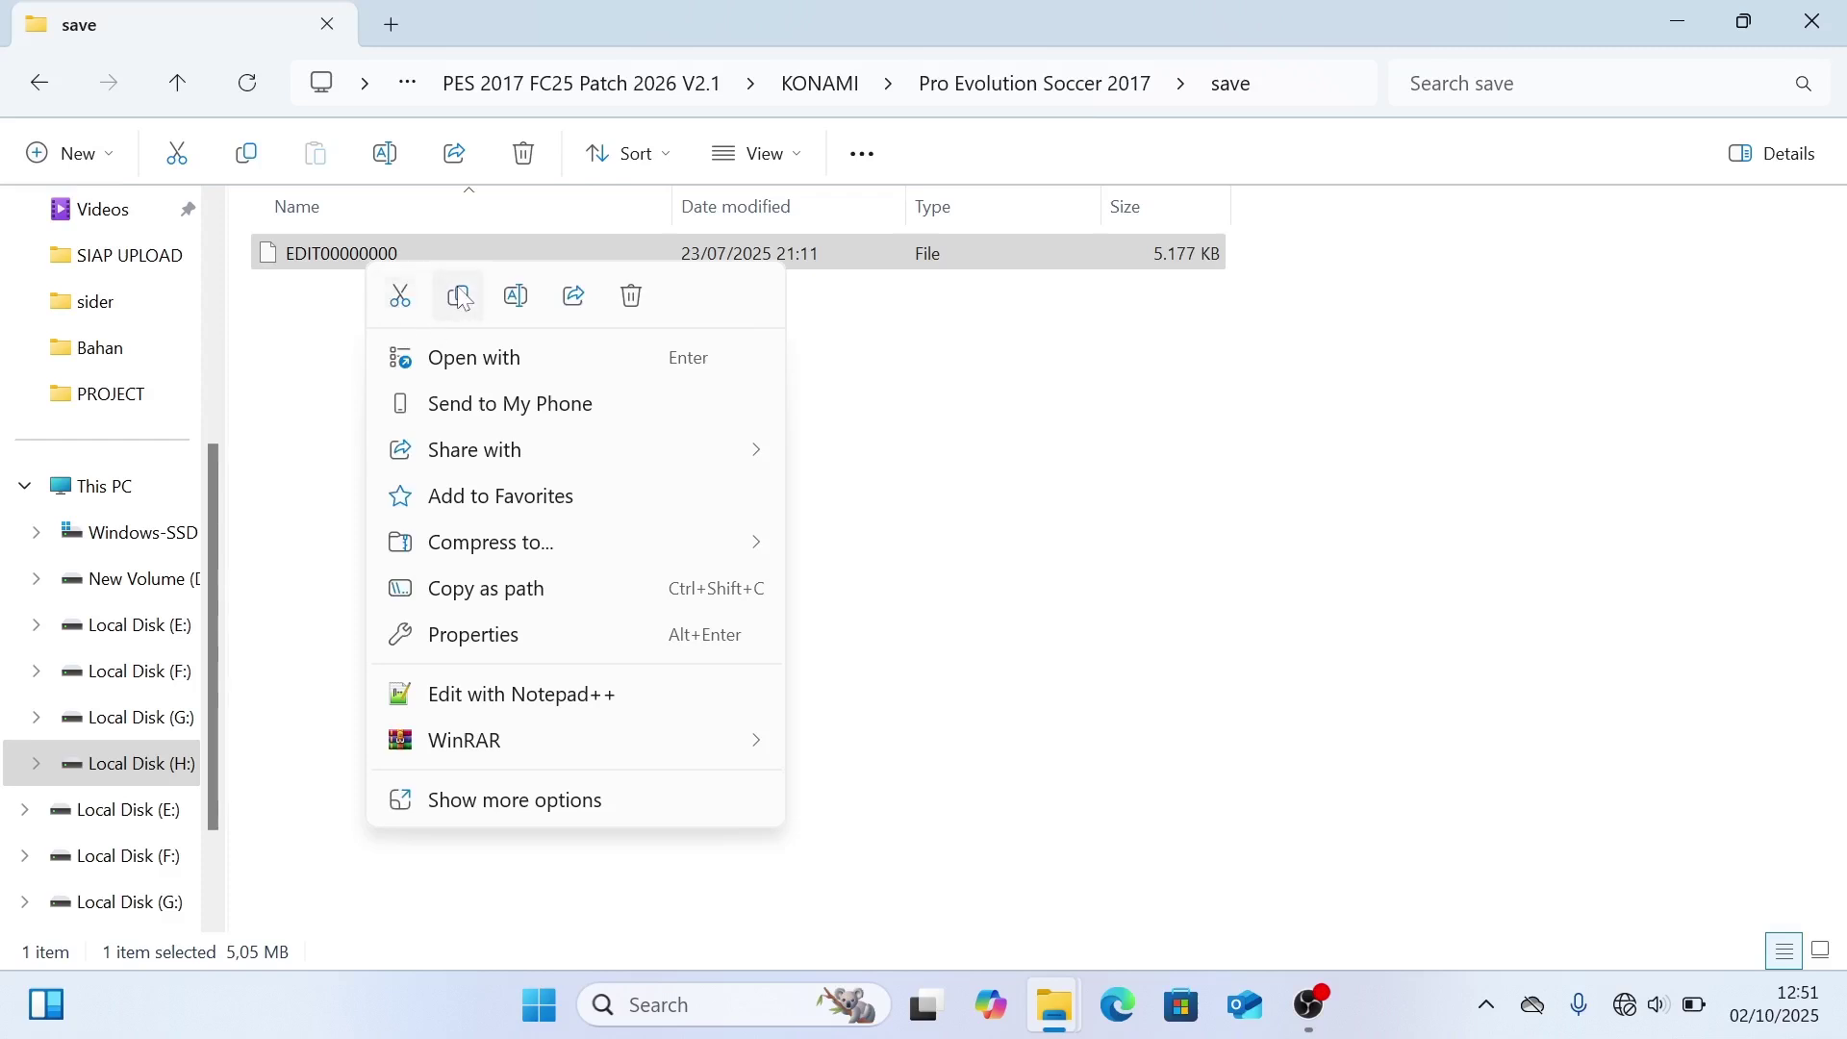
pyautogui.click(460, 297)
# Open the Documents\KONAMI\Pro Evolution Soccer 2017\save folder
pyautogui.scroll(5, 57, 511)
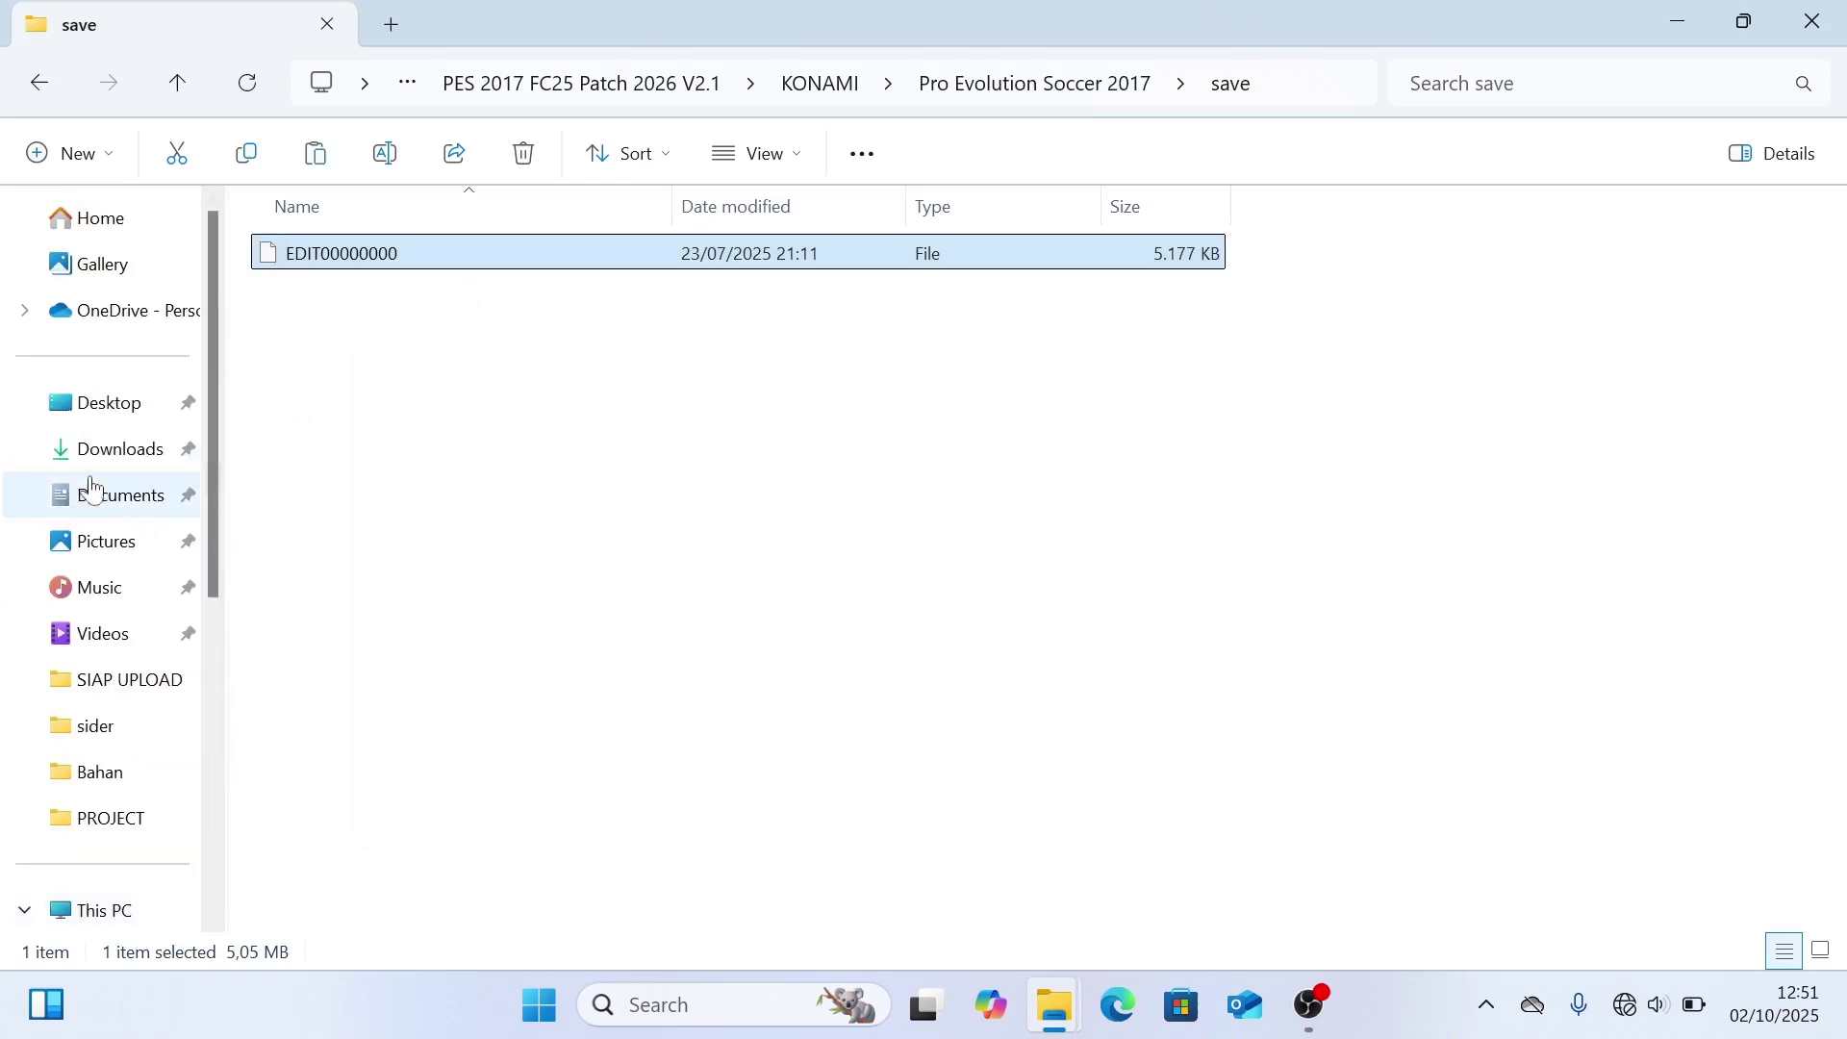
pyautogui.click(91, 491)
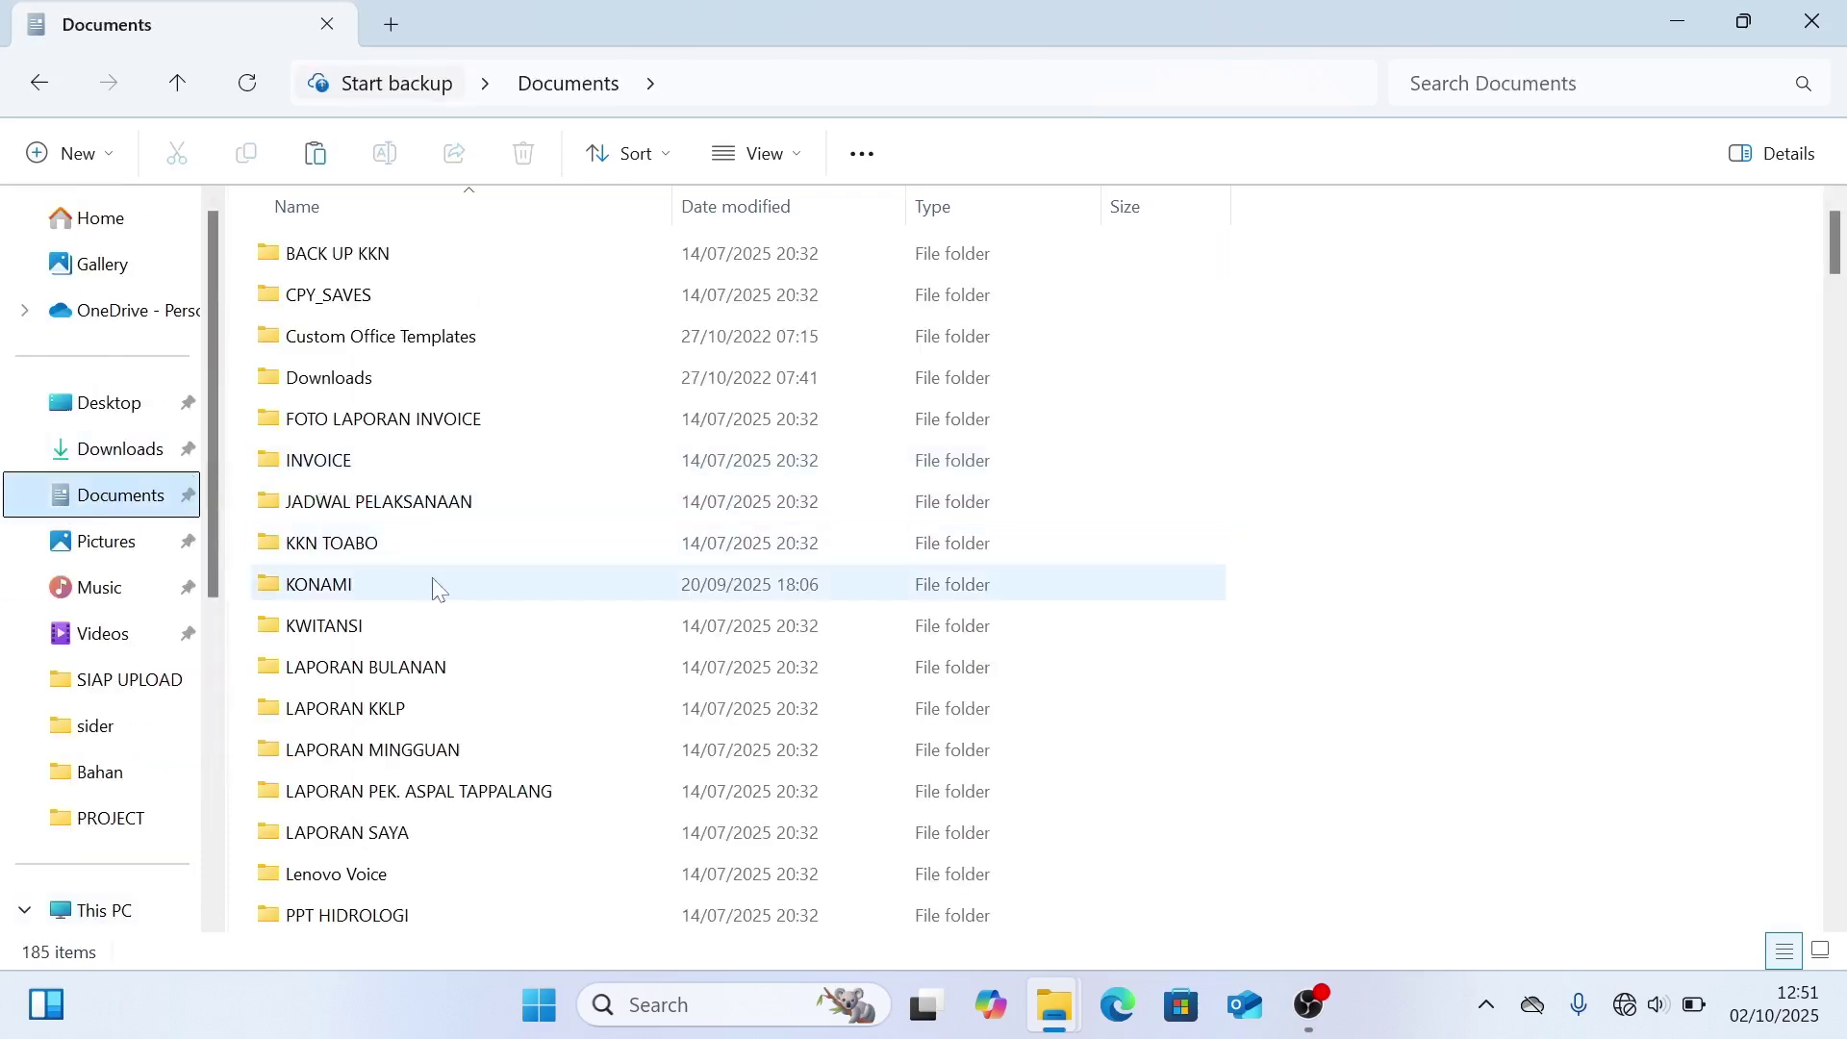
pyautogui.doubleClick(436, 589)
pyautogui.doubleClick(486, 256)
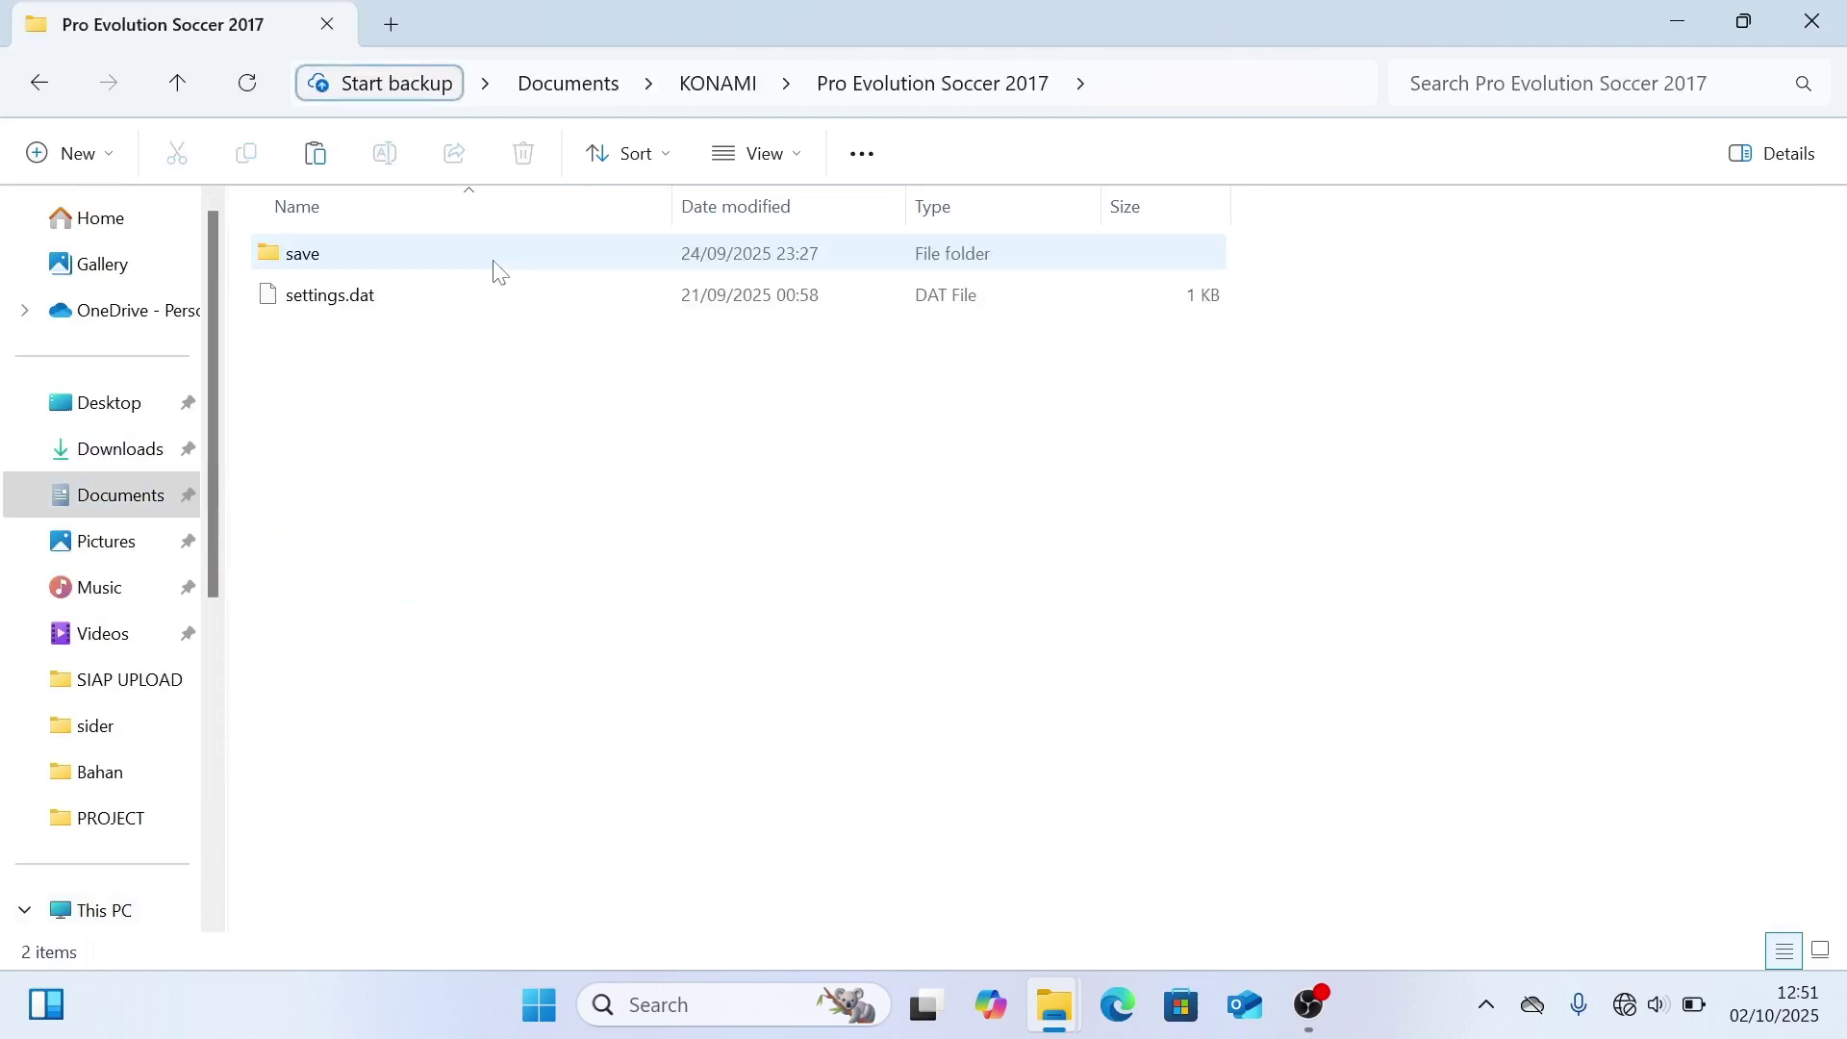
pyautogui.doubleClick(419, 269)
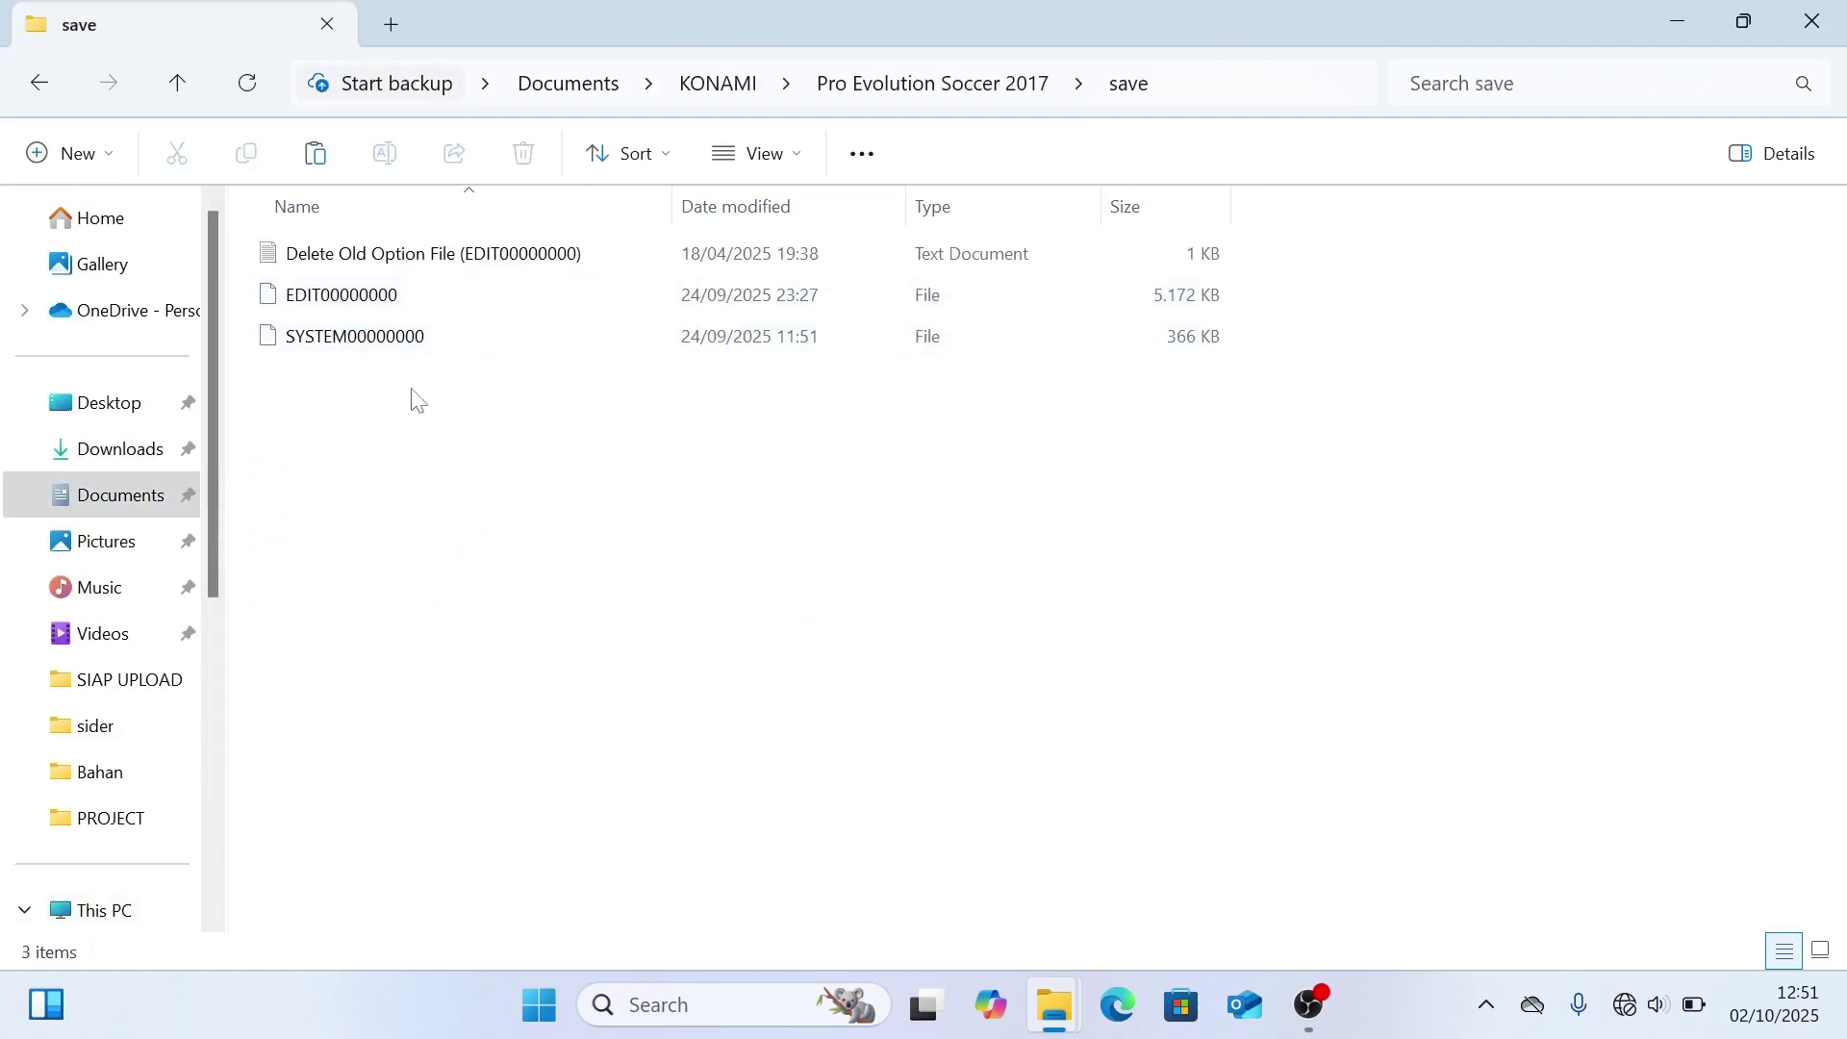
# Paste the copied EDIT00000000 file into the Documents save folder, replacing the existing file
pyautogui.rightClick(463, 440)
pyautogui.click(486, 469)
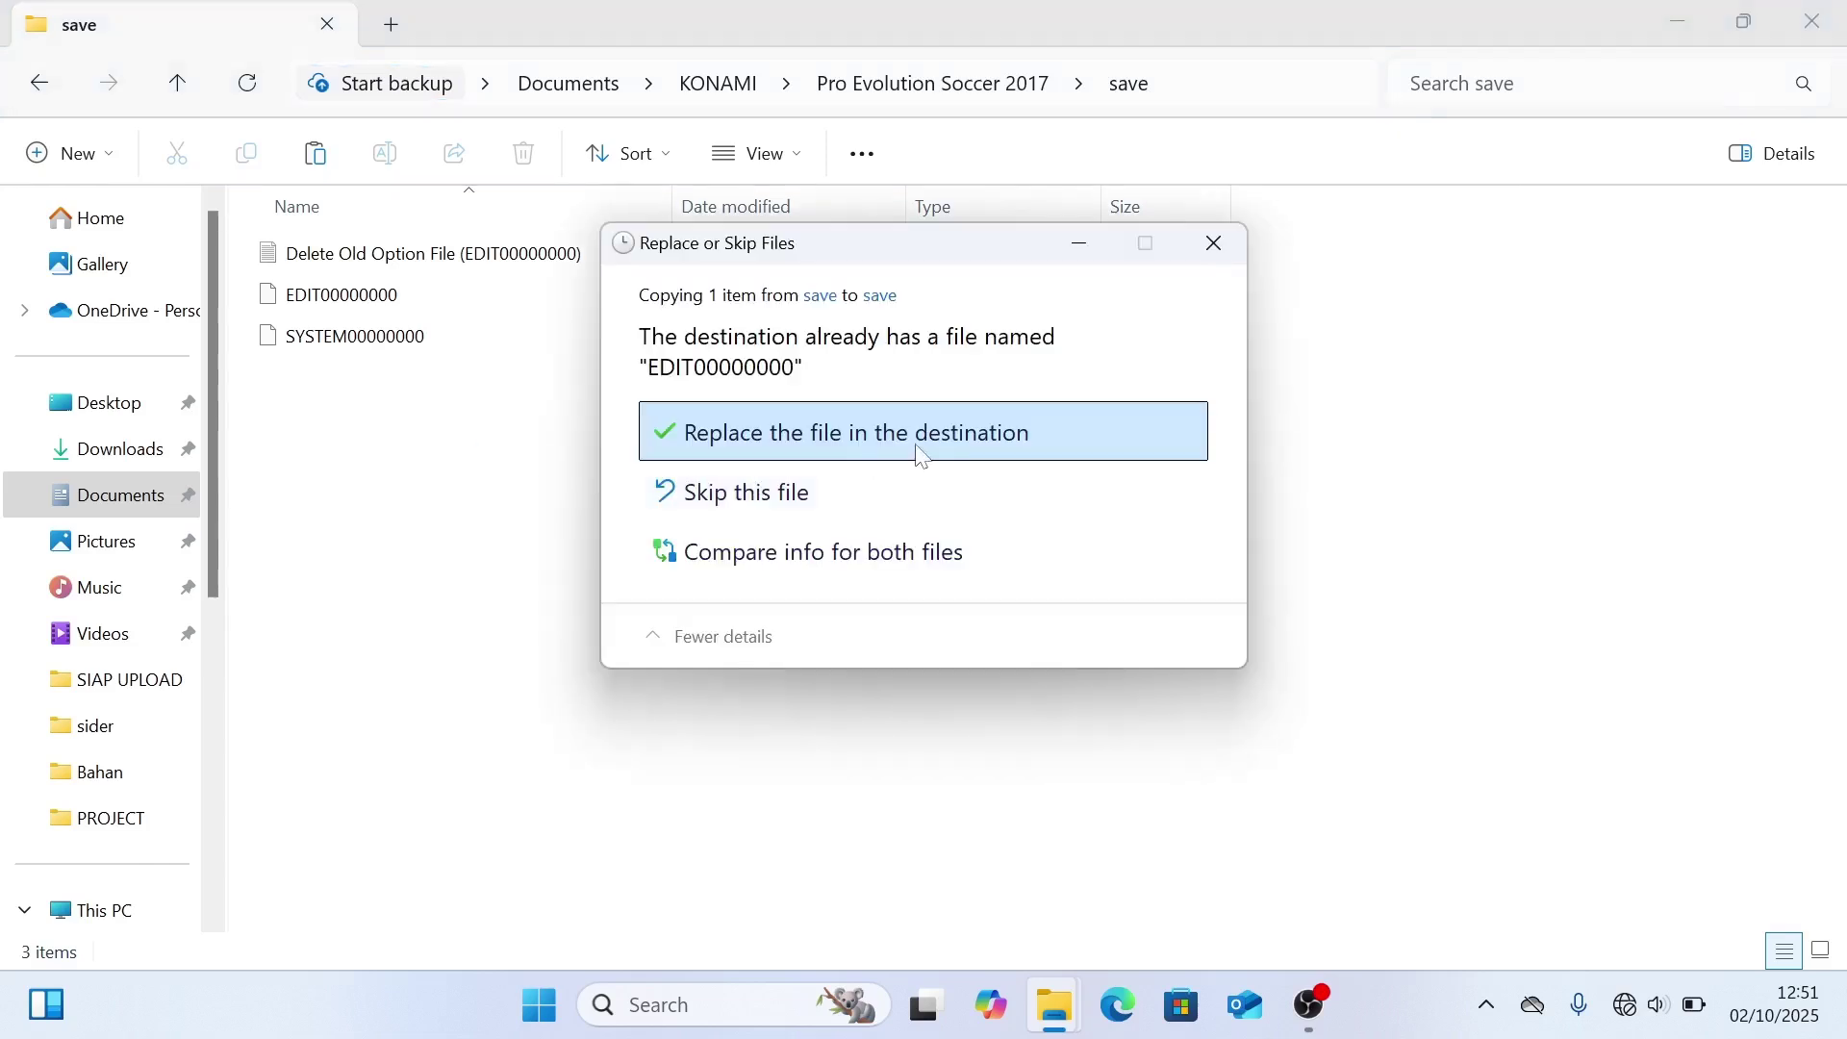
pyautogui.click(875, 433)
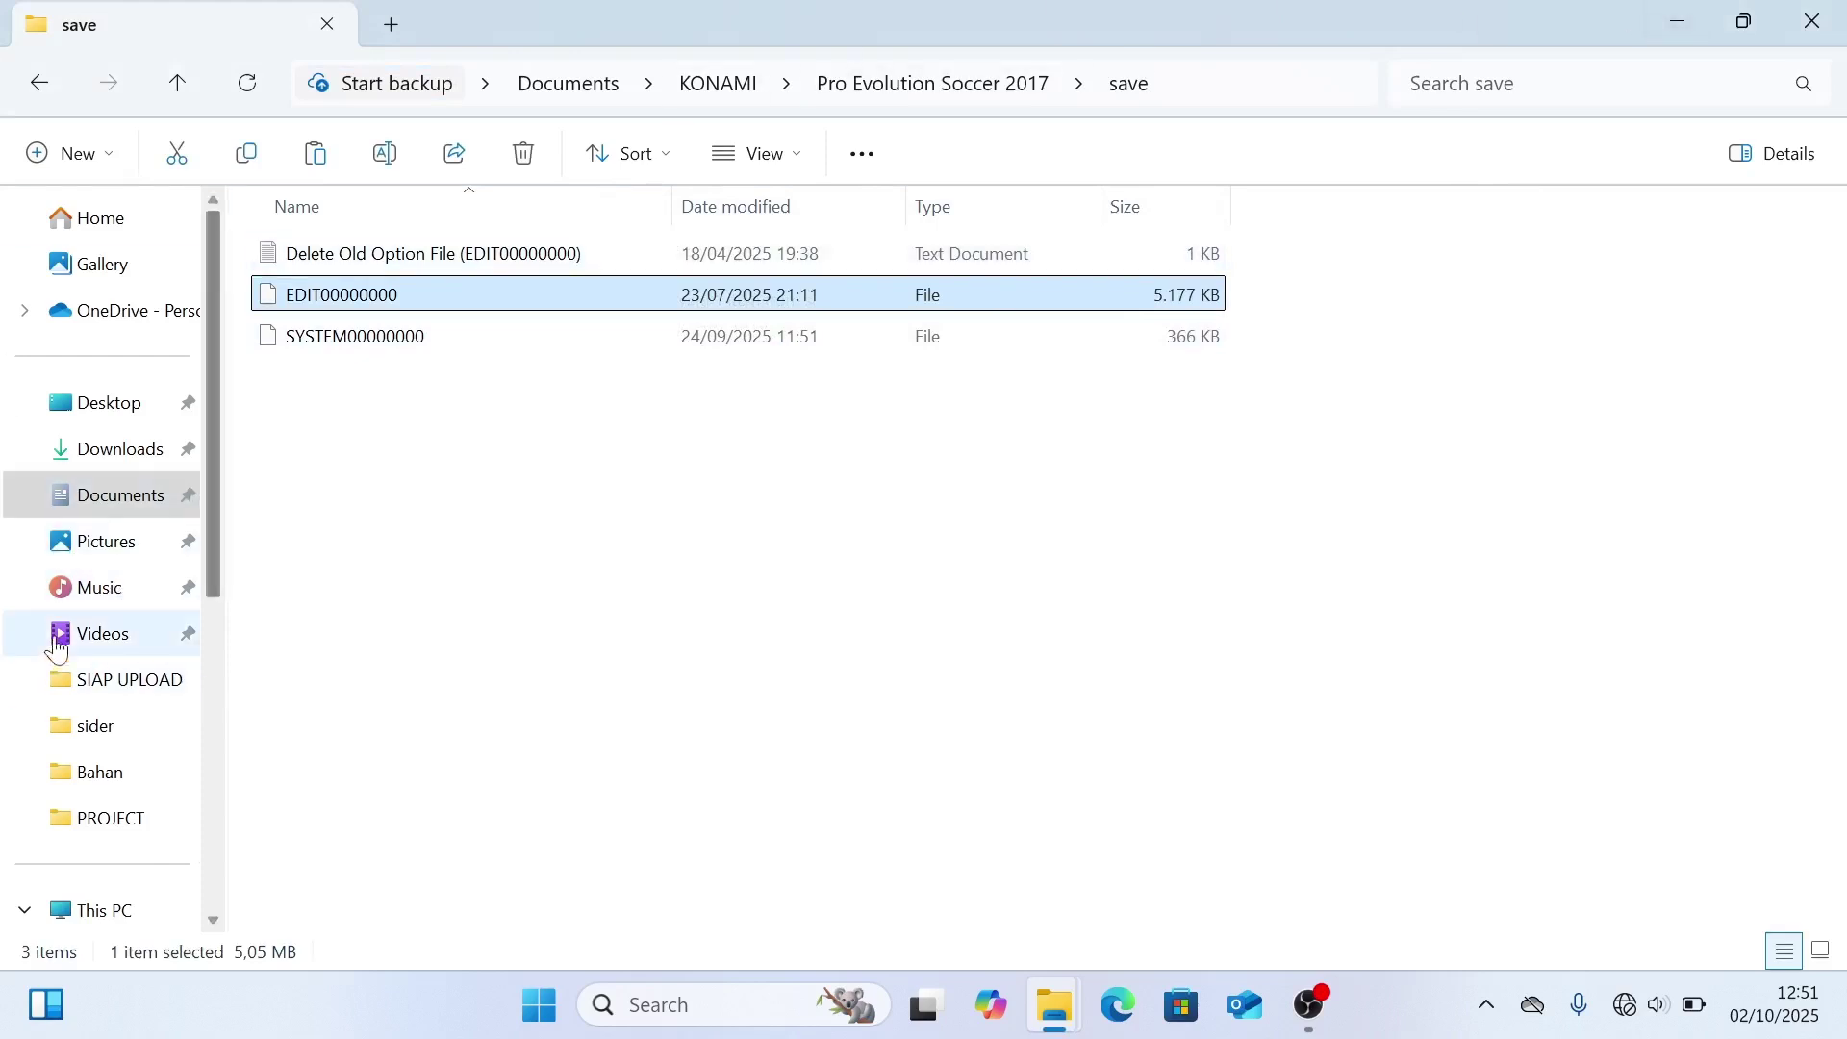
# Open the HANO PATCH folder on Local Disk (H:), inside DOWNLOAD MASTER\PATCH PES 2017
pyautogui.scroll(-4, 74, 619)
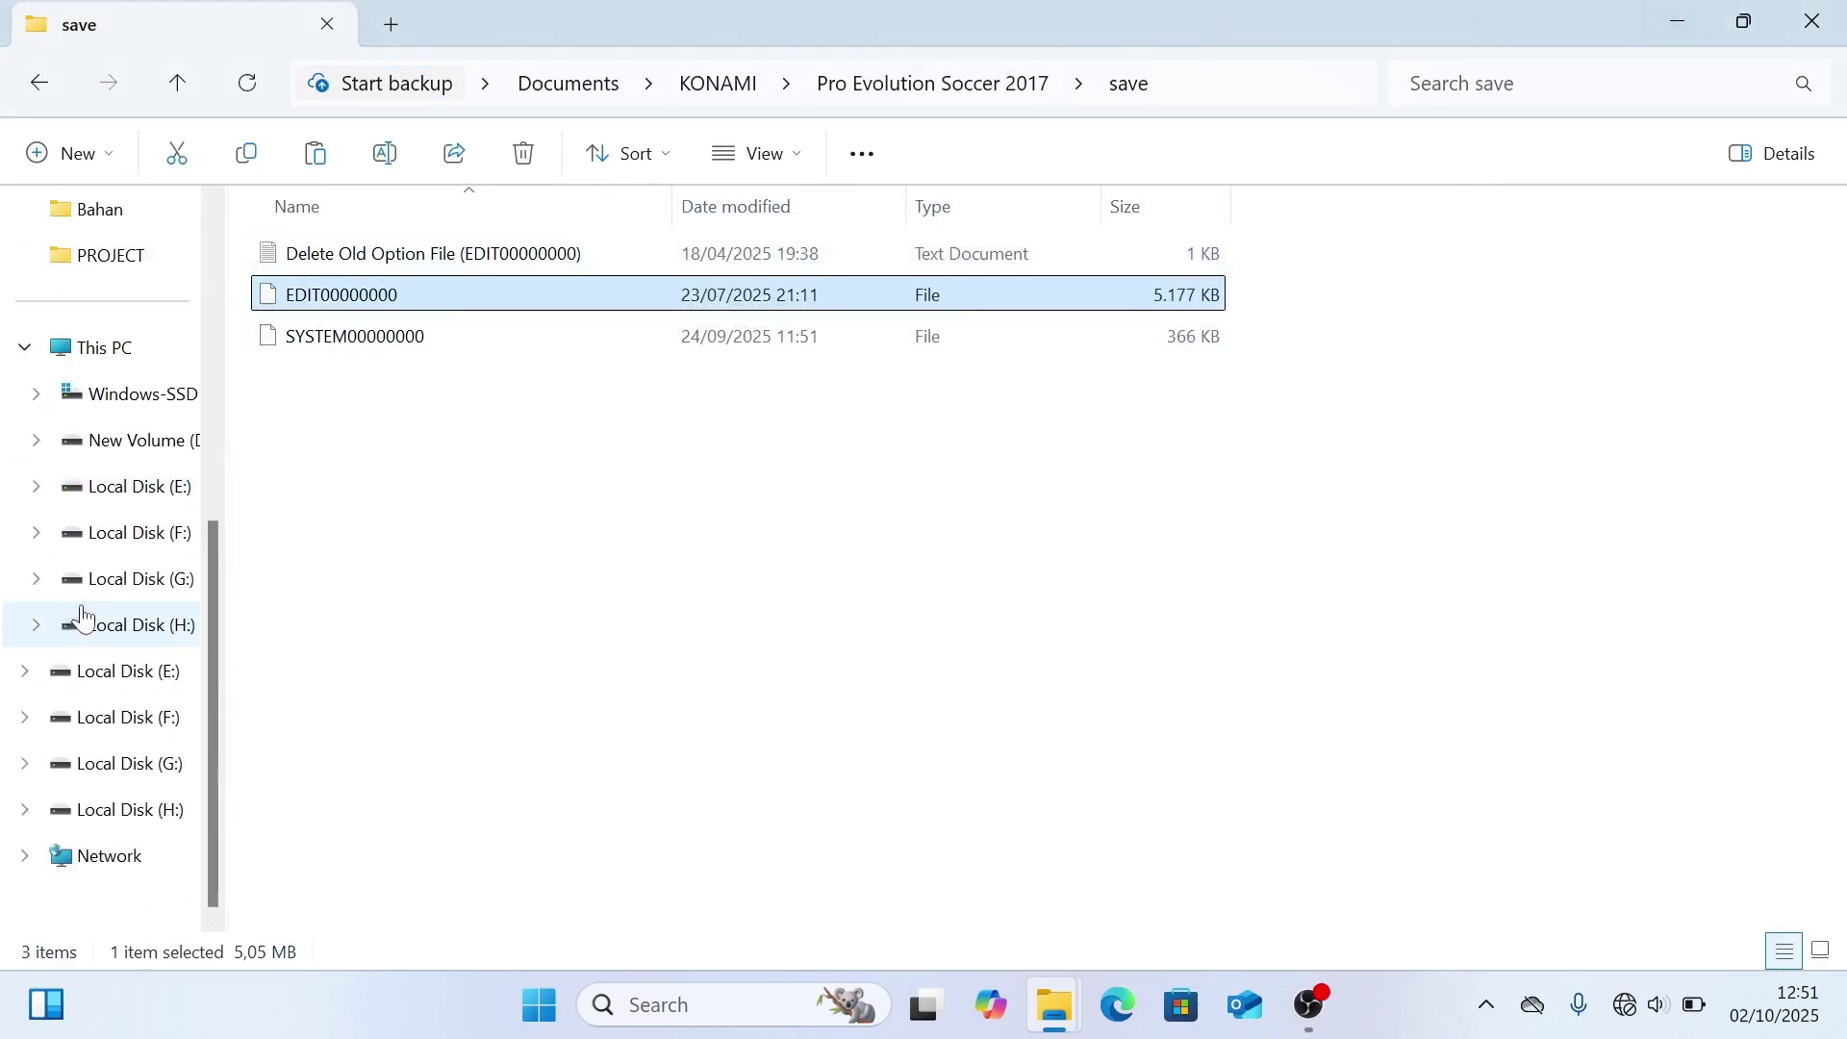
pyautogui.click(154, 631)
pyautogui.doubleClick(486, 422)
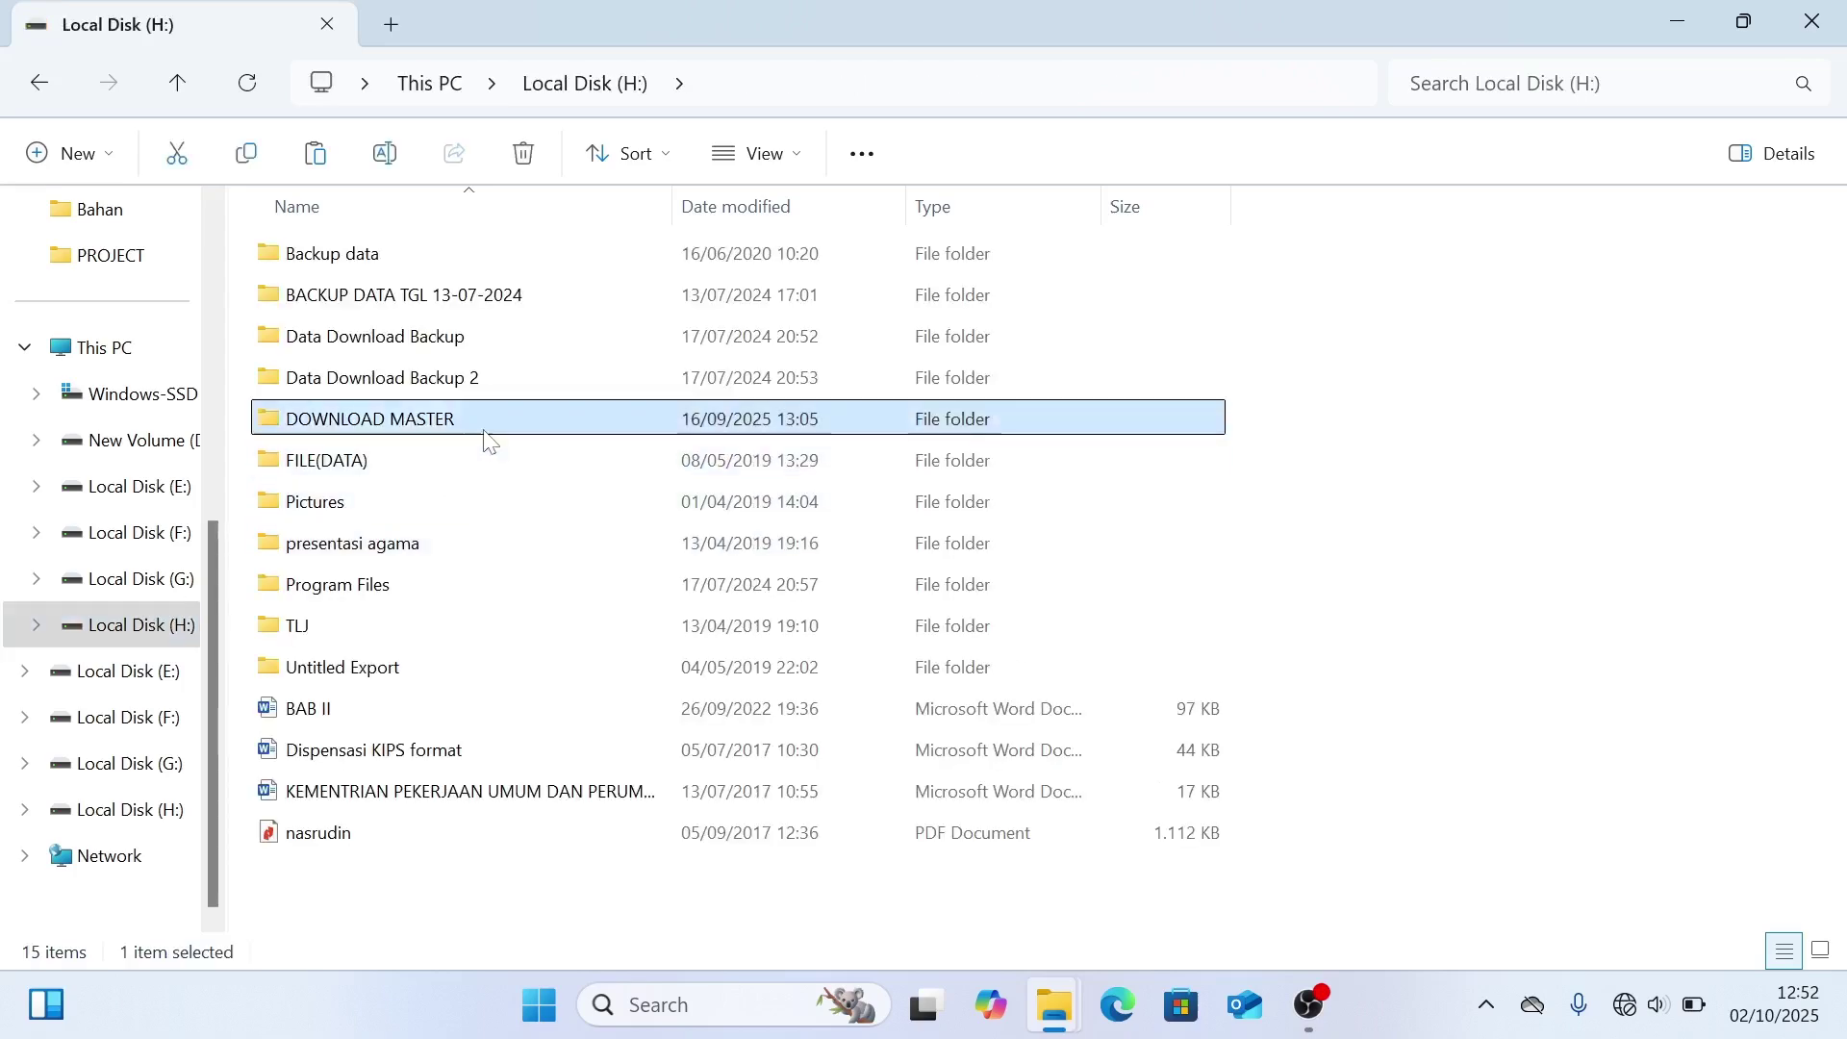
pyautogui.doubleClick(416, 339)
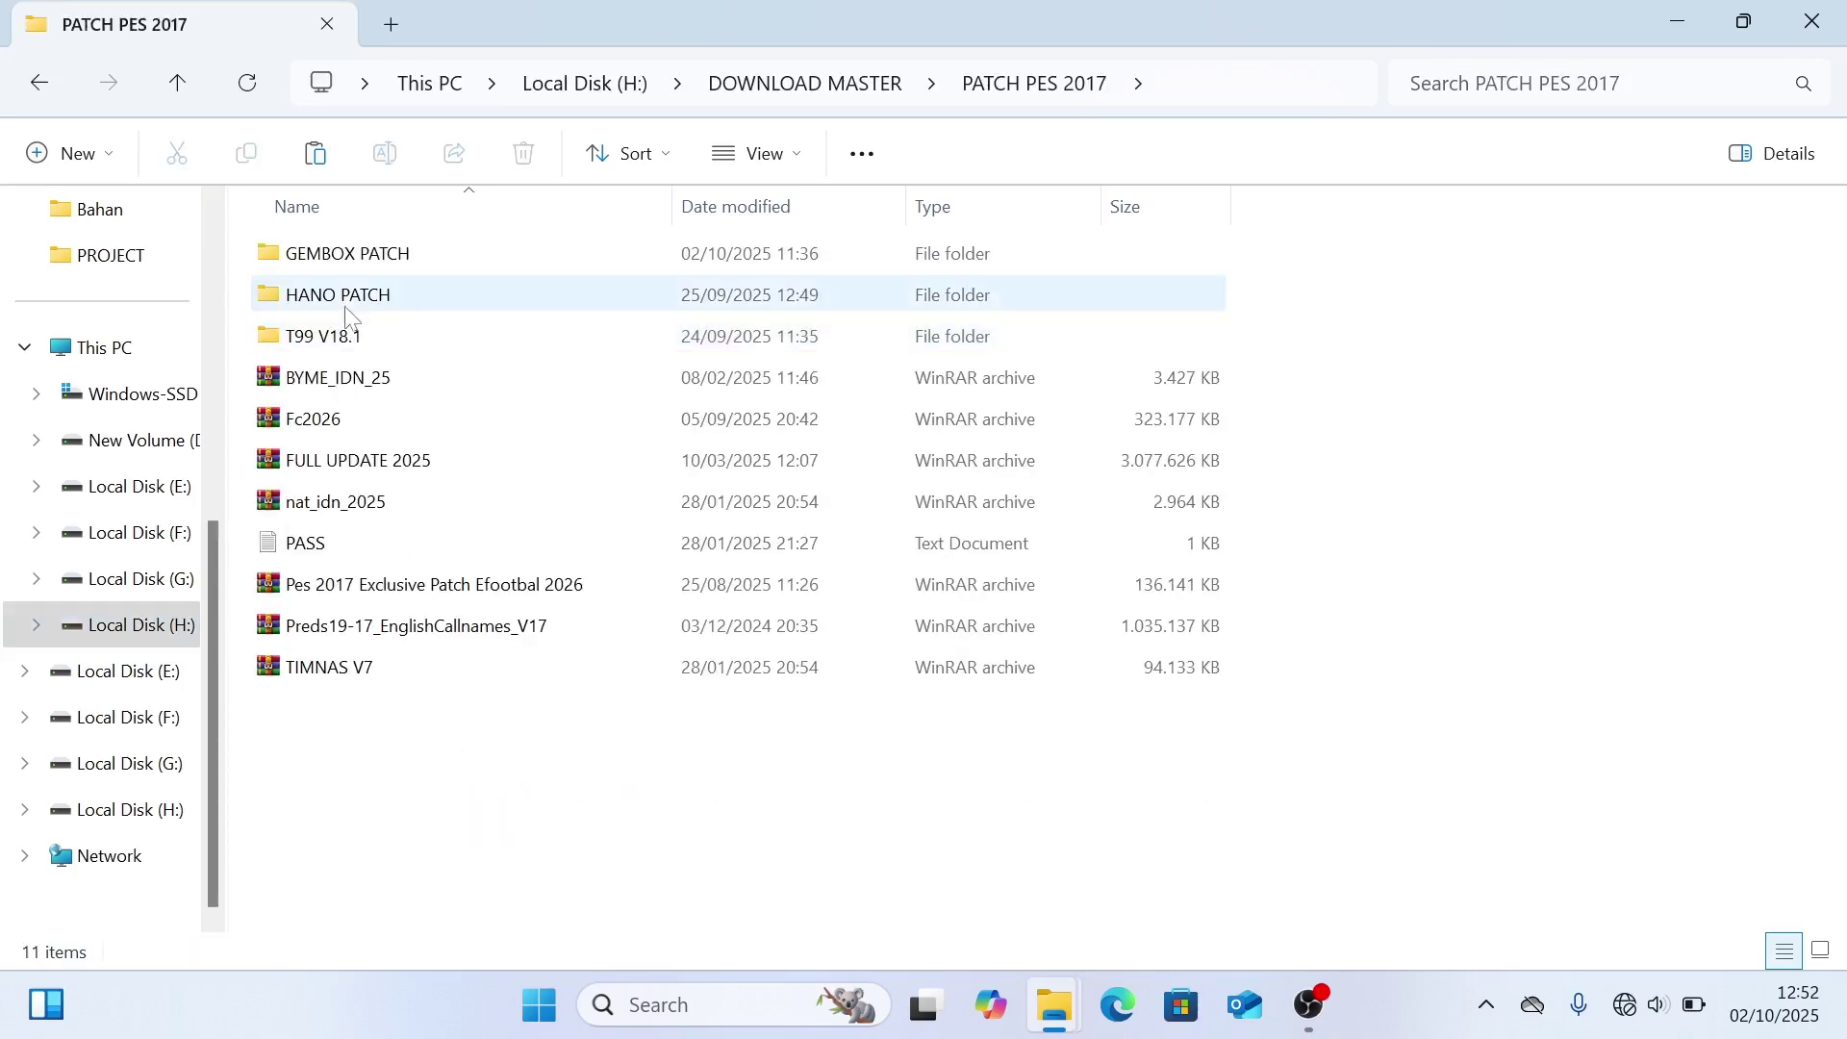
pyautogui.doubleClick(385, 292)
# Permanently delete the extracted PES 2017 FC25 Patch 2026 V2.1 folder from HANO PATCH\V2.1, keeping the archives
pyautogui.doubleClick(362, 258)
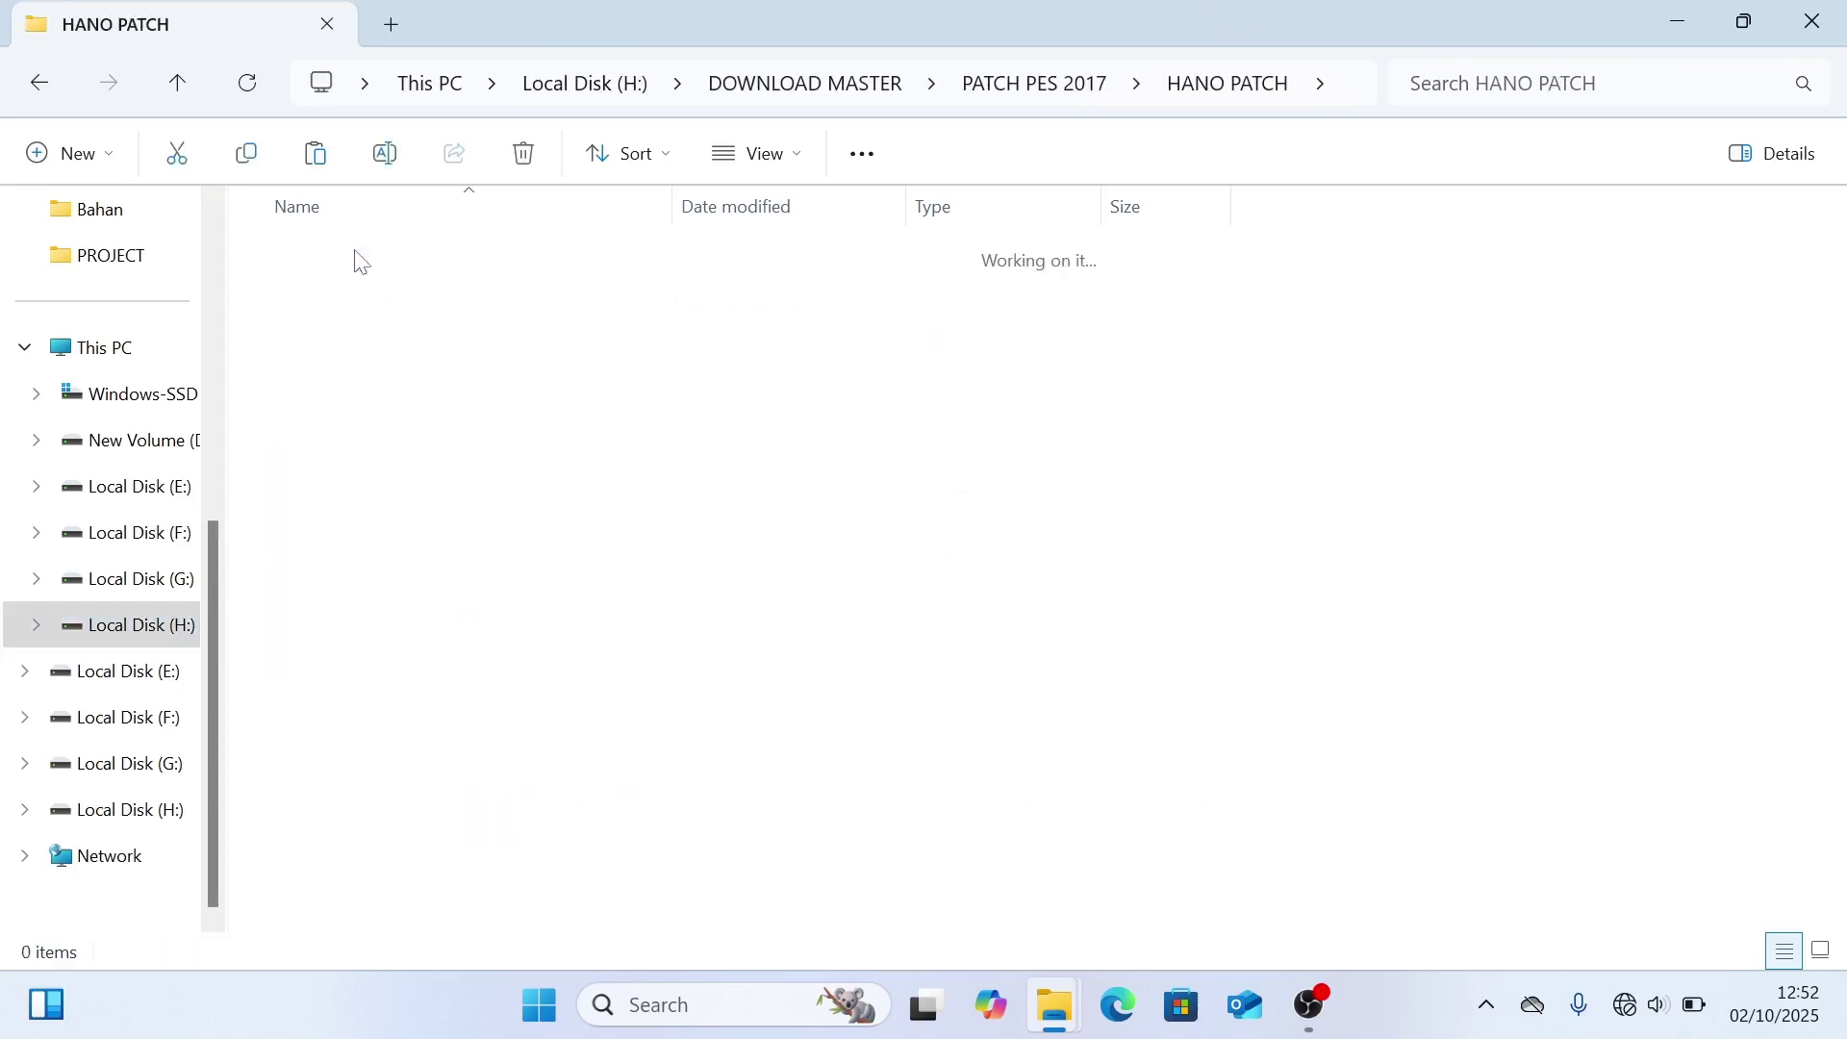
pyautogui.click(945, 89)
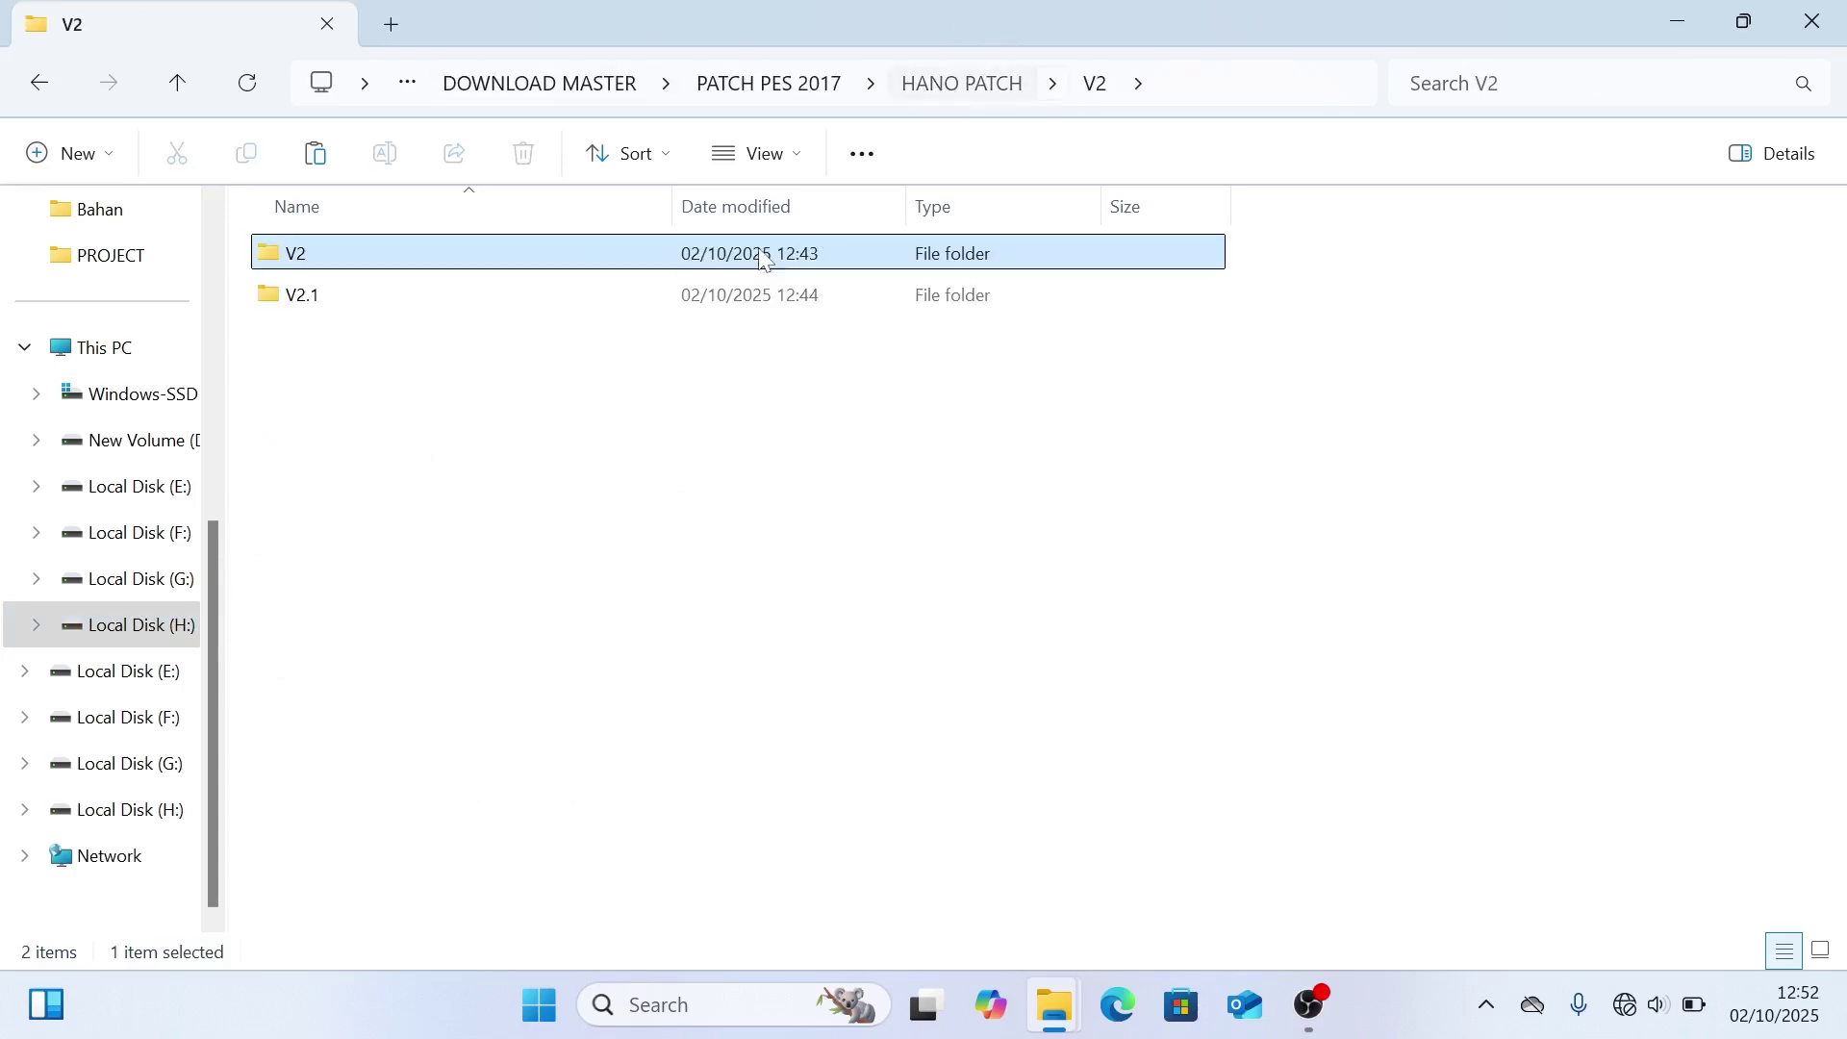
pyautogui.doubleClick(491, 293)
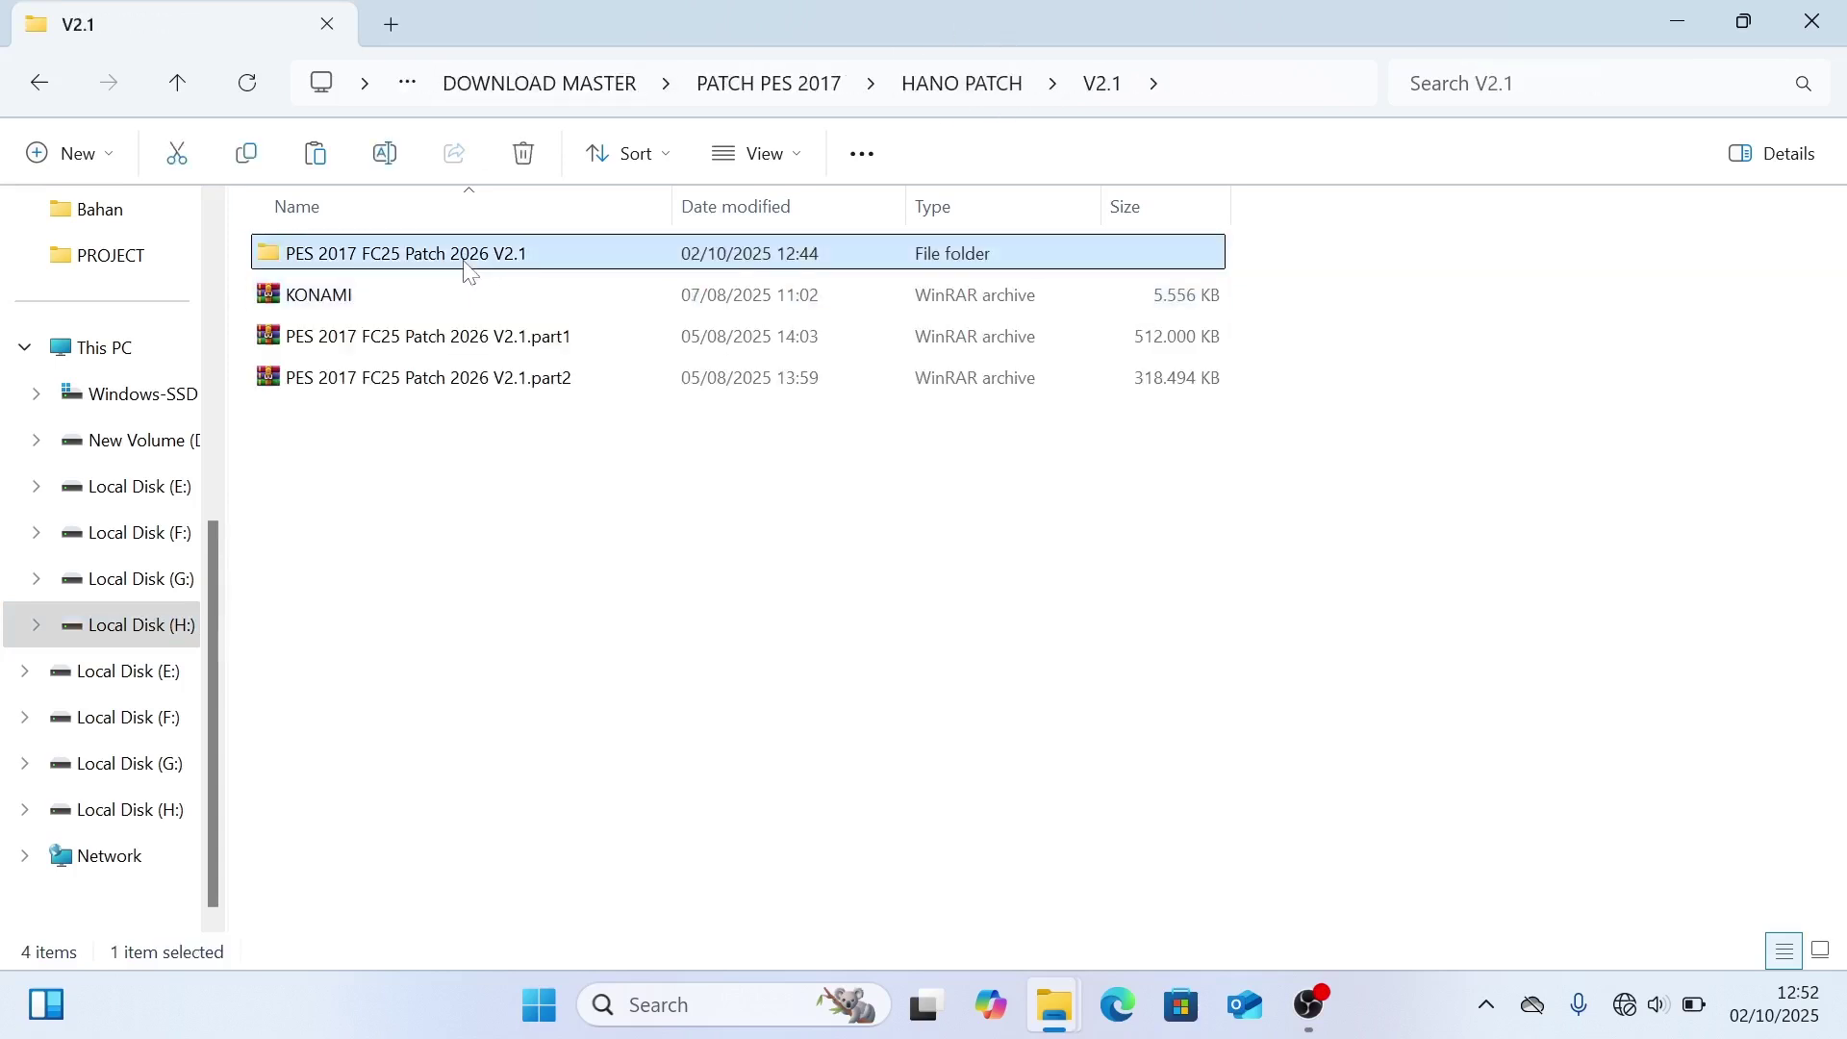
pyautogui.hotkey('shift', 'Delete')
pyautogui.press('Return')
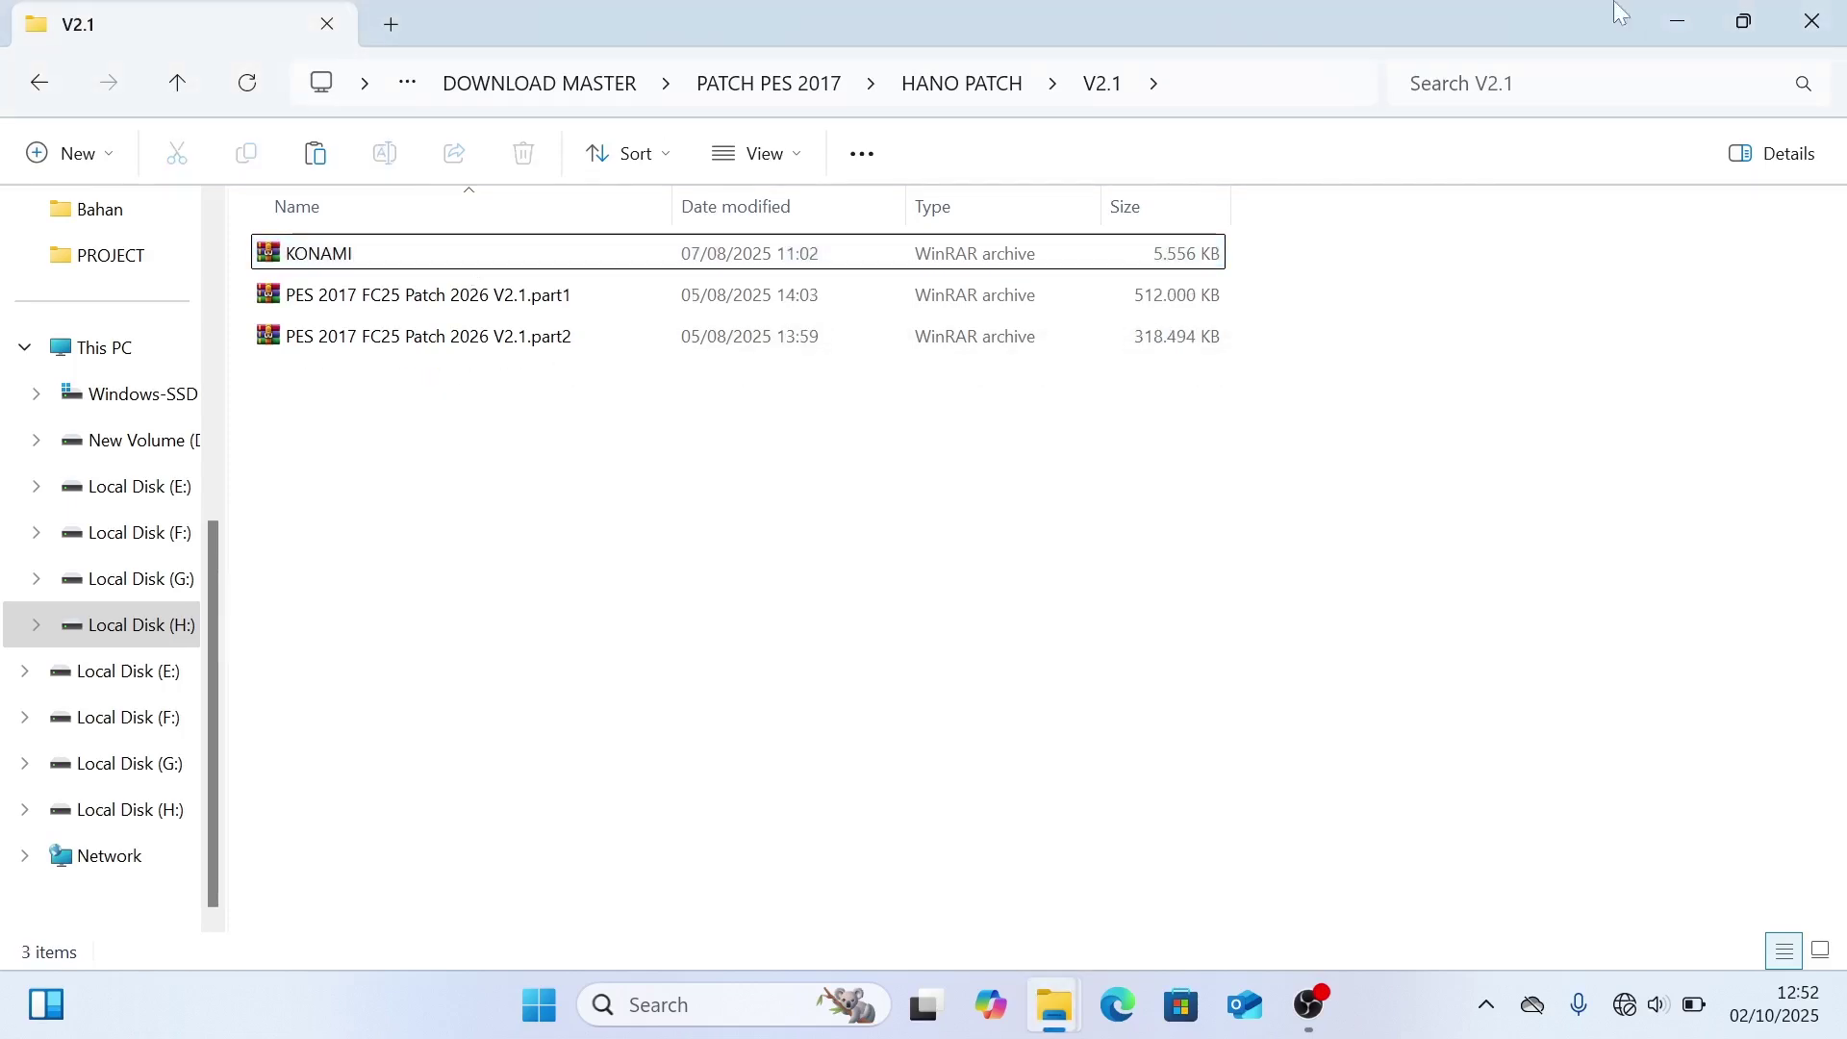
# Return to the Pro Evolution Soccer 2017 game folder and look through its files for the sider application
pyautogui.hotkey('alt', 'Tab')
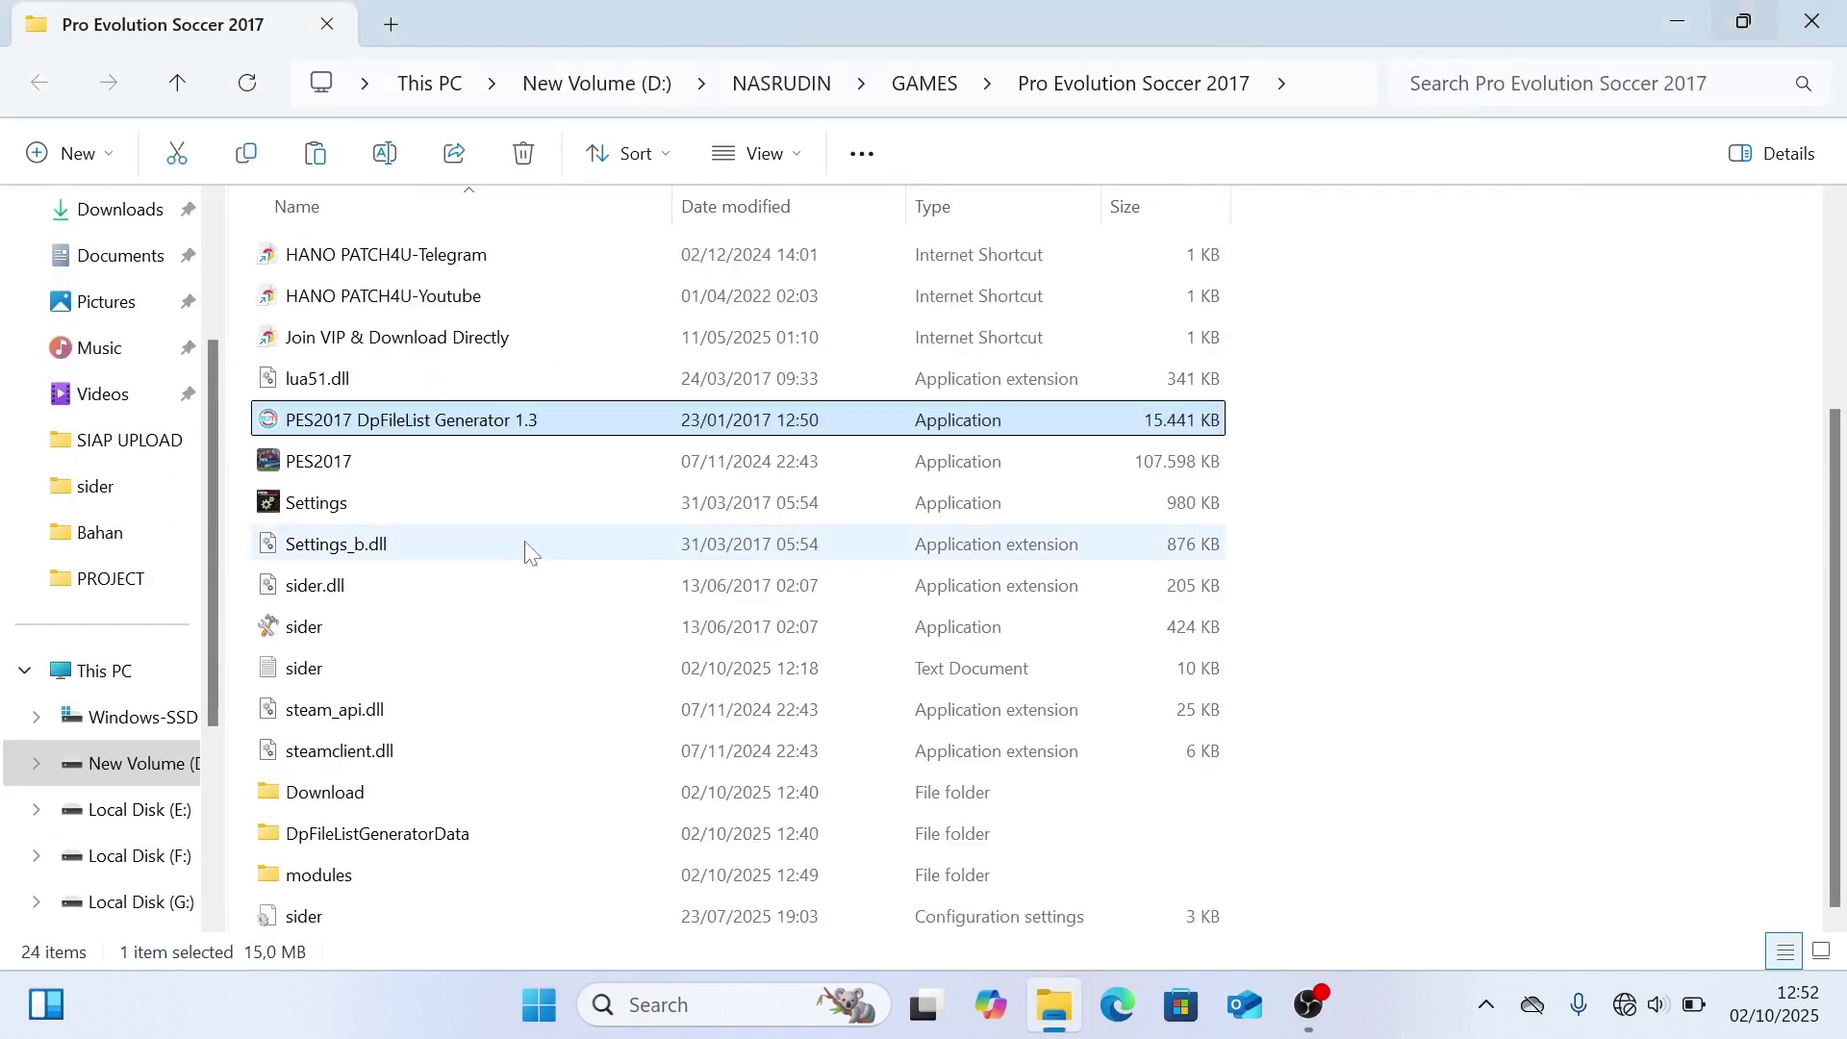
pyautogui.scroll(2, 548, 534)
pyautogui.scroll(-2, 597, 524)
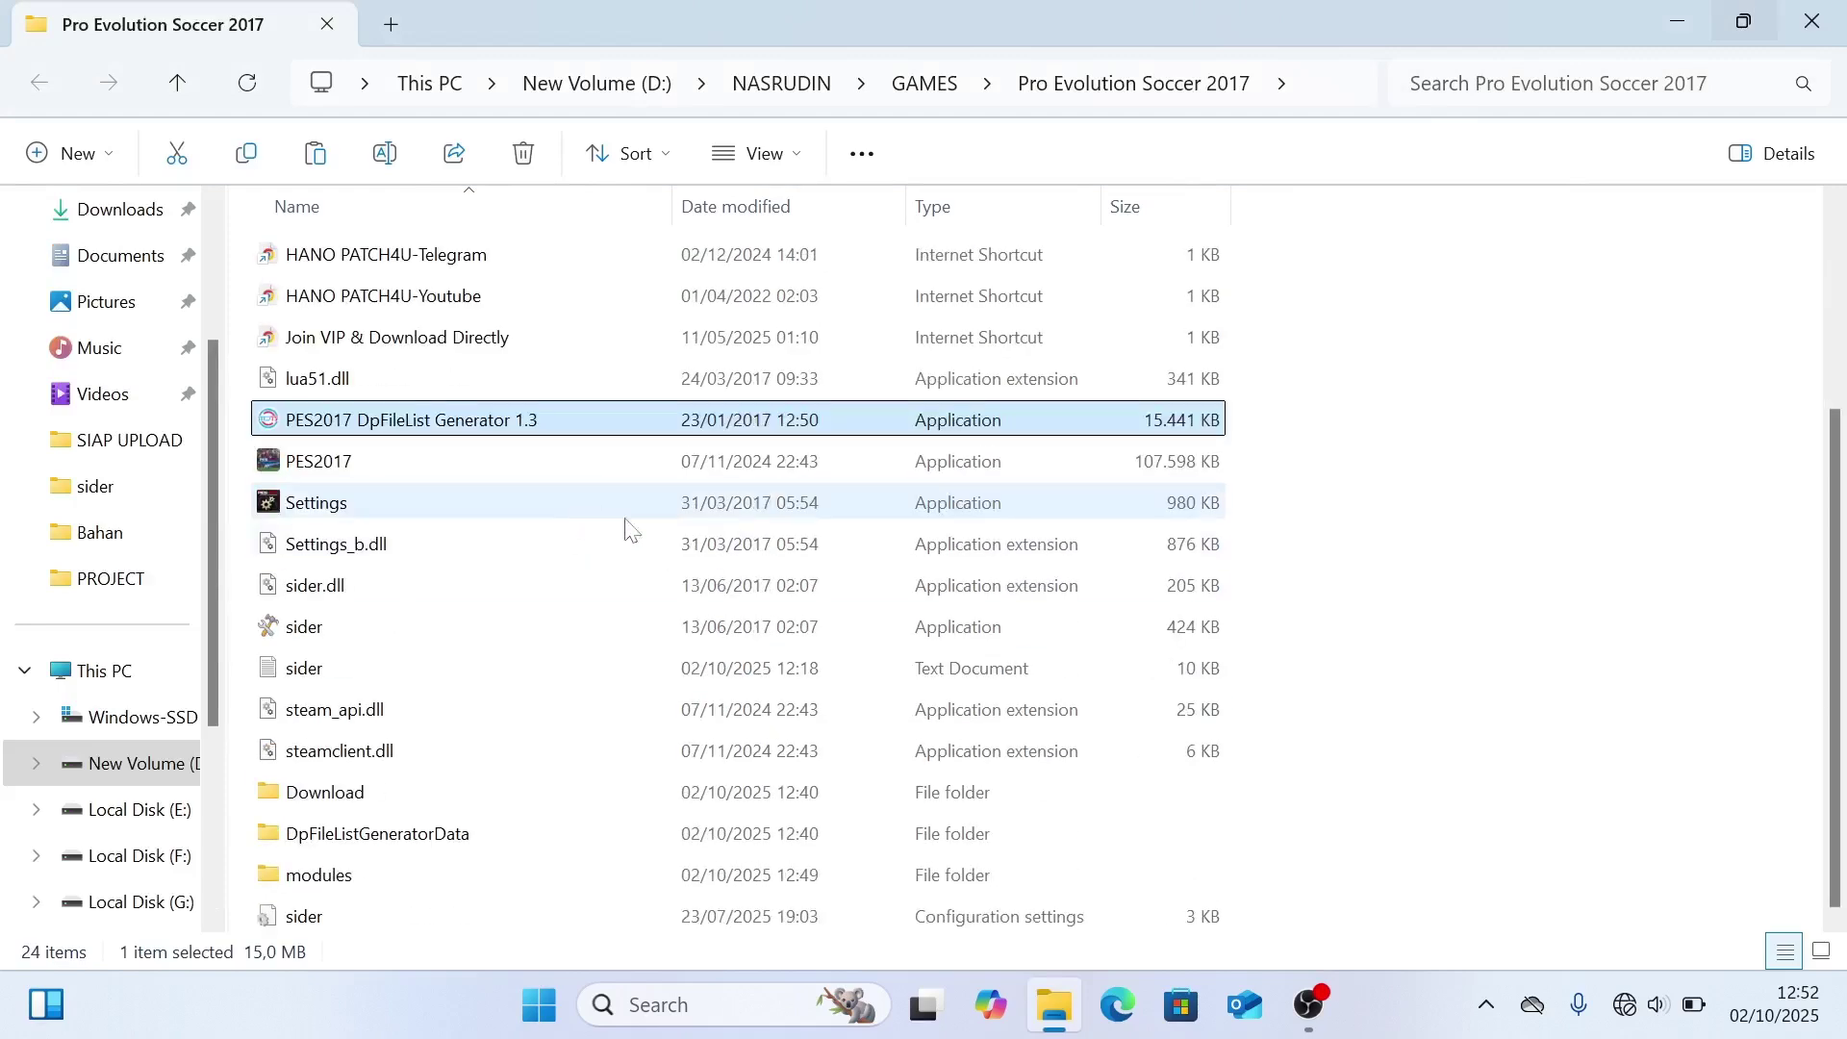
pyautogui.click(467, 628)
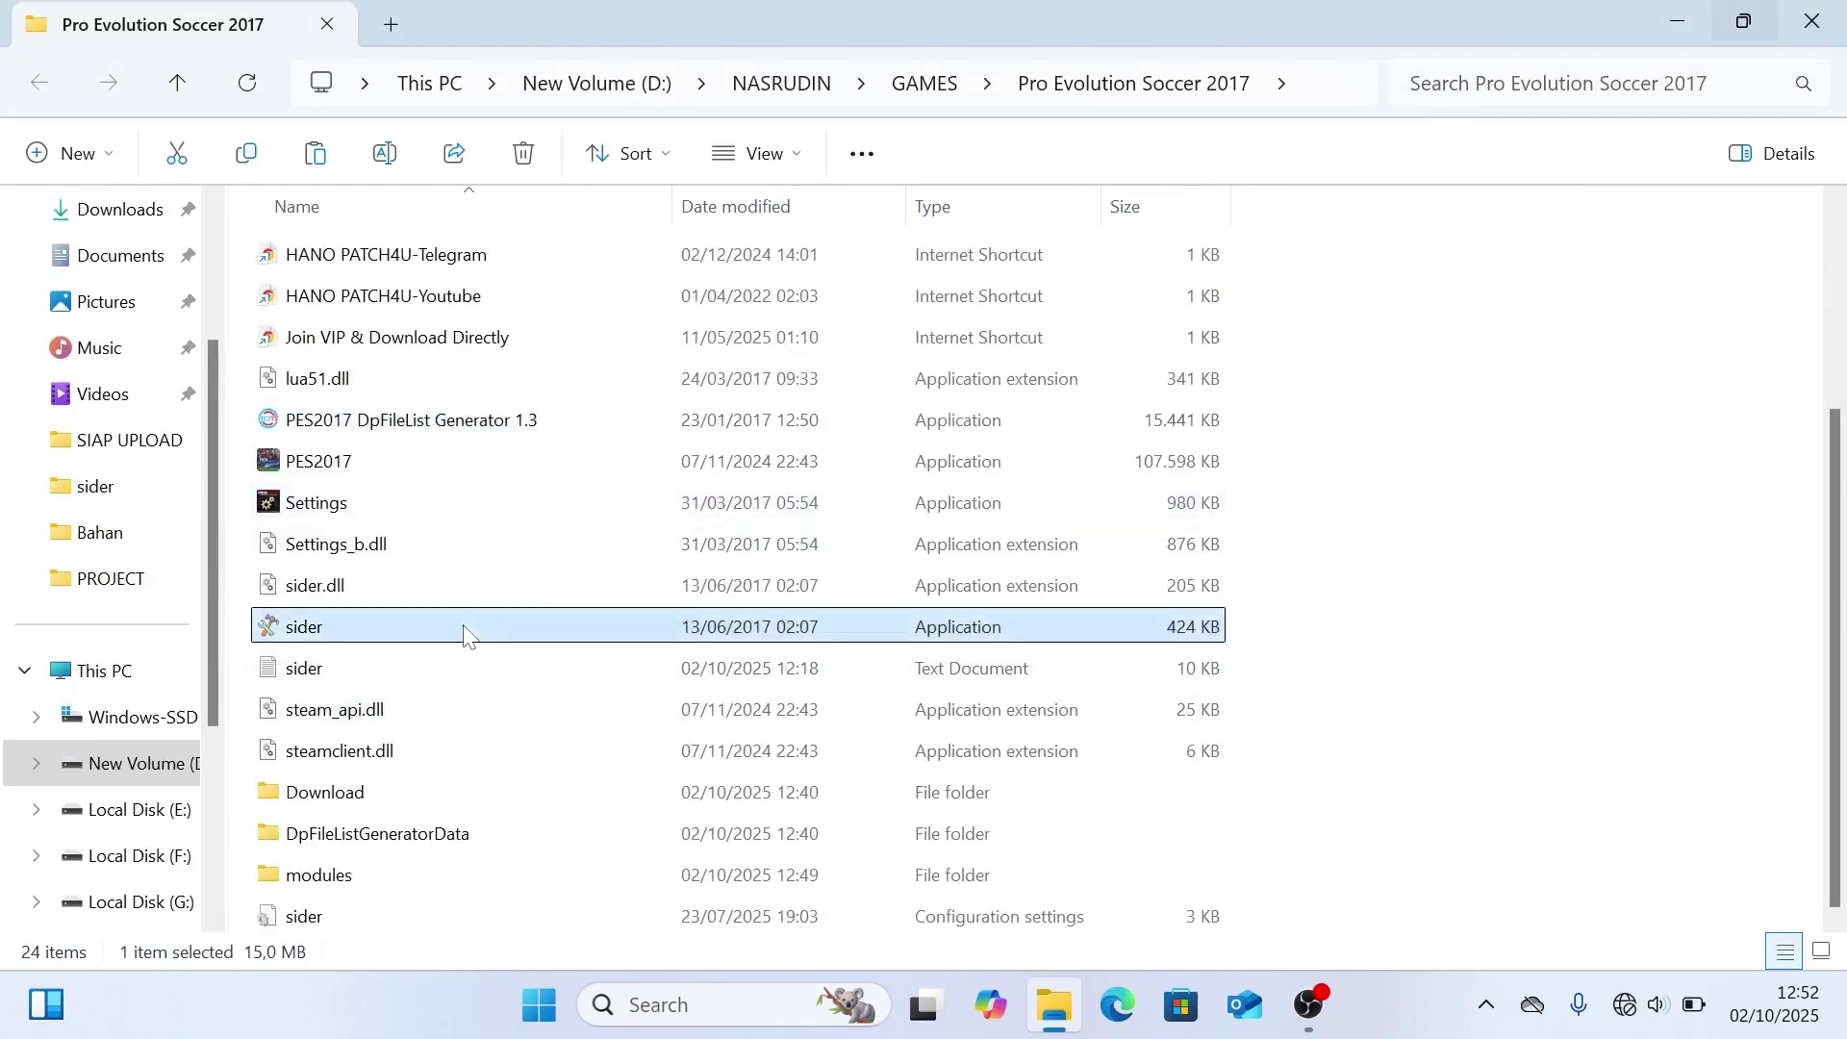
pyautogui.click(1677, 22)
pyautogui.click(1065, 992)
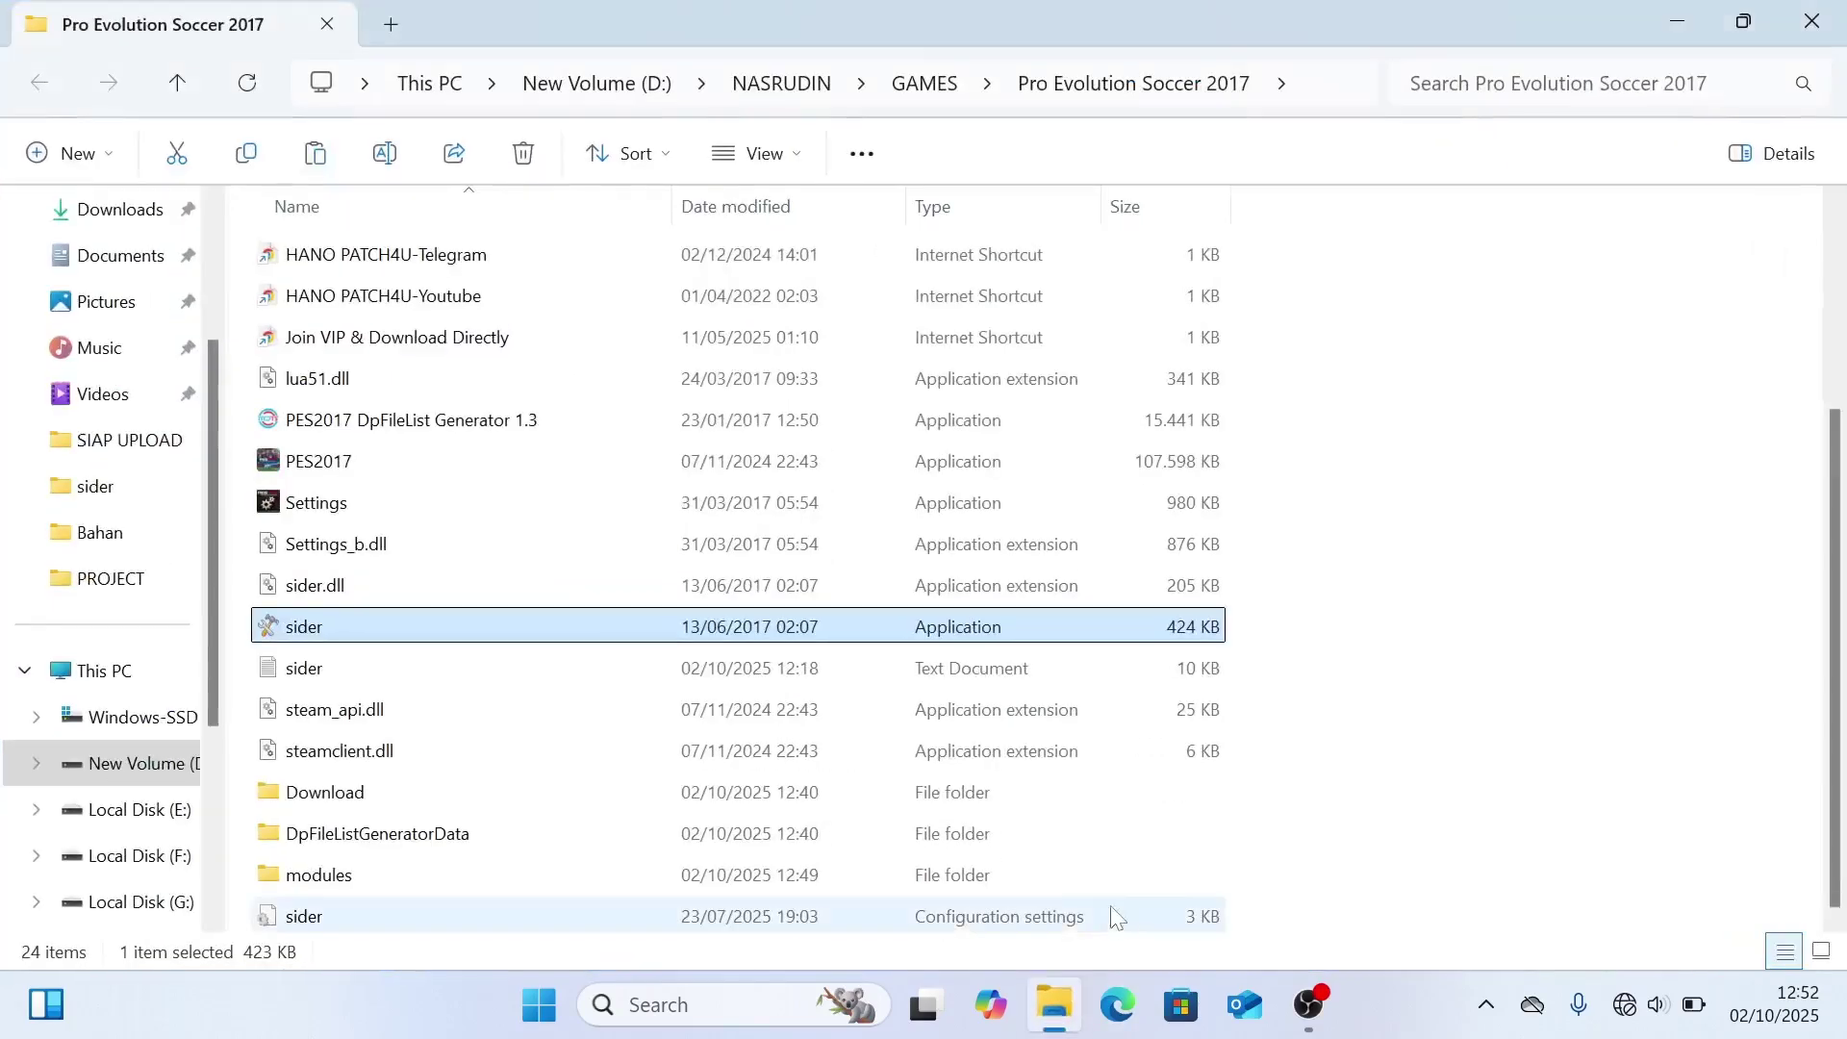
pyautogui.scroll(1, 1255, 589)
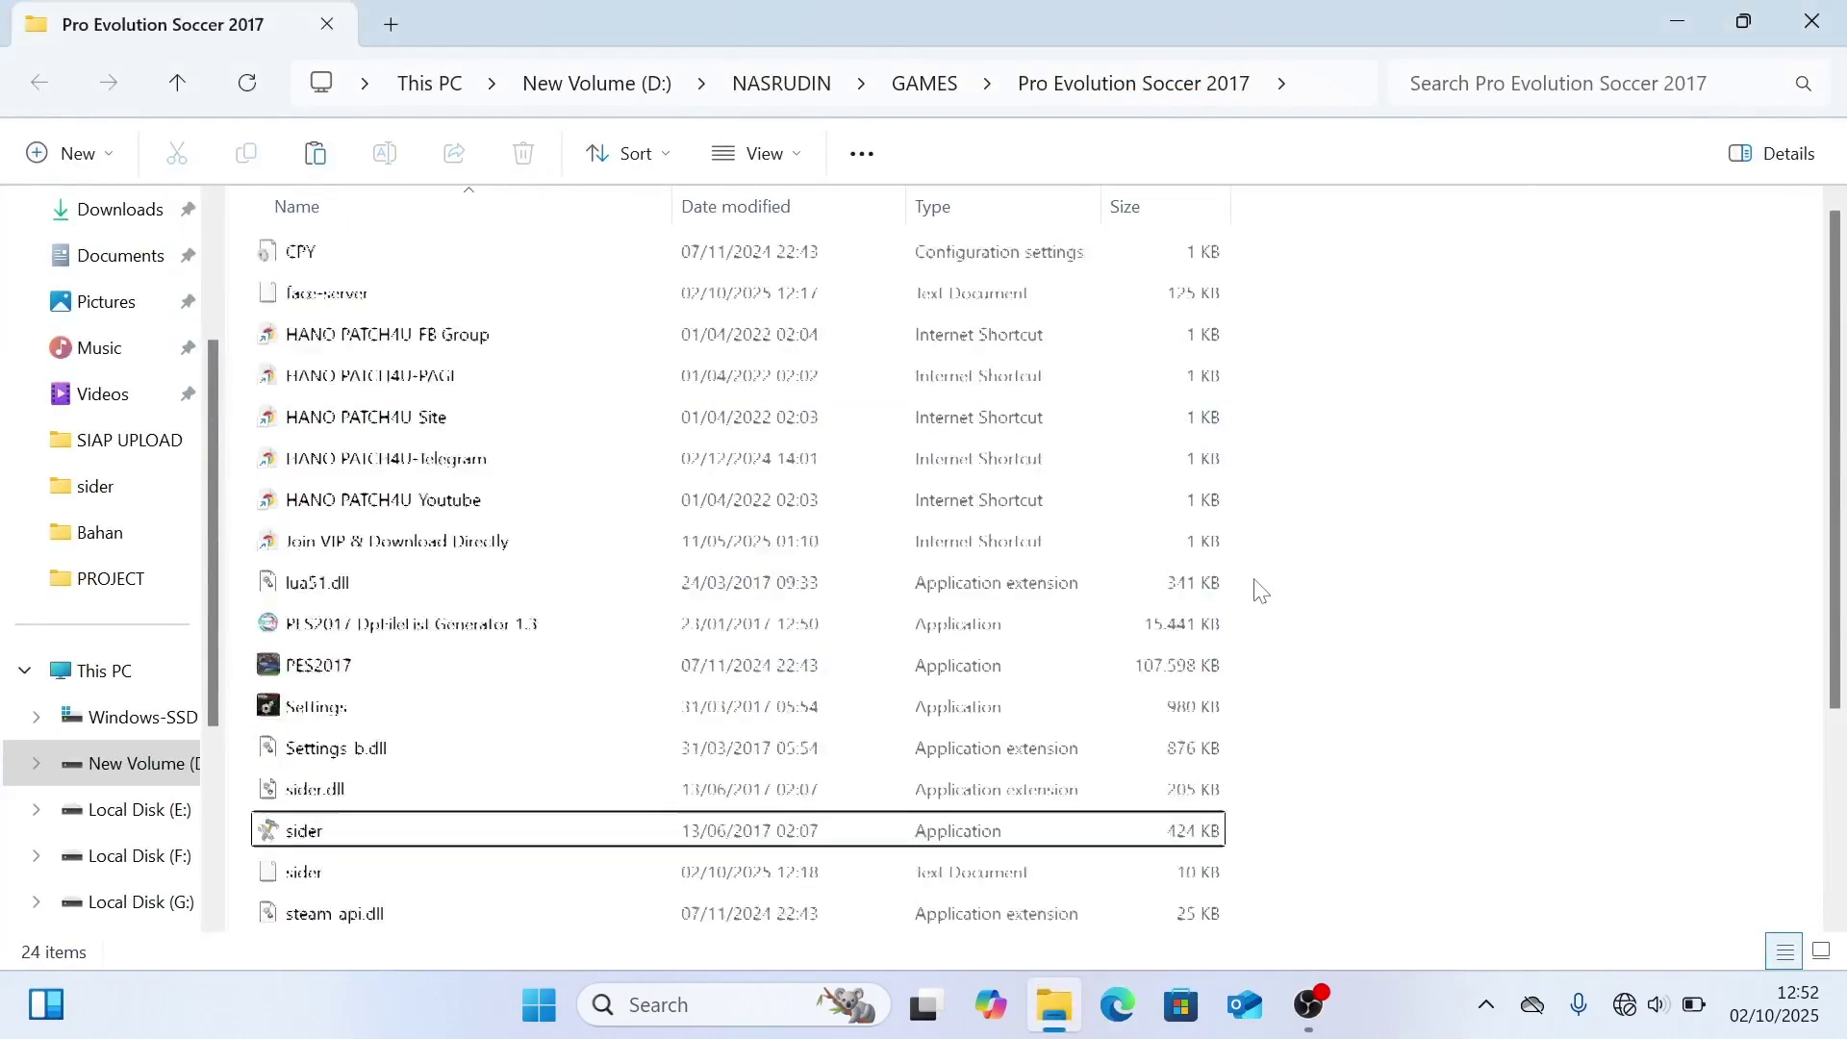
pyautogui.scroll(-1, 1256, 589)
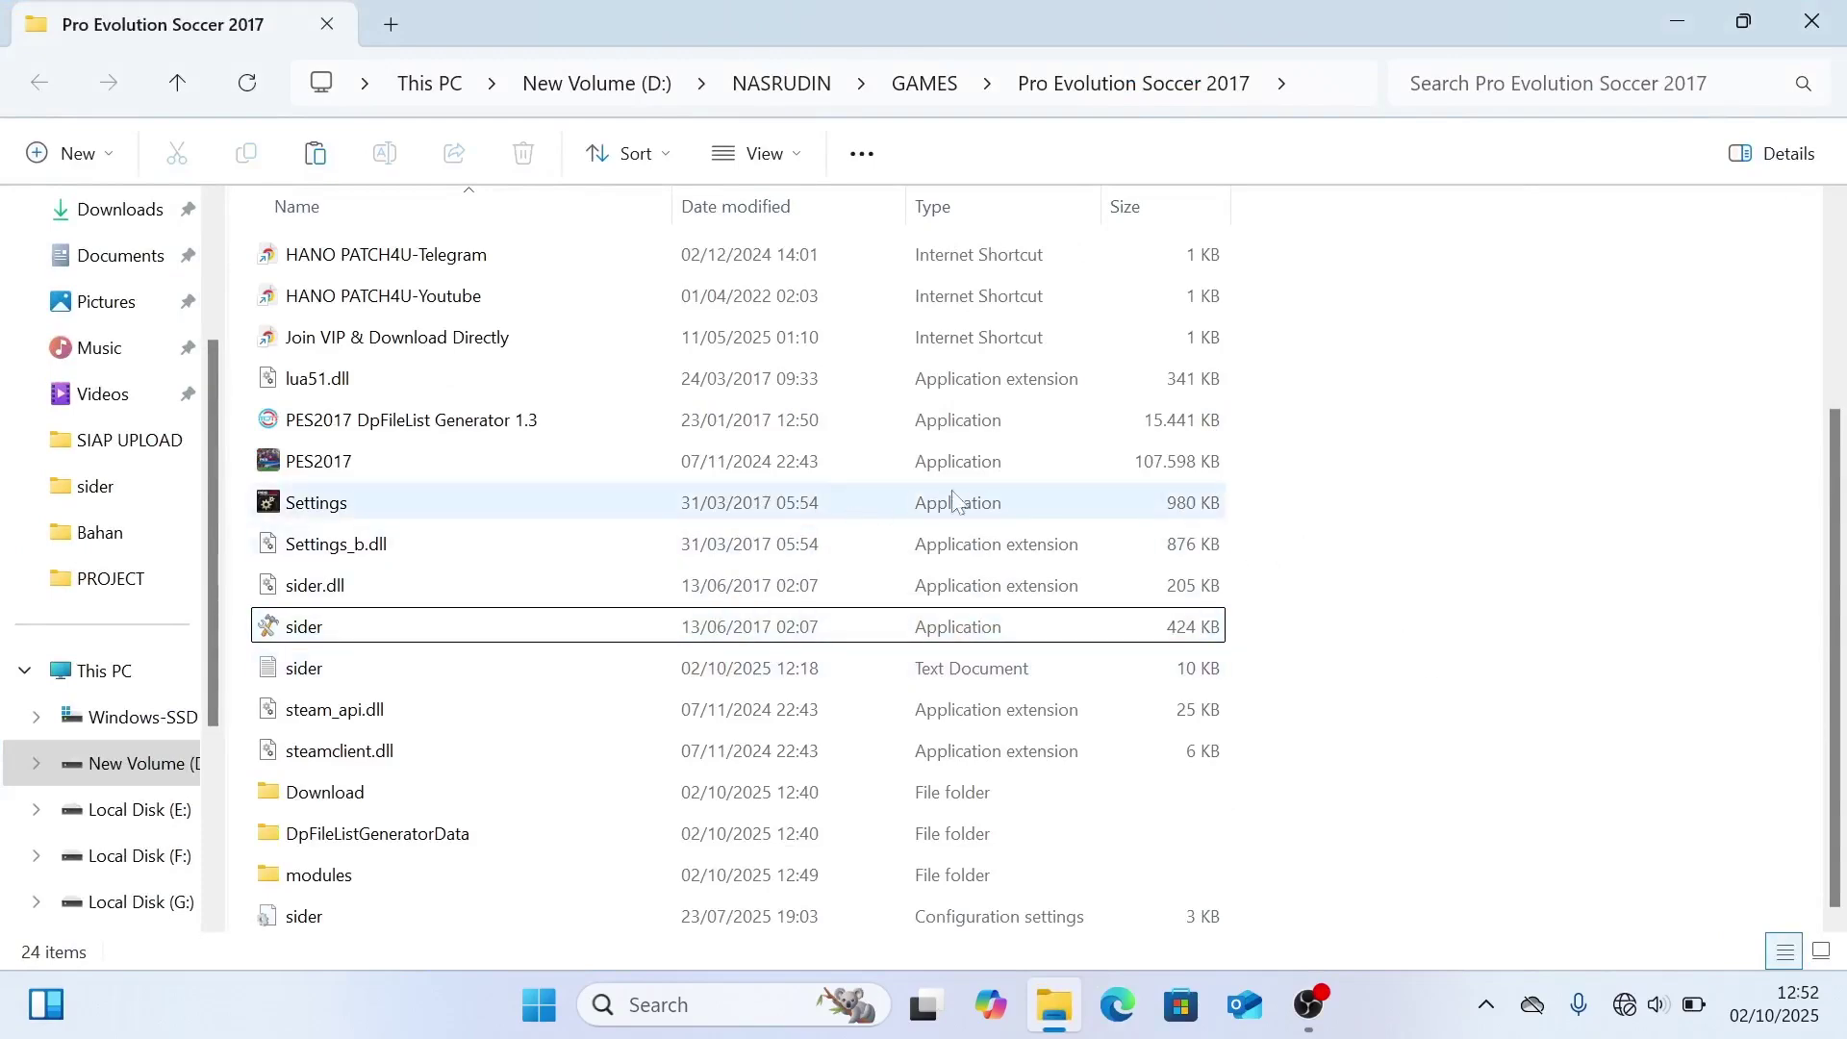
pyautogui.scroll(3, 1414, 667)
pyautogui.scroll(-3, 1222, 436)
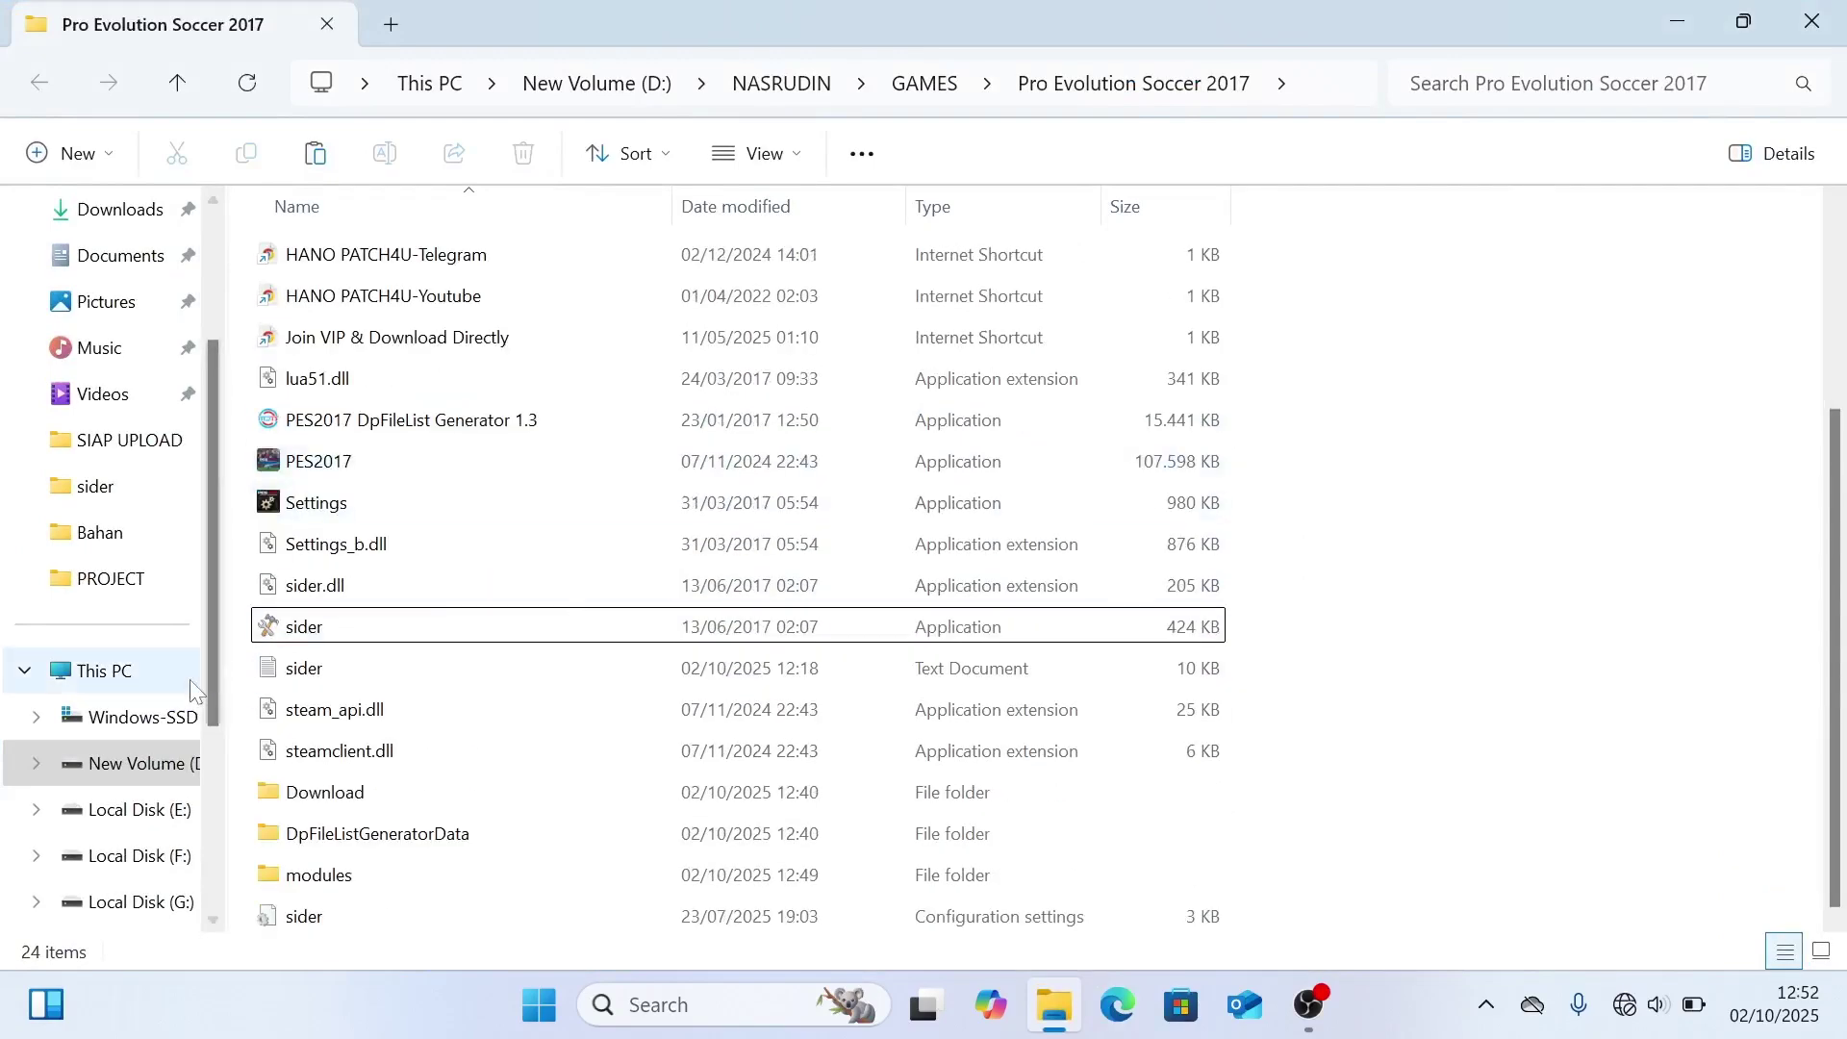
# Create a desktop shortcut for the sider application and close the game folder window
pyautogui.click(383, 627)
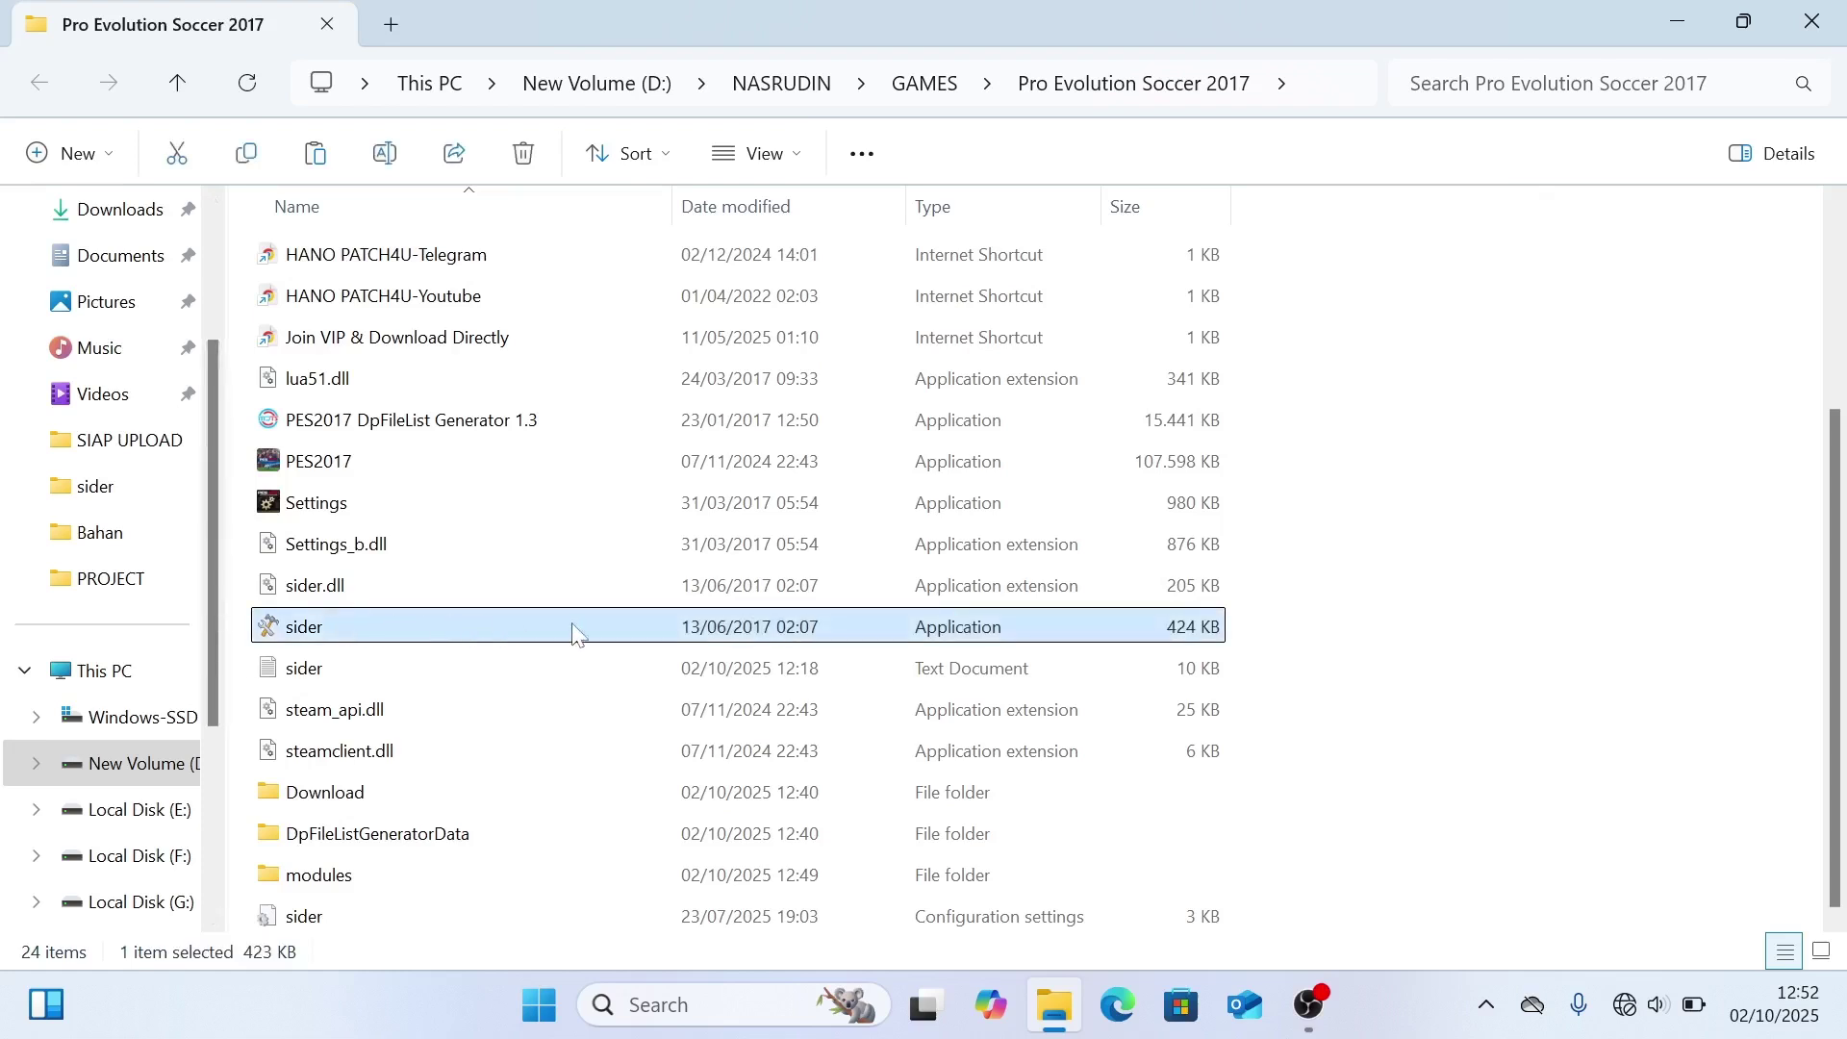
pyautogui.rightClick(465, 632)
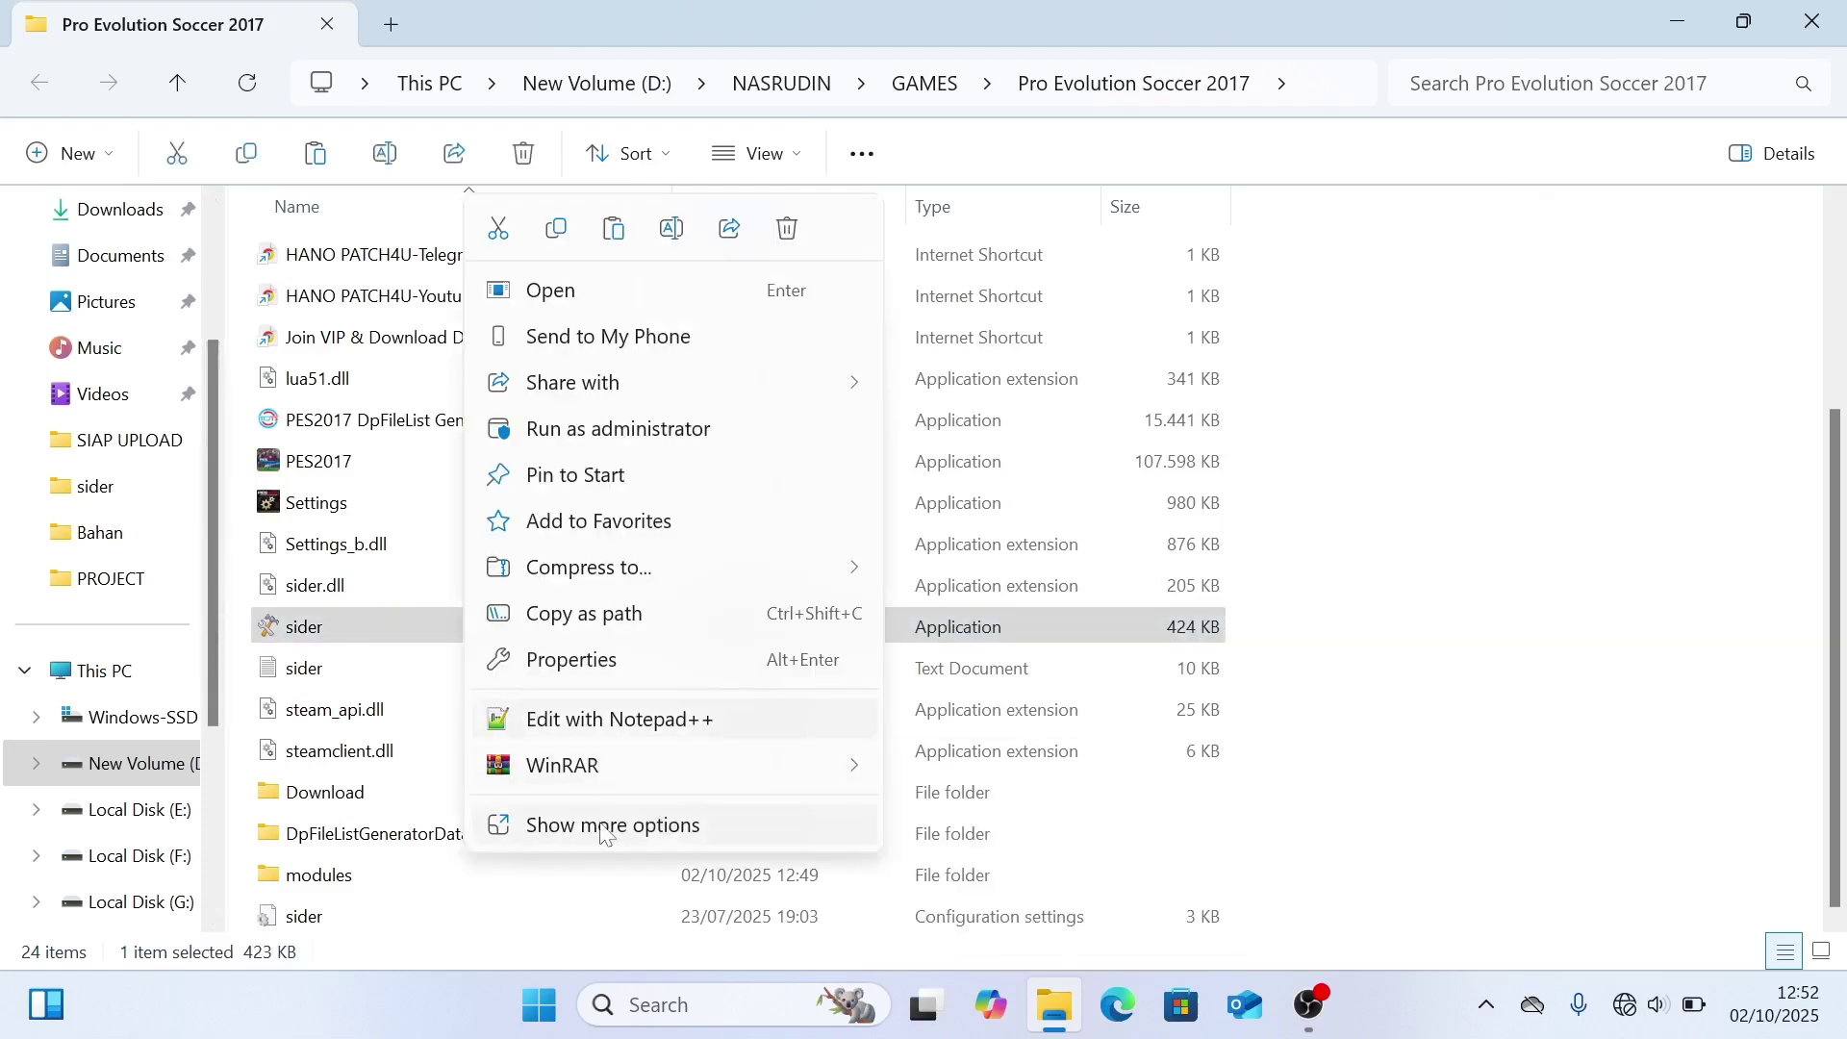
pyautogui.click(660, 825)
pyautogui.moveTo(789, 668)
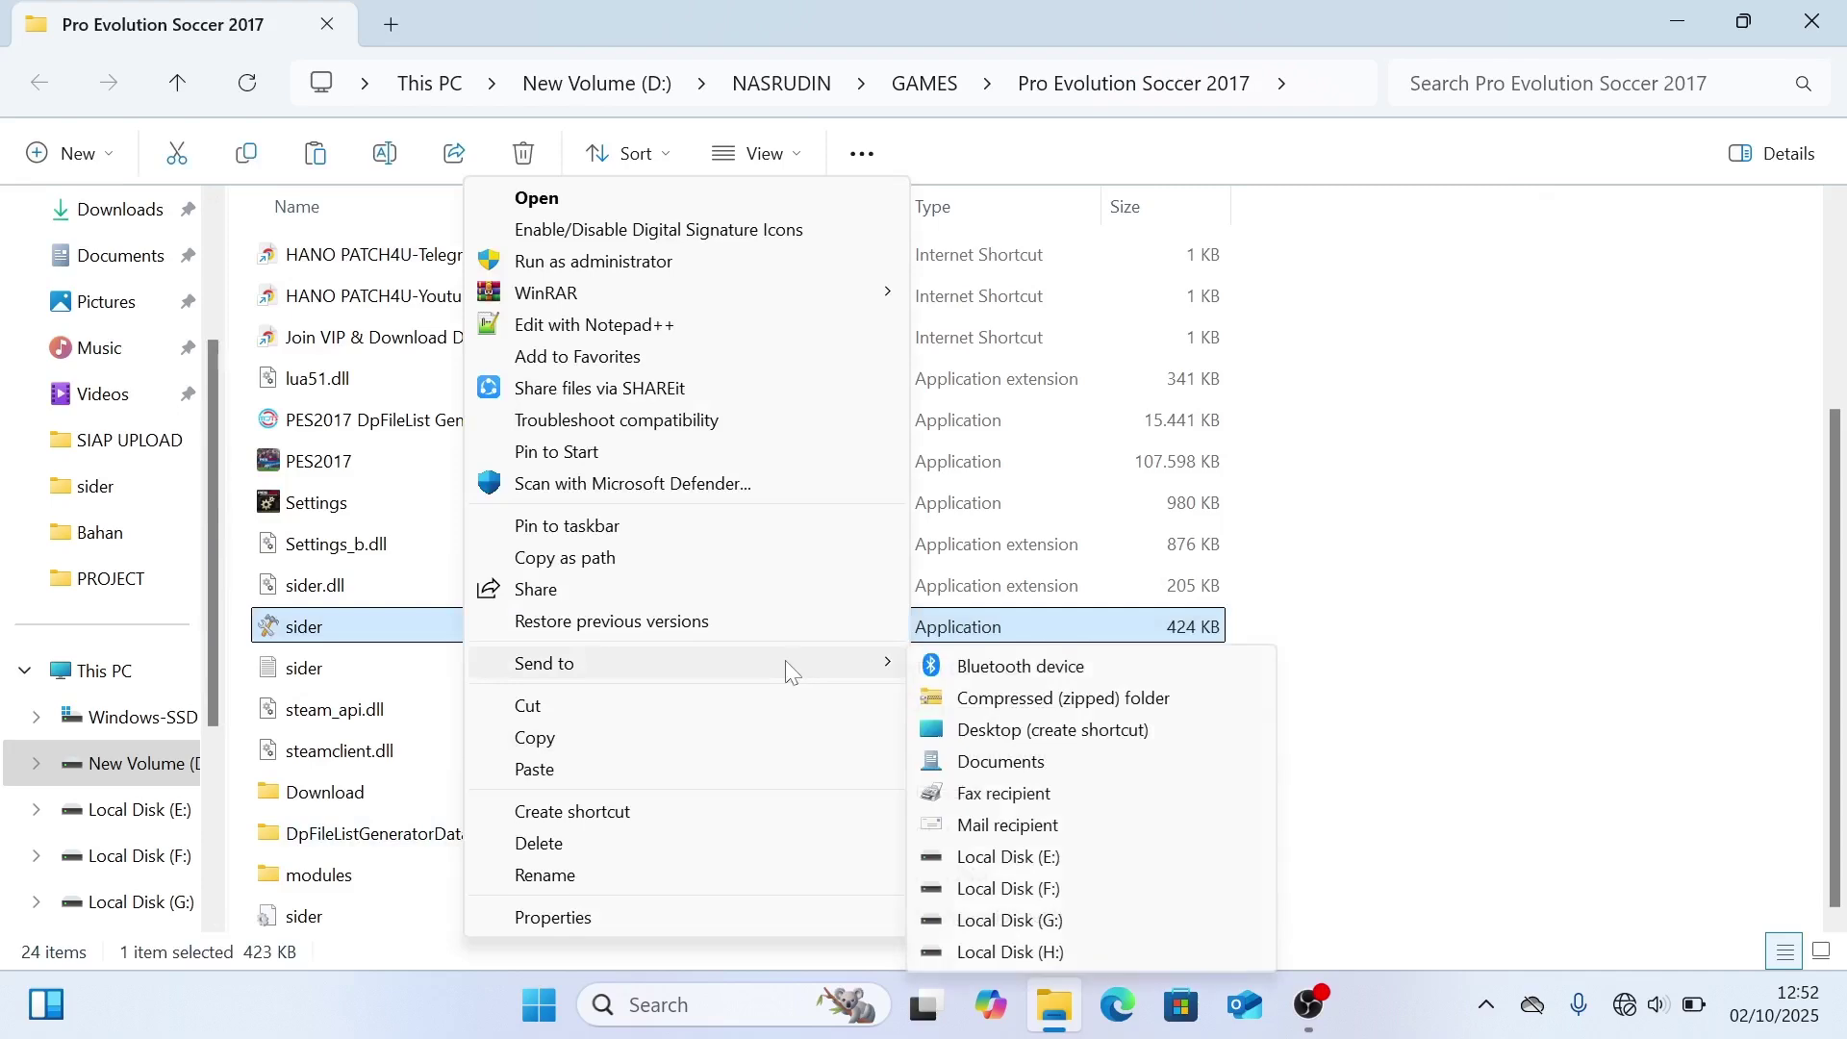
pyautogui.click(1087, 733)
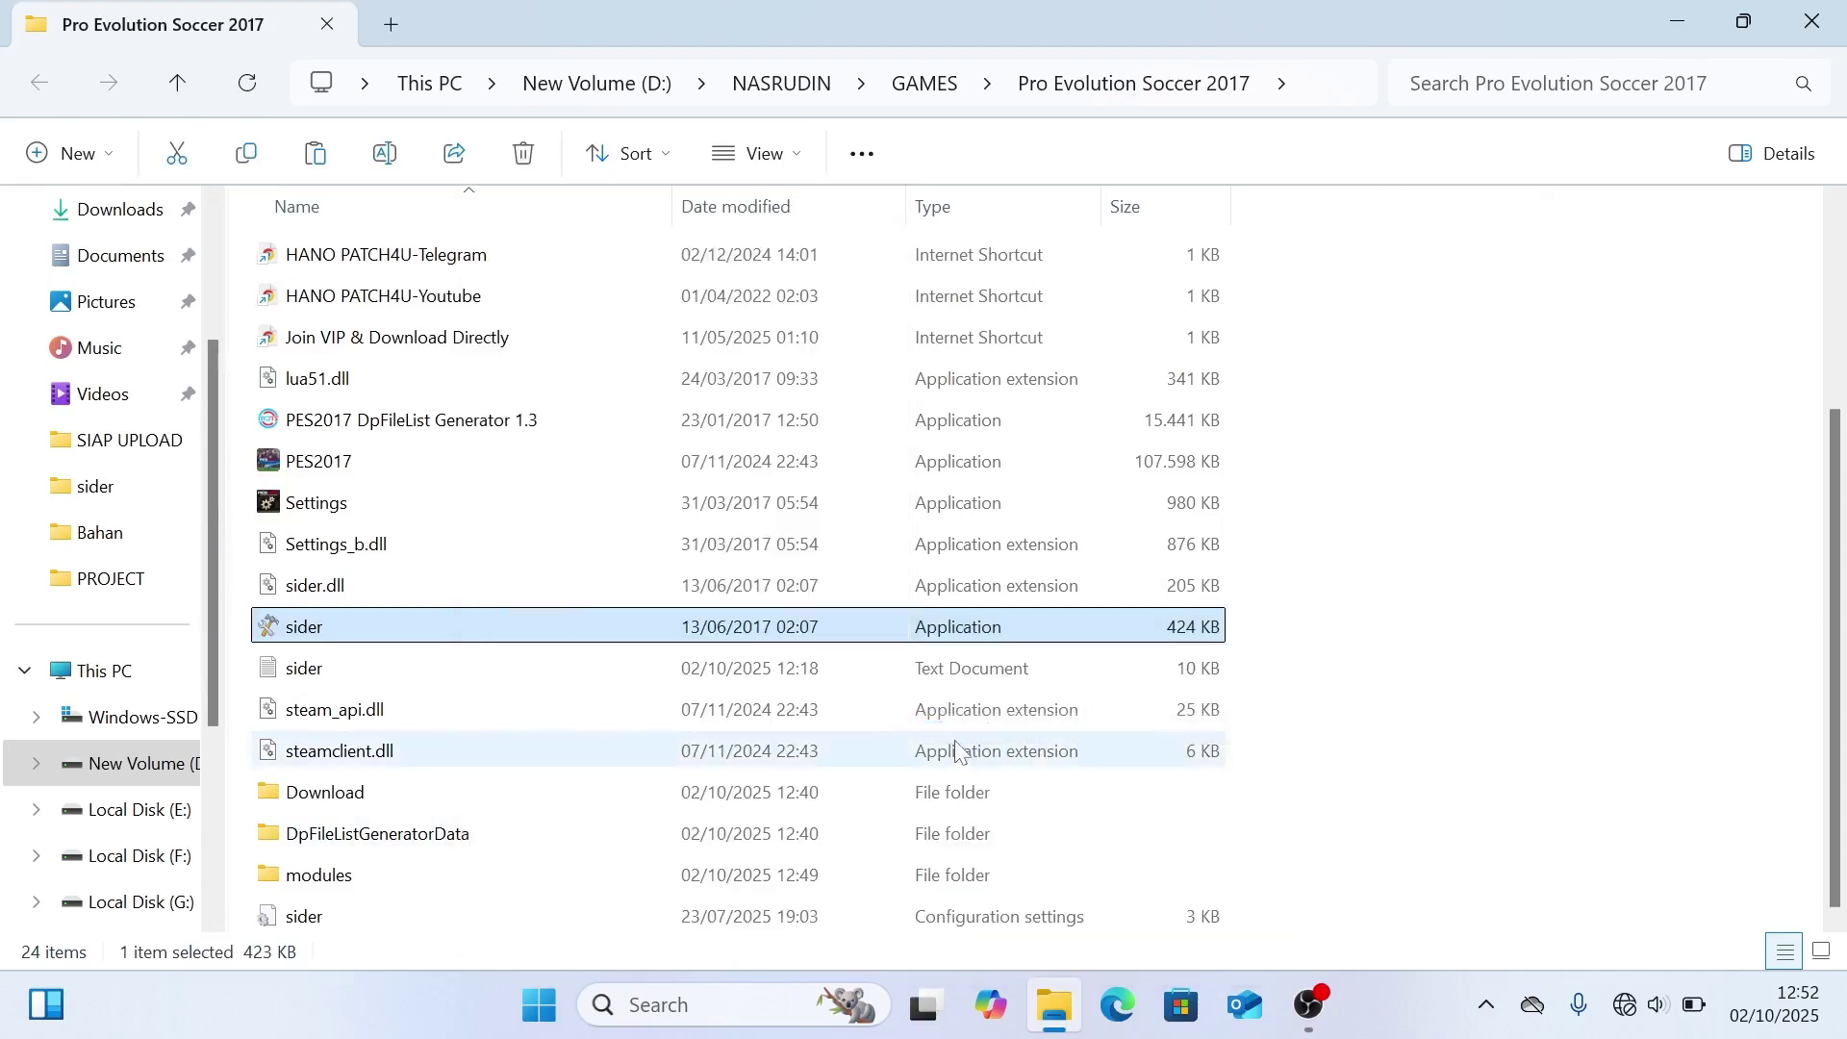
pyautogui.click(1812, 21)
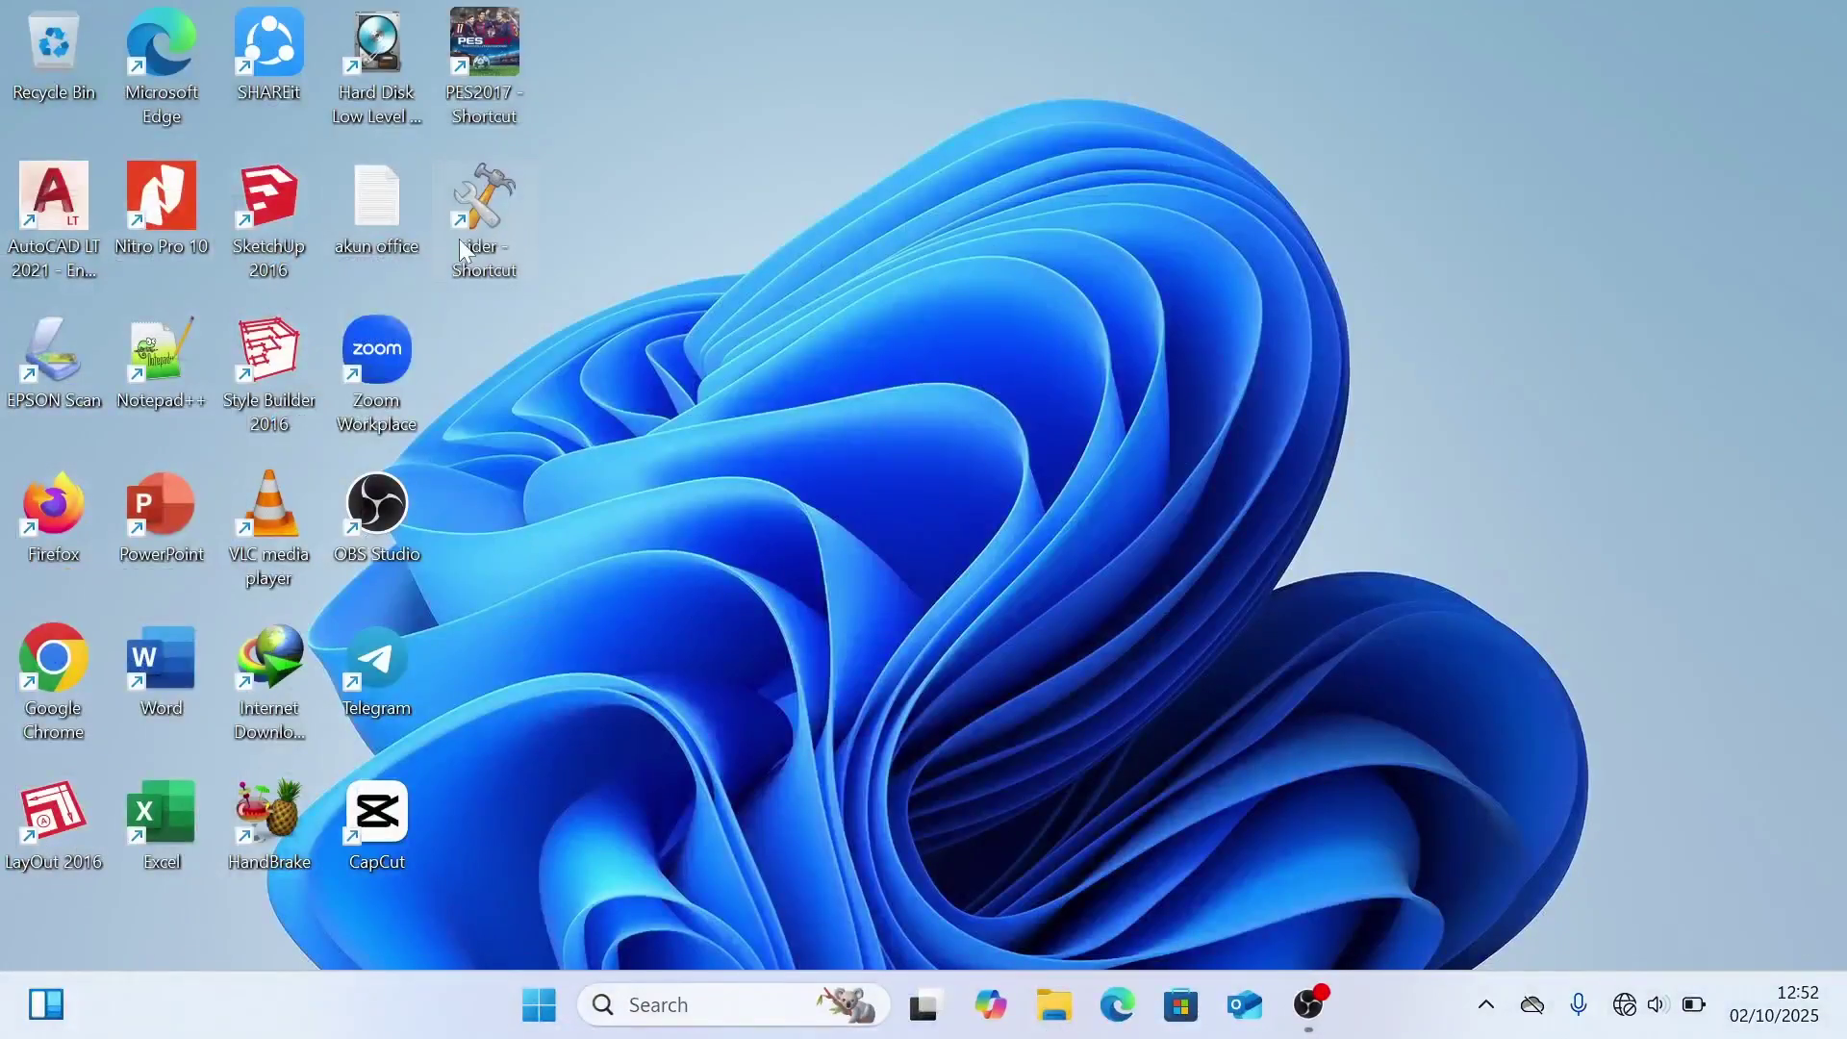
# Launch Sider from its desktop shortcut, minimize its window and start PES2017 from the desktop shortcut
pyautogui.doubleClick(506, 219)
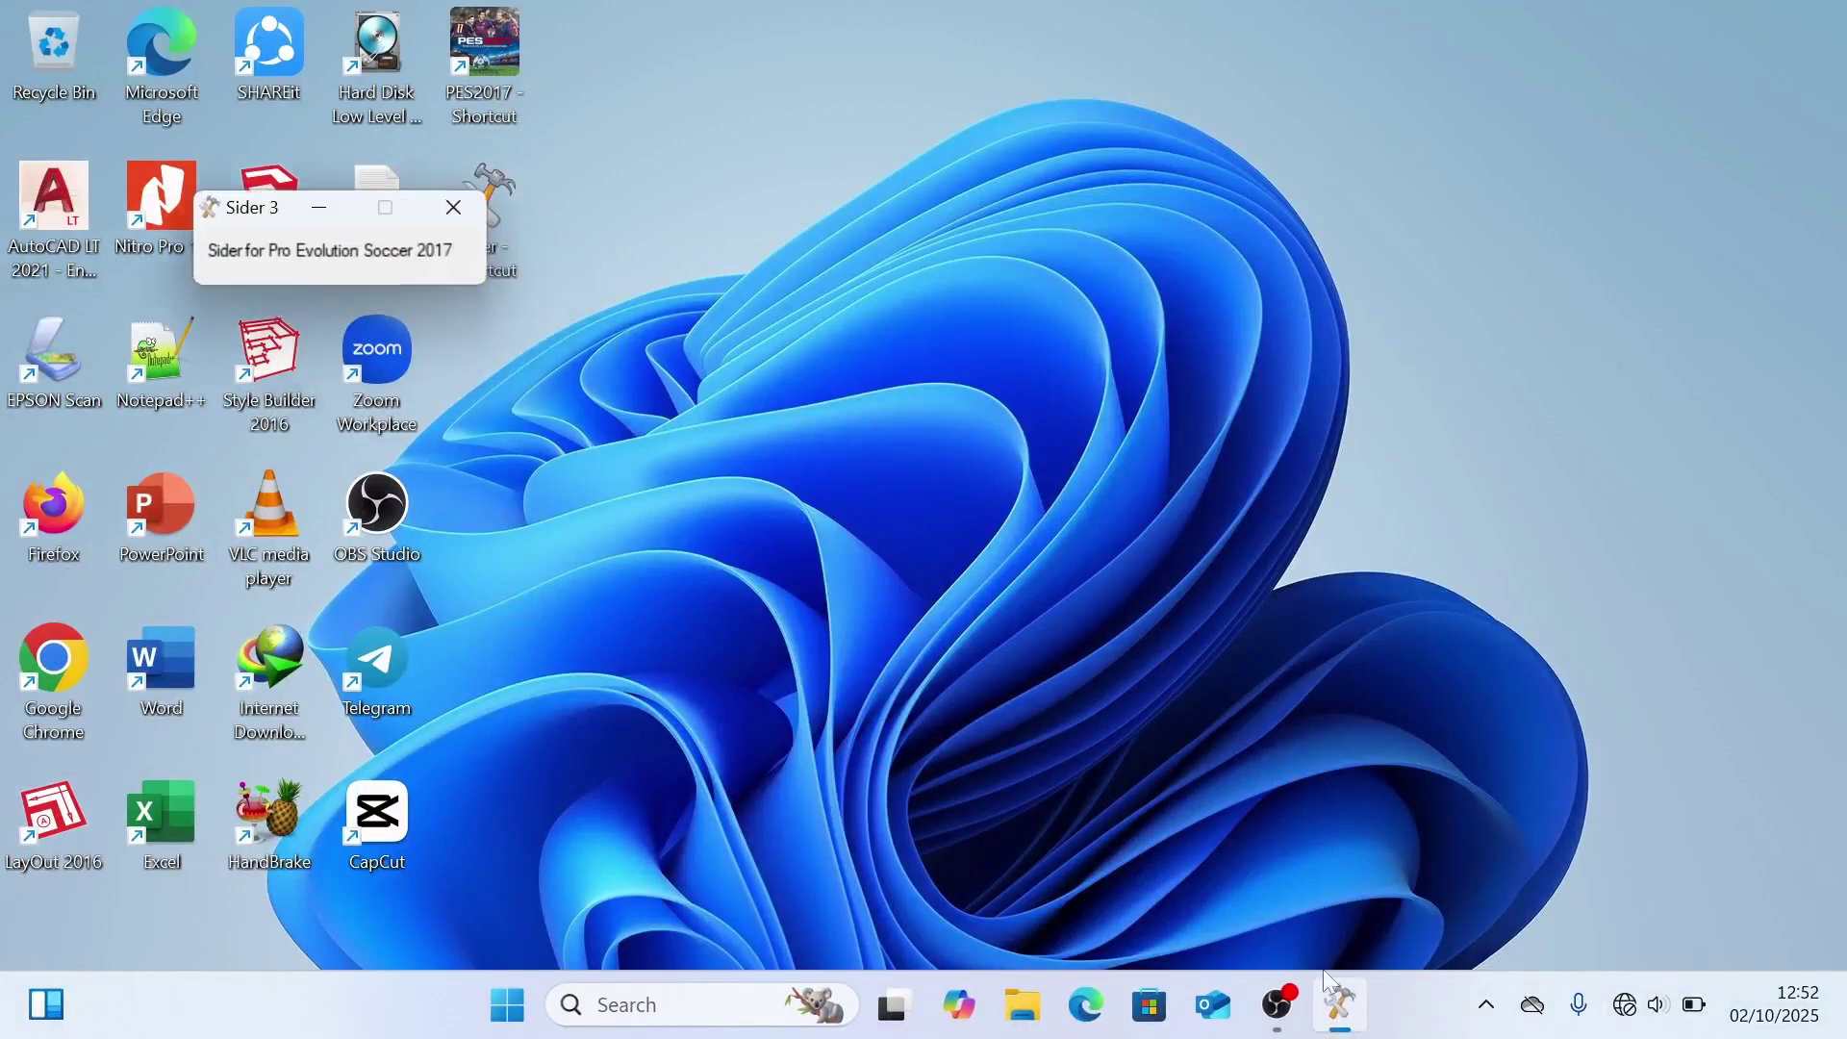
pyautogui.click(320, 210)
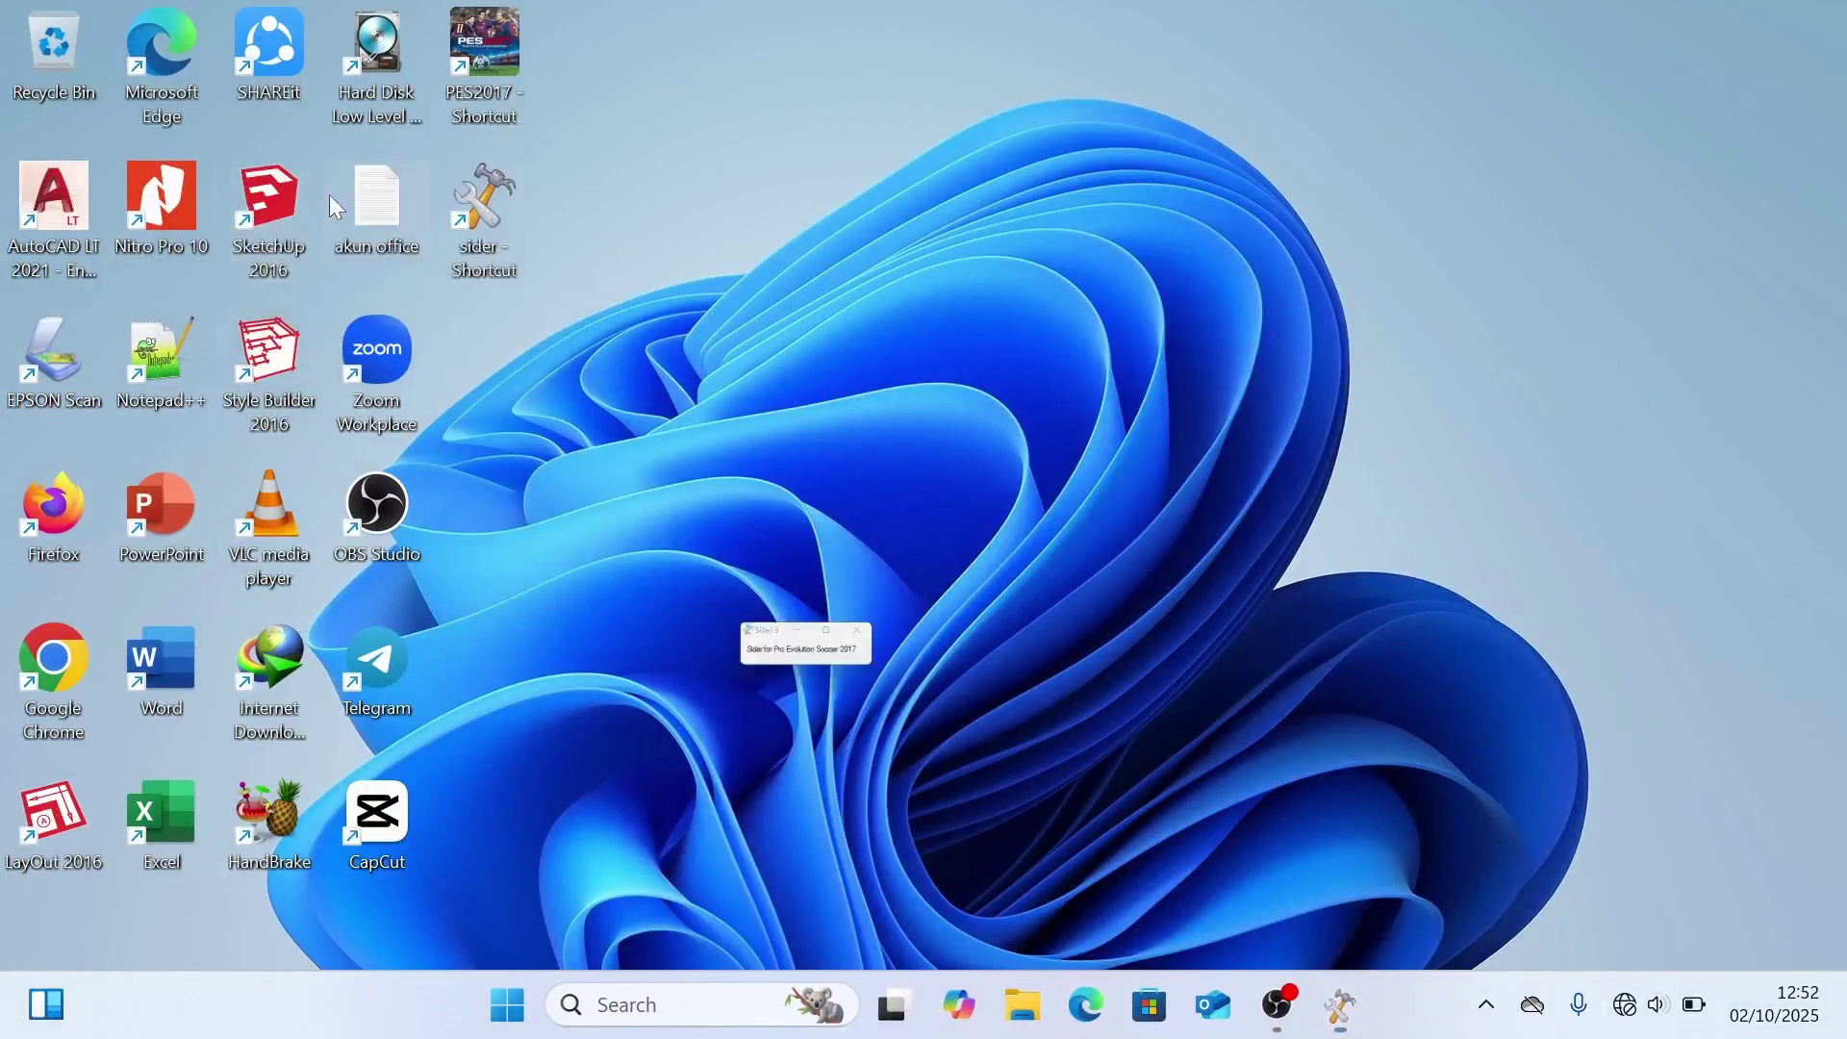
pyautogui.doubleClick(494, 77)
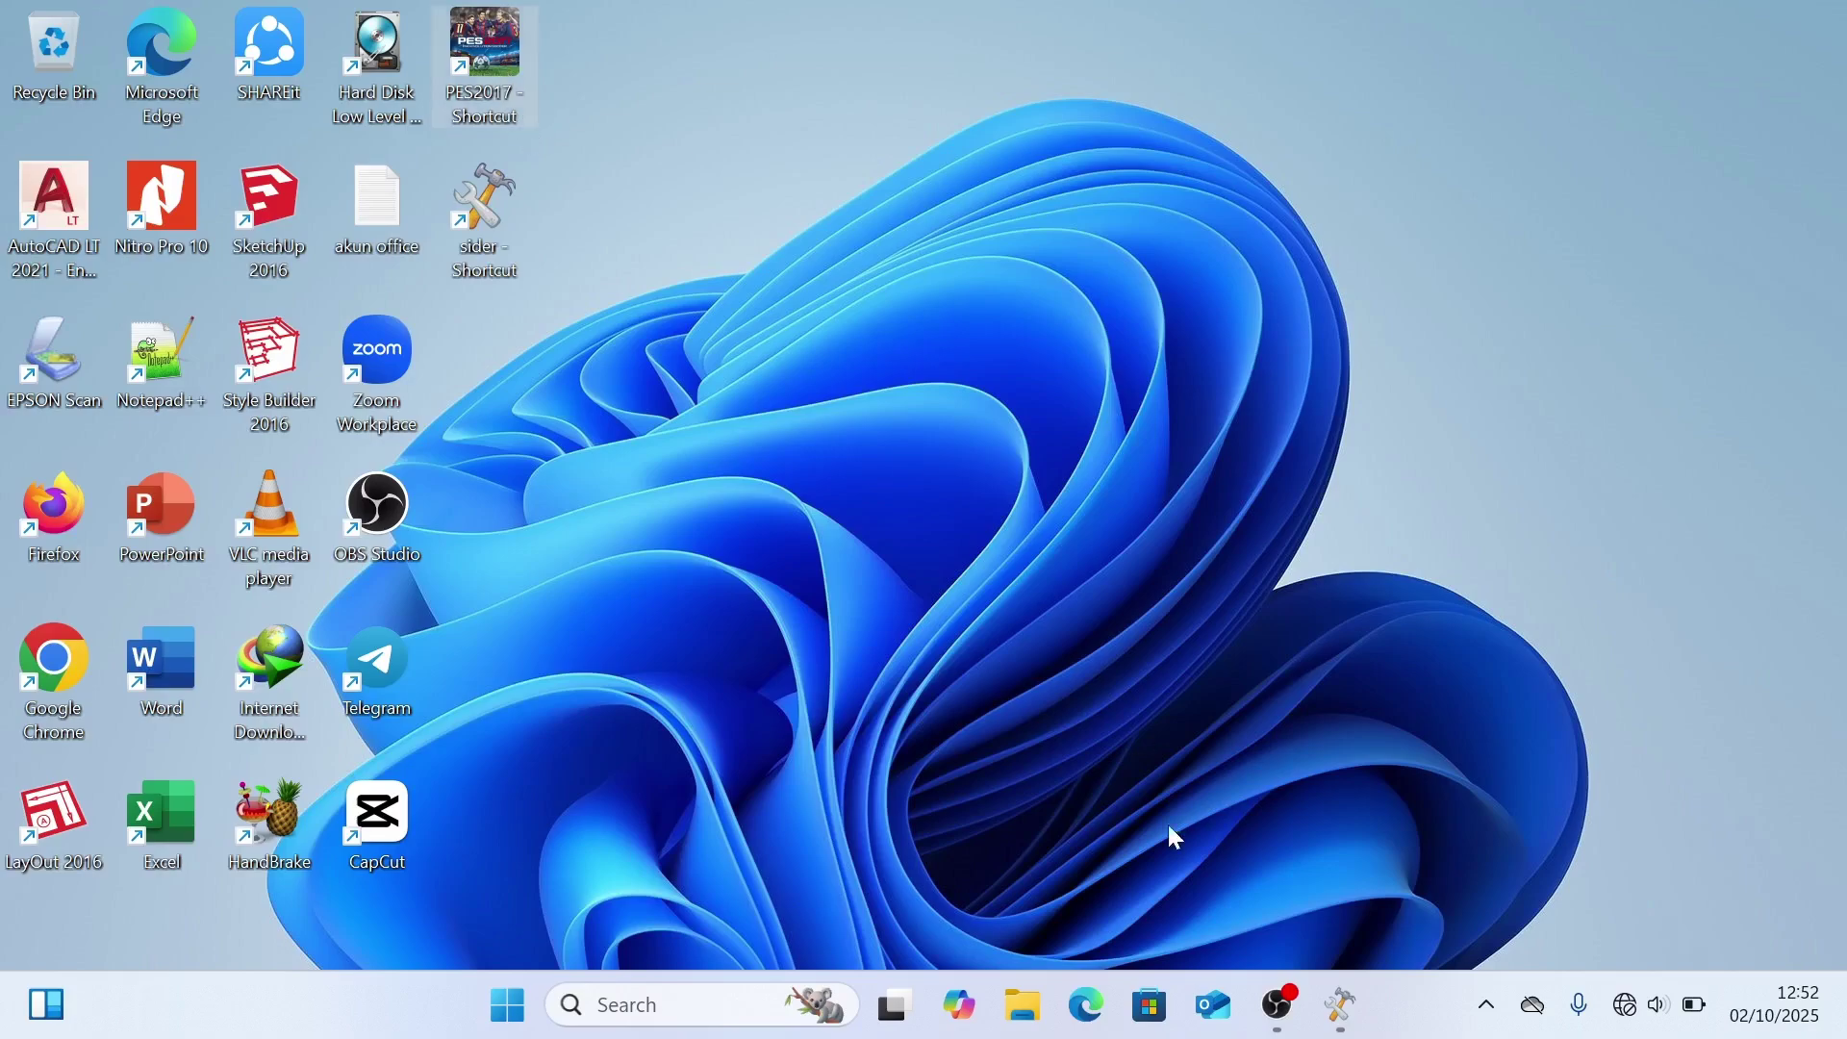